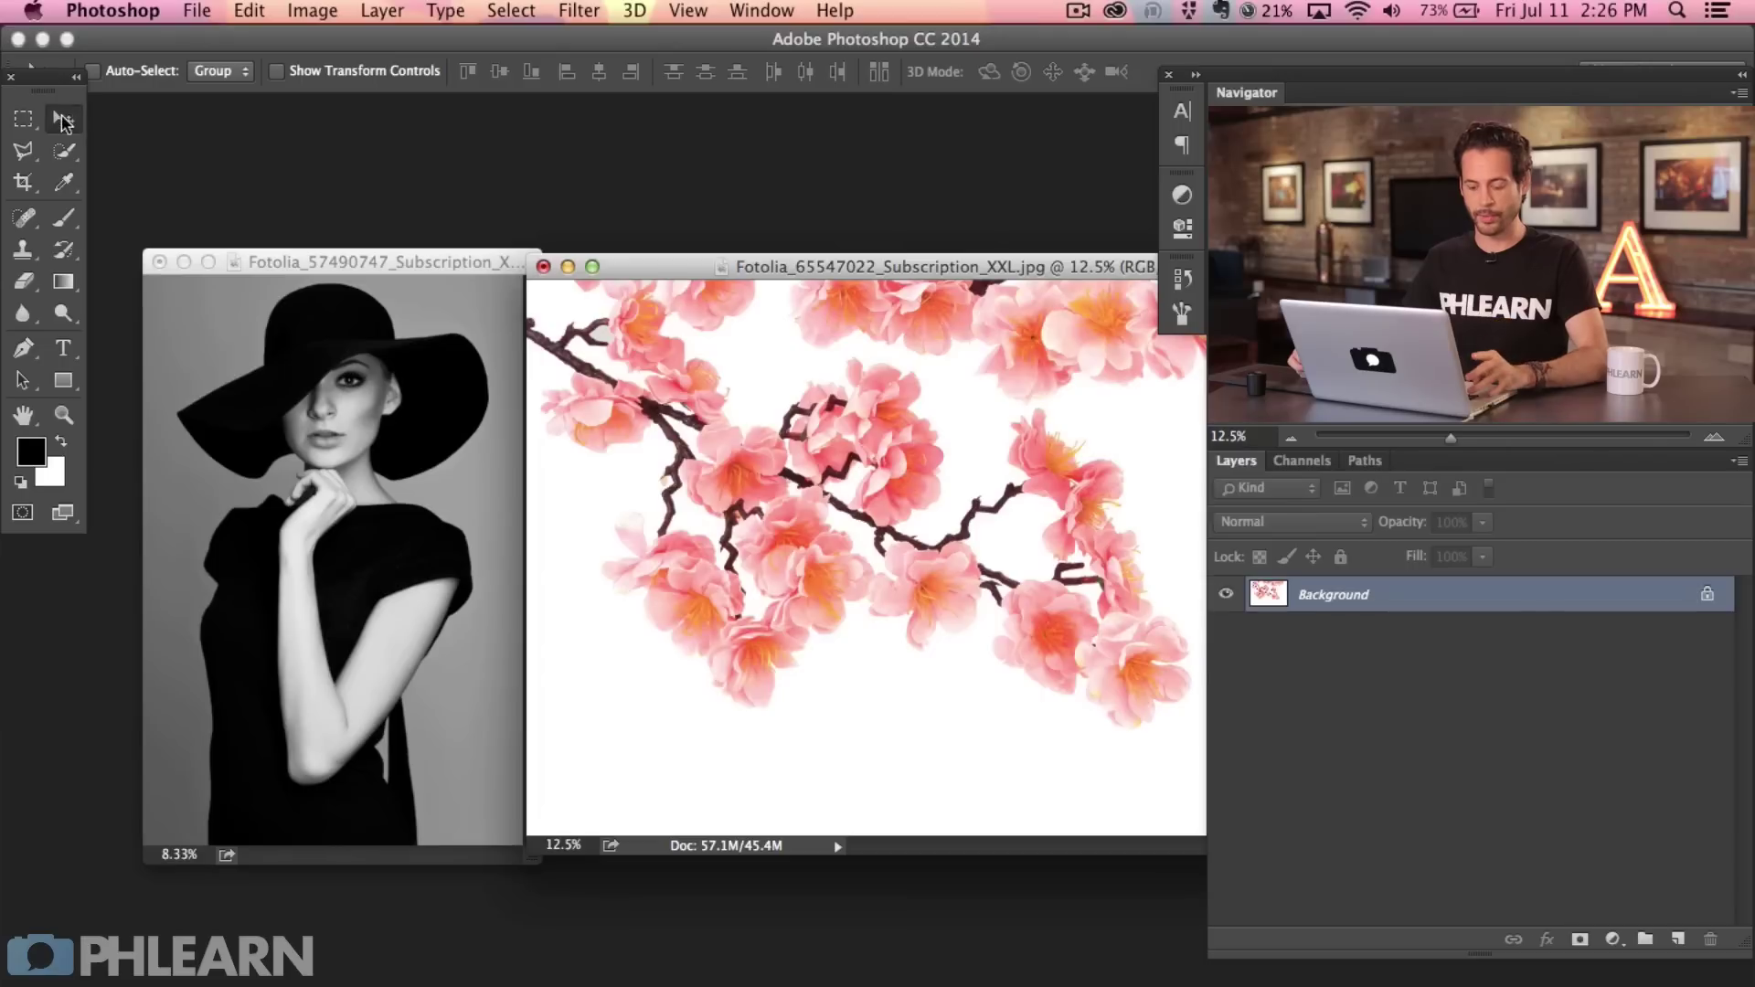
Copy the hat portrait into the cherry blossom document as a new layer placed over the flowers, viewed in full-screen mode.
left_click(348, 476)
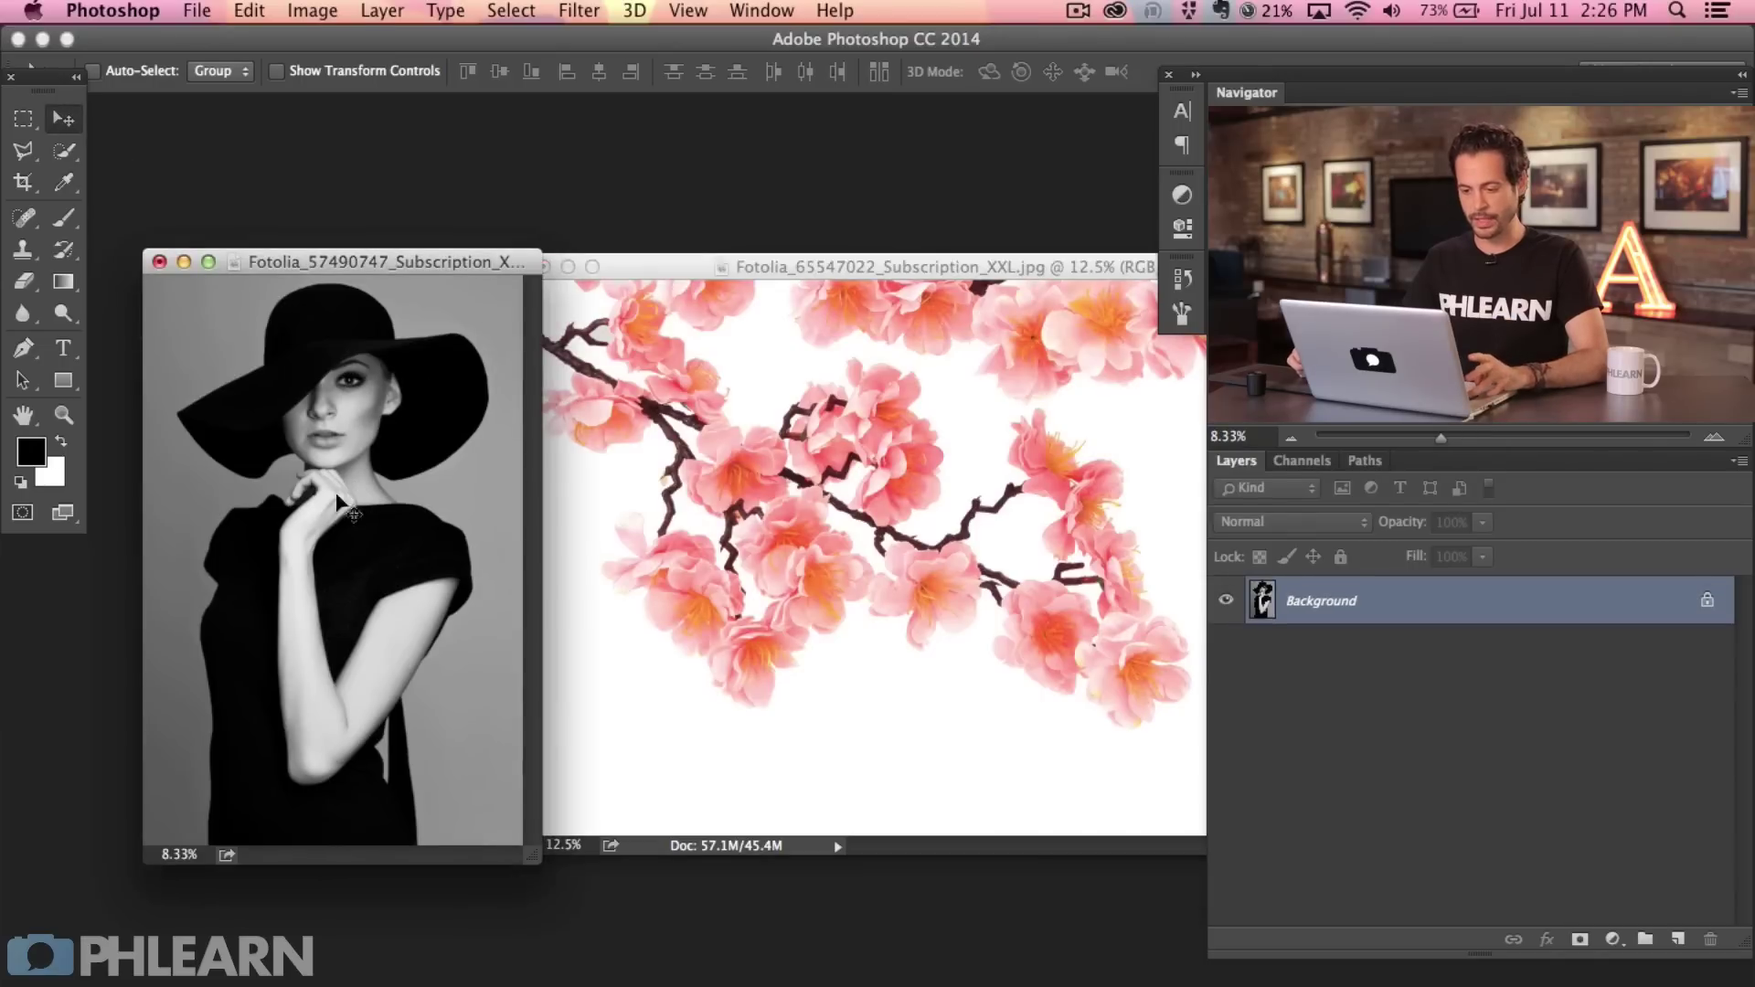
left_click_drag(460, 515, 899, 699)
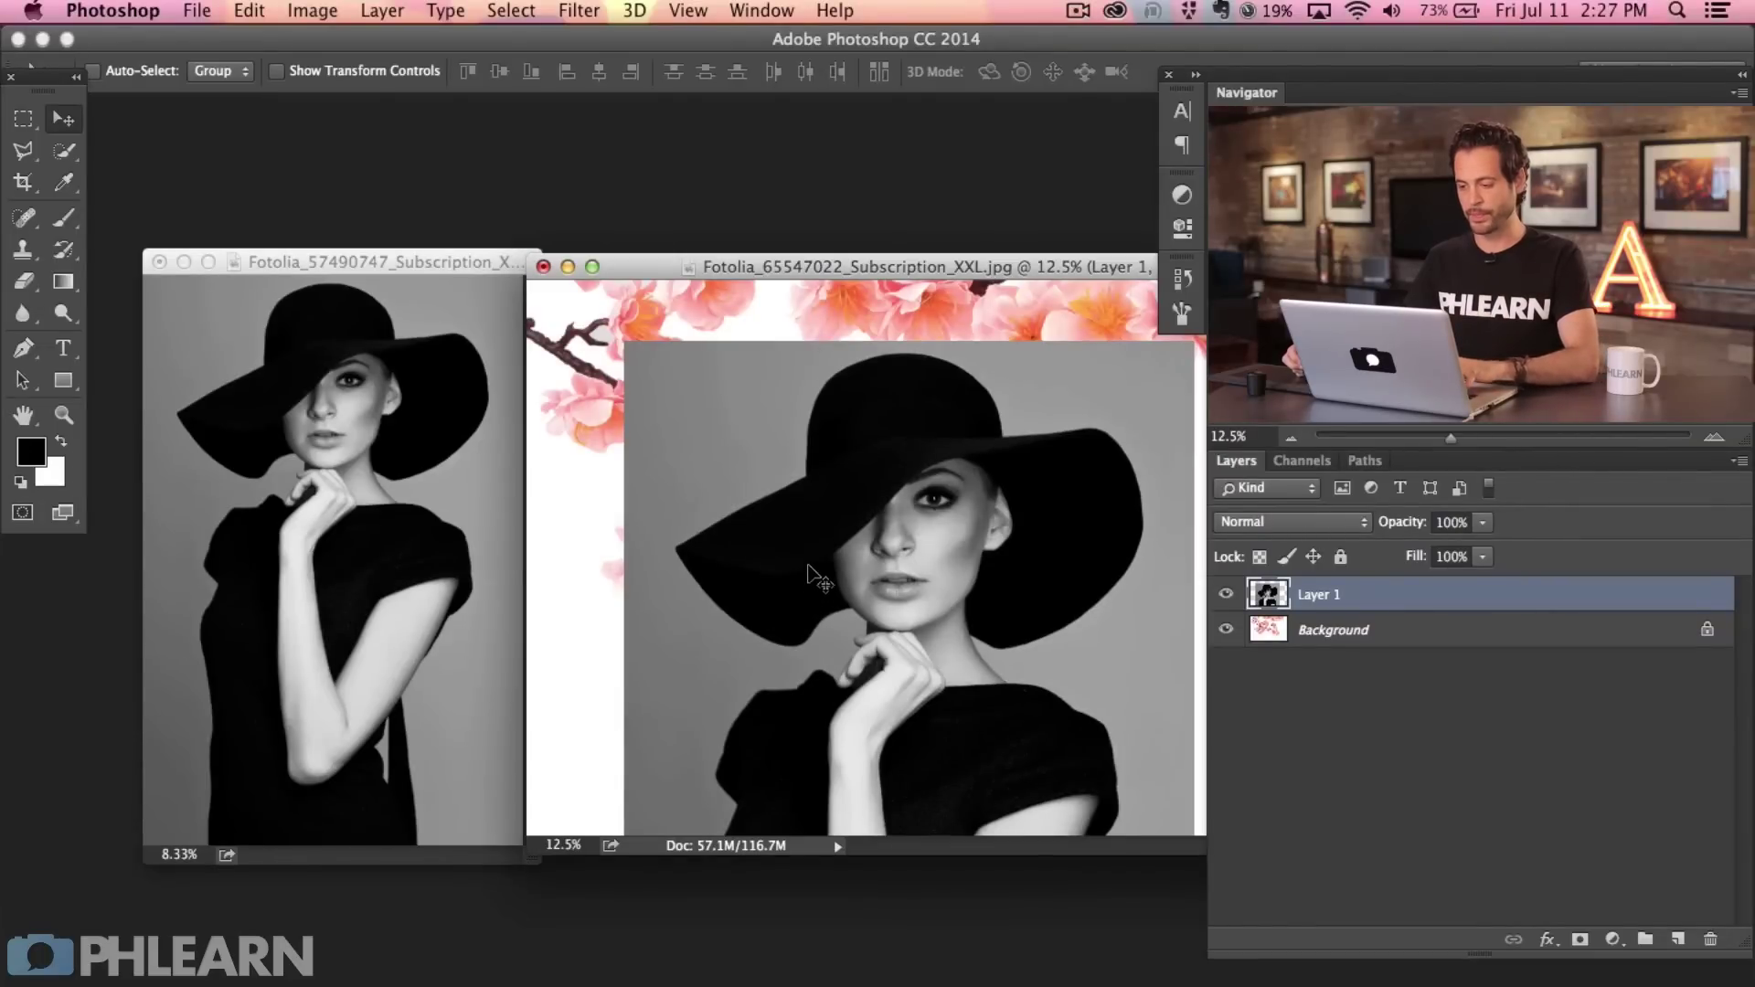
key("f")
left_click_drag(846, 561, 608, 528)
left_click_drag(713, 656, 763, 598)
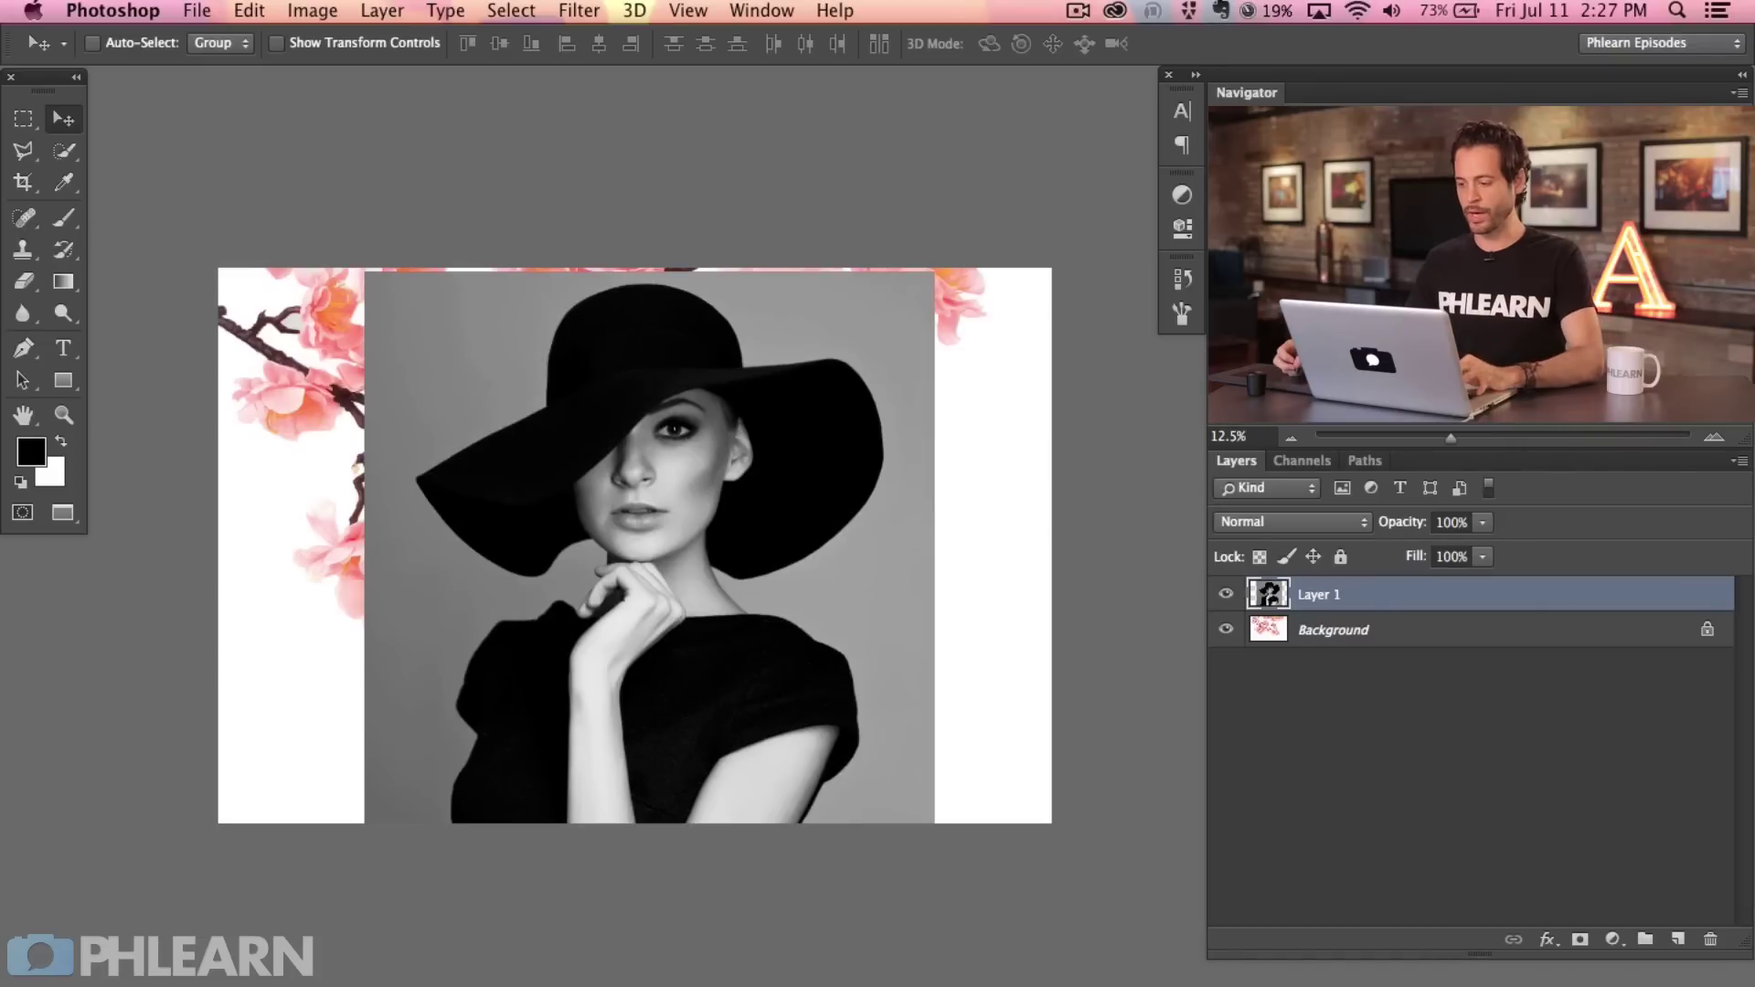
Unlock the Background layer and extend the canvas on all sides with the Crop tool so the full portrait fits with extra space.
left_click(1379, 632)
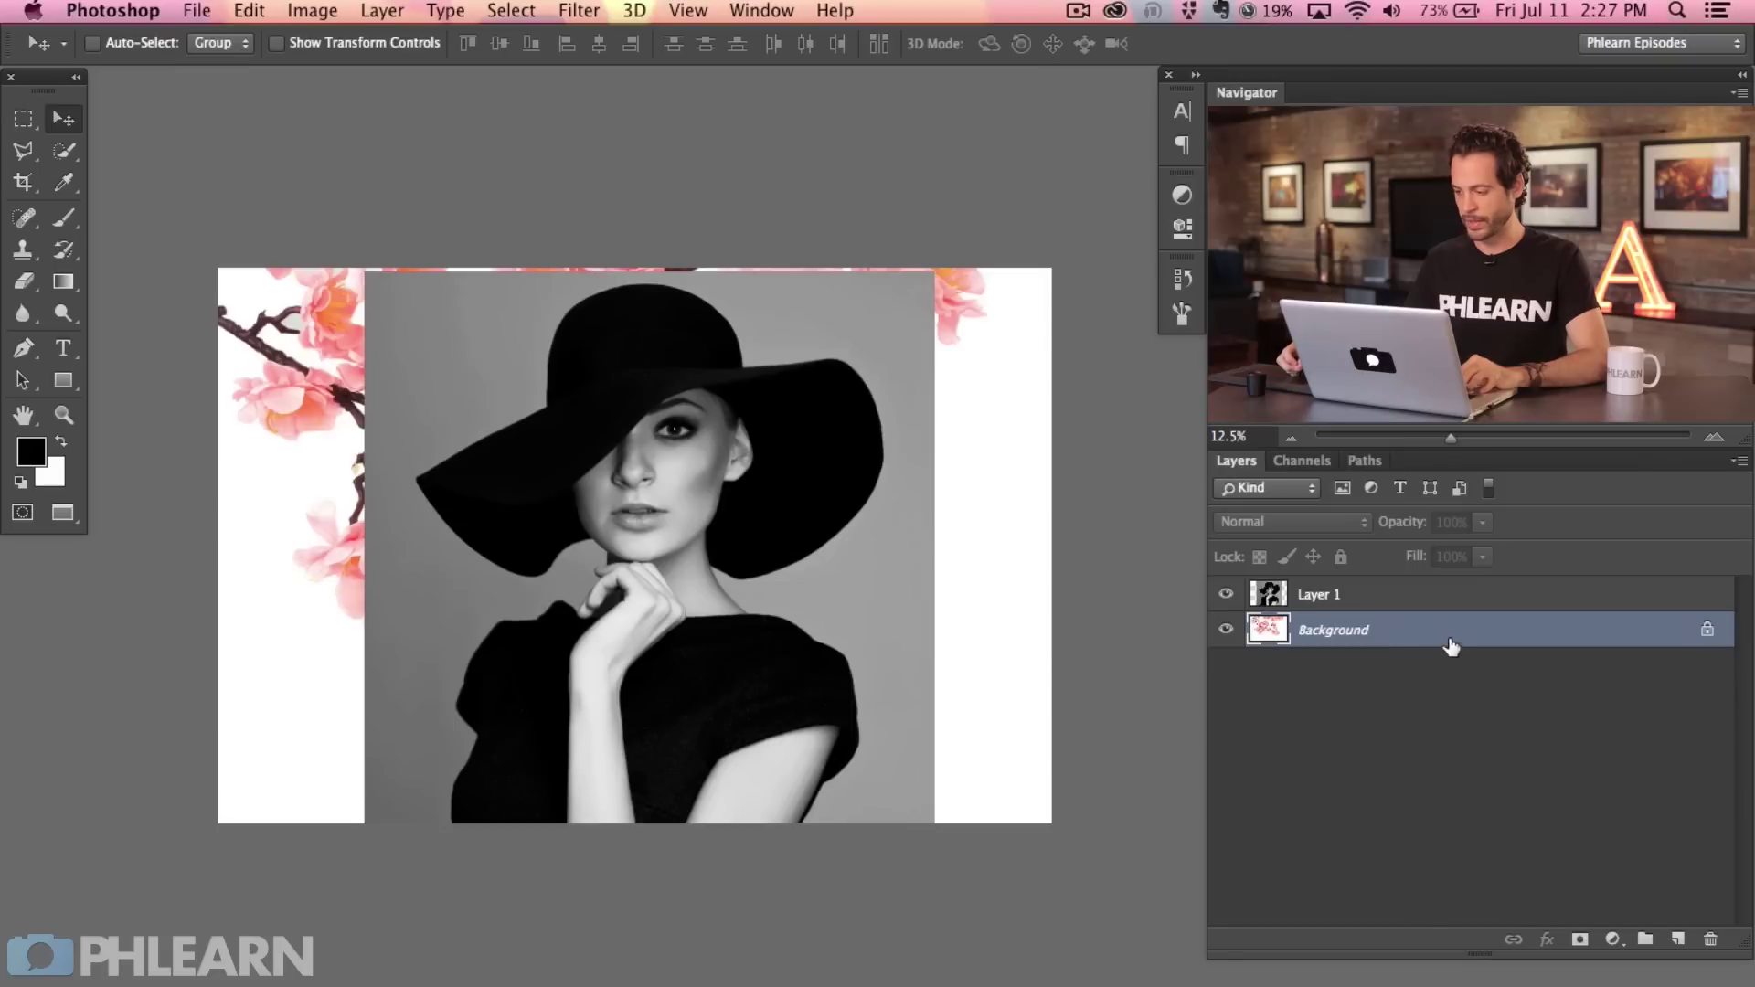
double_click(1481, 634, "alt")
key("c")
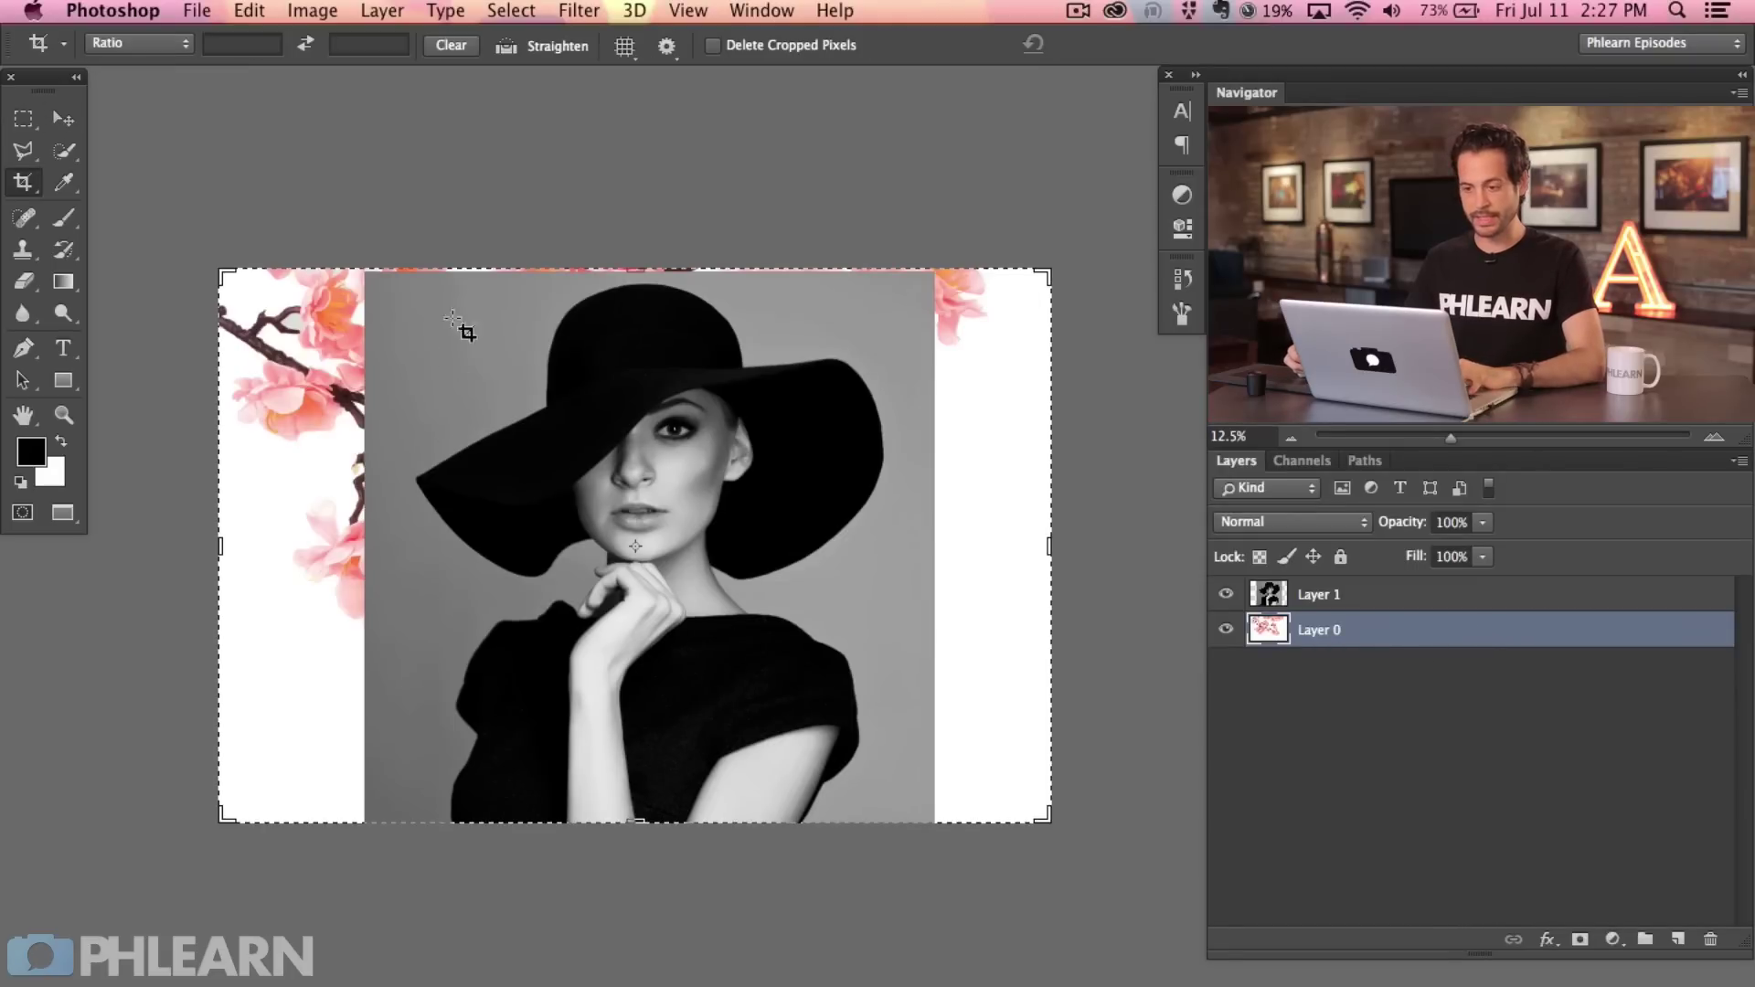
left_click_drag(1054, 272, 1160, 130)
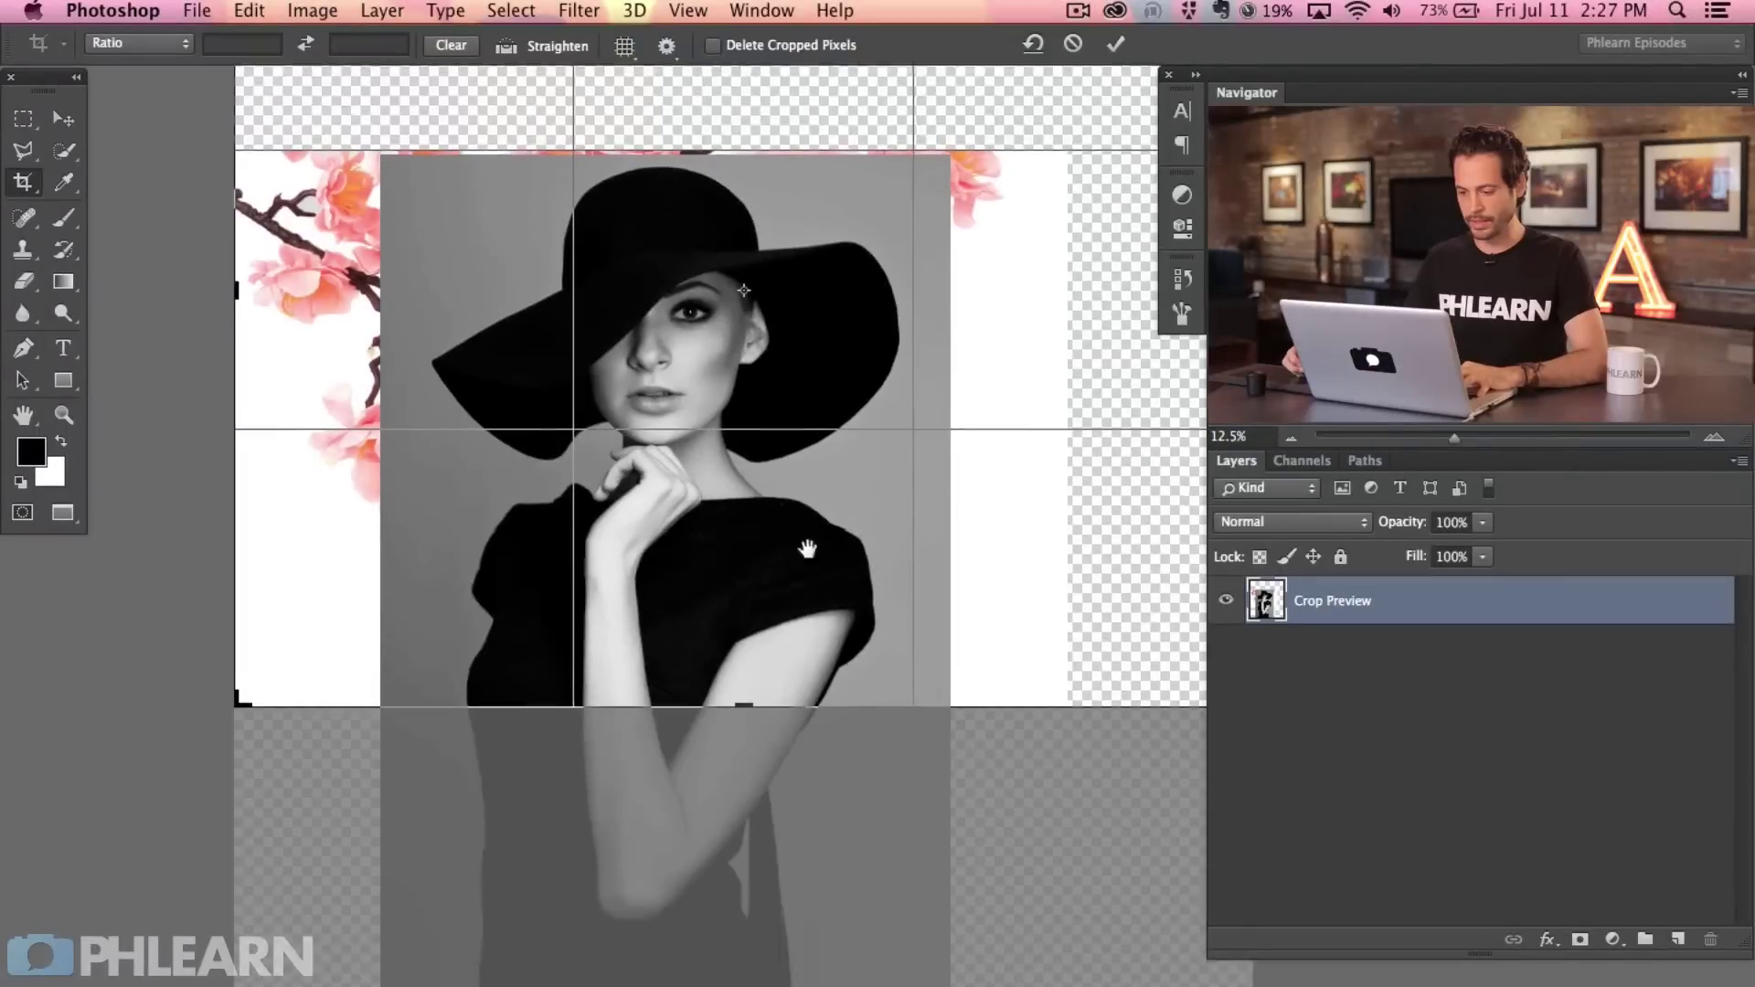
left_click_drag(759, 629, 763, 816)
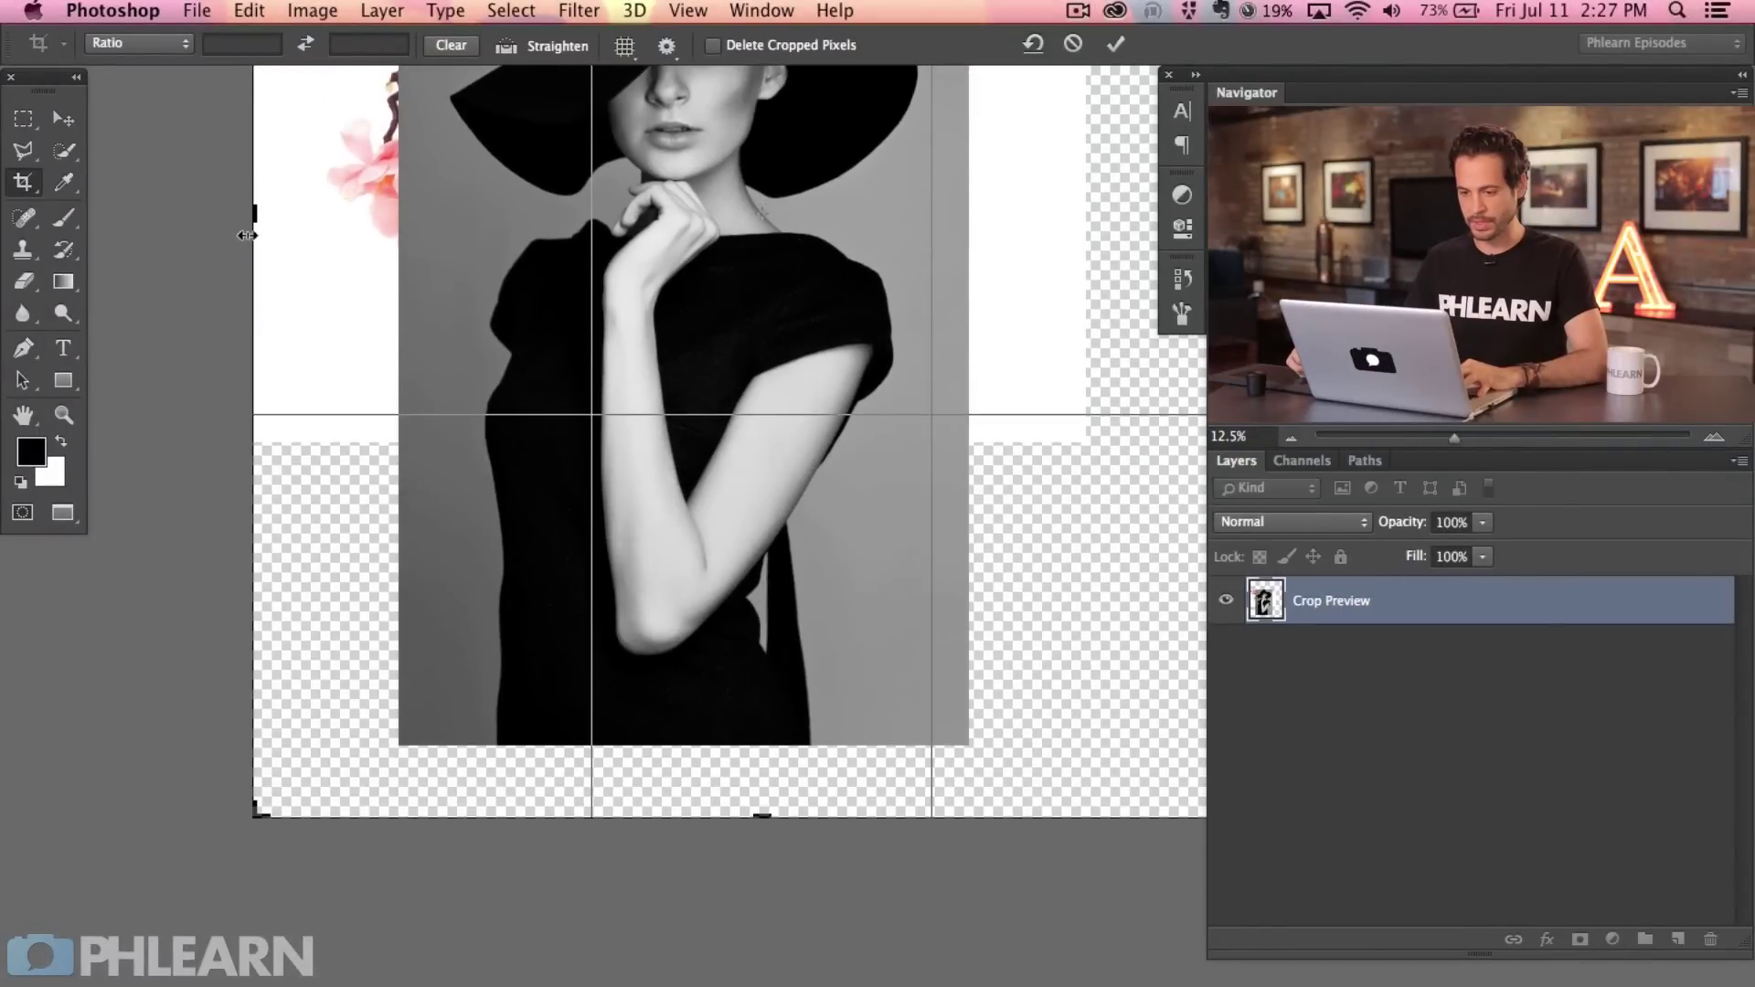
left_click_drag(250, 221, 174, 216)
left_click_drag(778, 829, 766, 878)
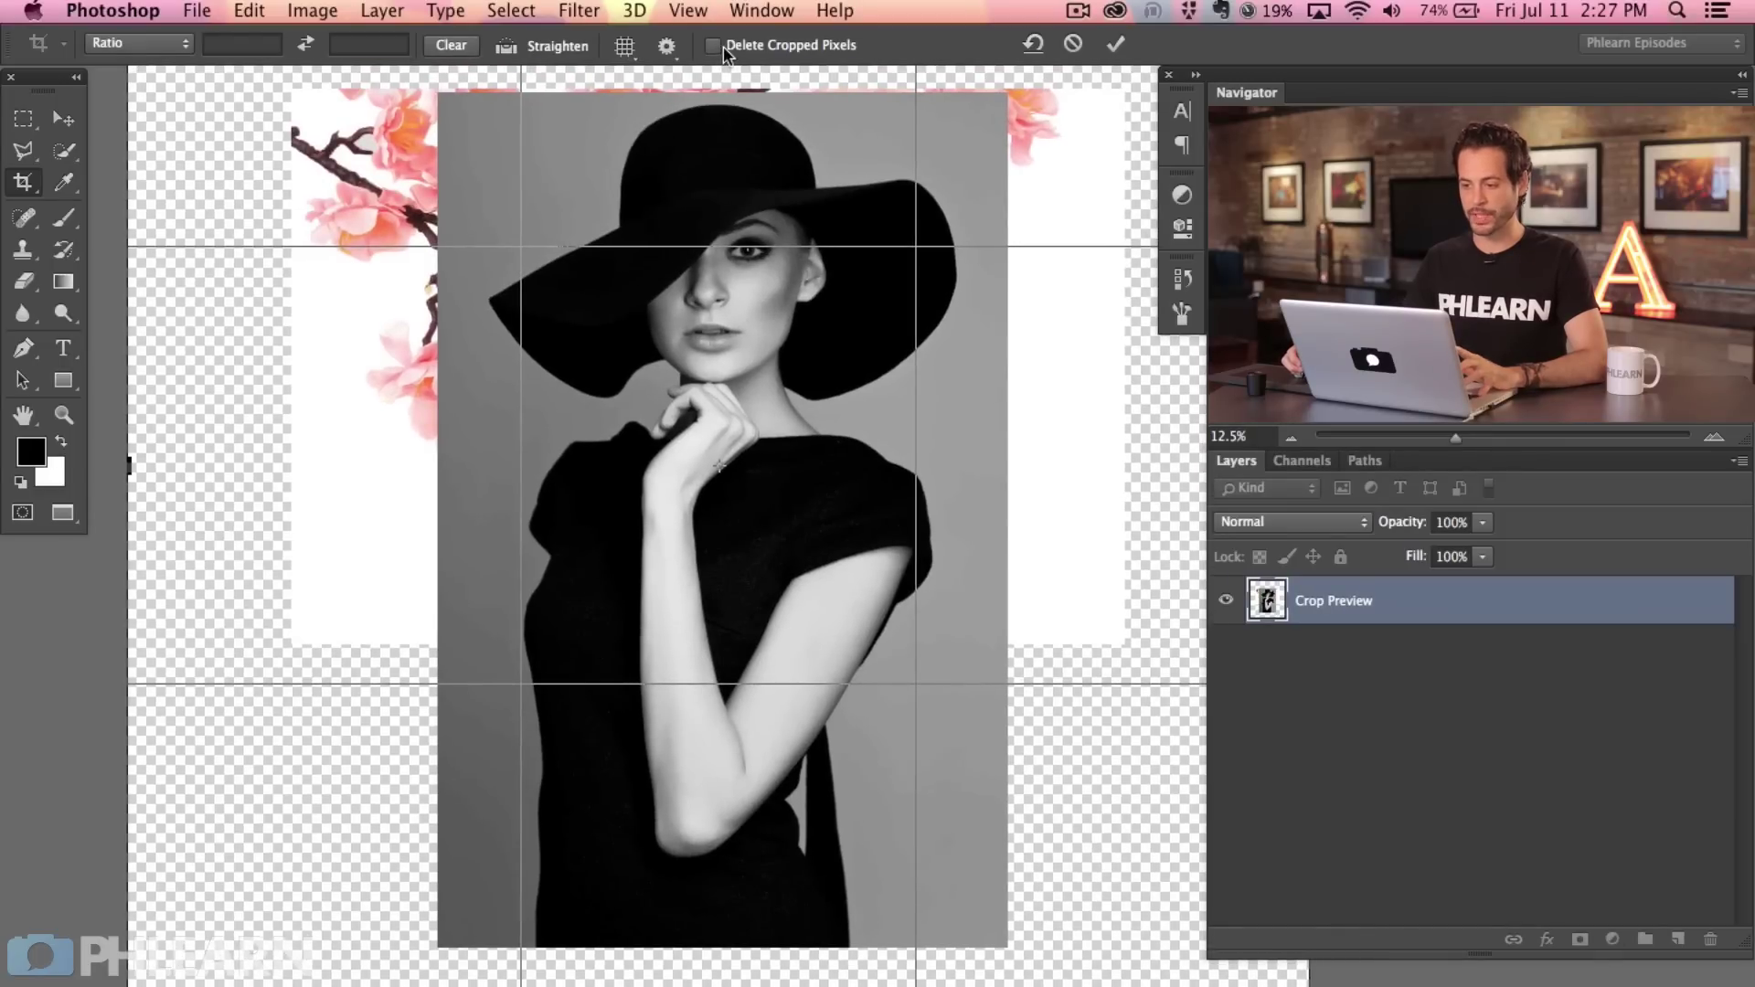
left_click(1117, 44)
key("super+minus")
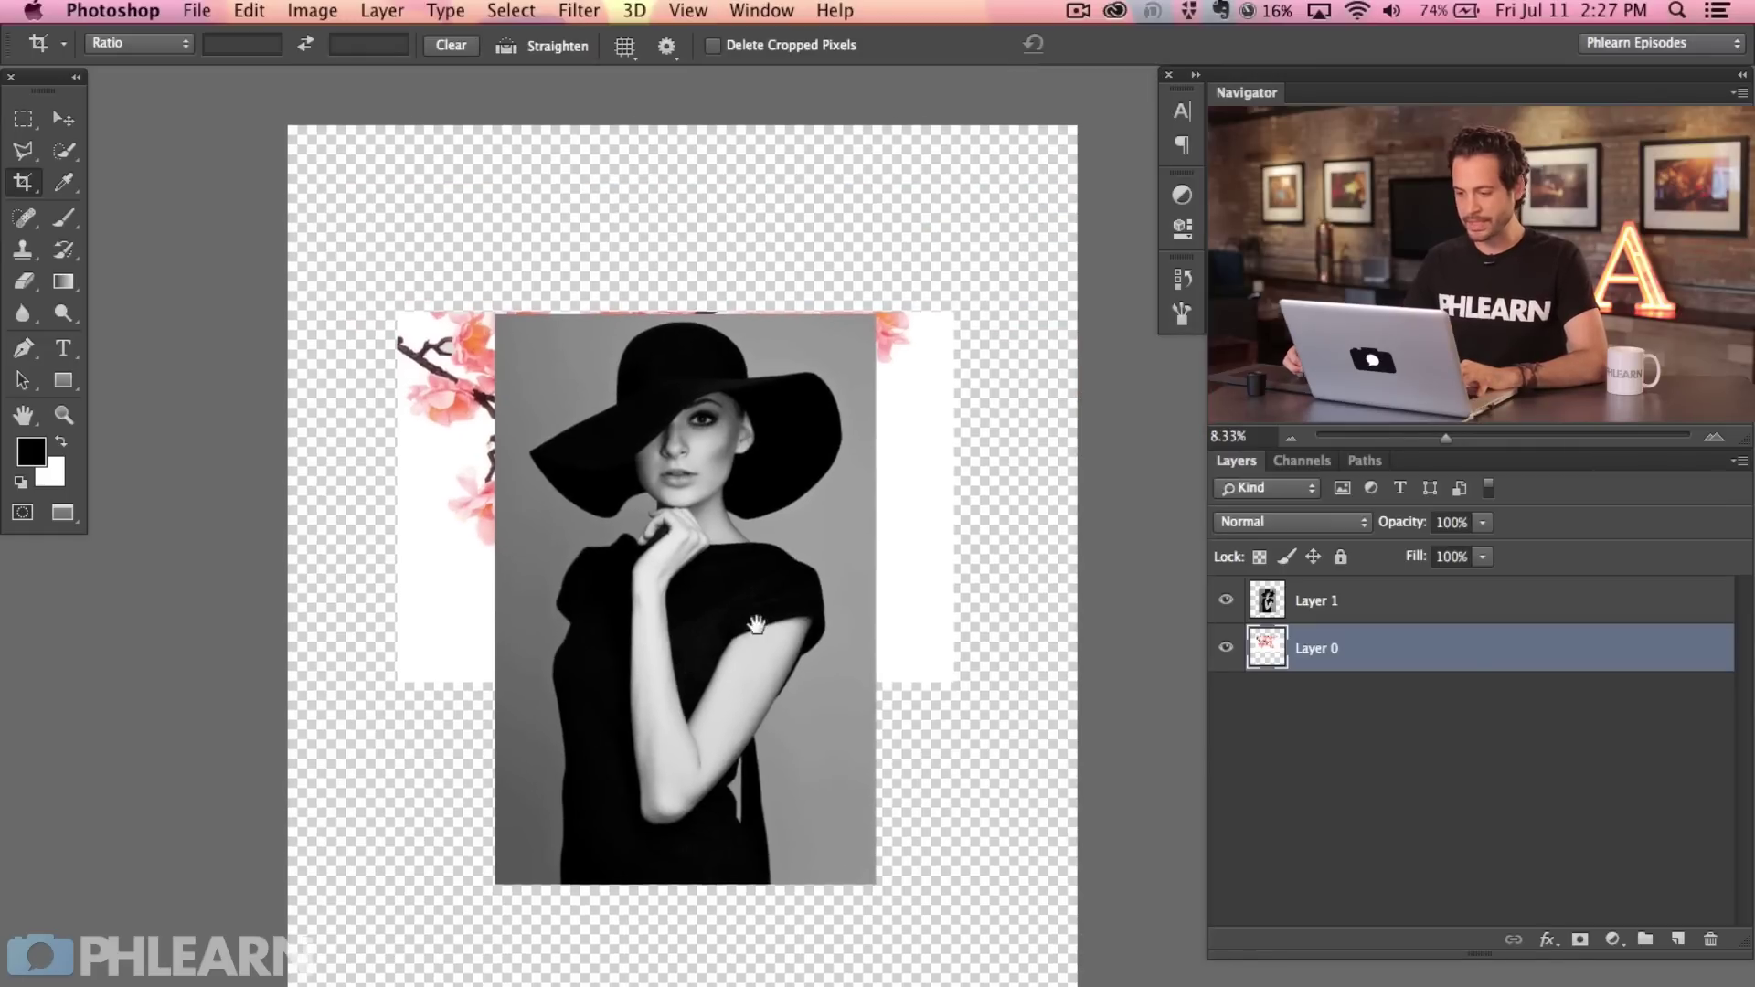
Shift the flower layer slightly down and right behind the portrait, and lower the portrait layer's opacity to 64%.
left_click_drag(756, 624, 761, 611)
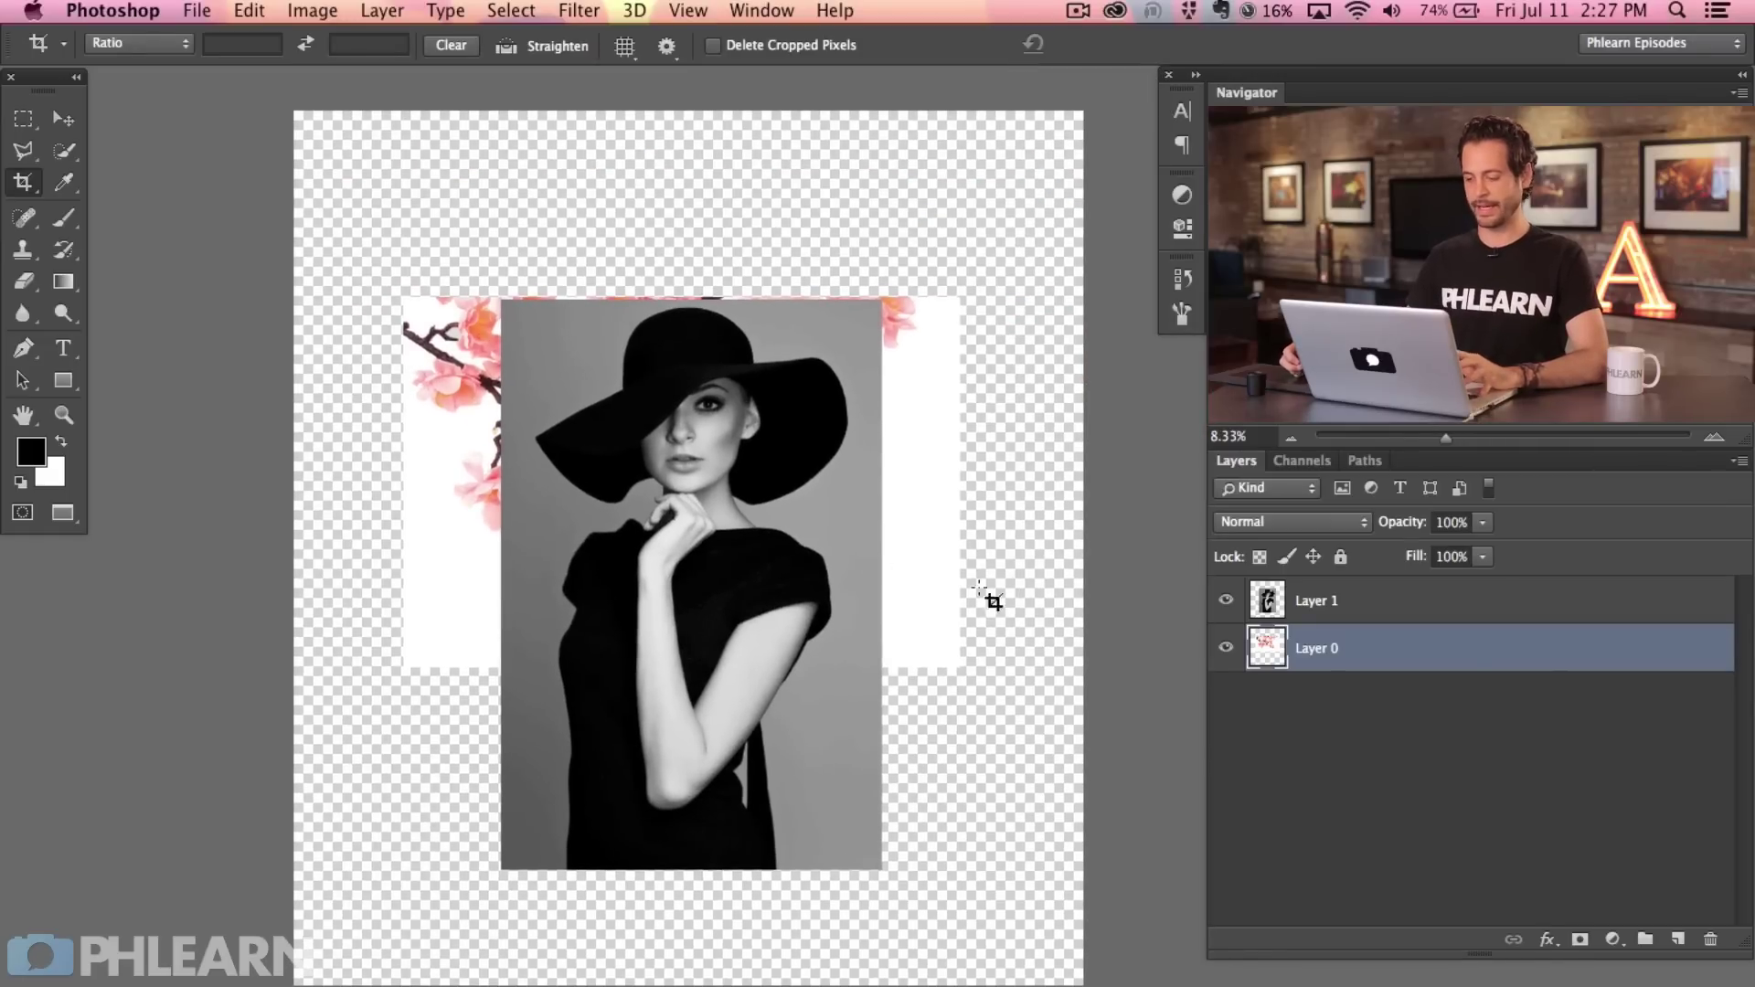
key("v")
left_click_drag(753, 509, 800, 557)
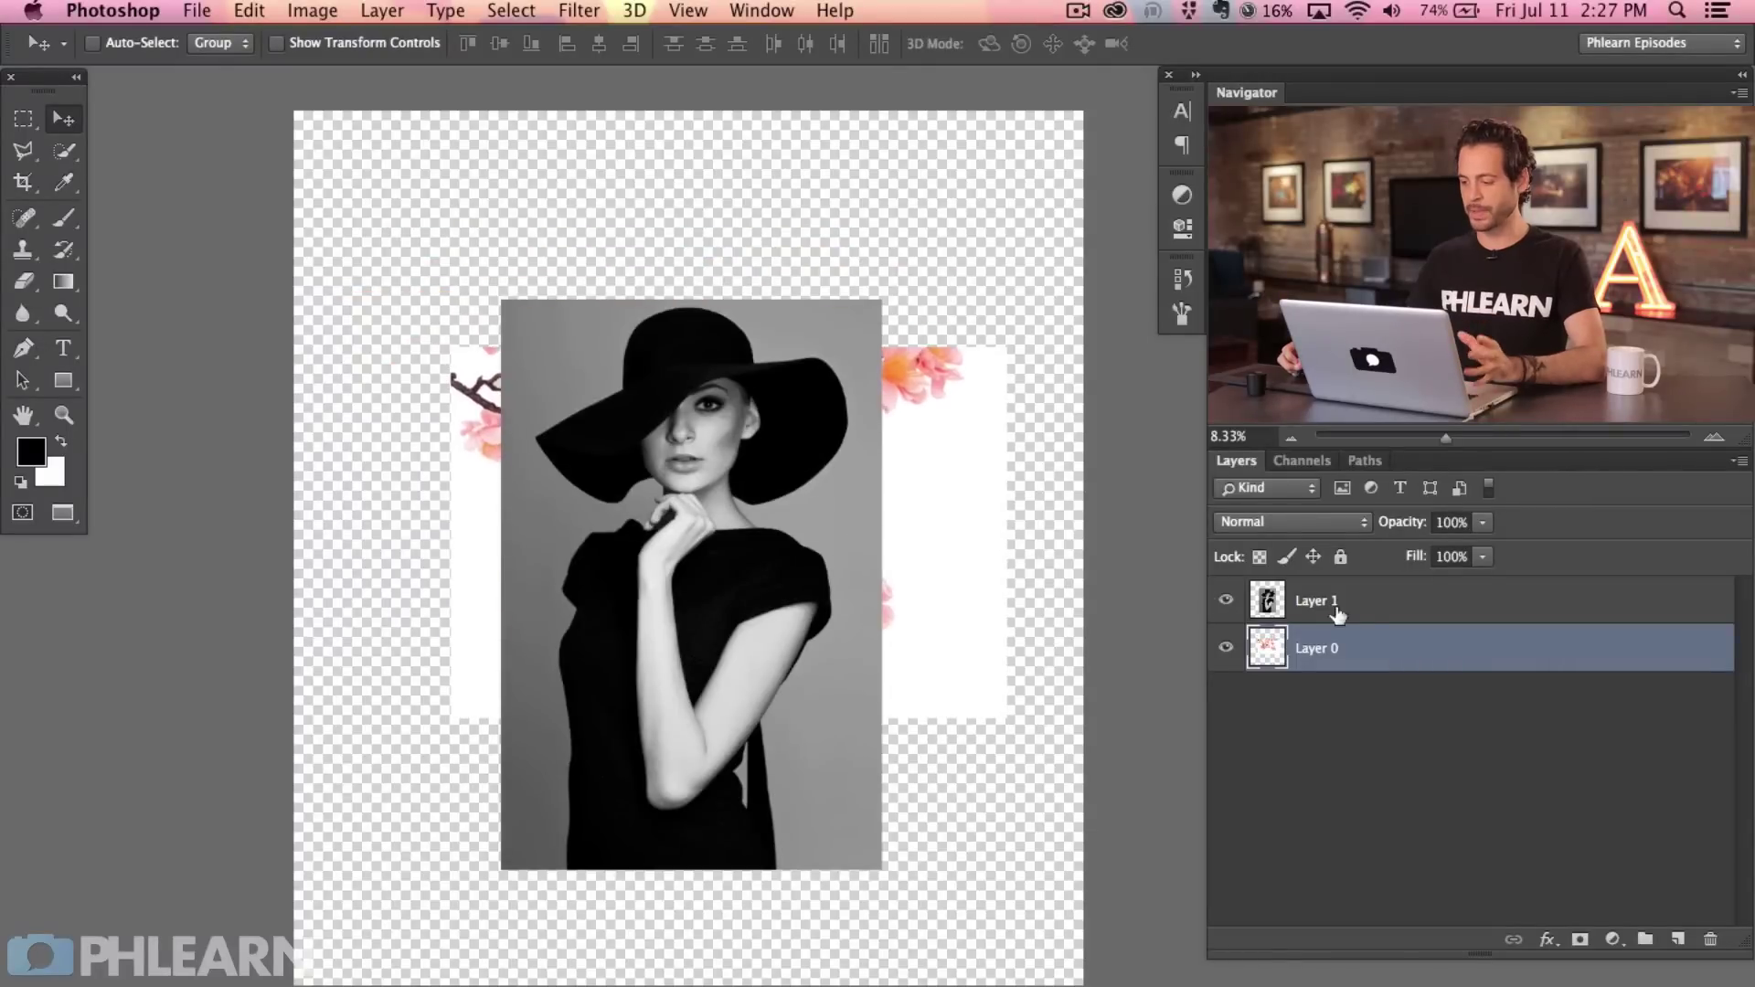
left_click(1260, 610)
left_click_drag(1411, 528, 1363, 521)
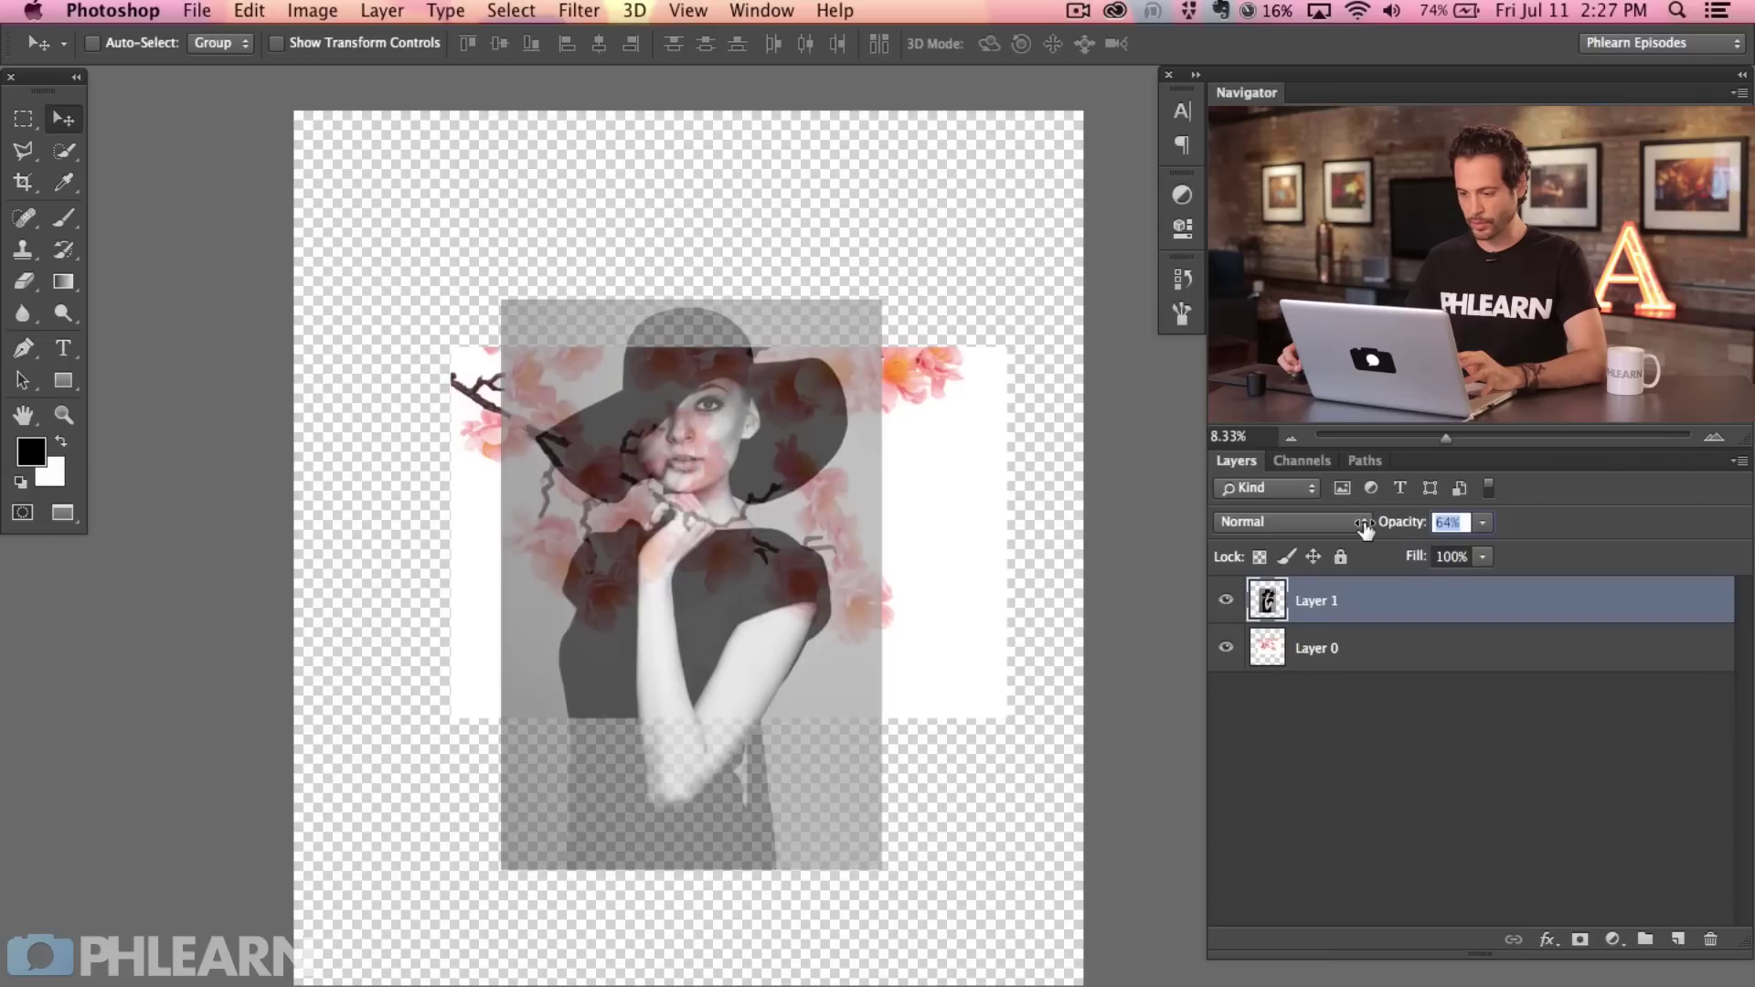
Move the flower layer slightly down and left so the branches cross the woman's hand and shoulders.
key("super+equal")
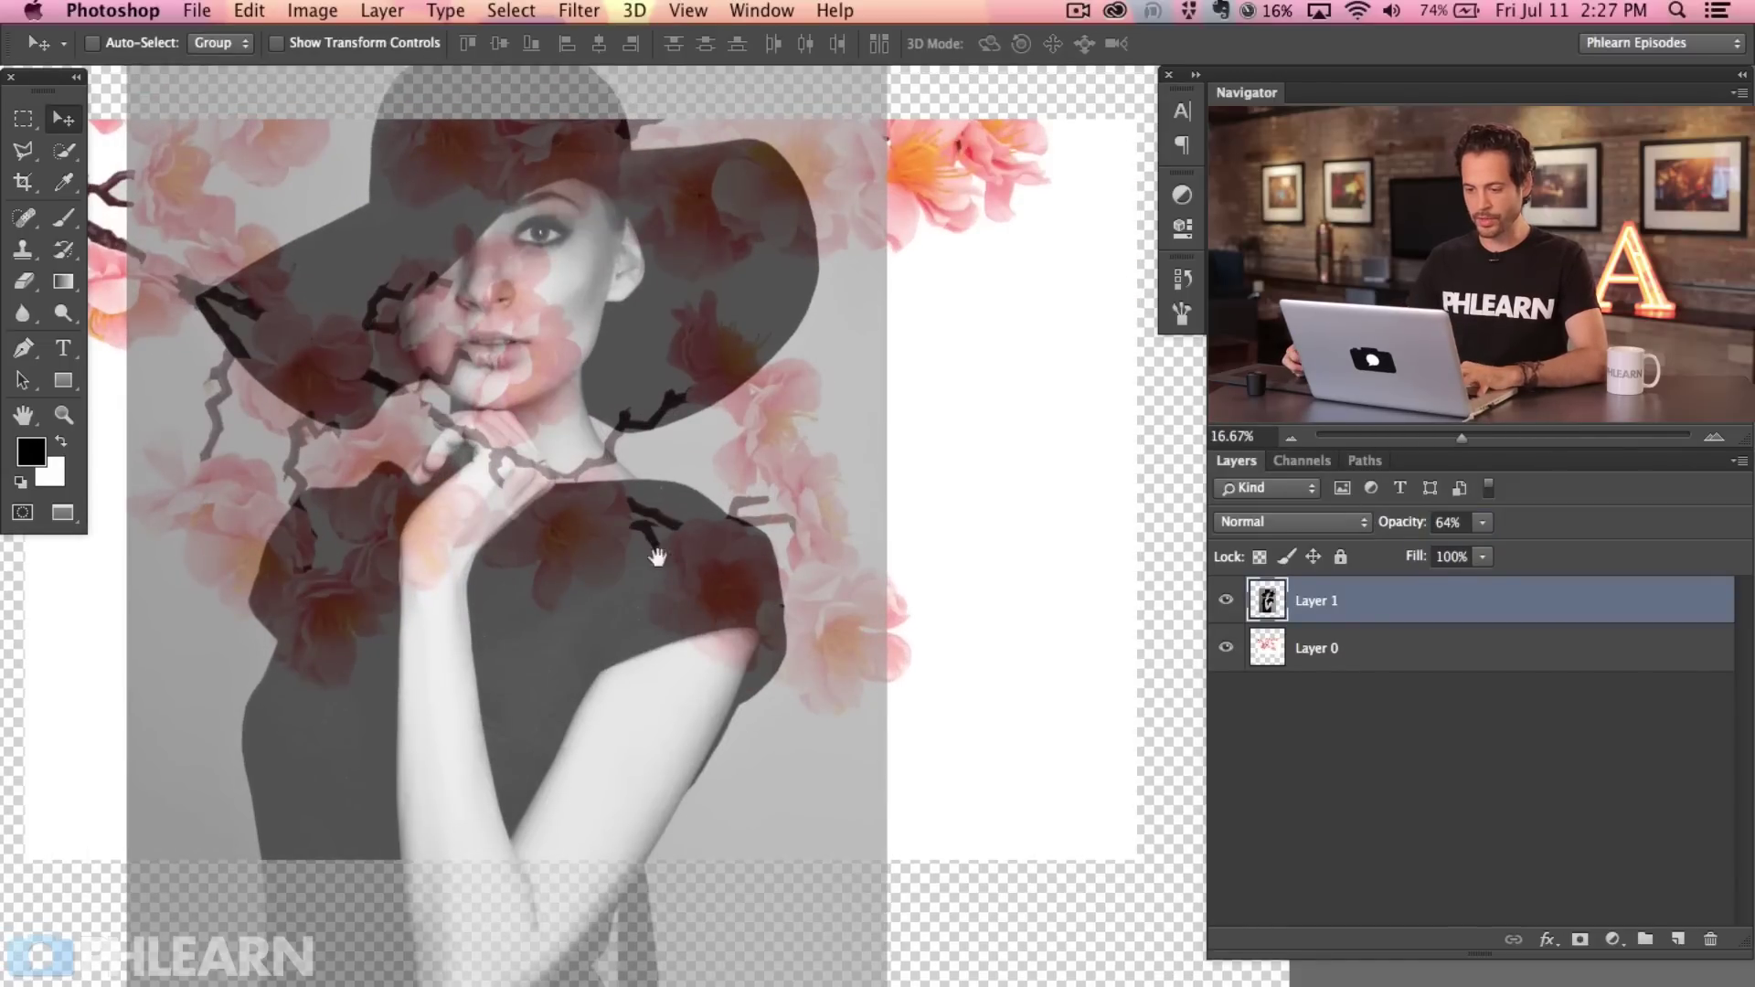
scroll(731, 586, "left", 4)
left_click(1376, 651)
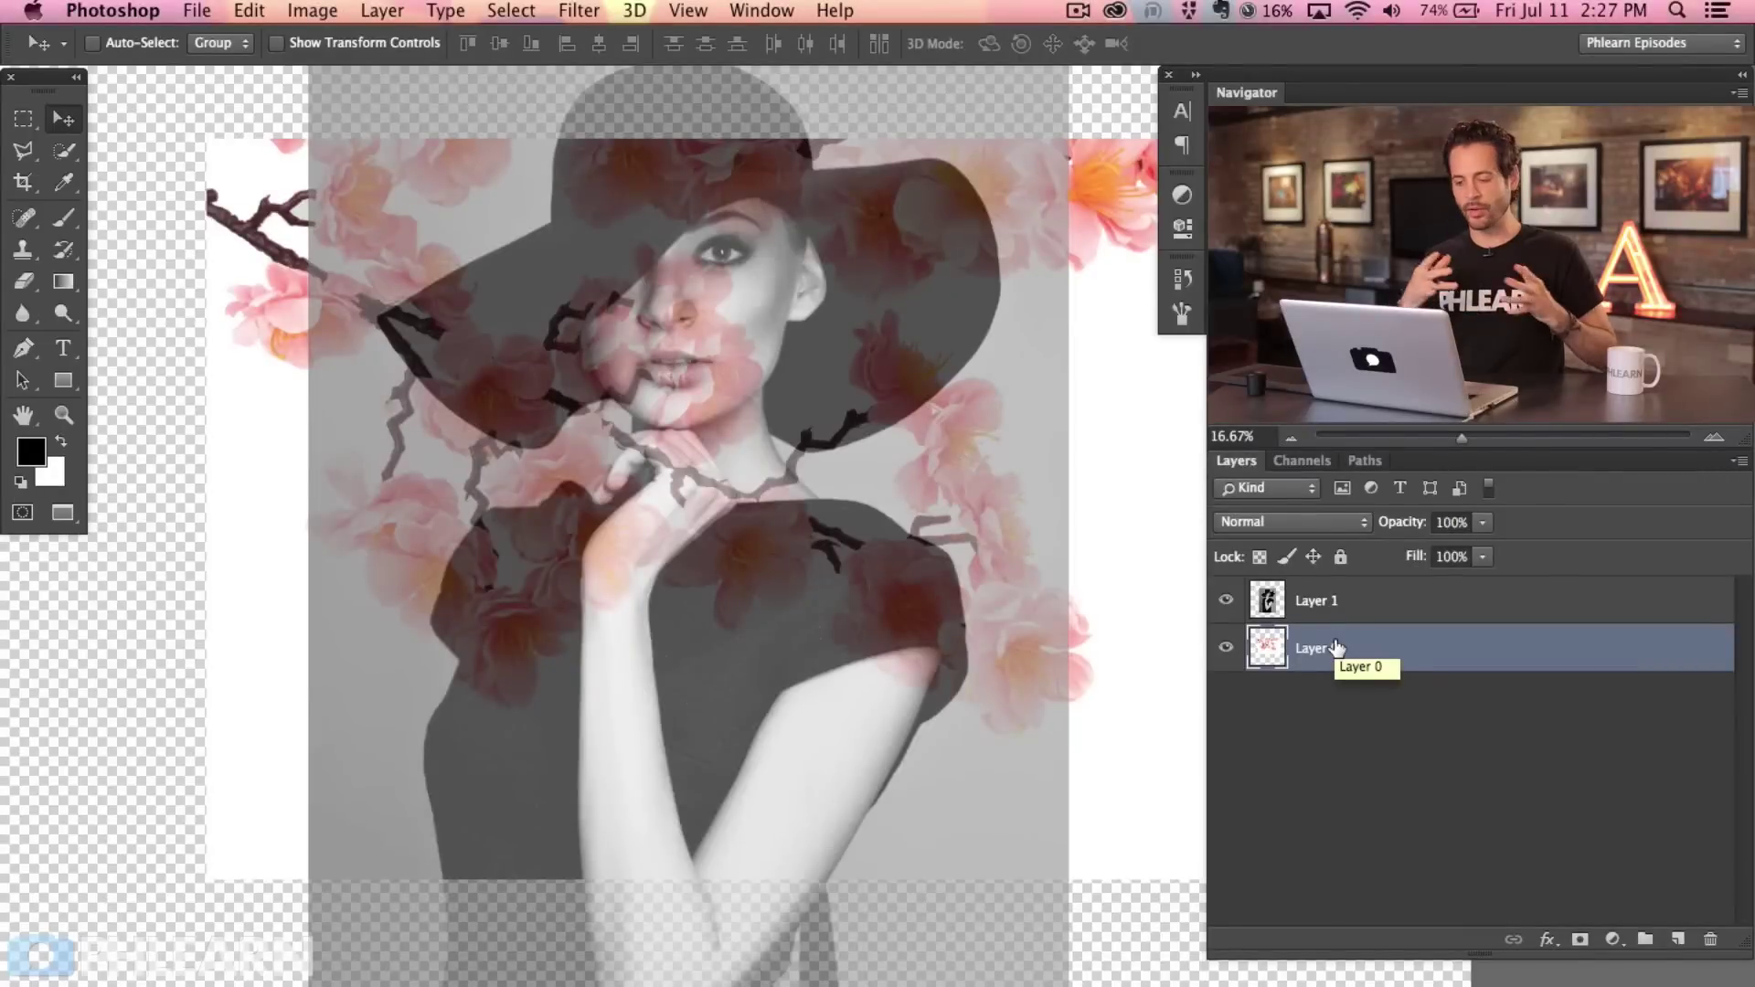
left_click_drag(854, 614, 854, 745)
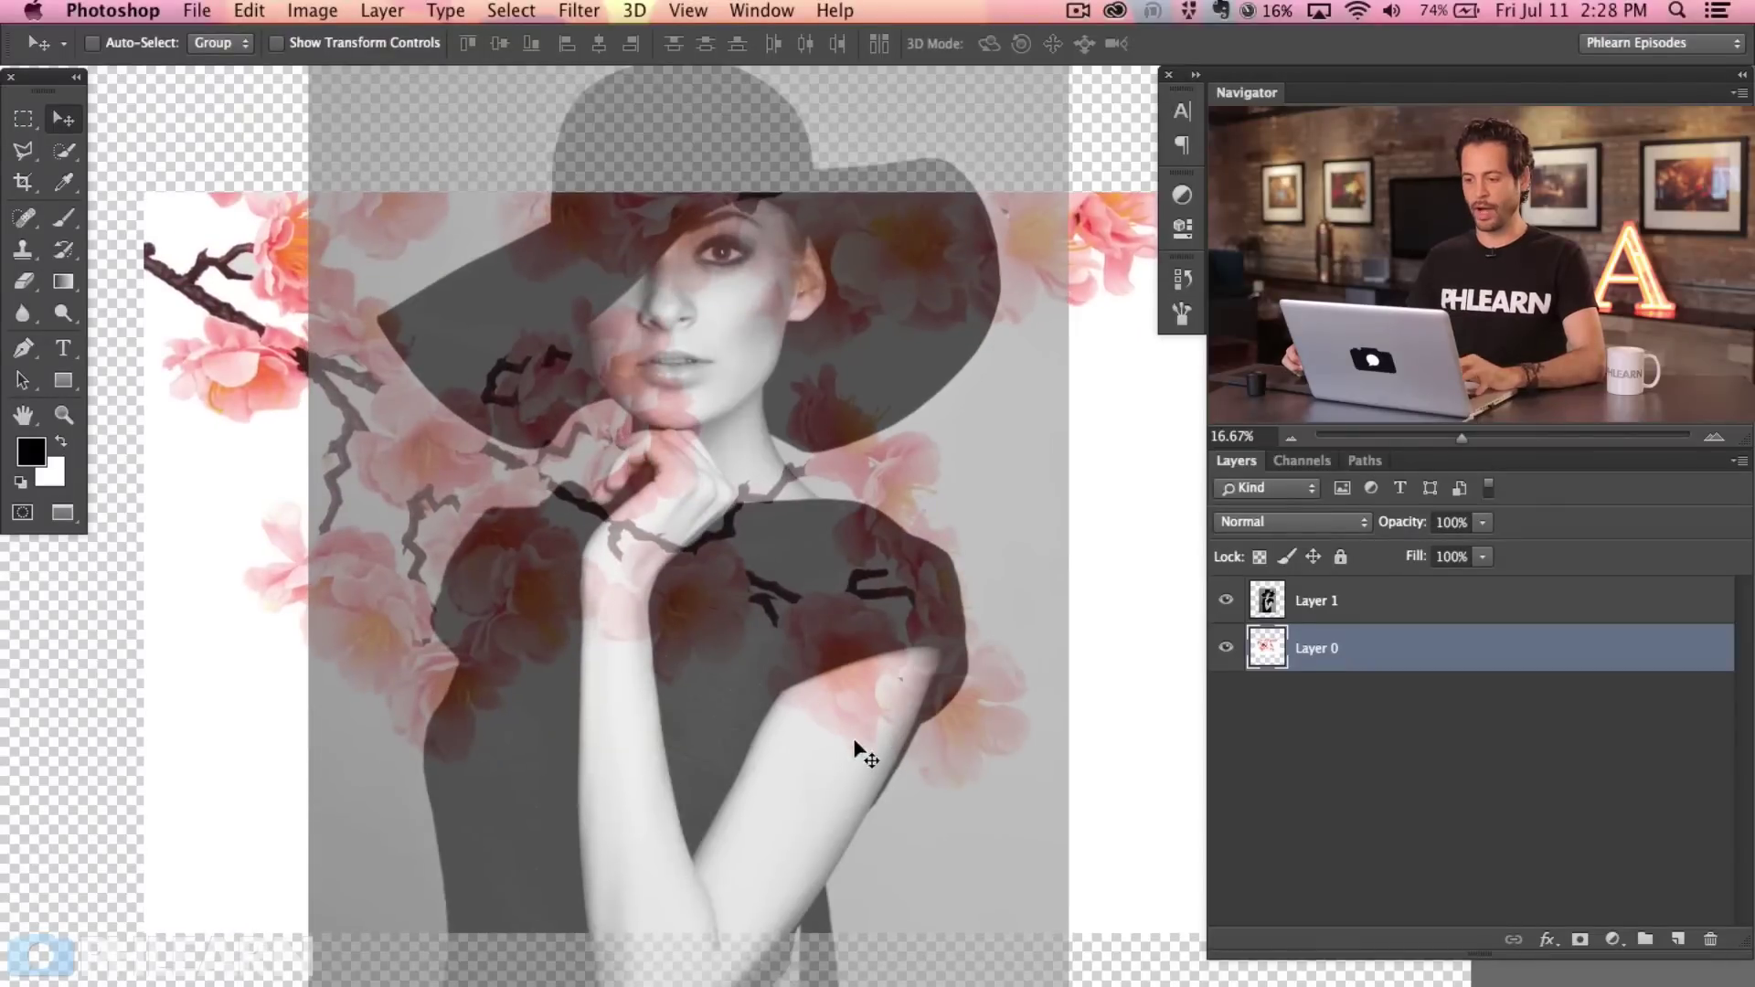
scroll(772, 737, "right", 3)
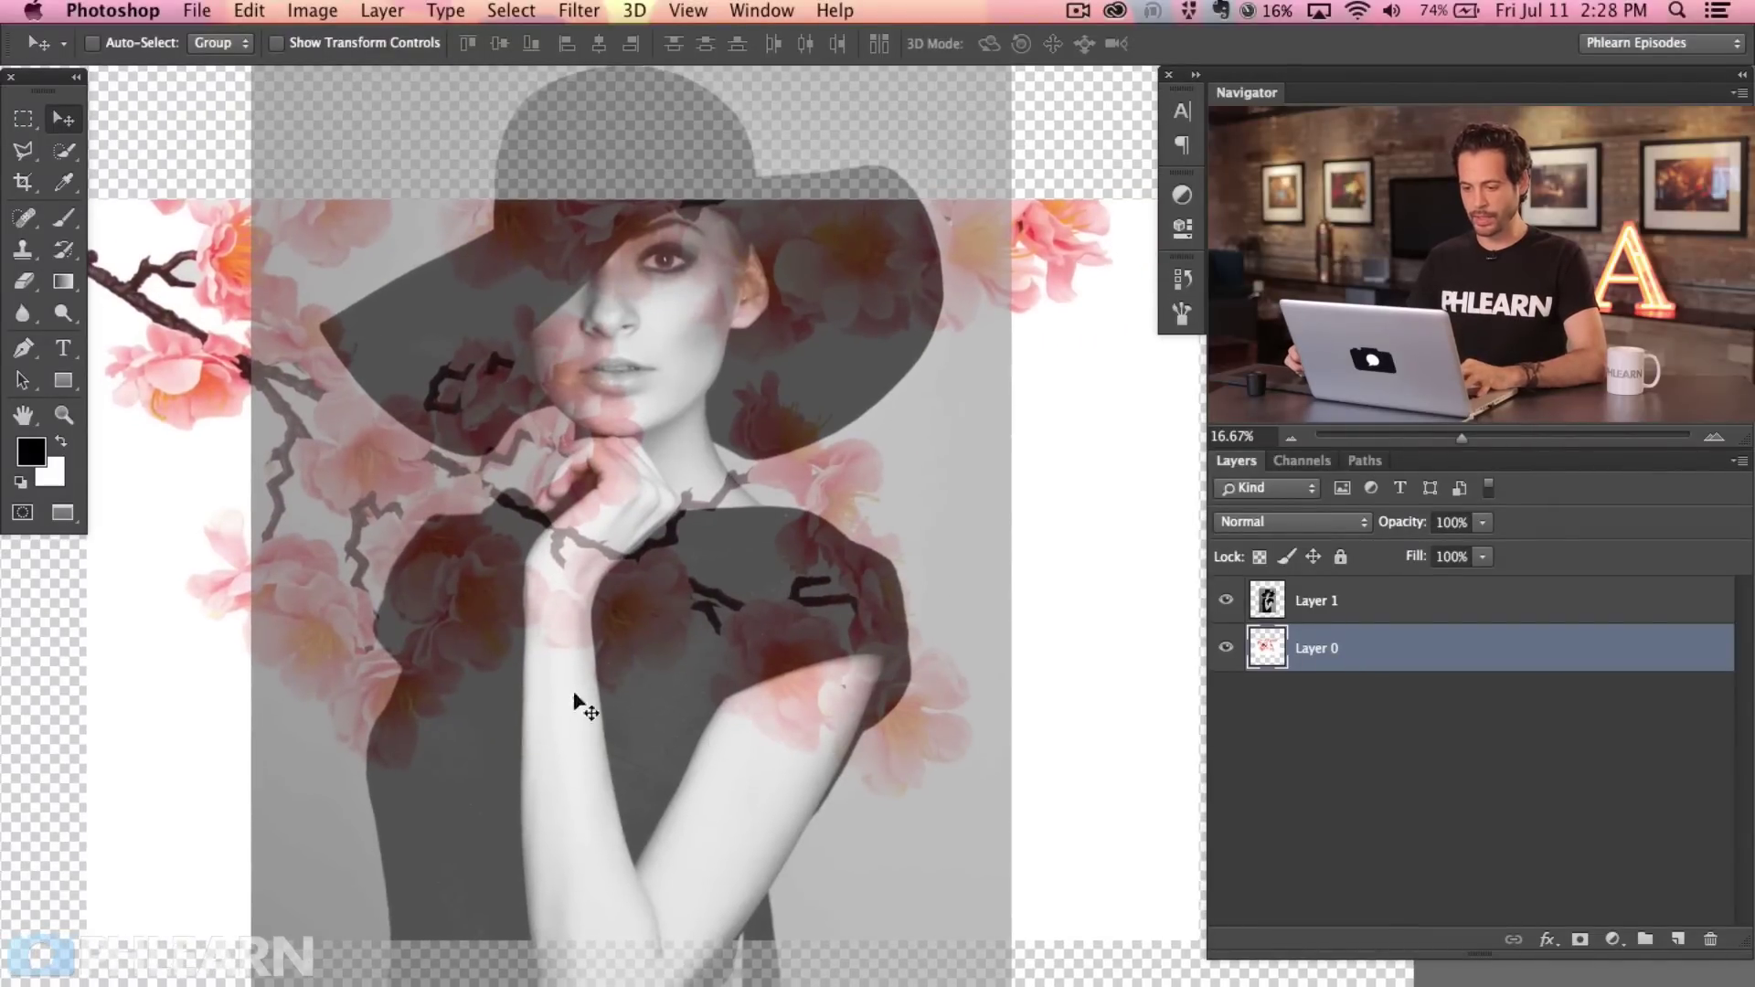
Rotate the flower layer by about -115.92° and move it up so the blossoms and branches run over the woman's arms.
key("super+t")
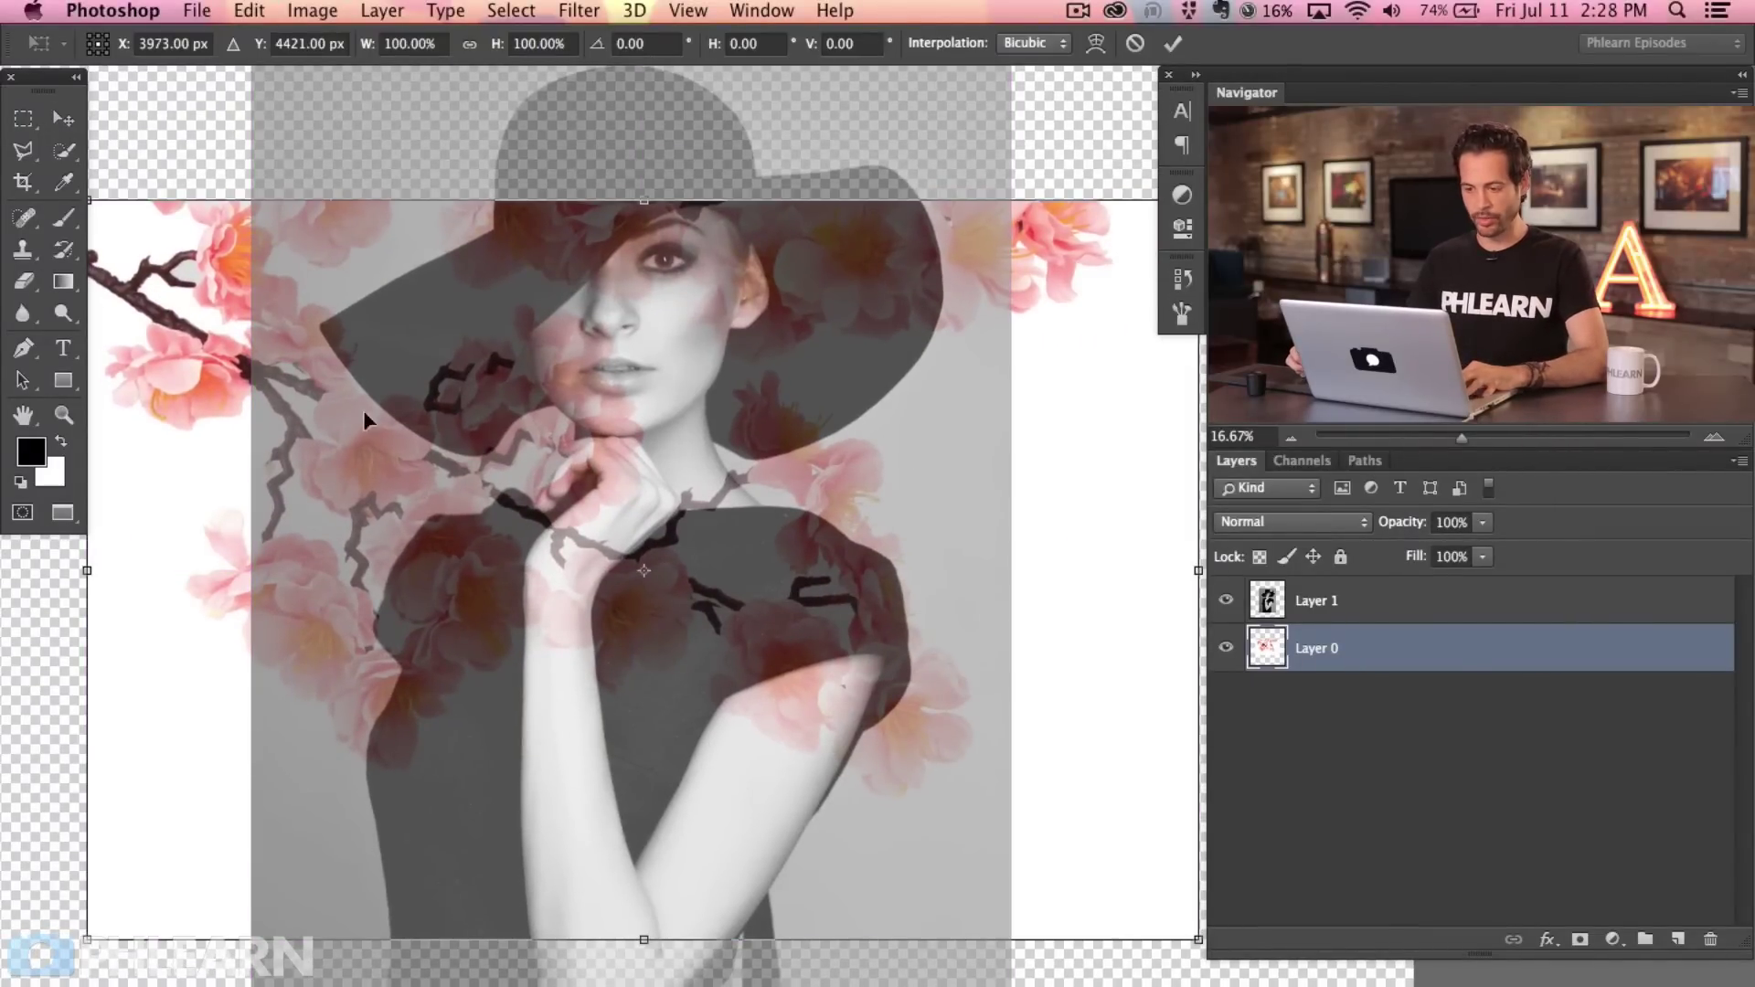
left_click_drag(57, 646, 868, 925)
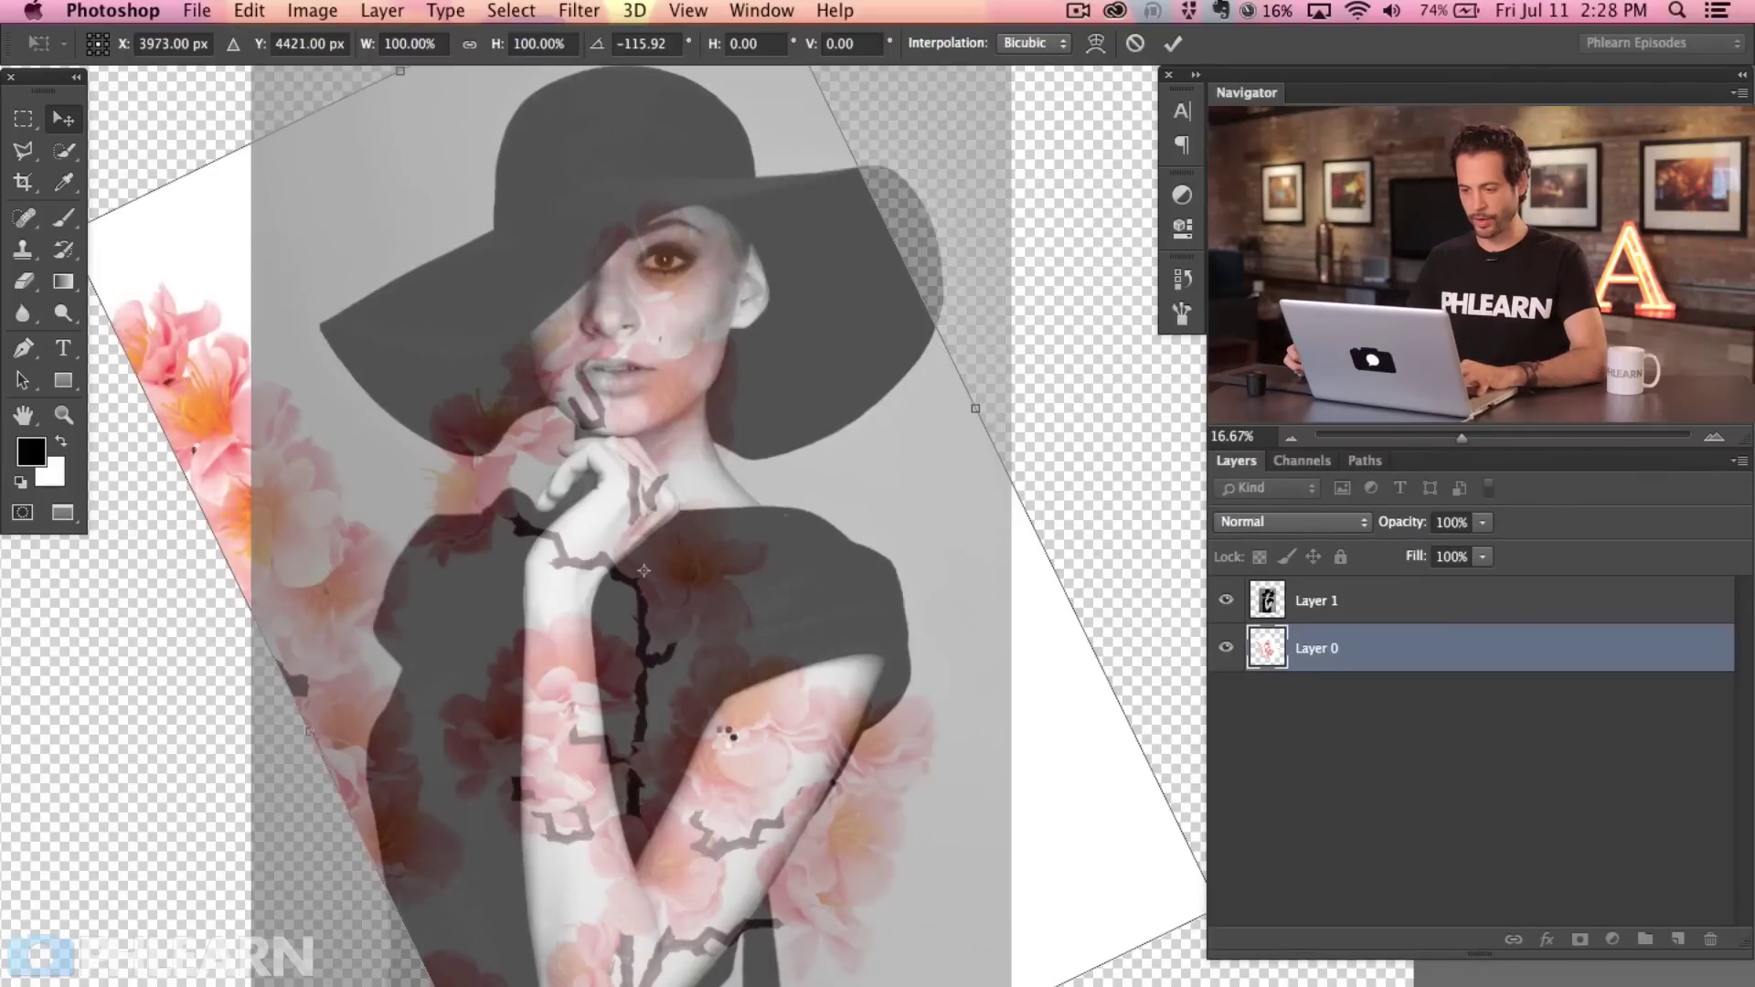
key("Return")
left_click_drag(804, 823, 852, 700)
scroll(803, 509, "up", 5)
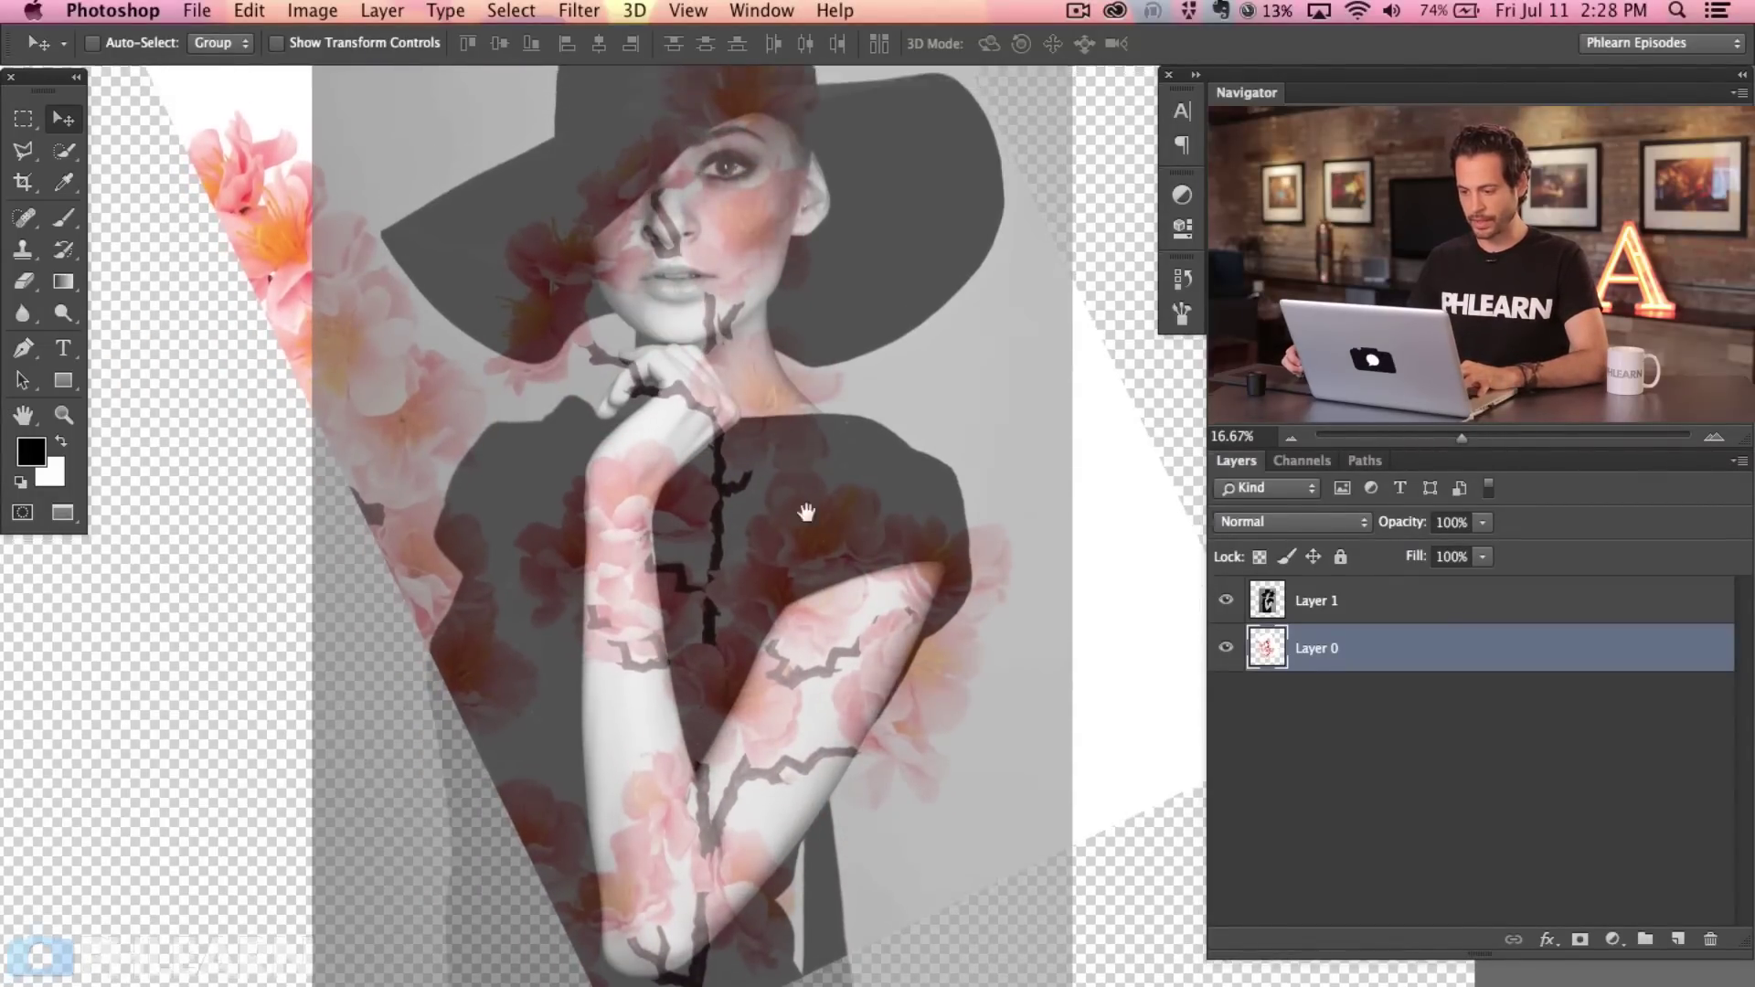
left_click(1416, 600)
key("ctrl+t")
scroll(893, 807, "down", 4)
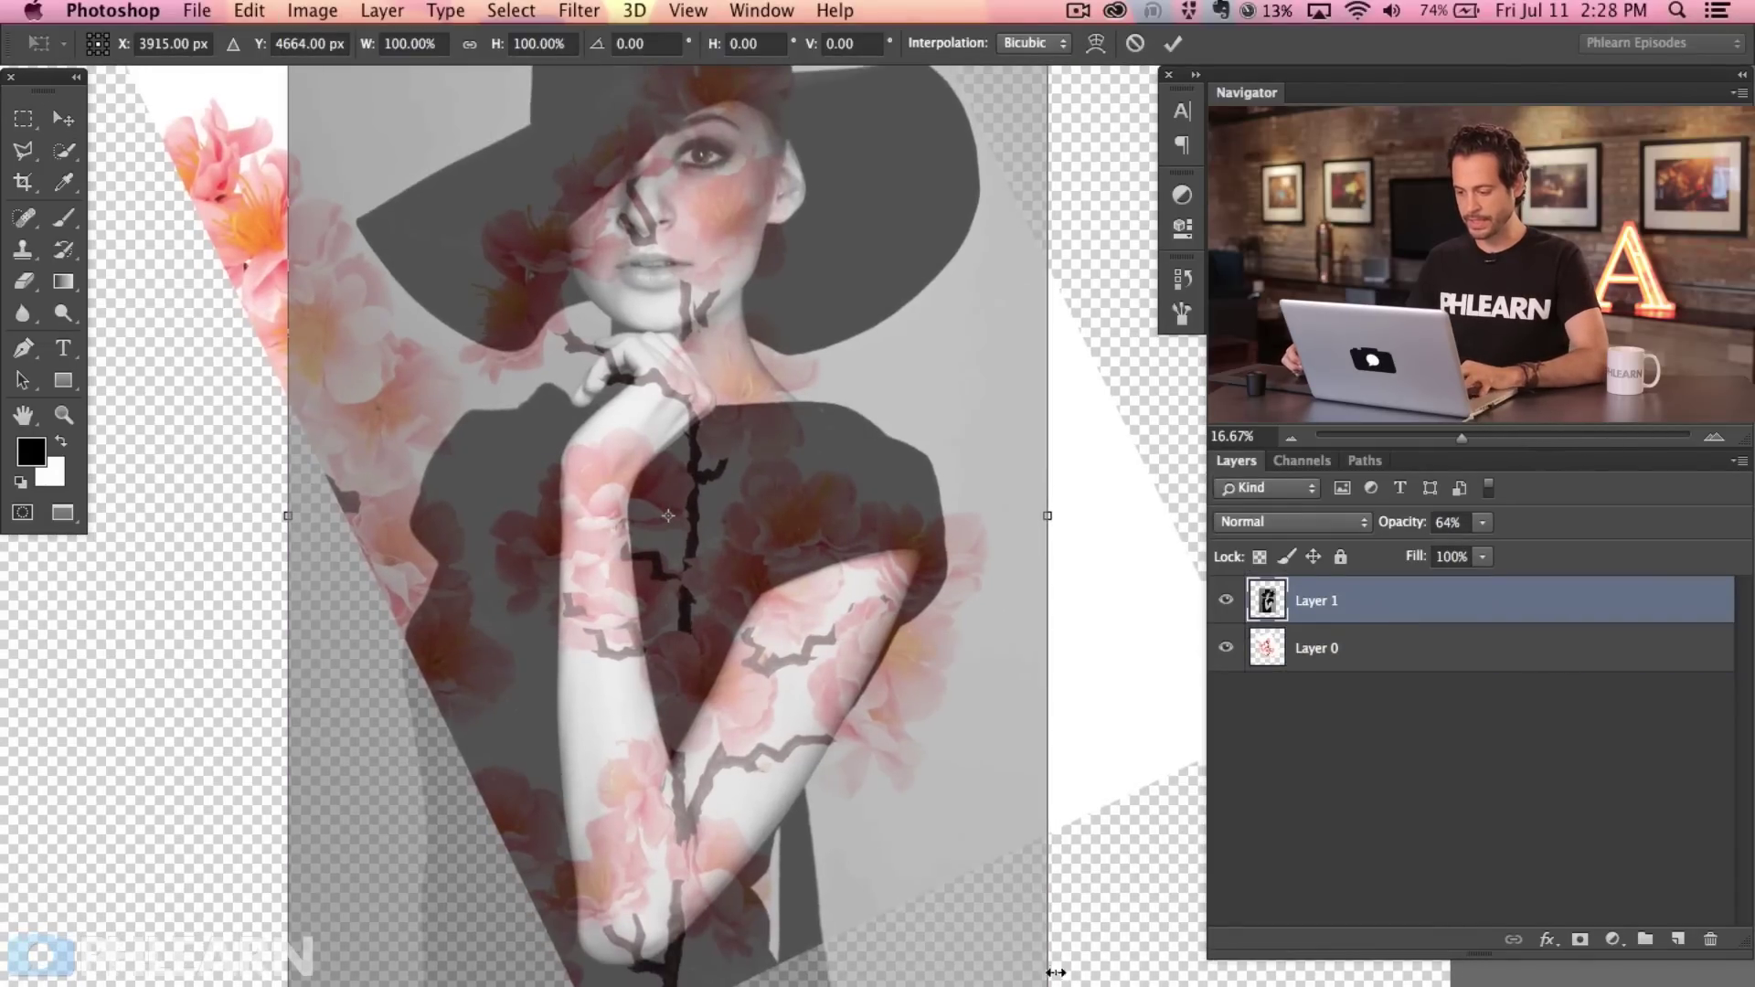
scroll(893, 423, "down", 10)
left_click_drag(933, 457, 893, 423)
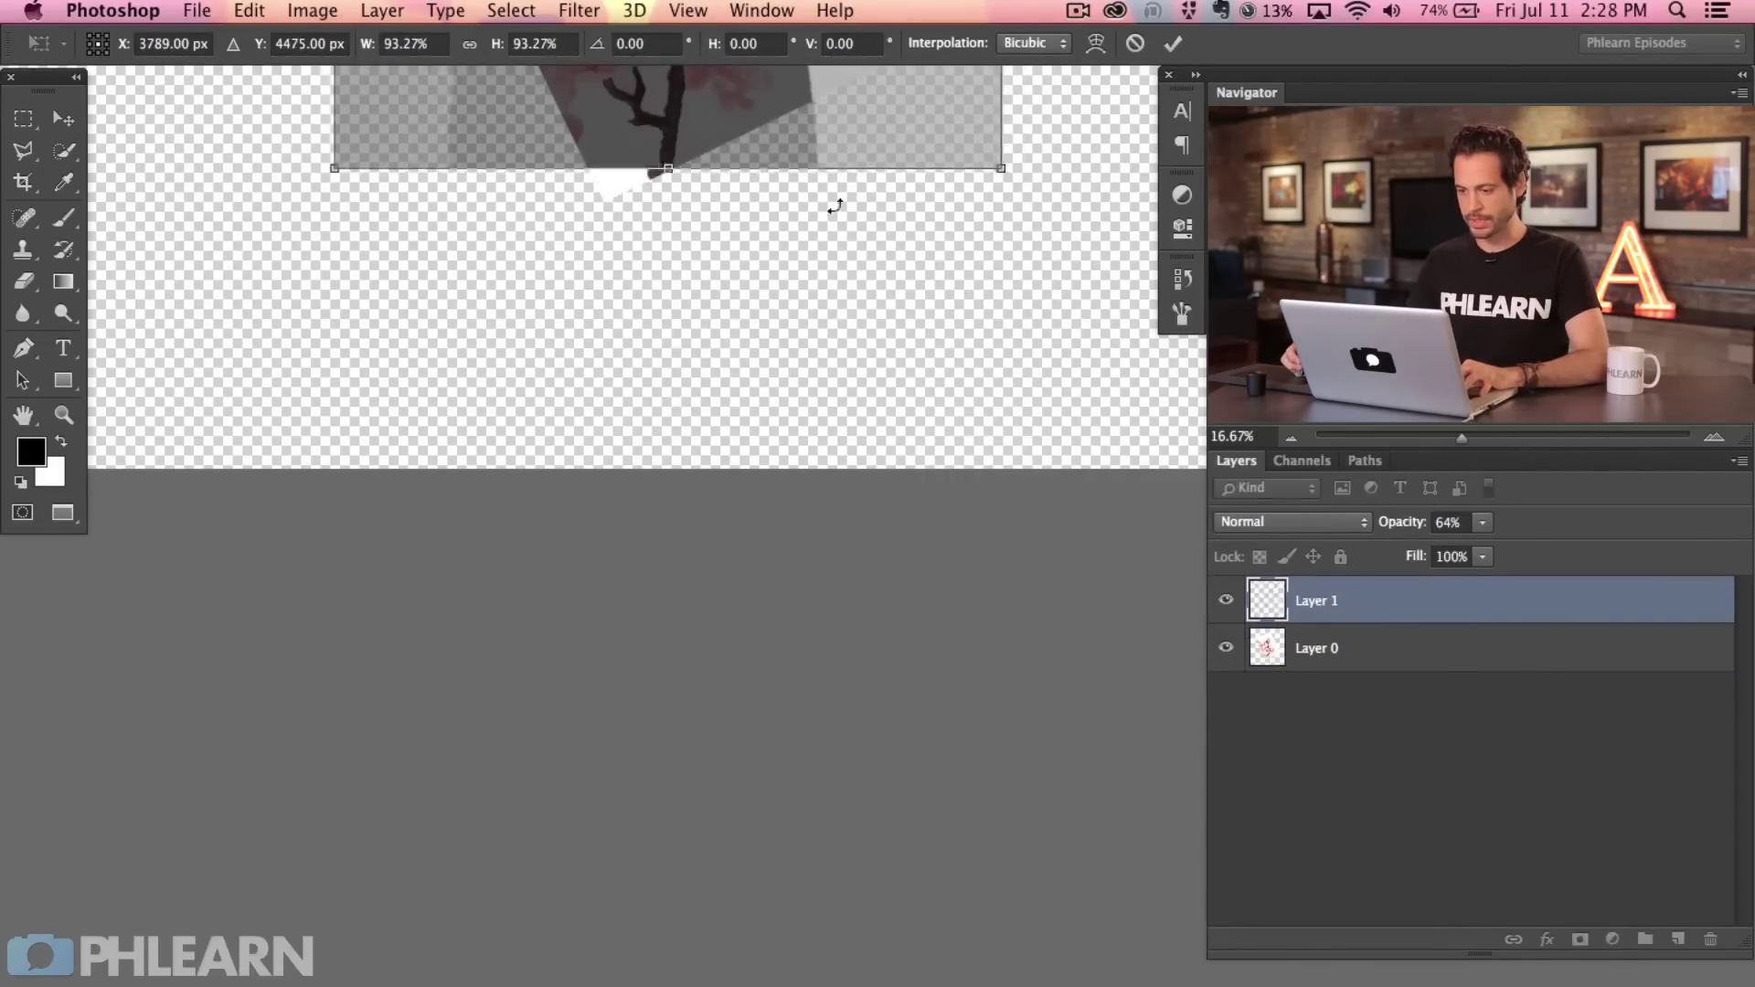
left_click_drag(830, 207, 842, 786)
key("Return")
Scale the portrait layer down proportionally with Free Transform and position it over the rotated blossoms.
scroll(859, 677, "up", 5)
key("ctrl+minus")
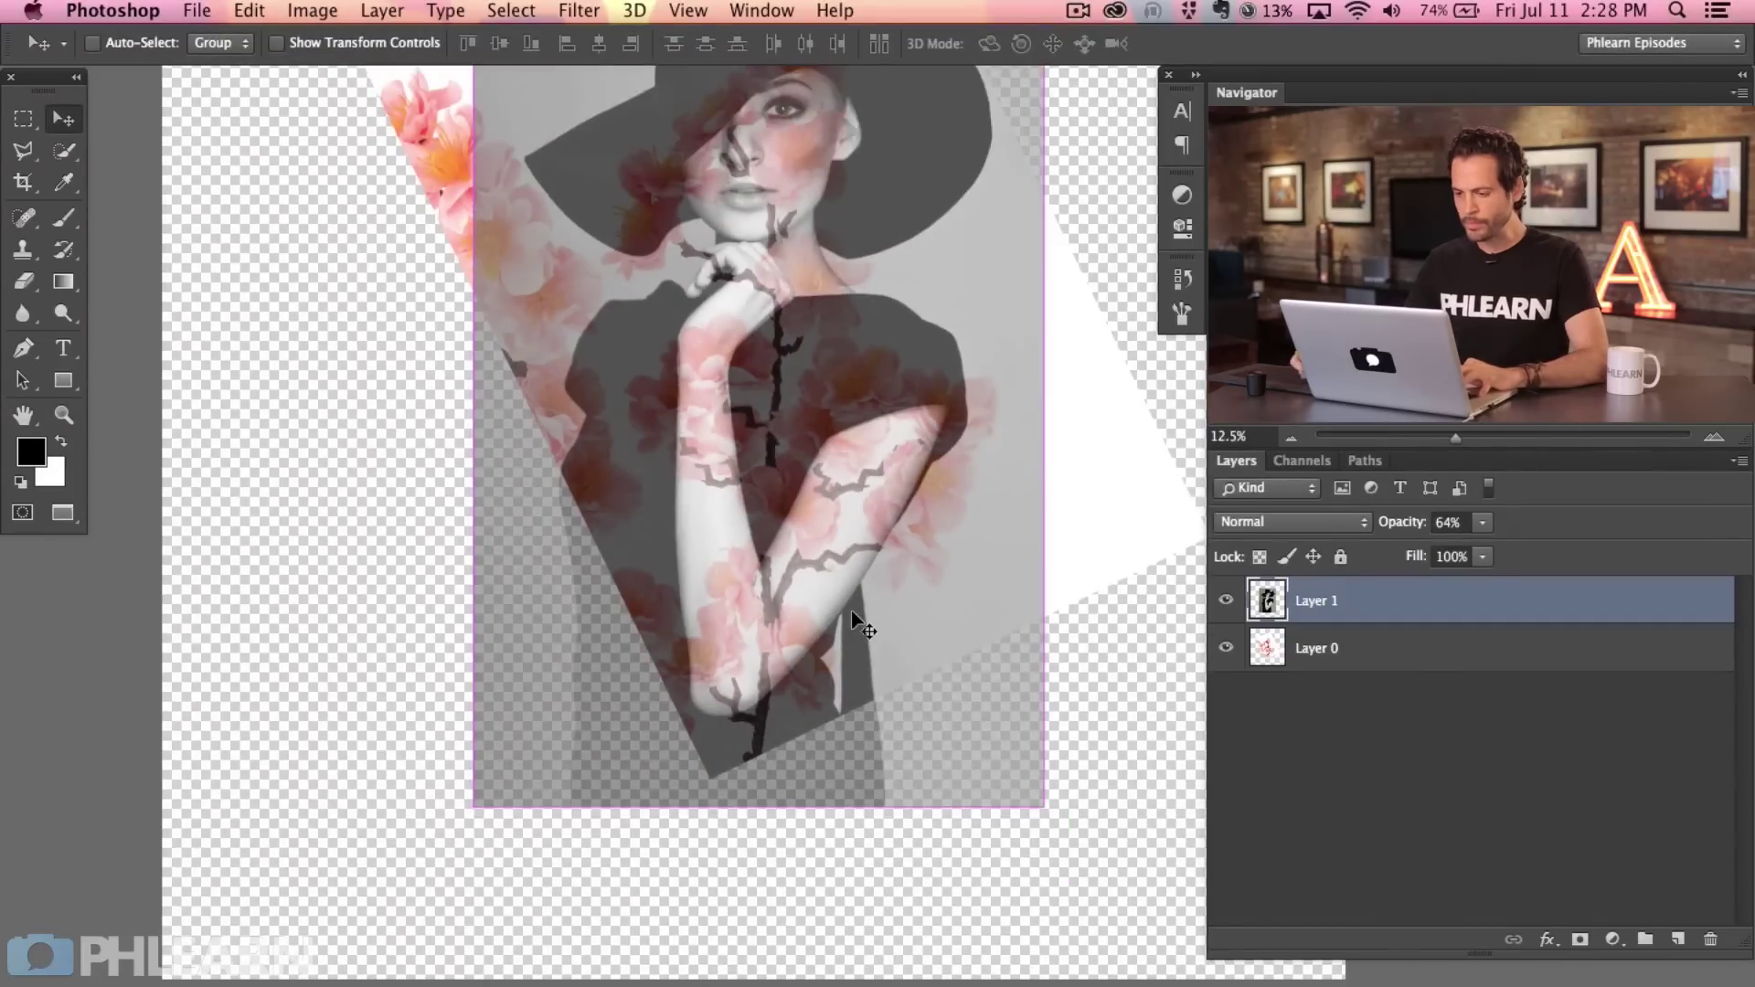
left_click_drag(1016, 524, 941, 690)
key("ctrl+t")
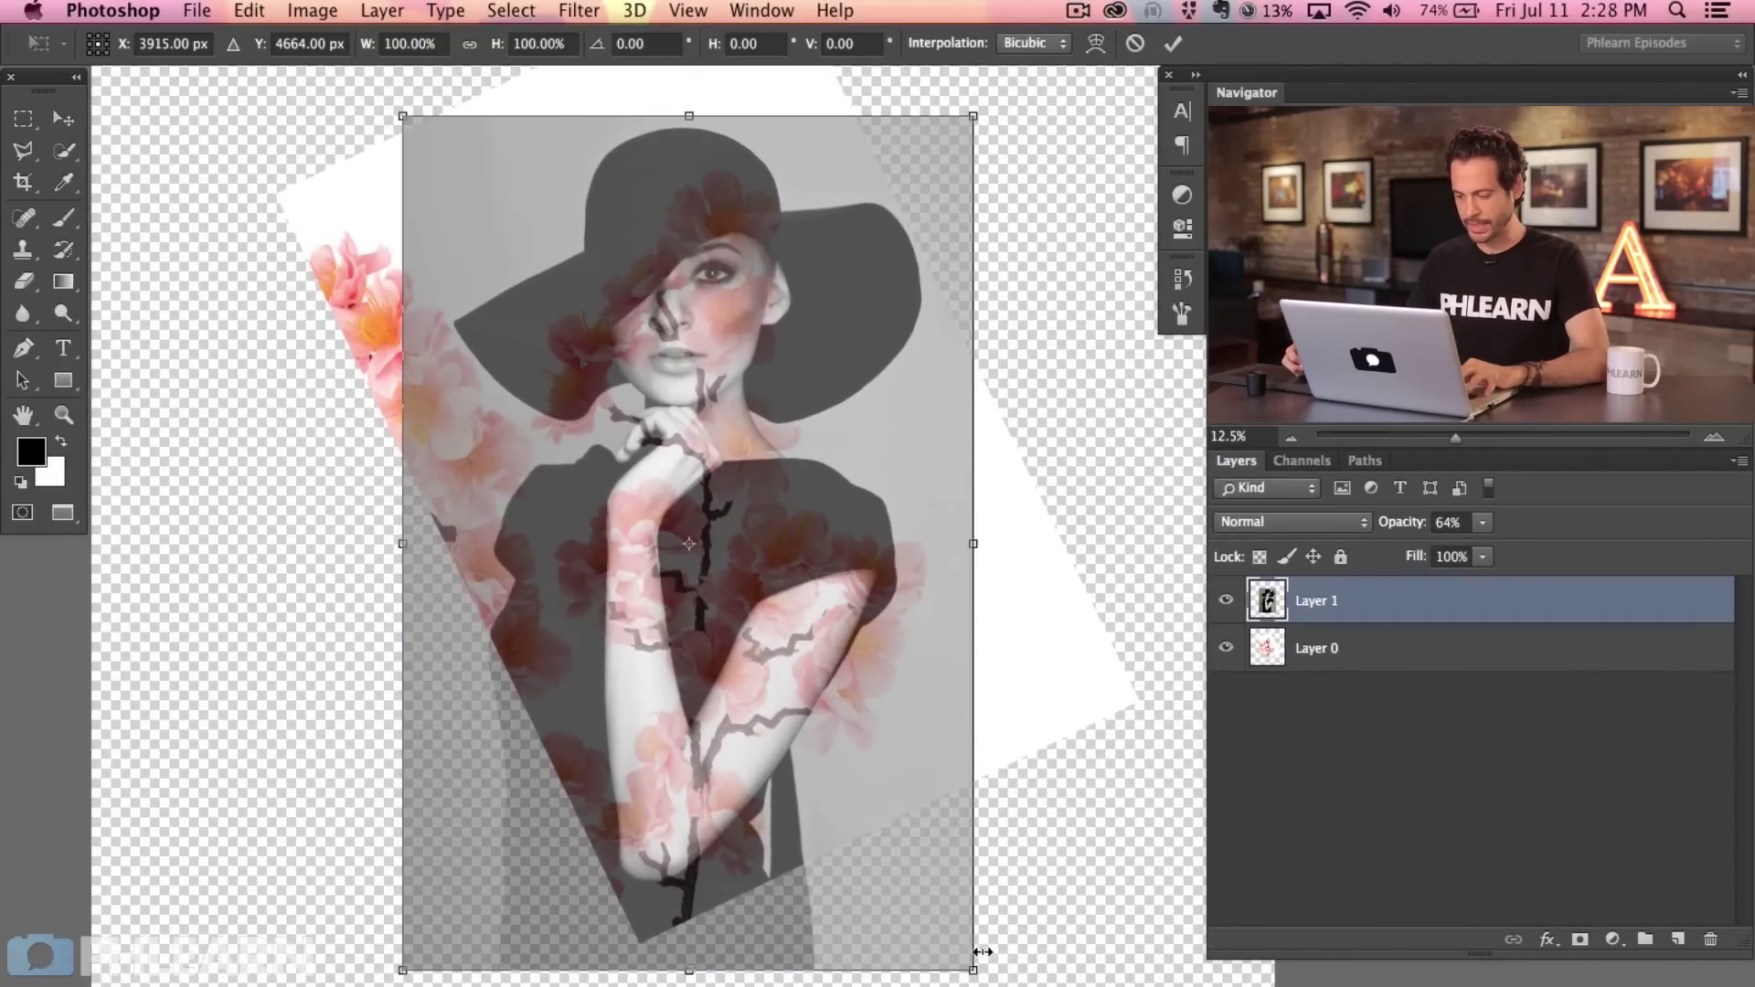
left_click_drag(966, 957, 937, 827)
mouse_move(814, 799)
left_mouse_down()
mouse_move(837, 793)
mouse_move(815, 787)
left_mouse_up()
key("Return")
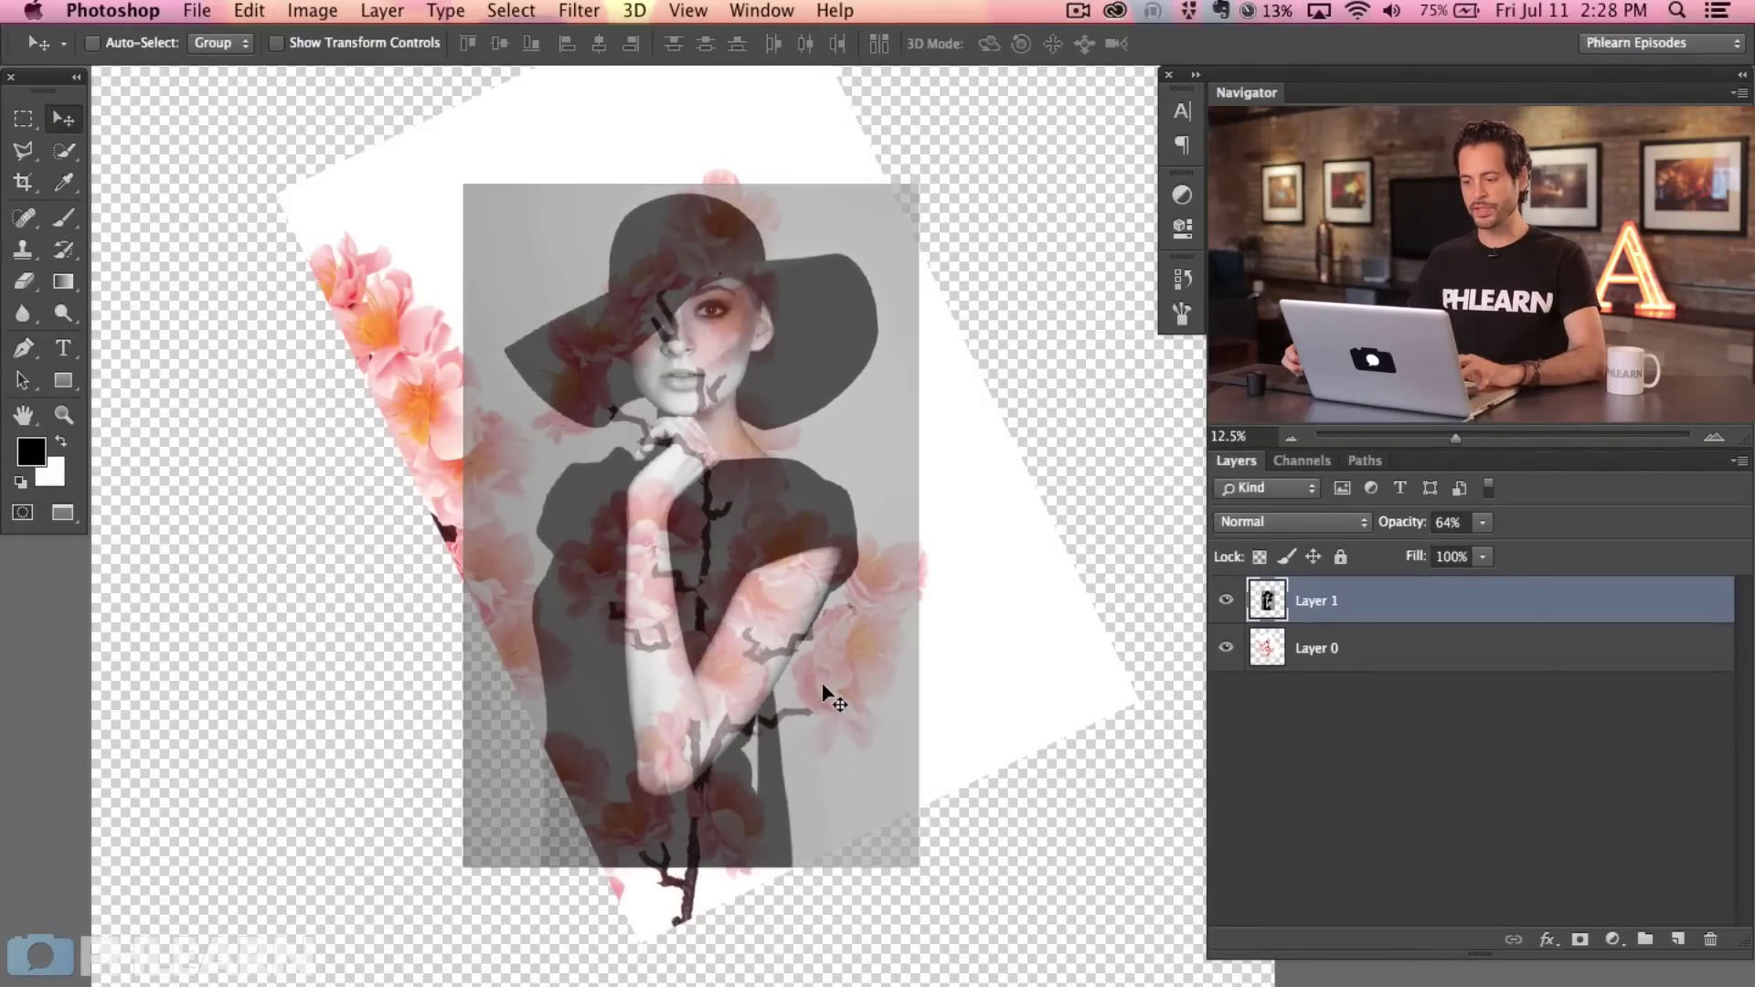
Examine how the blossoms and branches fall across the woman's face, hand and arms.
scroll(859, 672, "up", 2)
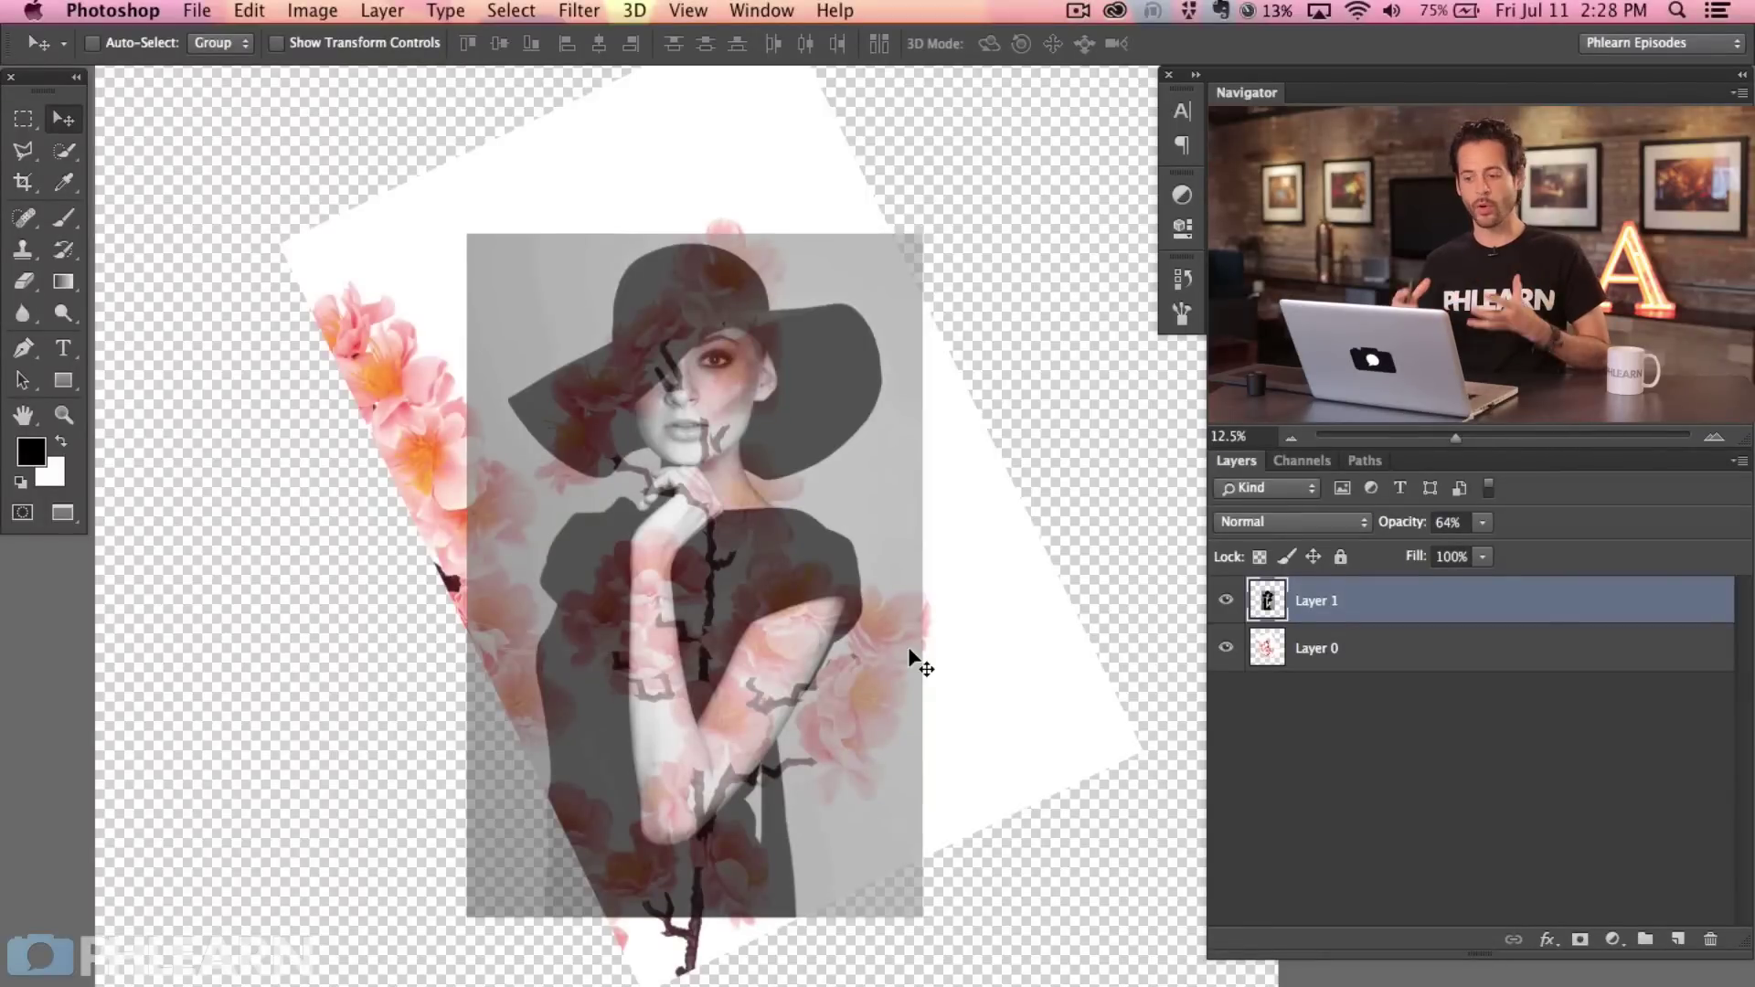
scroll(665, 696, "up", 2)
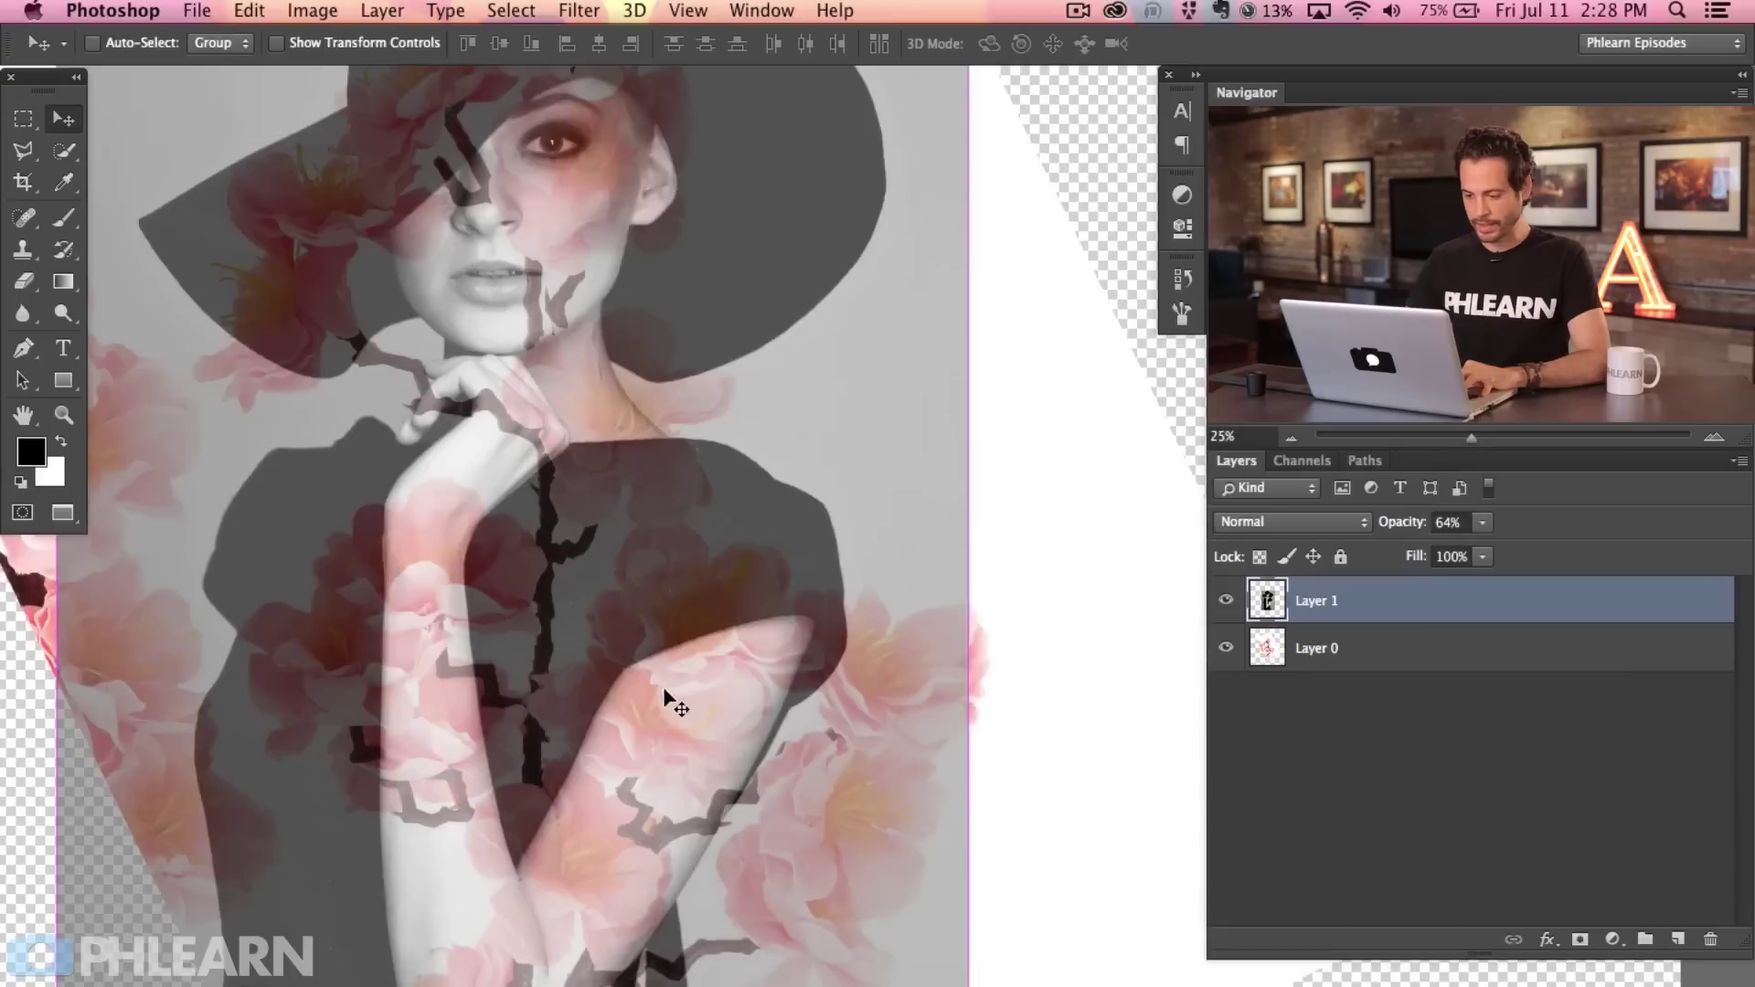
scroll(432, 836, "down", 4)
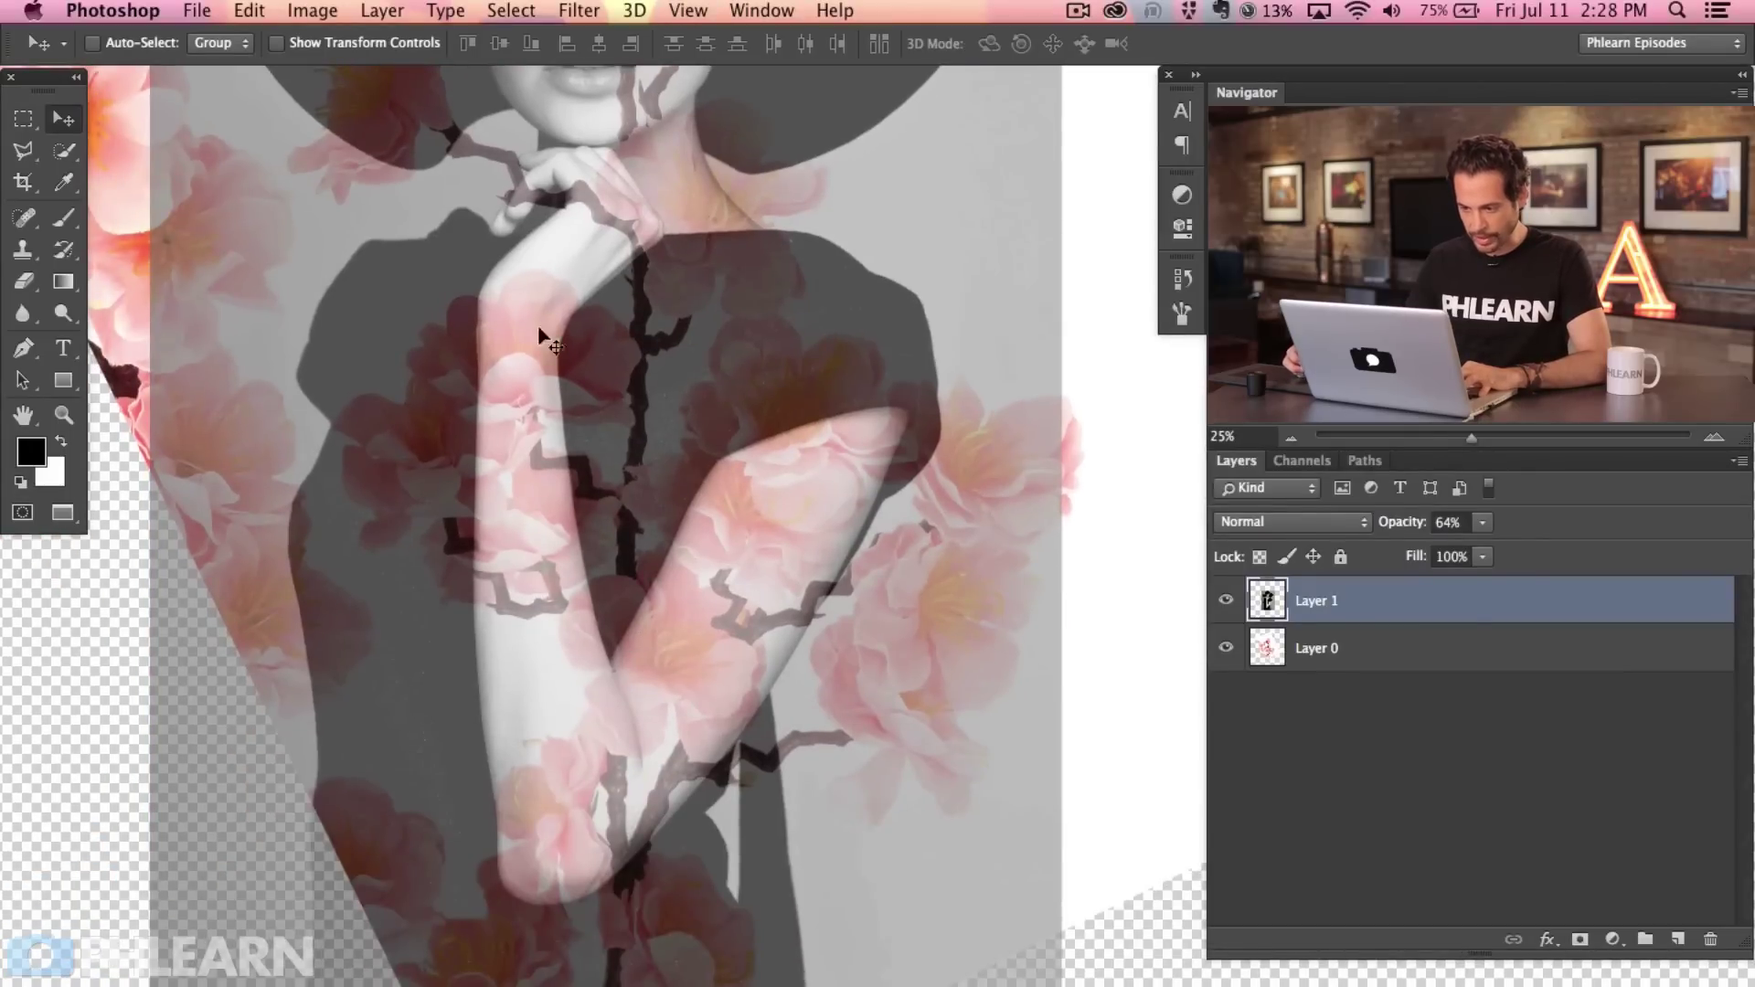
scroll(751, 533, "up", 4)
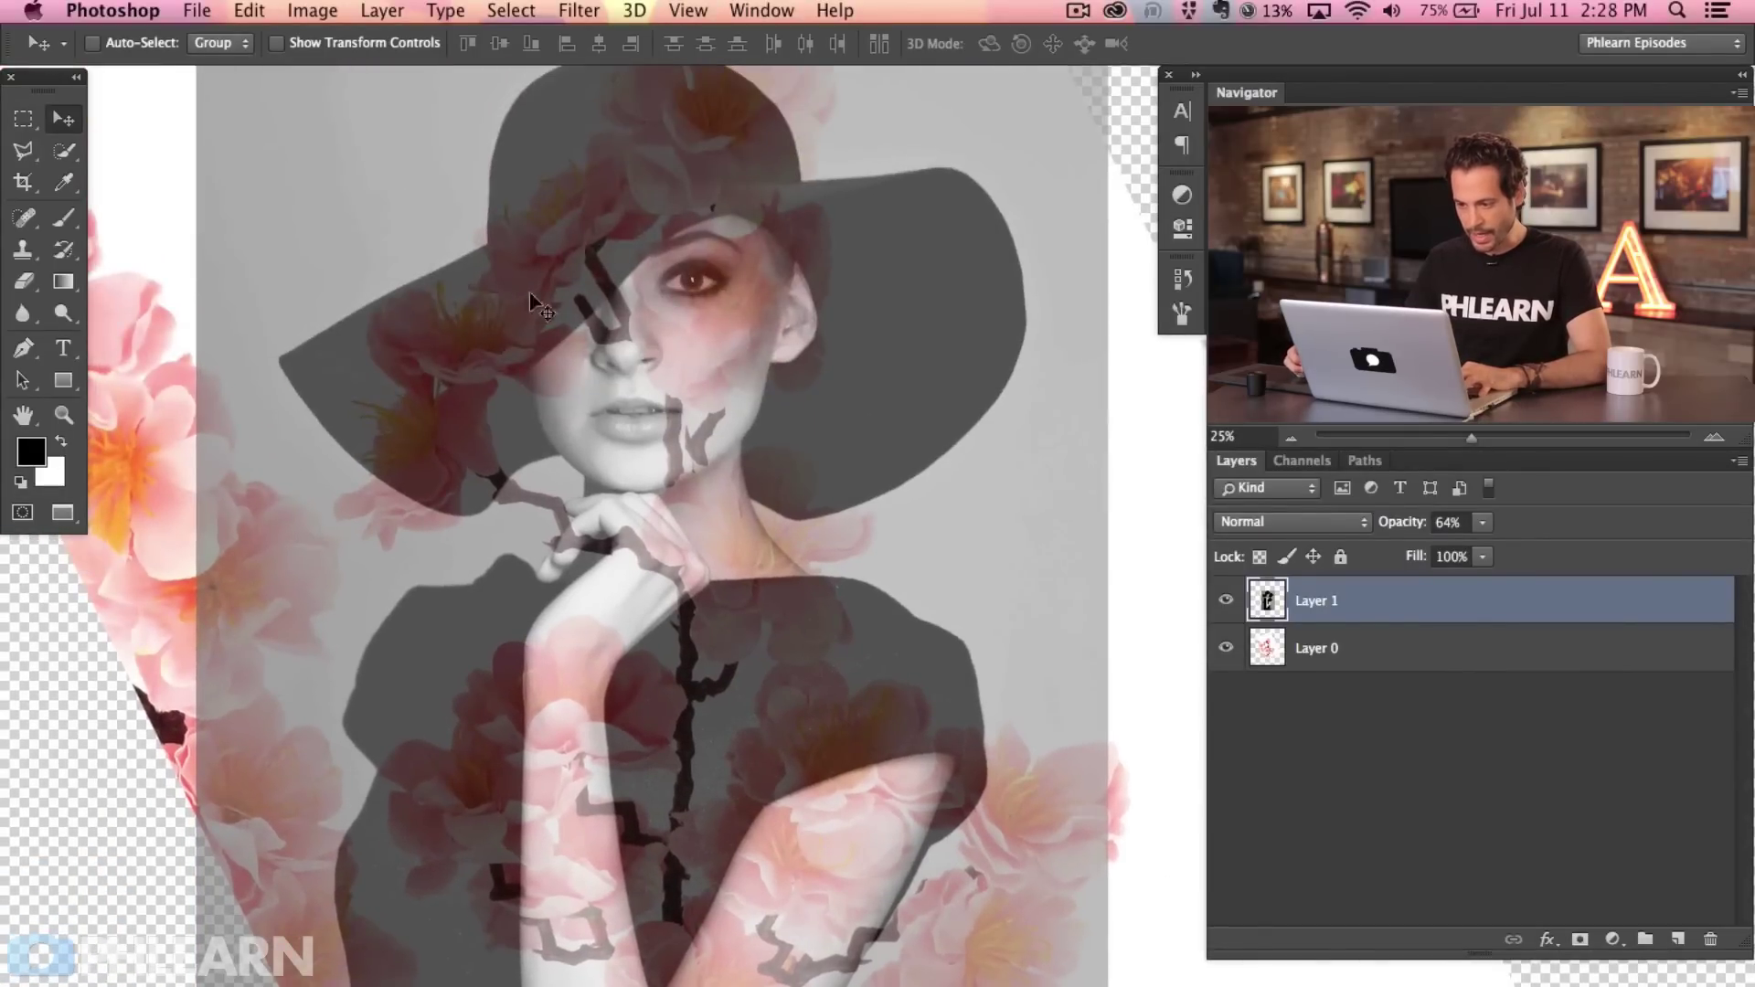
key("super+minus")
left_click_drag(431, 805, 503, 501)
key("super+minus")
left_click_drag(943, 642, 885, 645)
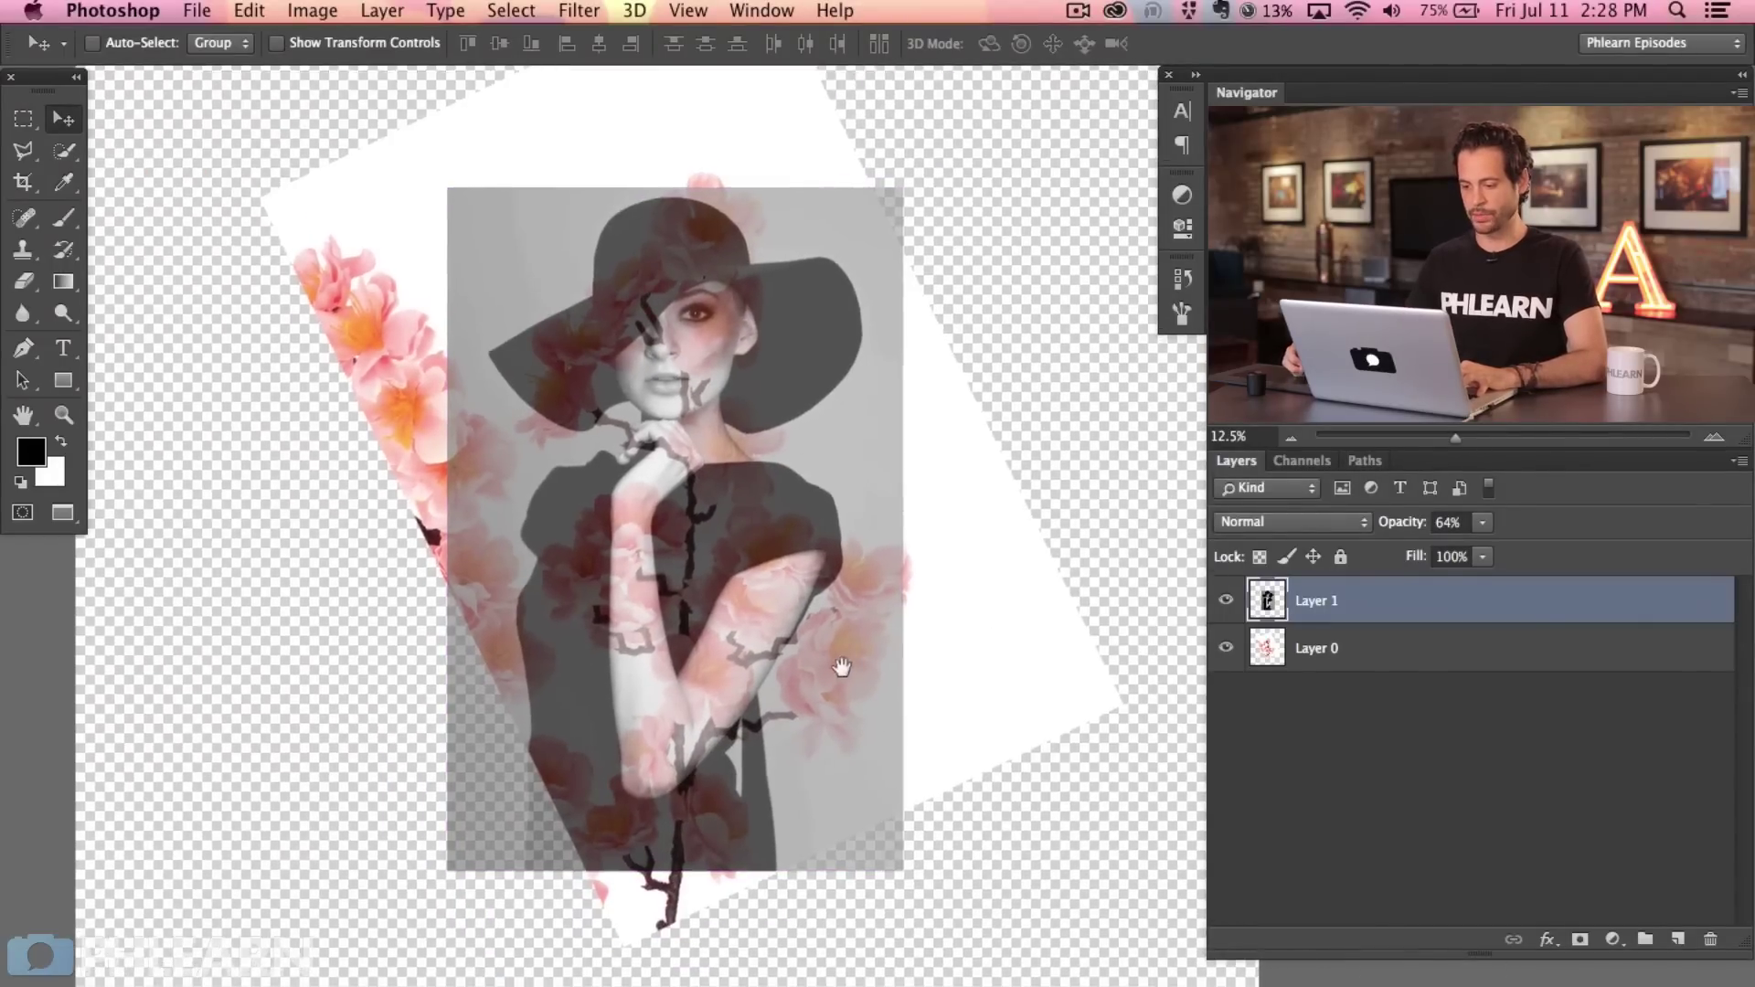
Add a white (ffffff) Solid Color fill layer and place it beneath the flower layer as the background.
left_click(1472, 650)
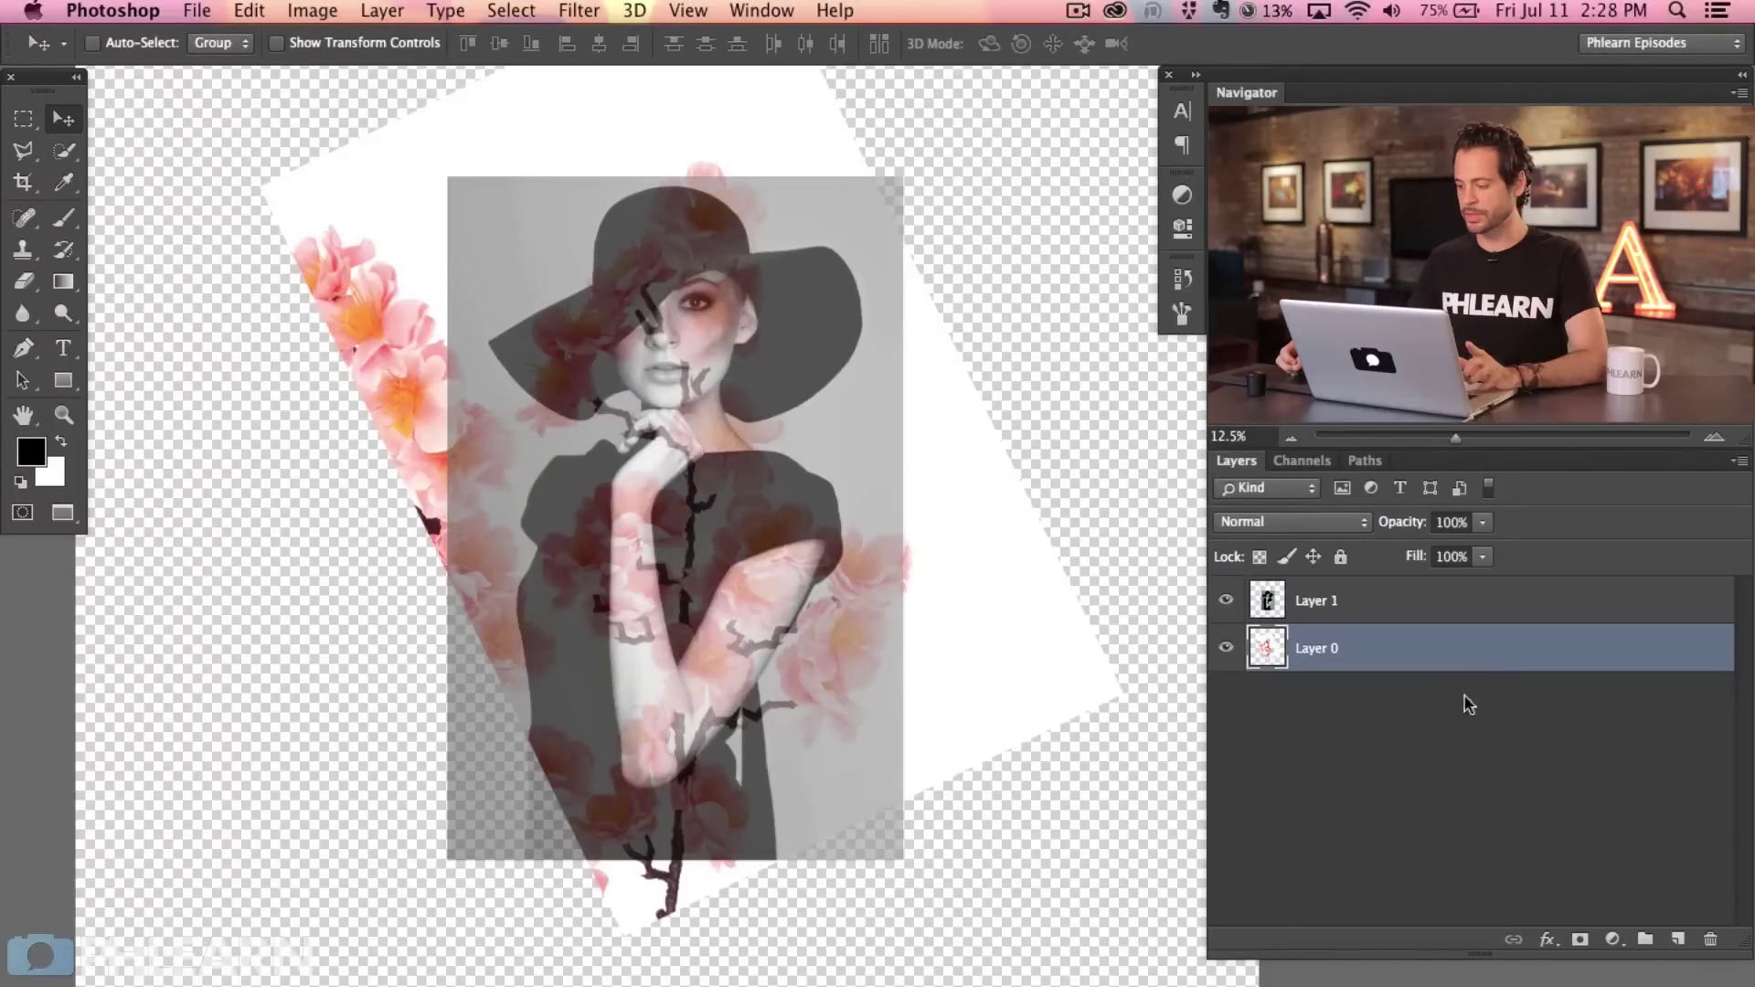
left_click(1614, 941)
left_click(1618, 951)
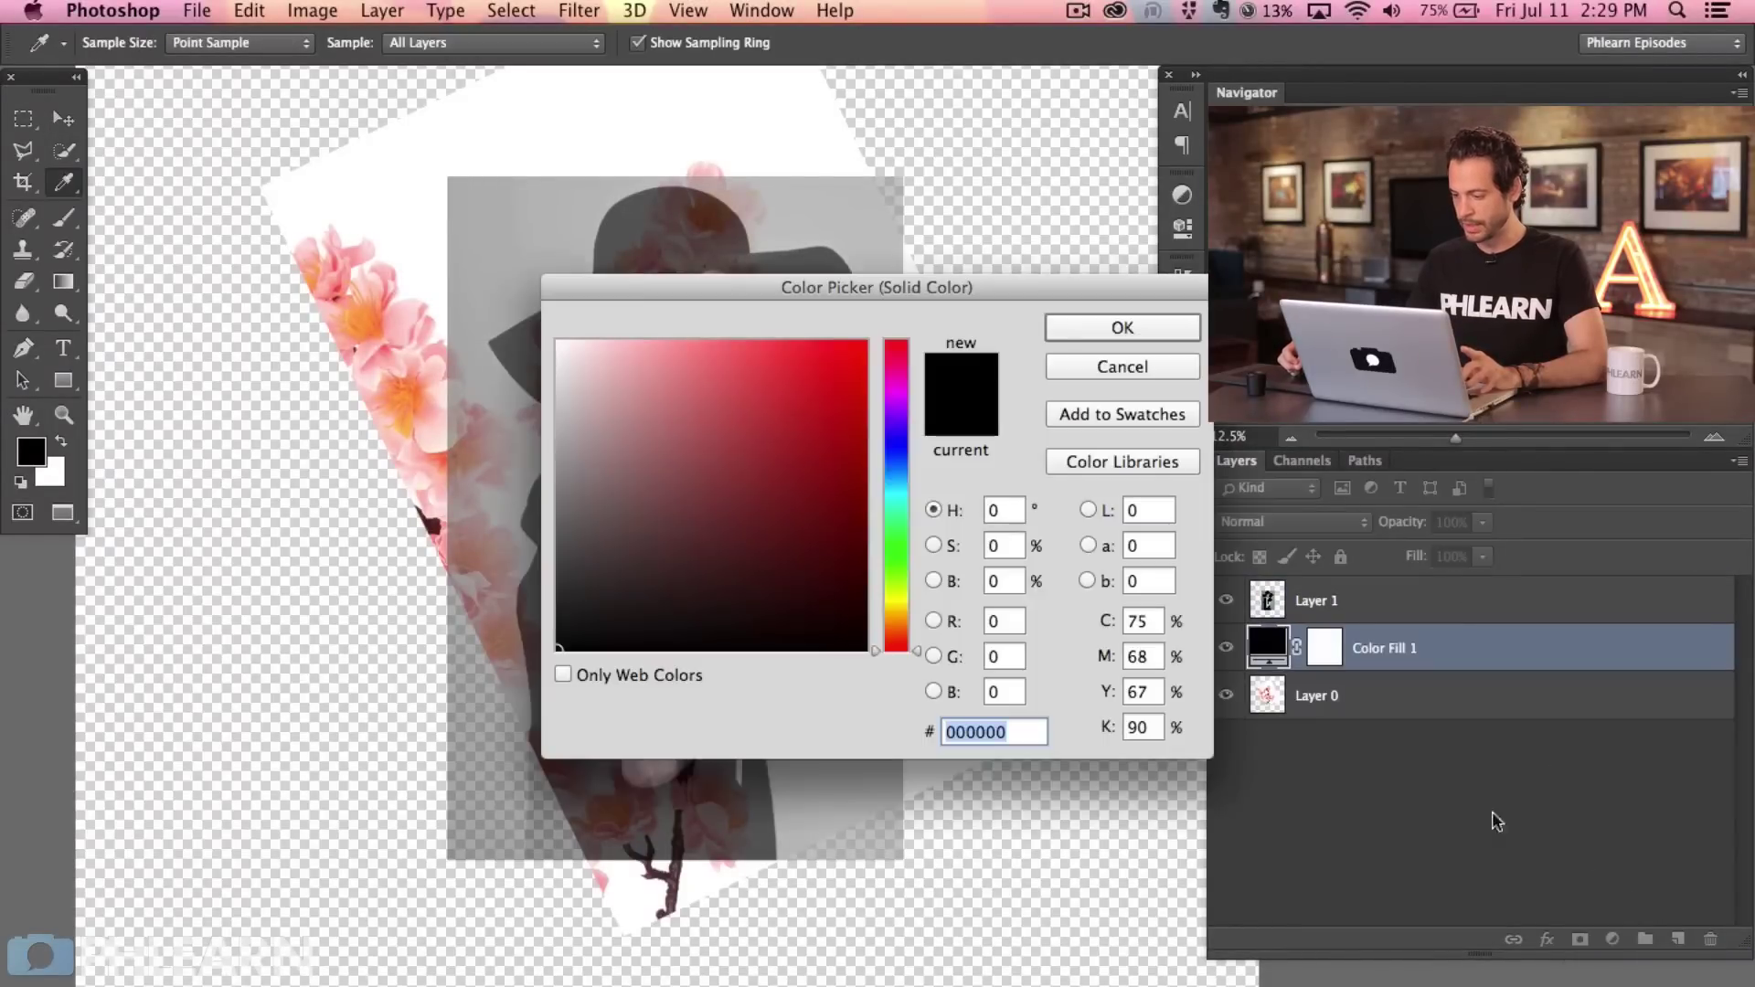
left_click(559, 343)
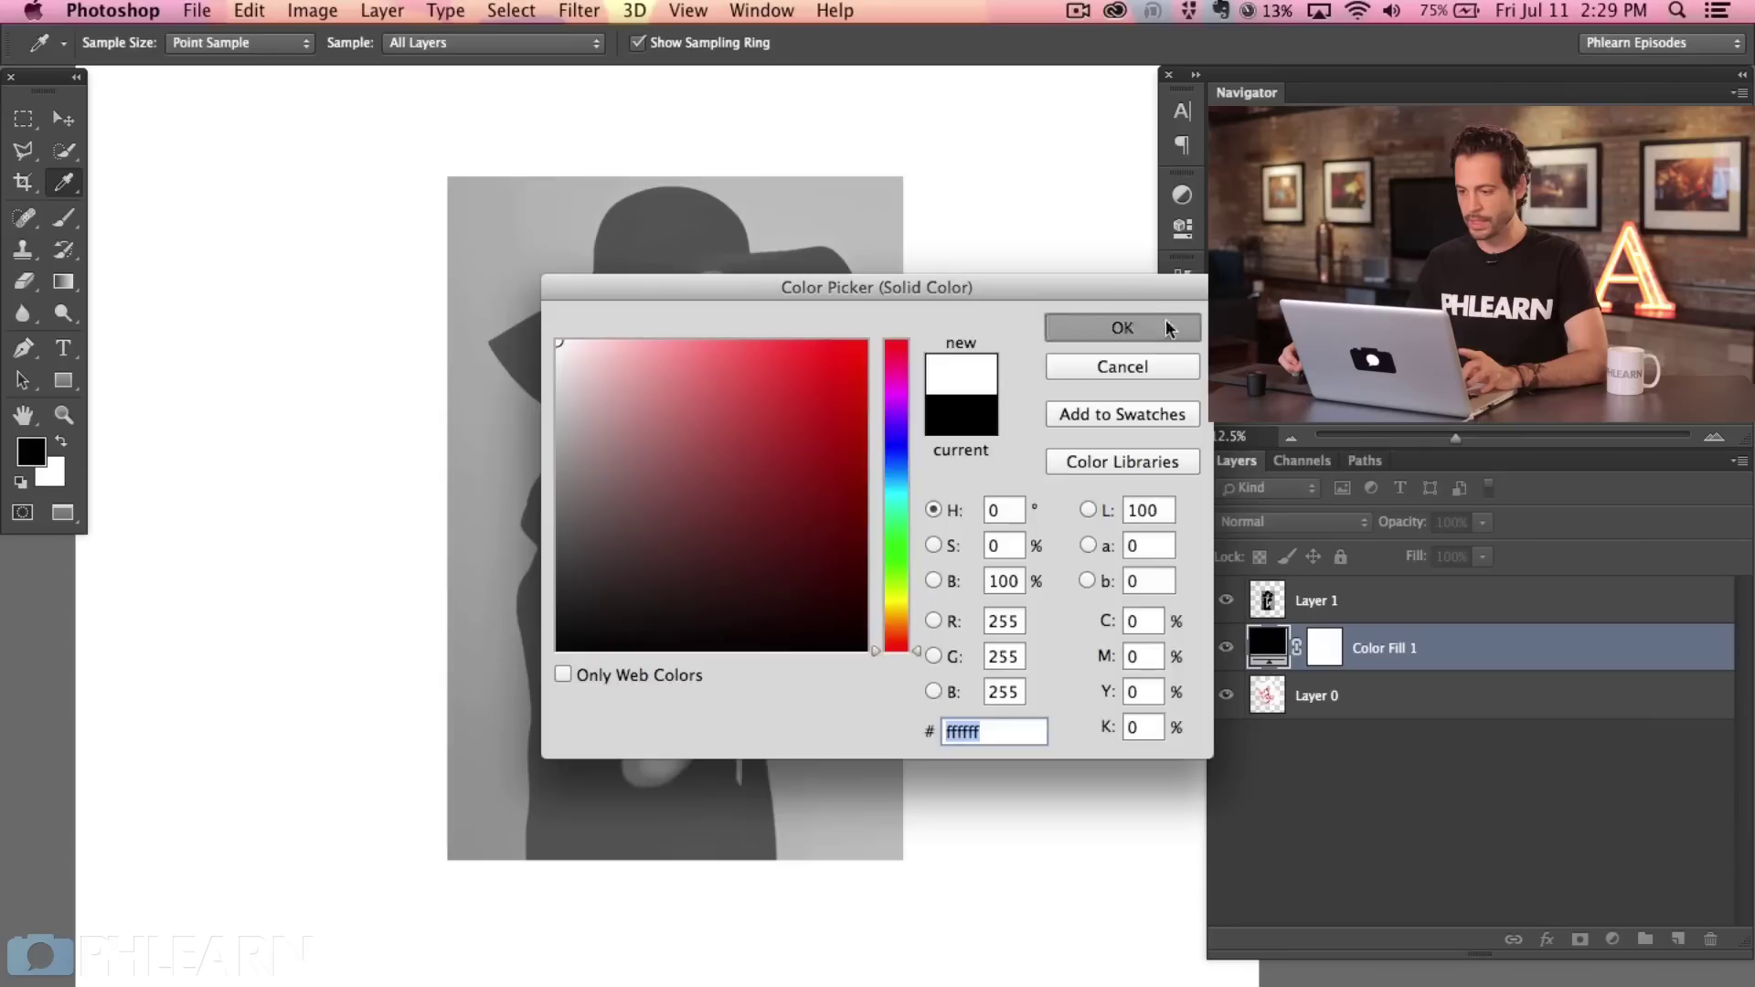
left_click(1168, 329)
left_click_drag(1463, 686, 1487, 698)
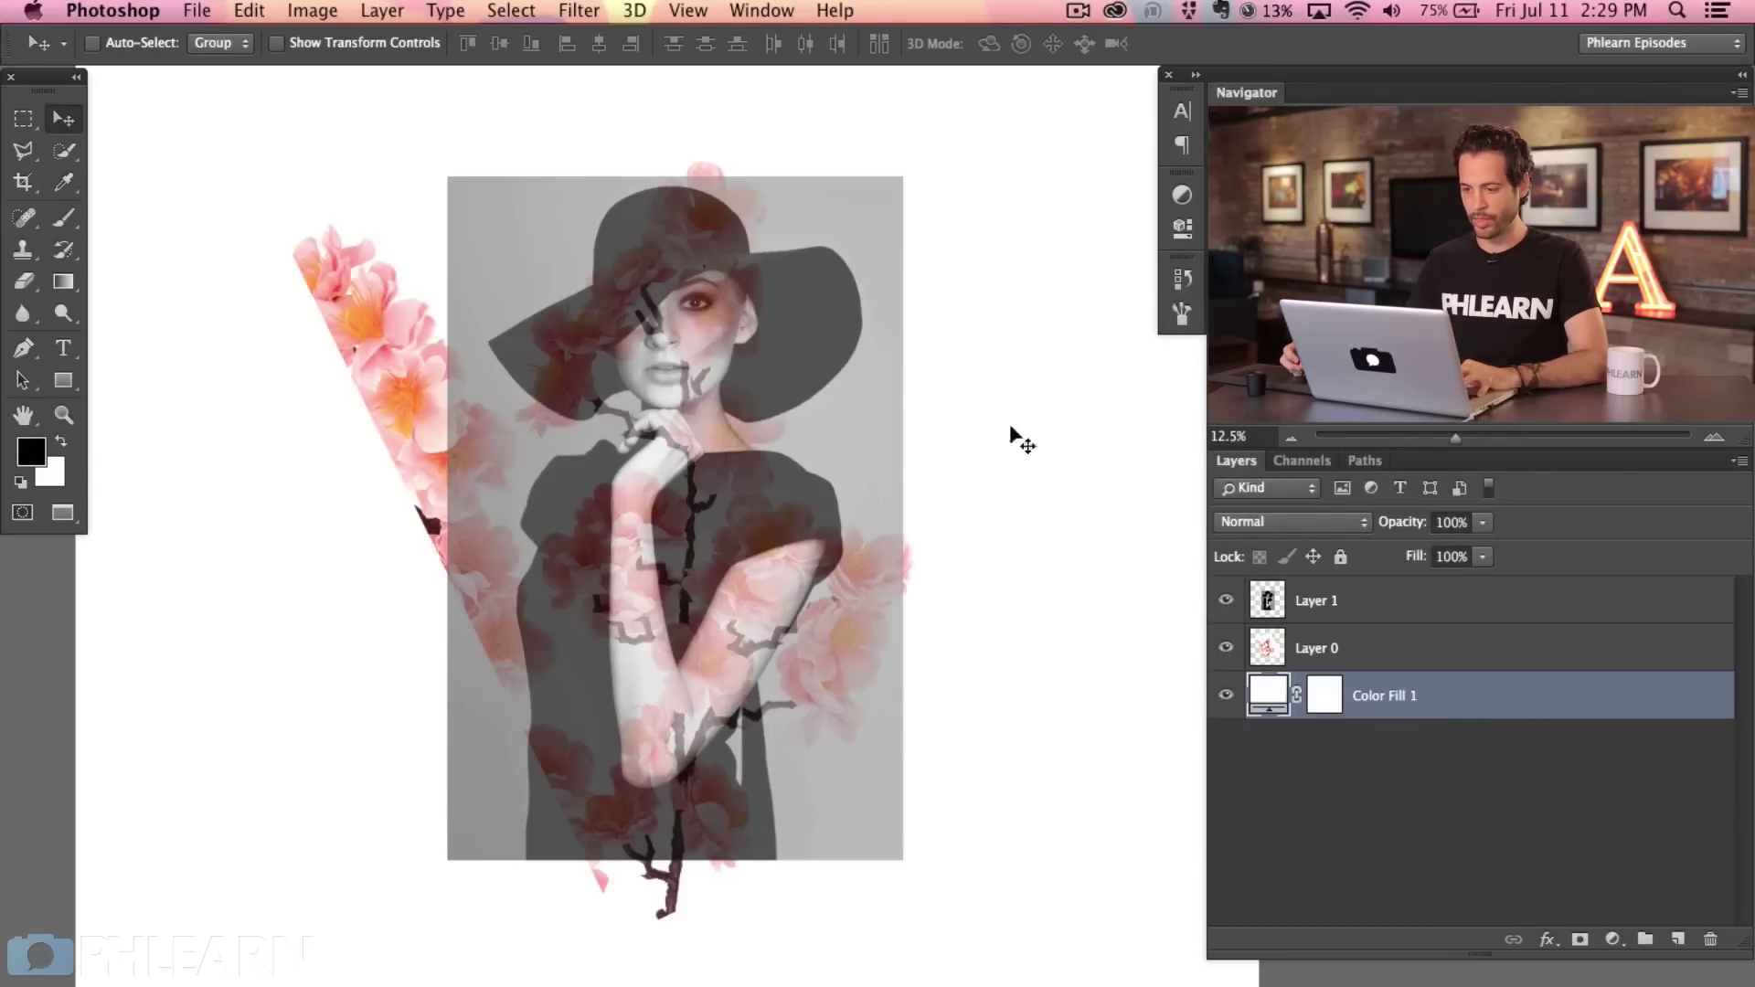
left_click_drag(747, 592, 770, 582)
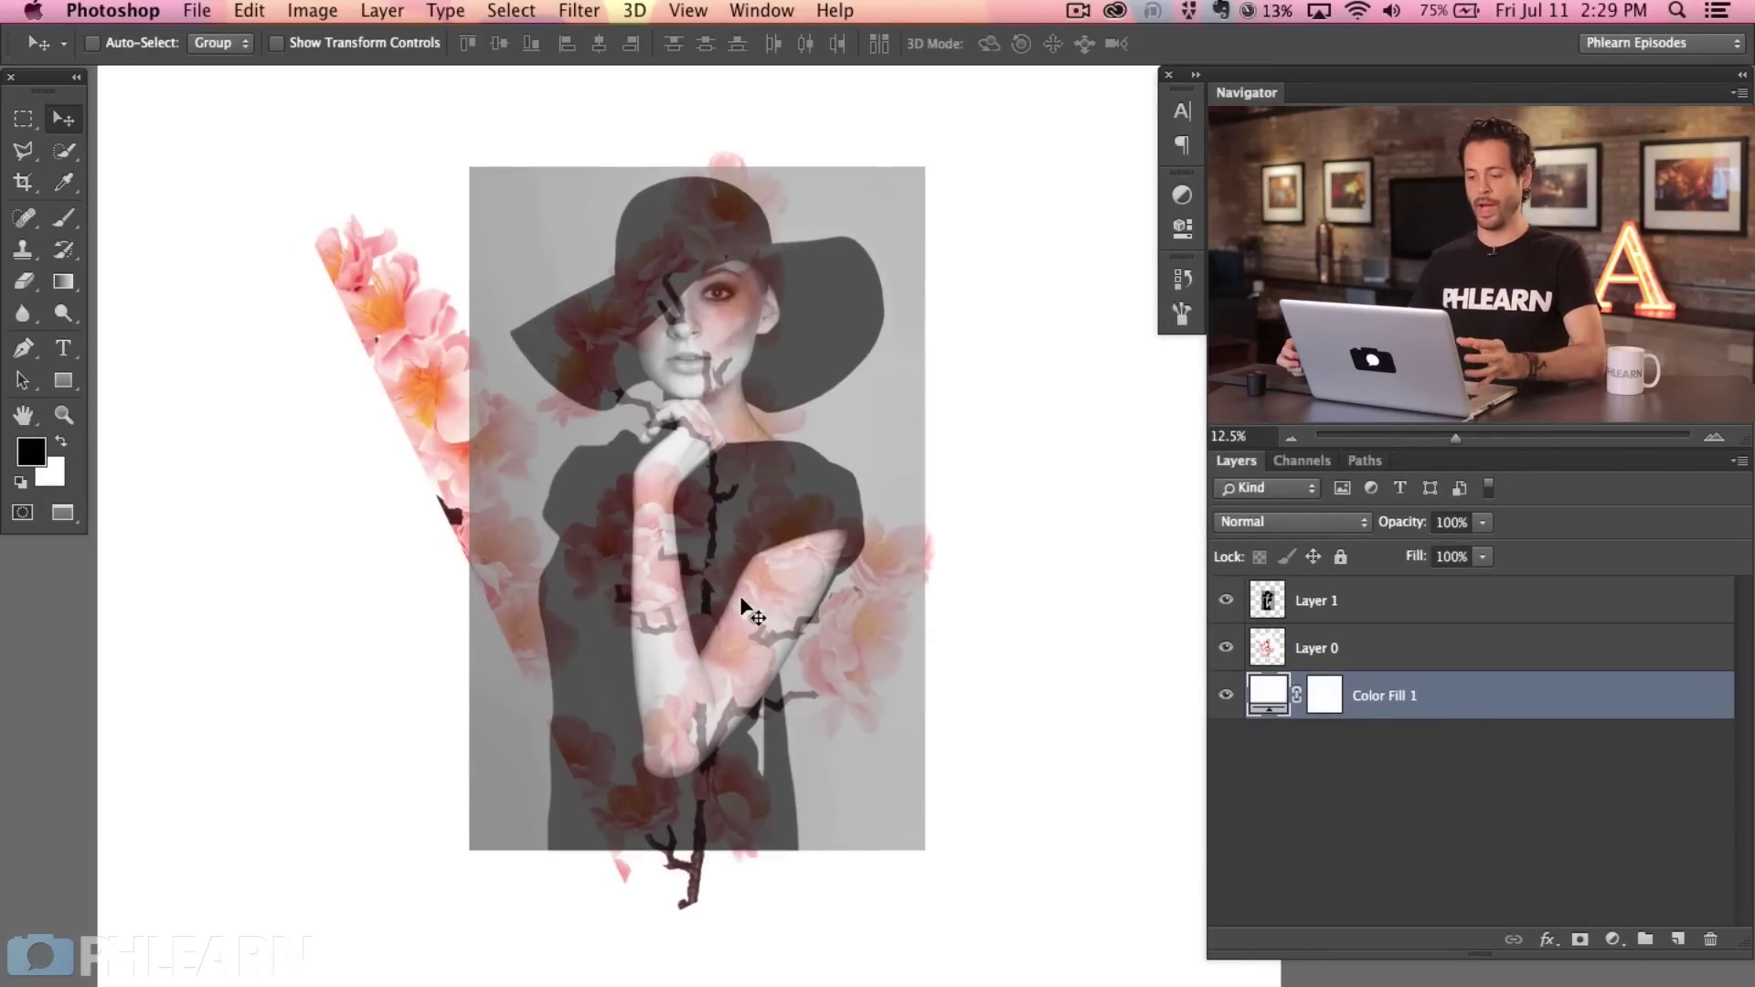
left_click_drag(831, 627, 783, 616)
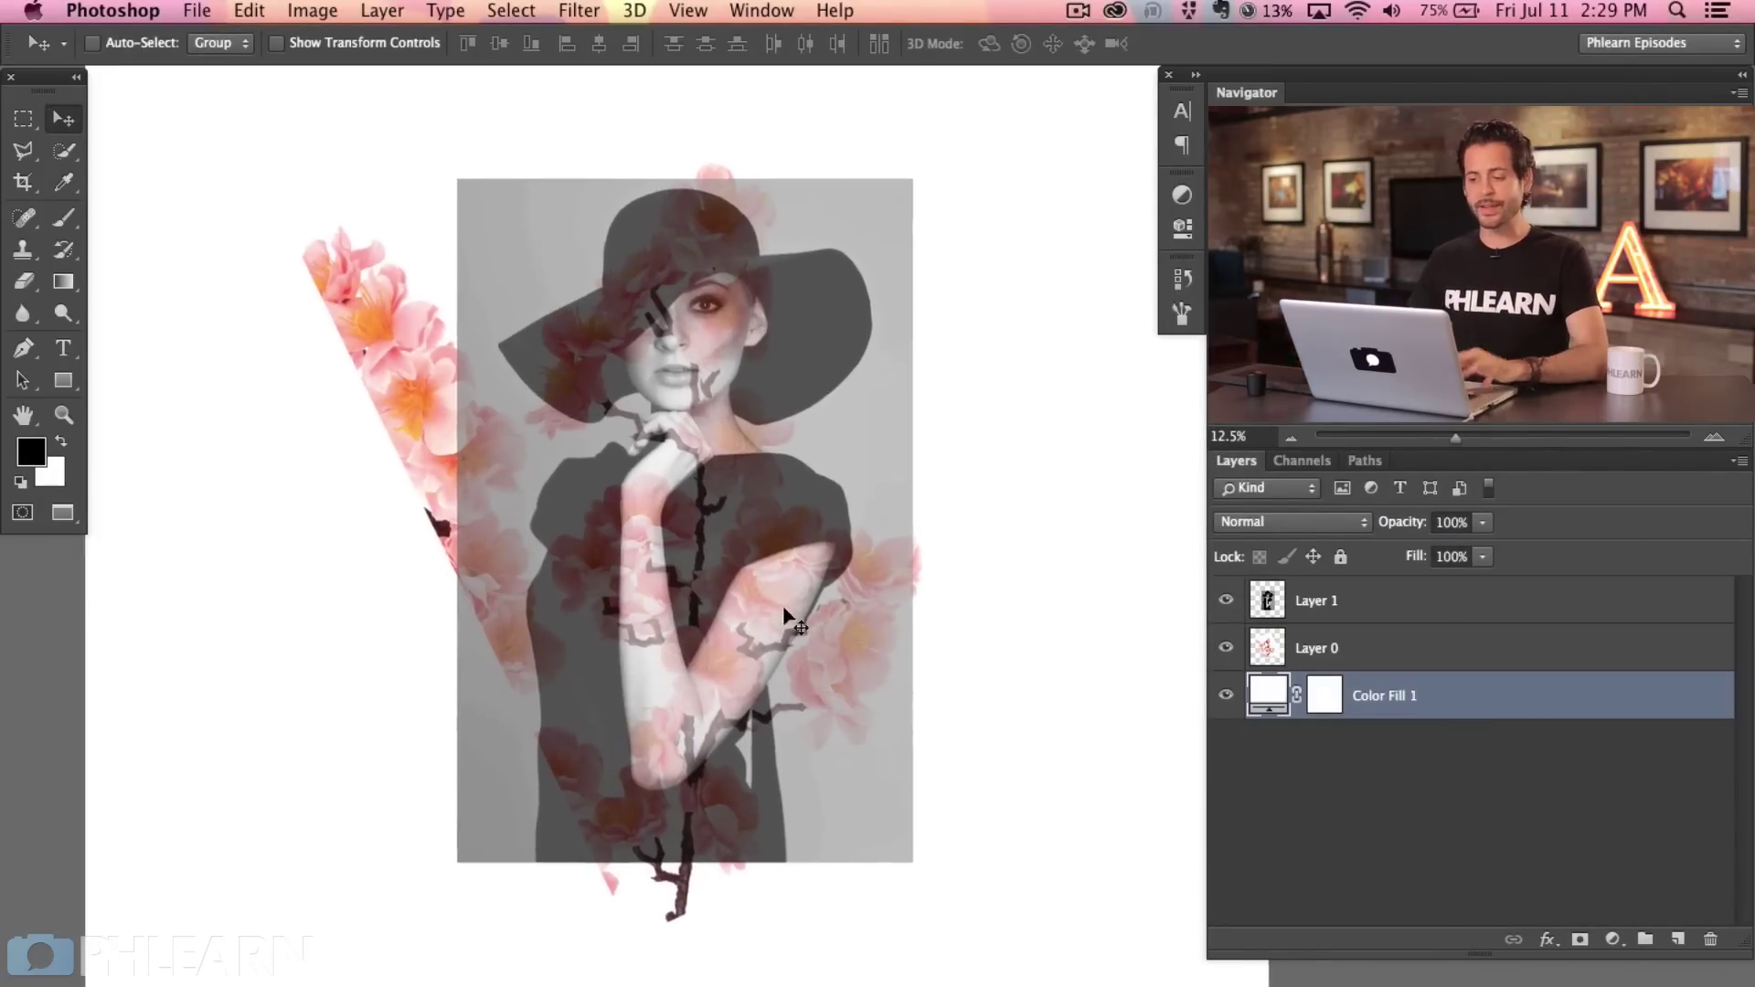
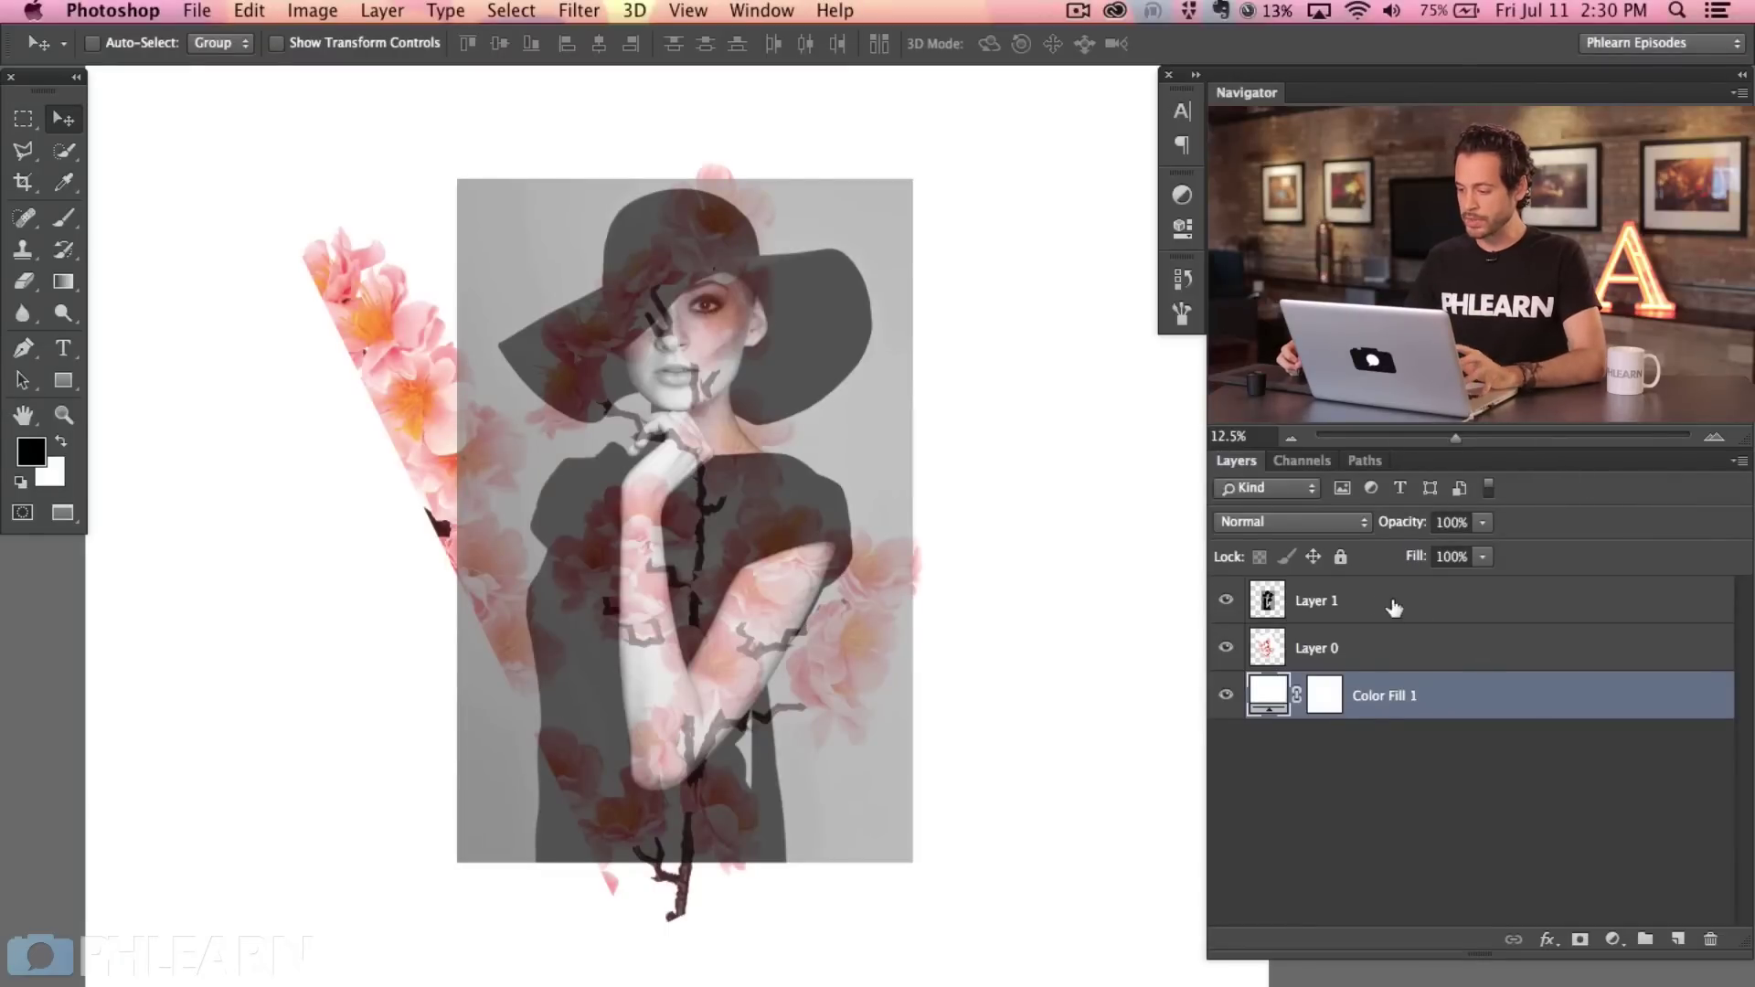
Restore the portrait layer to 100% opacity and set its blend mode to Lighten.
left_click(1370, 603)
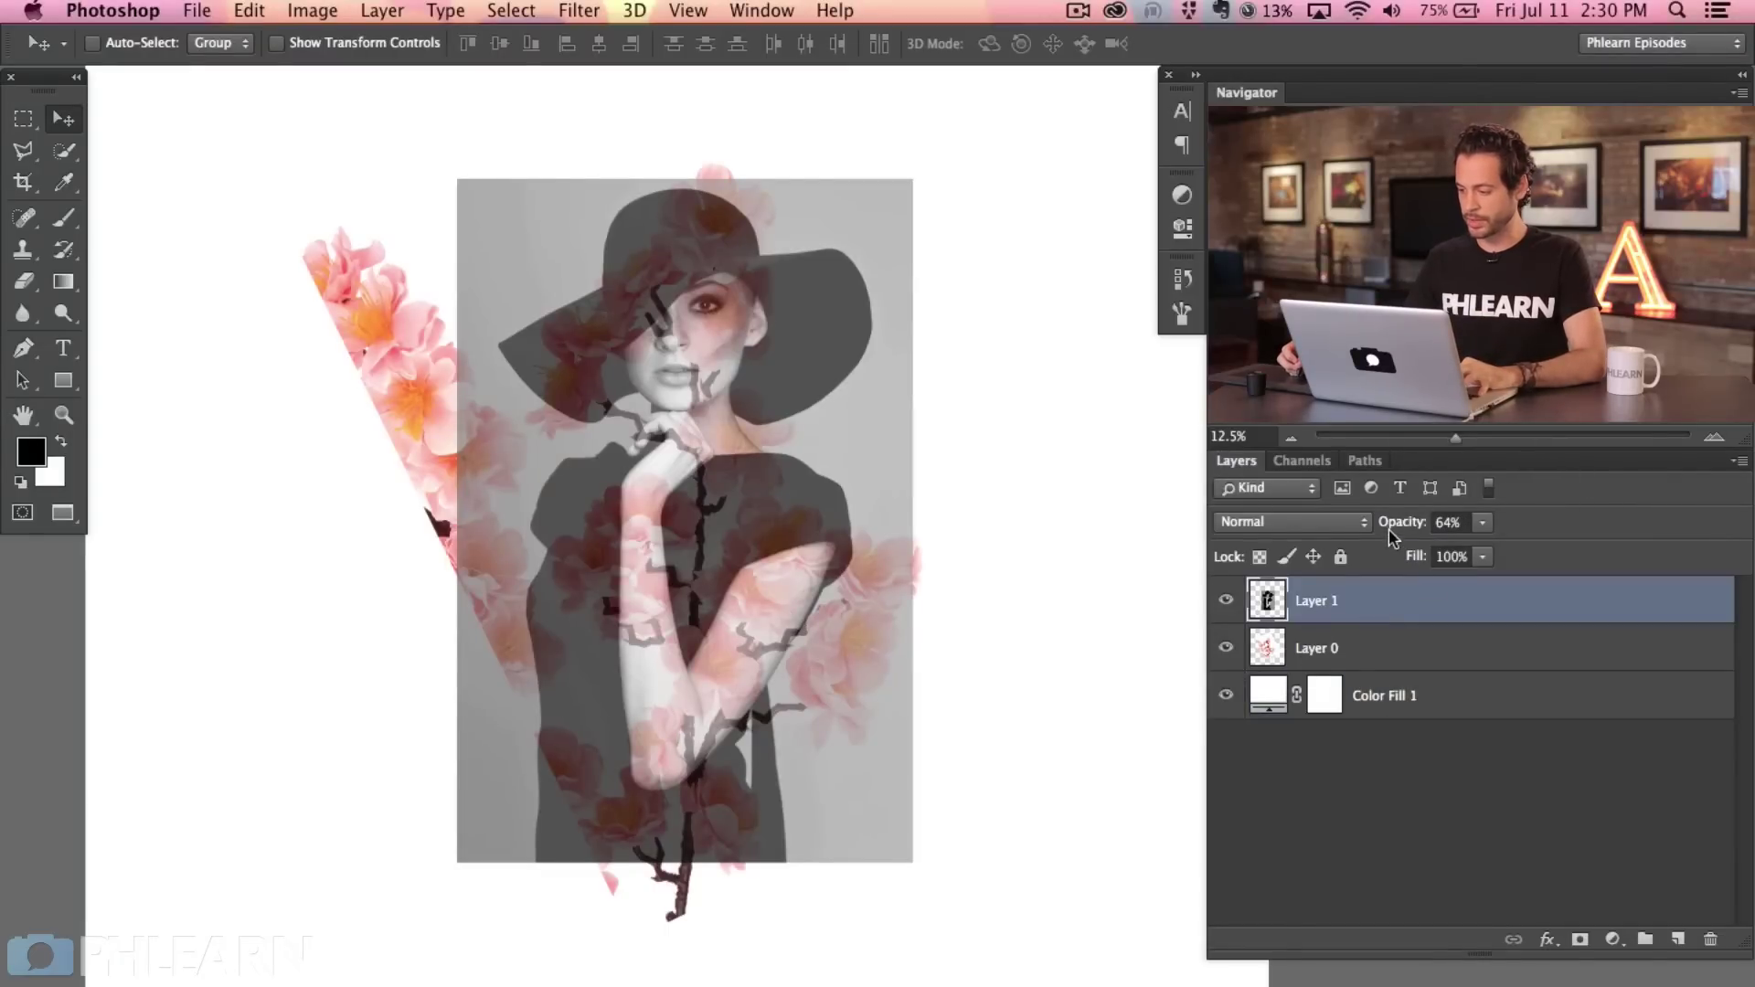
left_click_drag(1391, 528, 1555, 512)
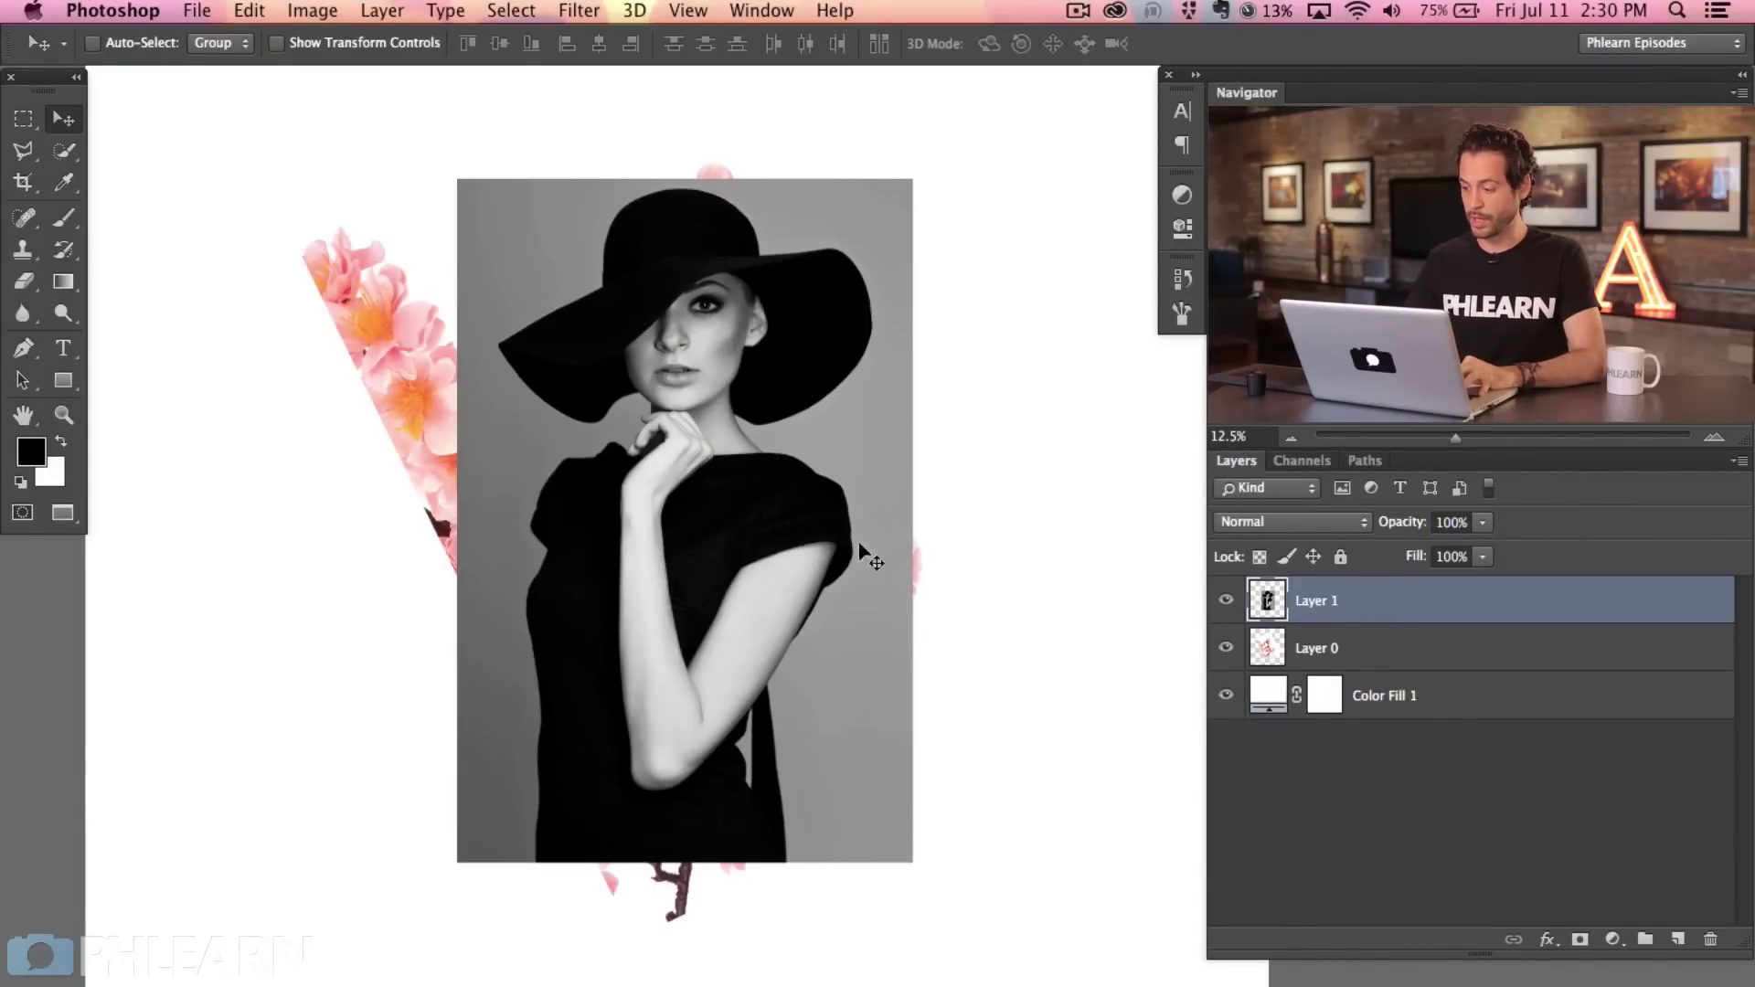
scroll(858, 561, "up", 1)
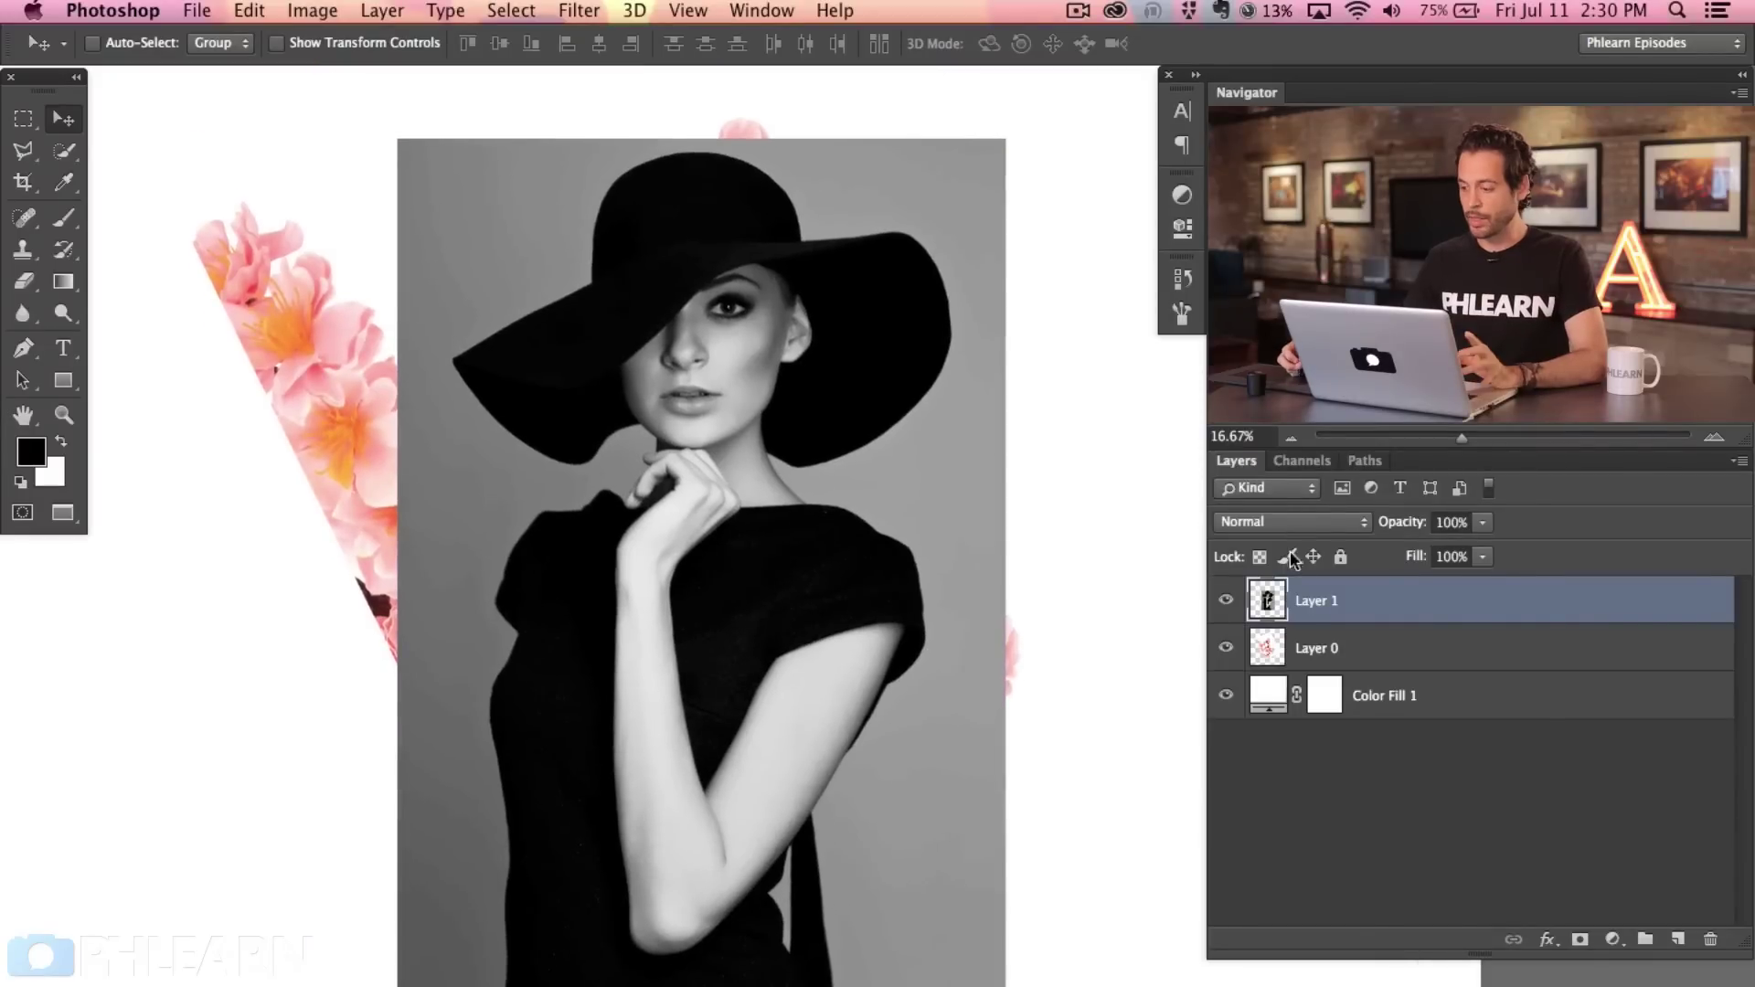
left_click(1302, 523)
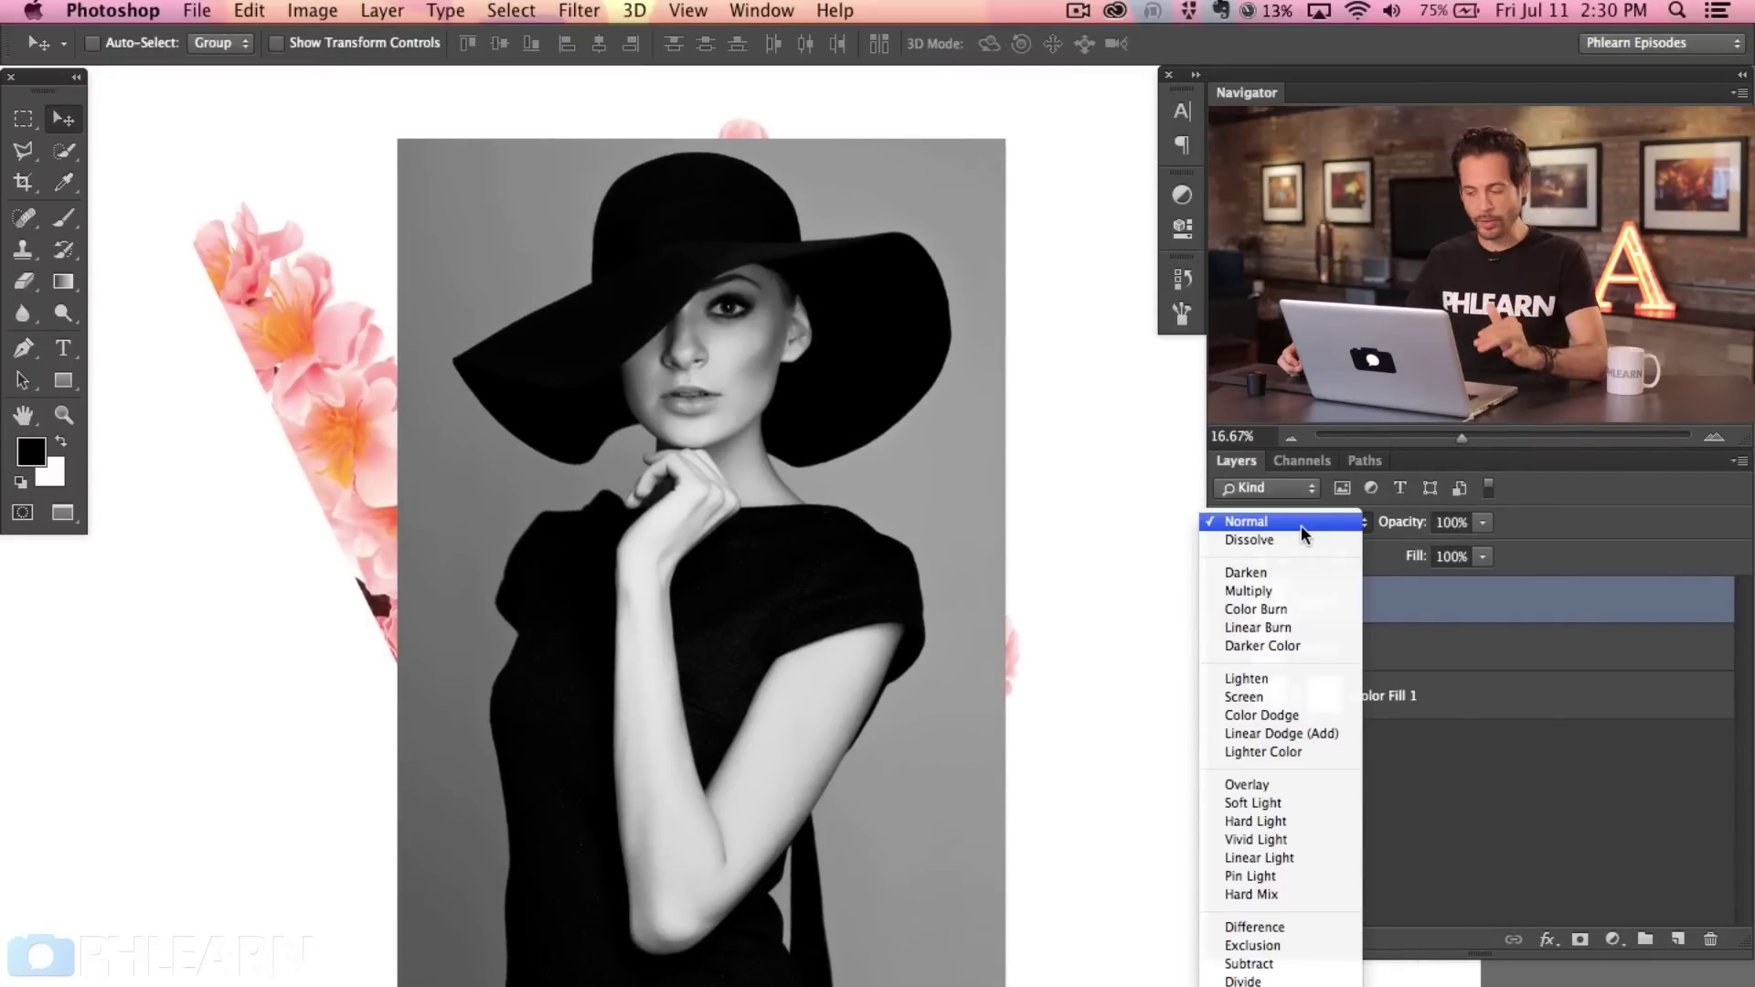
left_click(1313, 676)
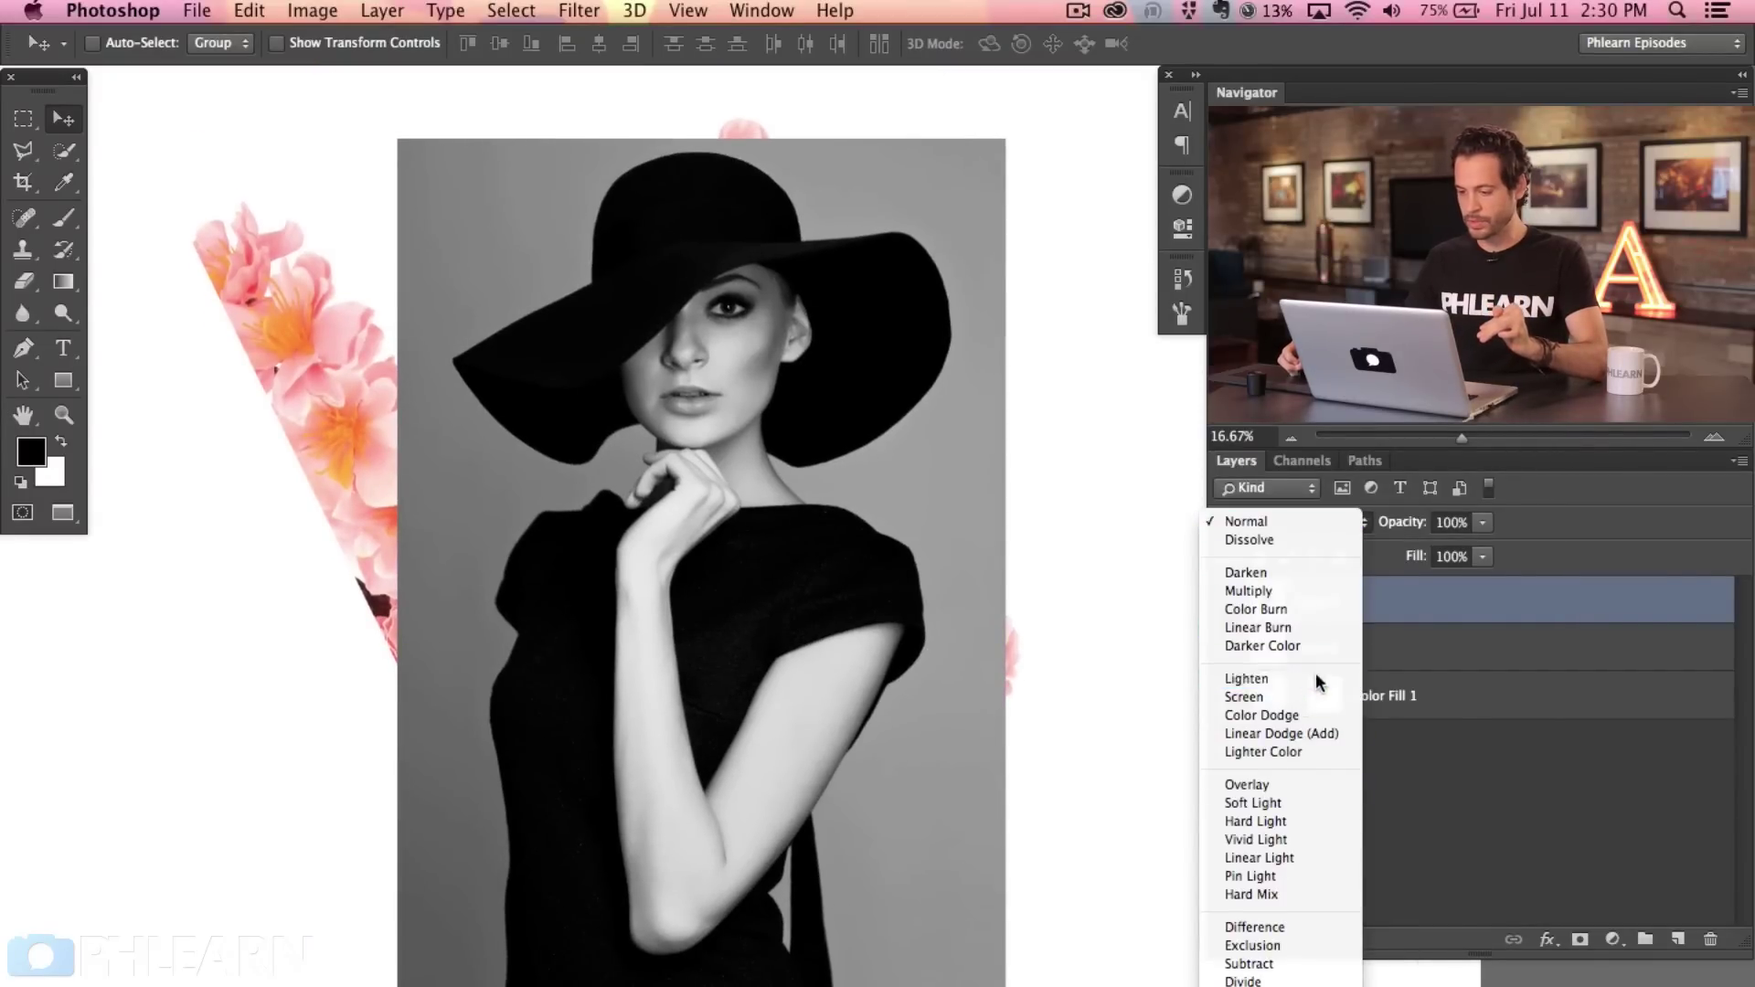
mouse_move(773, 672)
left_mouse_down()
mouse_move(781, 624)
mouse_move(760, 631)
mouse_move(765, 660)
mouse_move(799, 675)
mouse_move(765, 666)
mouse_move(777, 681)
left_mouse_up()
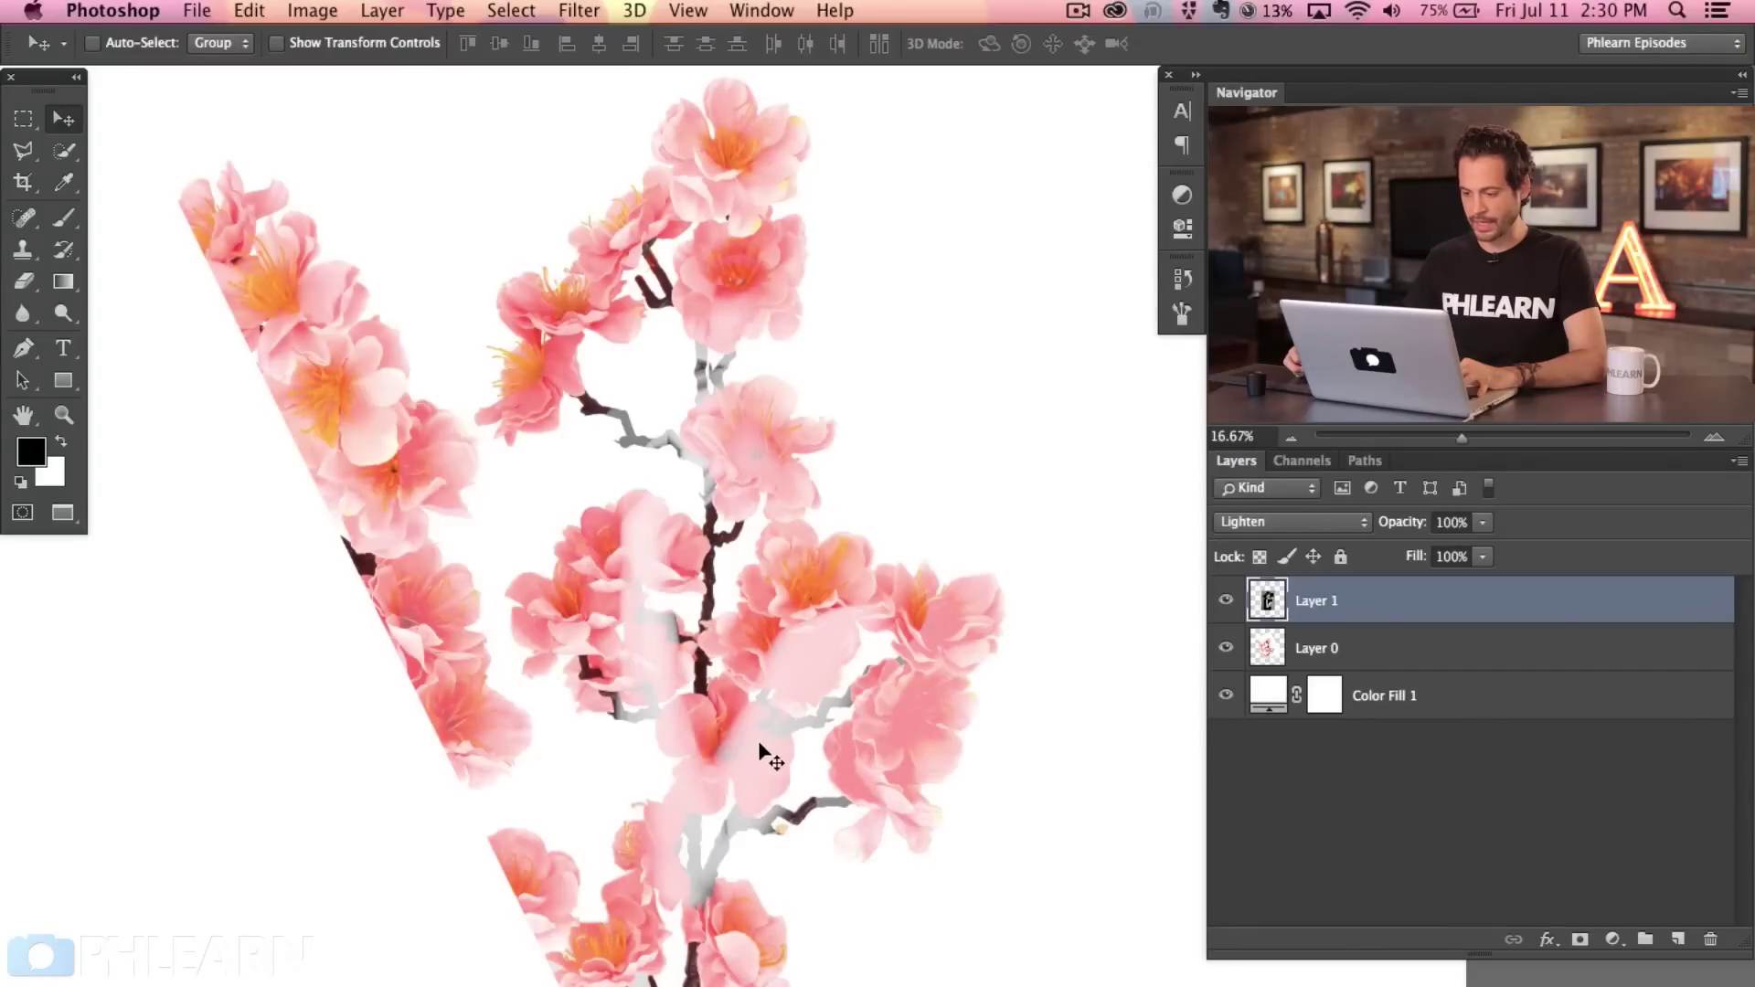
left_click_drag(758, 740, 761, 737)
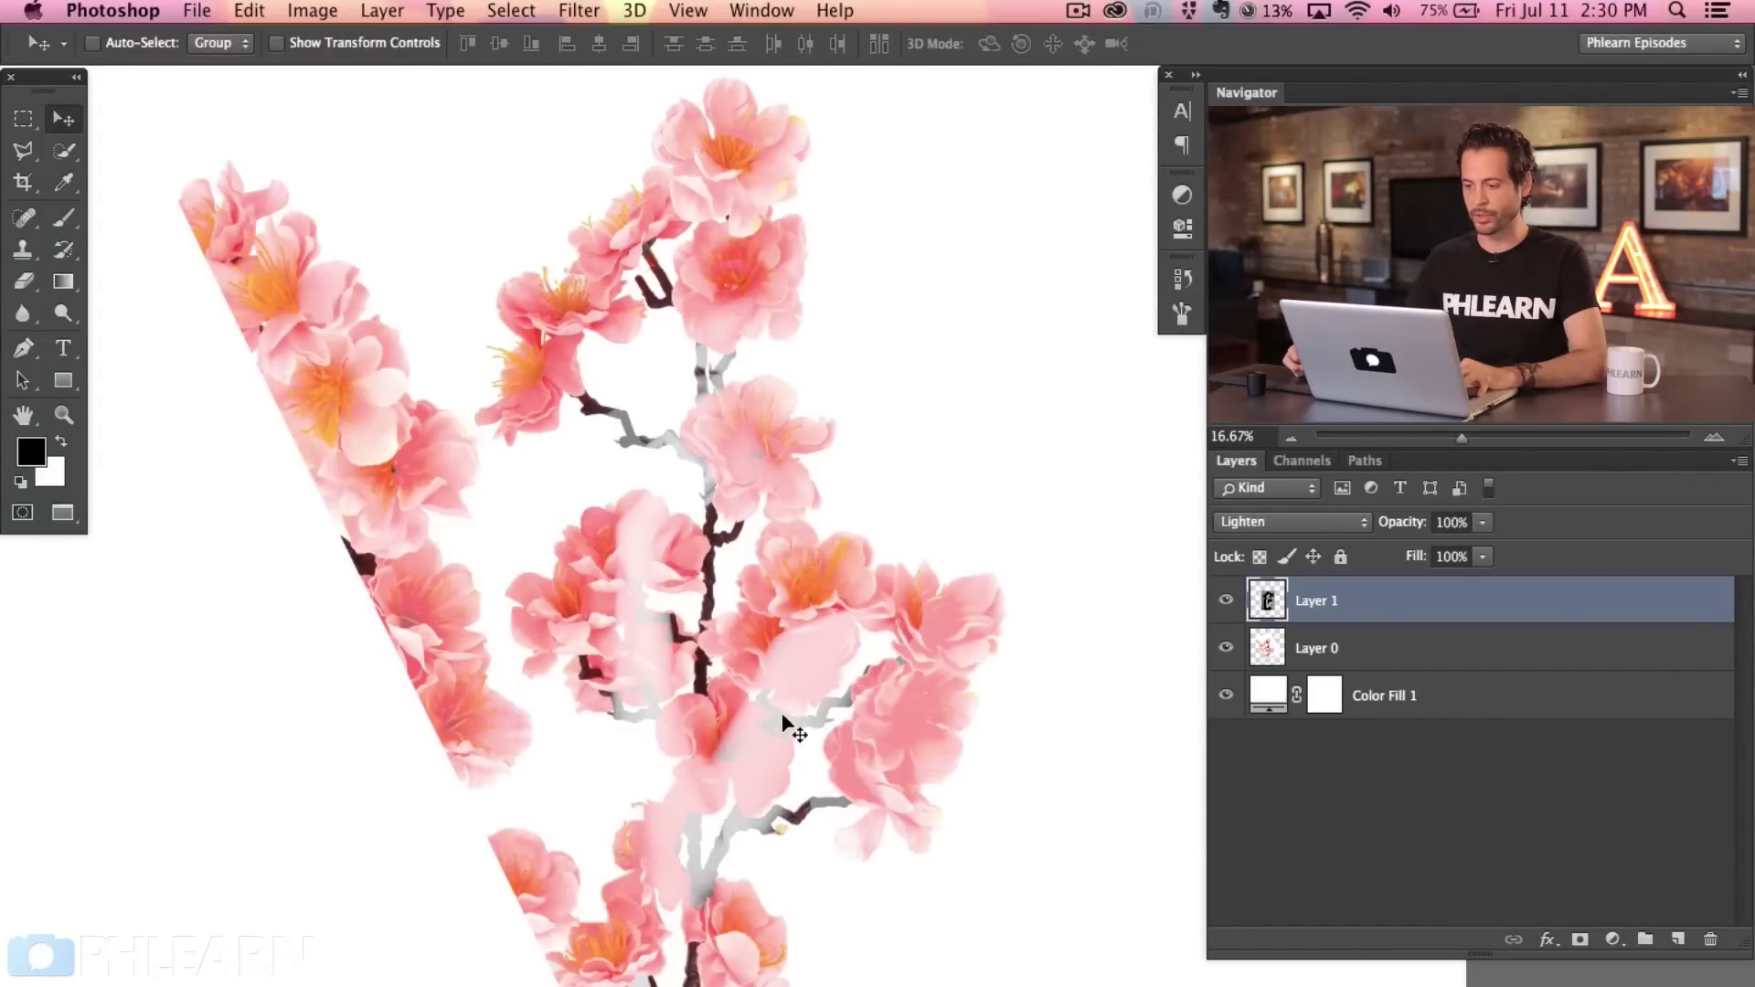
Compare the Lighten blend with the portrait layer hidden and shown over the blossoms.
left_click(1228, 611)
left_click(1227, 611)
left_click(1228, 611)
left_click(1227, 611)
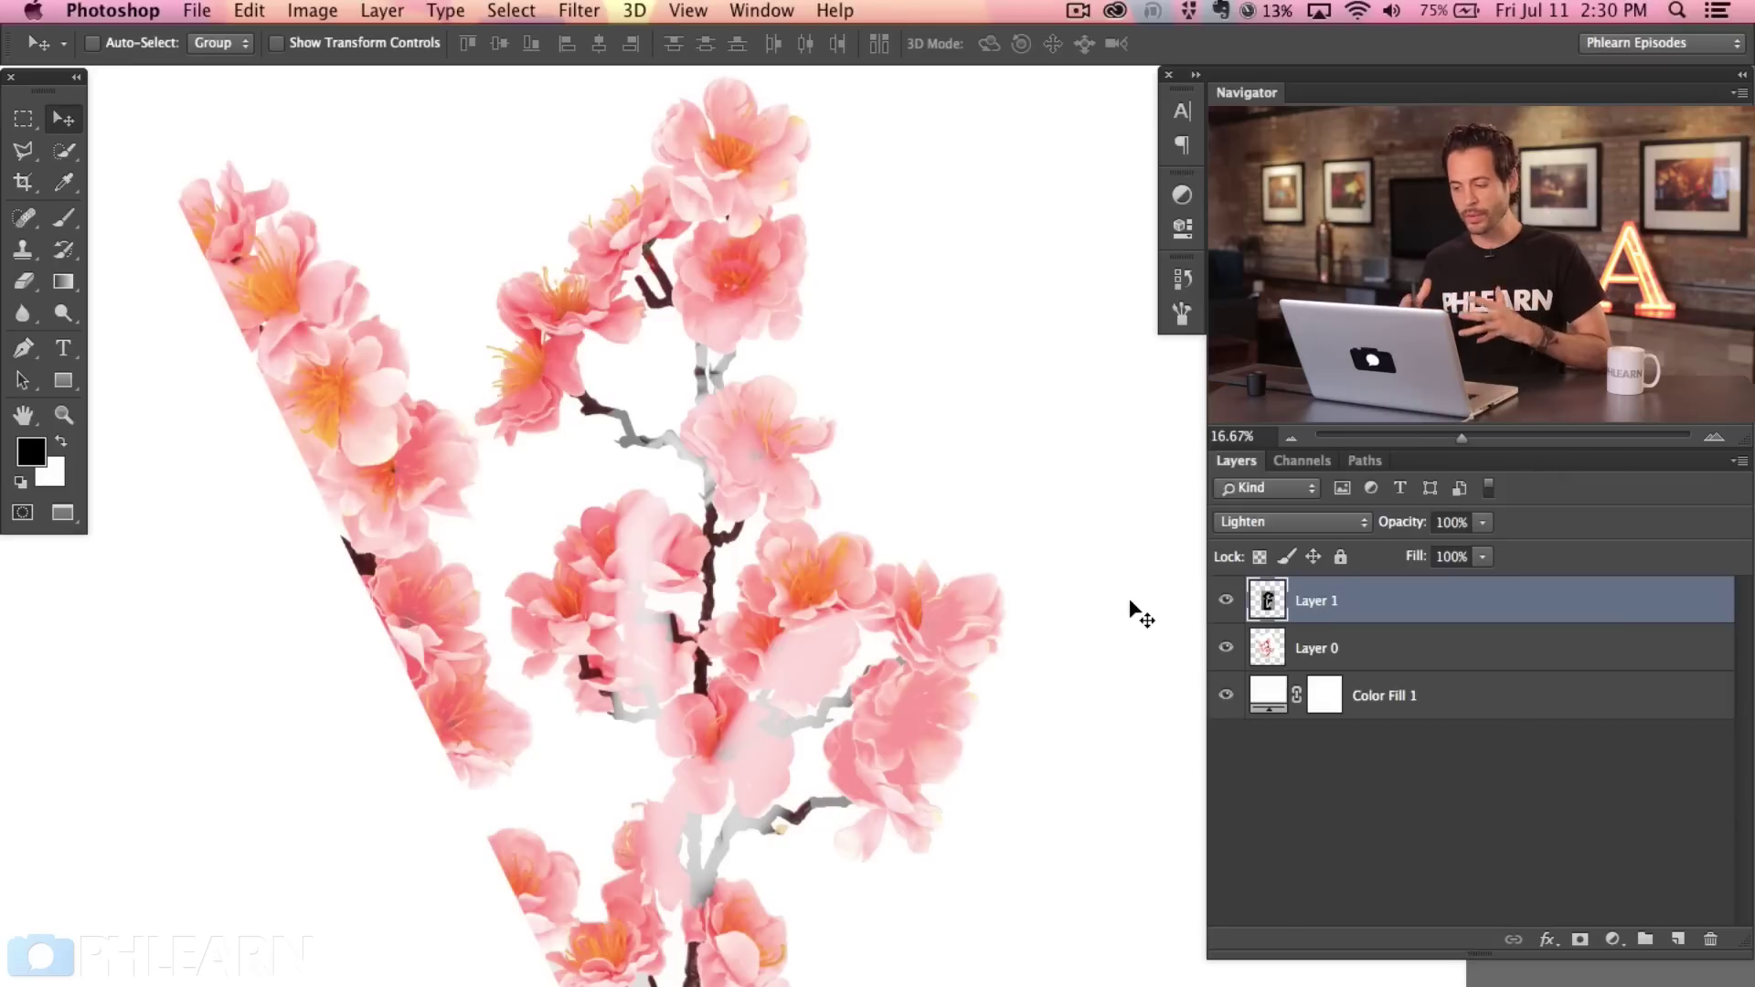
Darken the flower layer with a Levels adjustment, setting the midtone input to 0.36.
left_click(1353, 651)
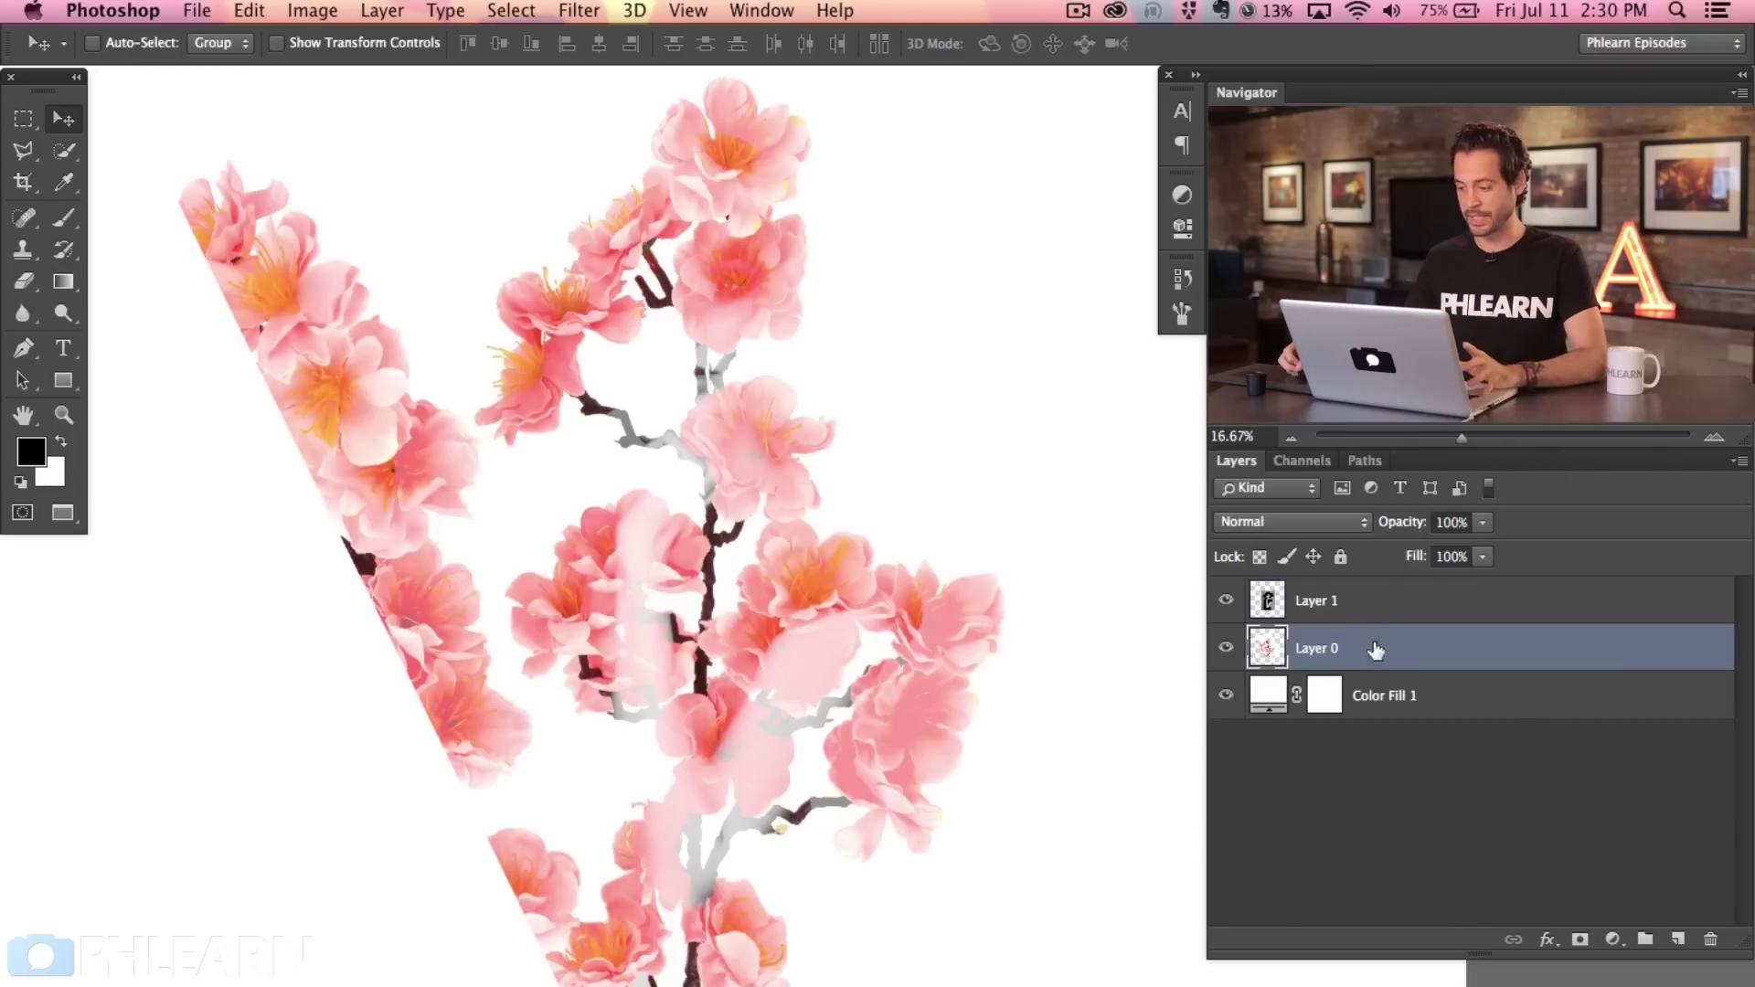
left_click(1224, 651)
left_click(1226, 649)
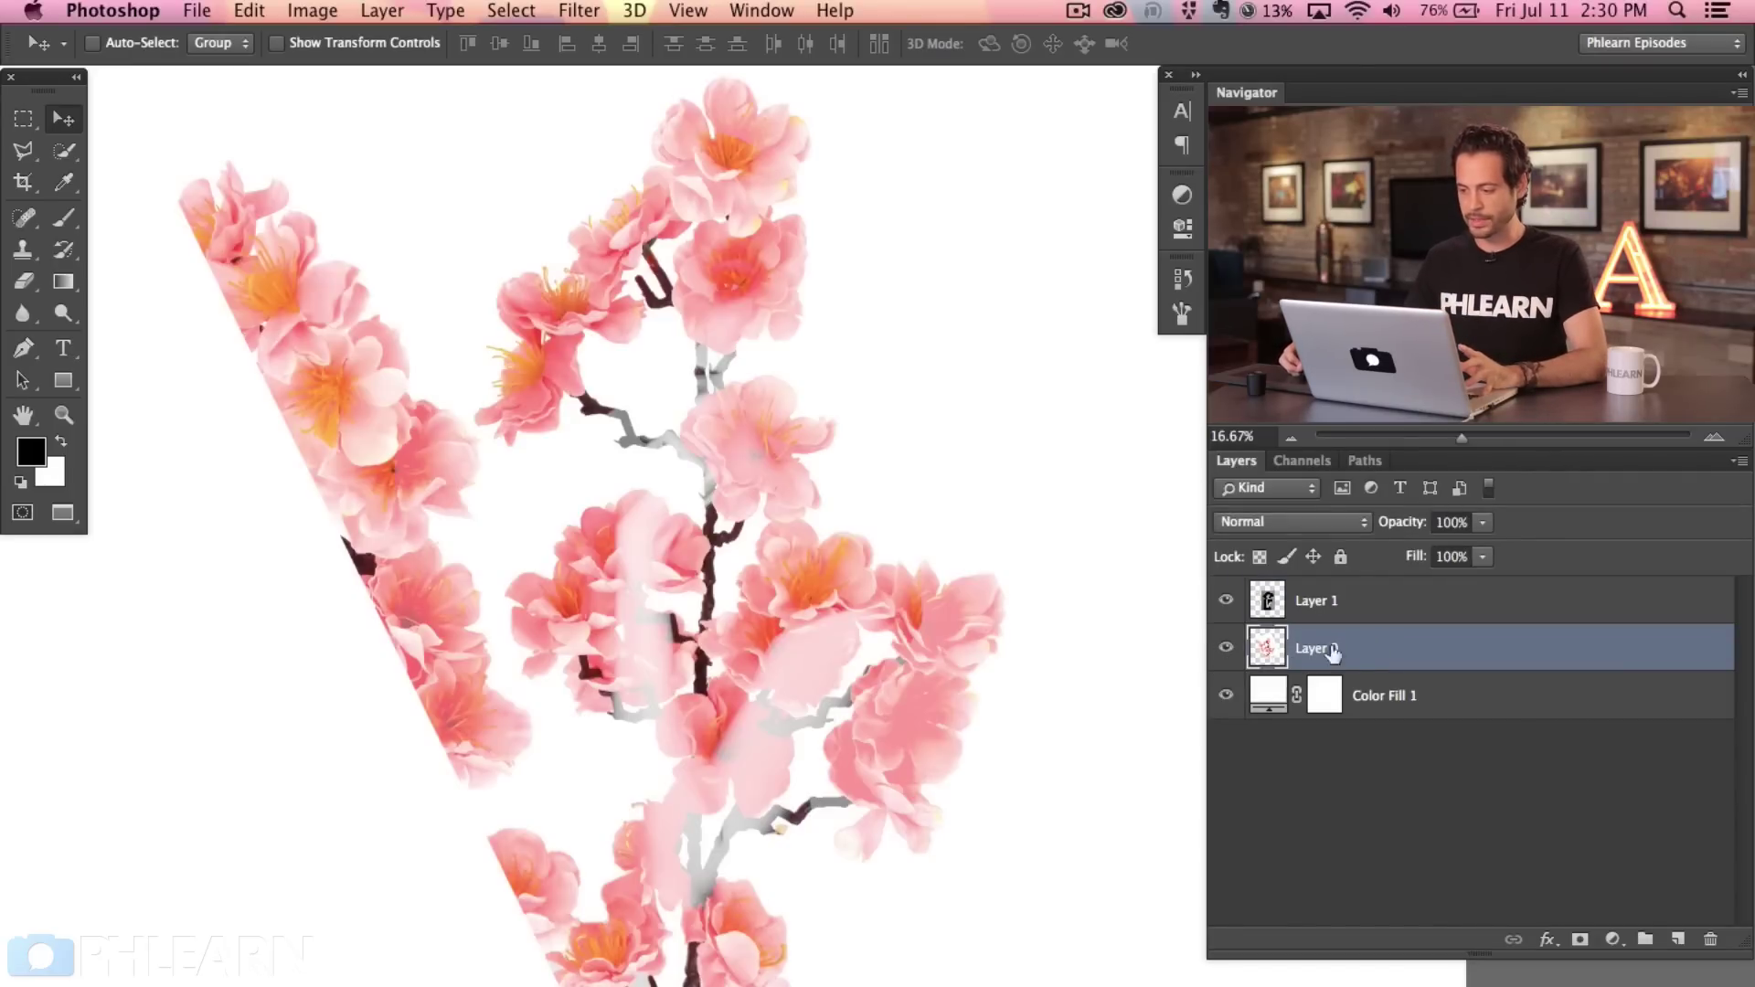
left_click(1224, 603)
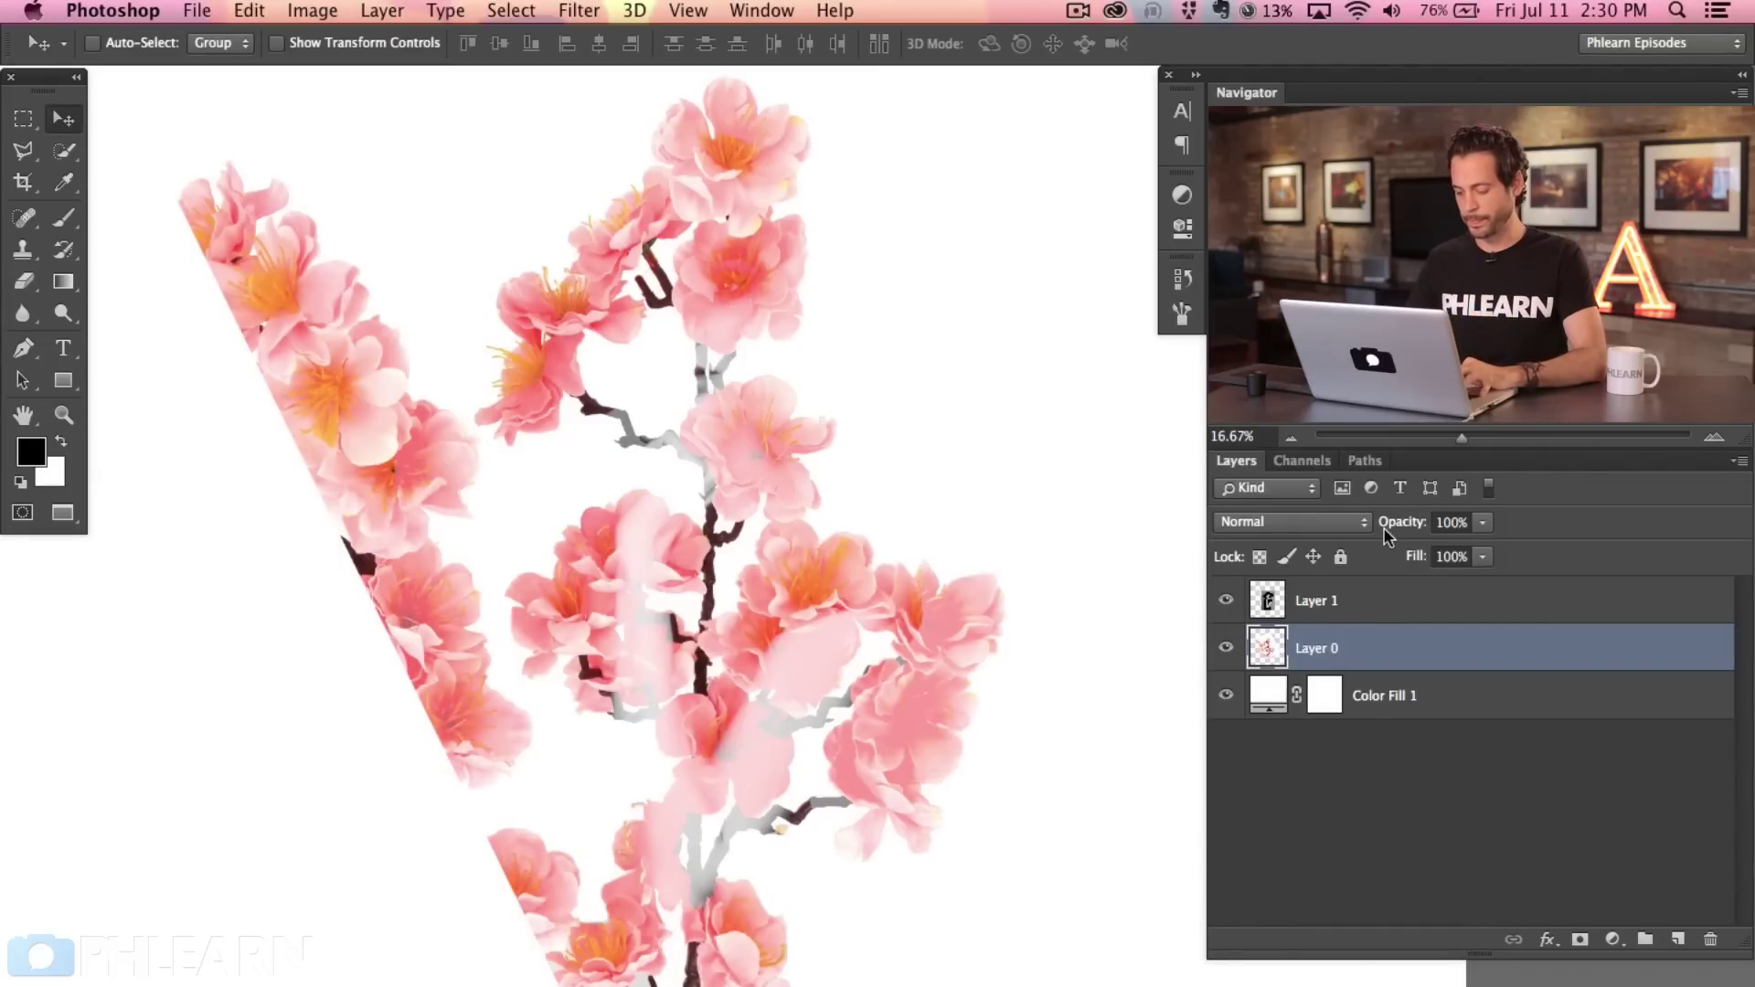
key("super+l")
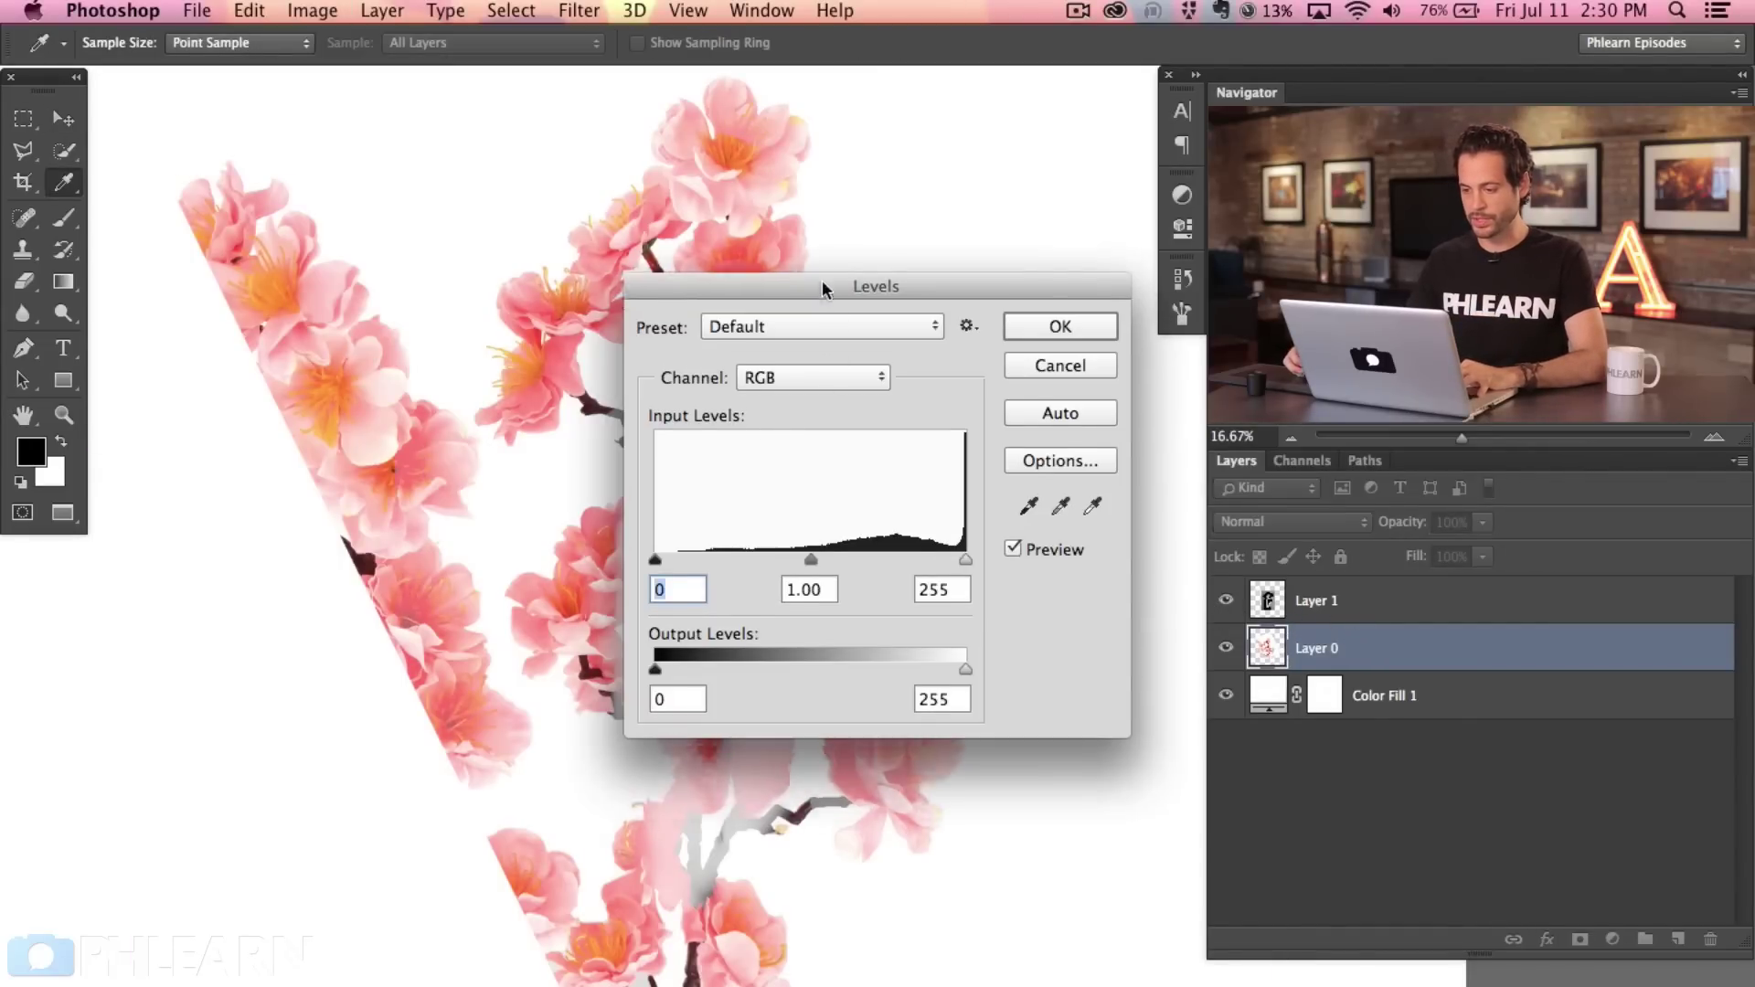
left_click_drag(827, 297, 312, 360)
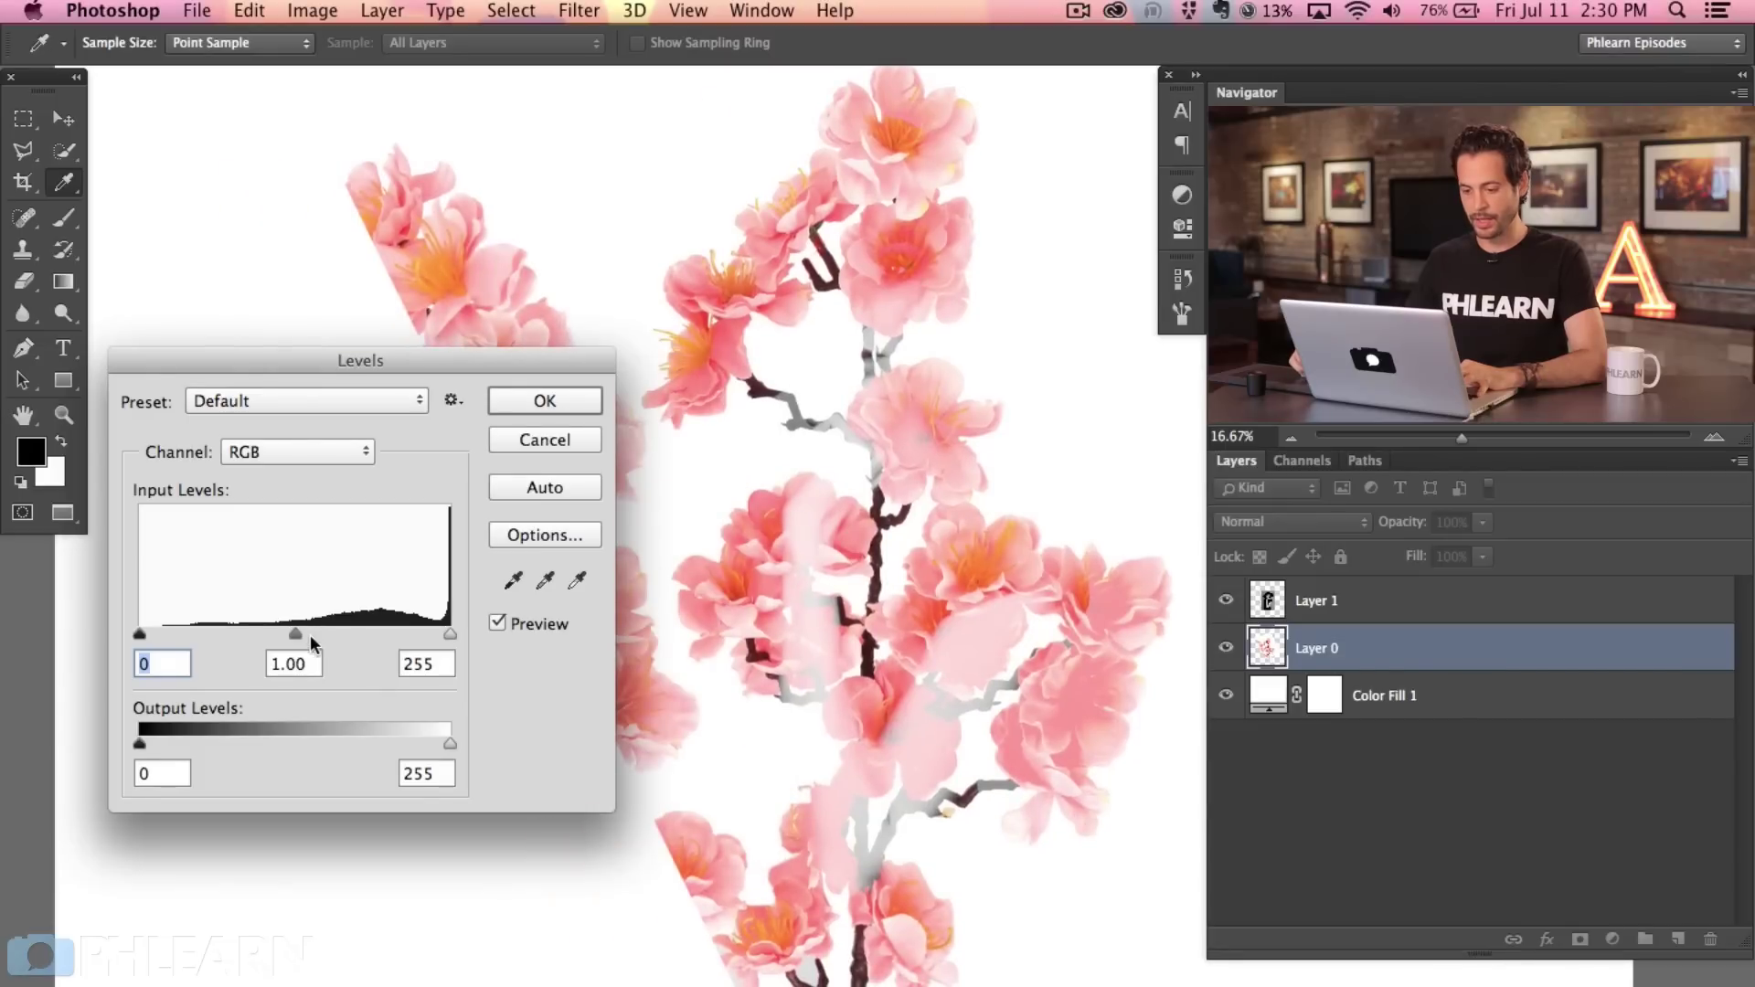
left_click_drag(312, 640, 388, 642)
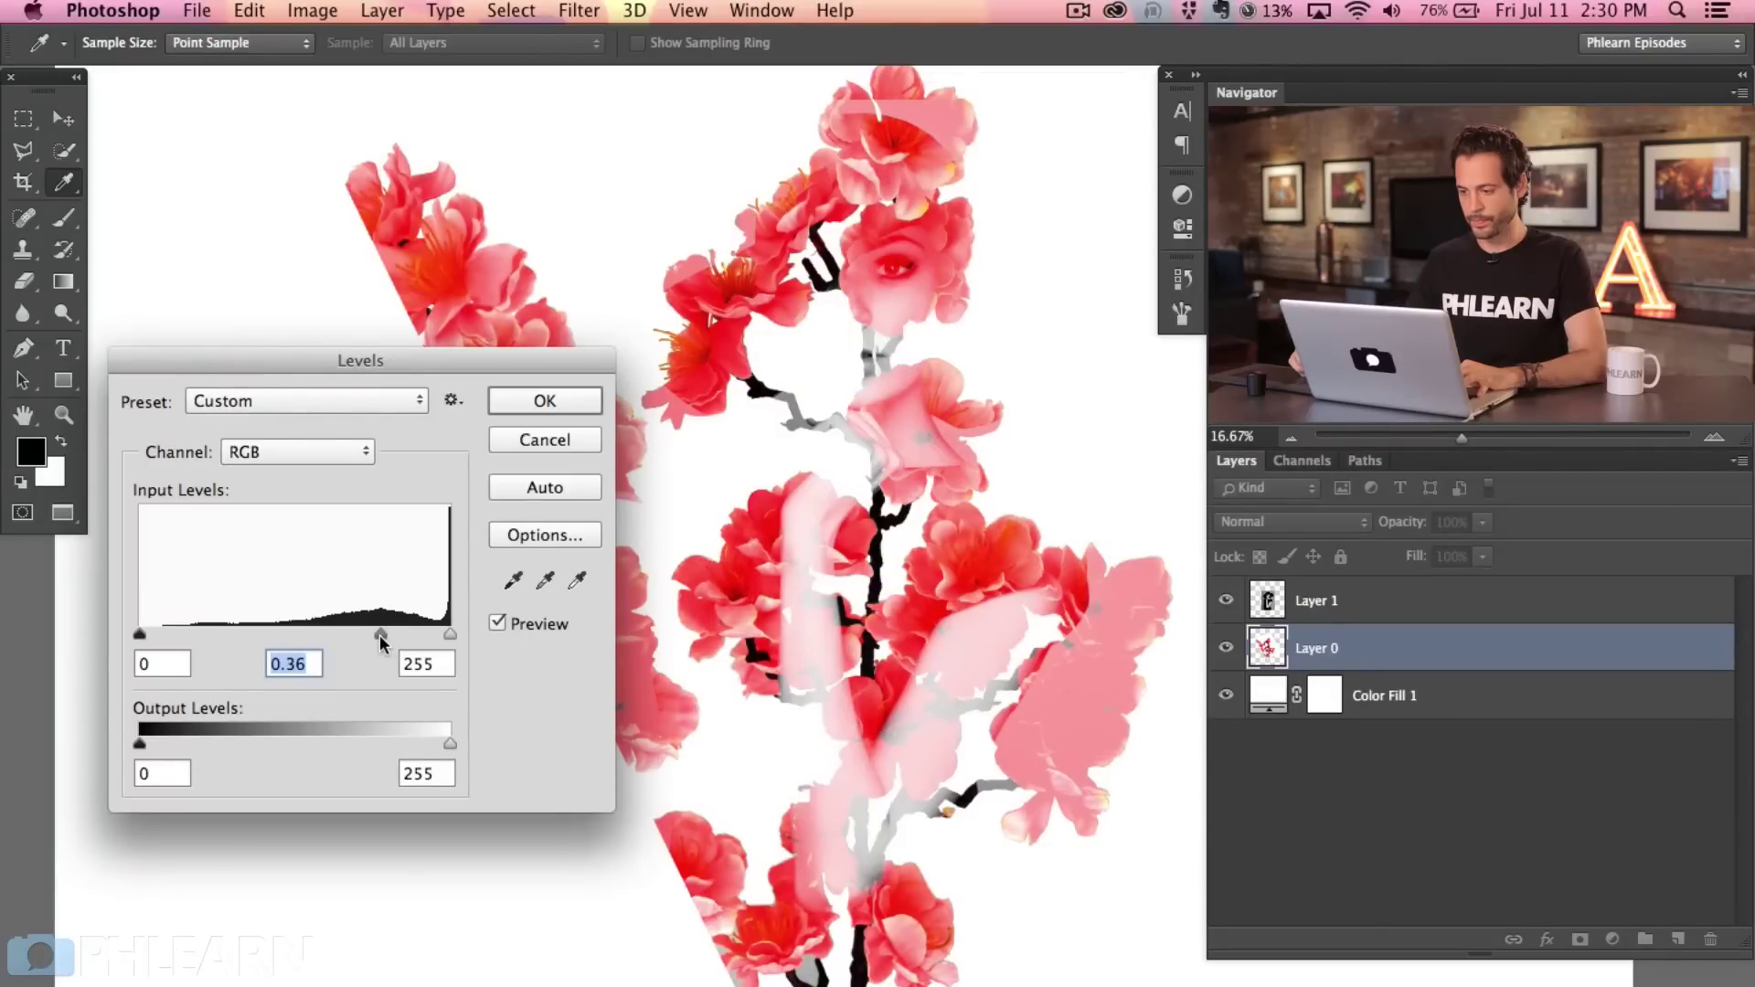
left_click(567, 399)
key("v")
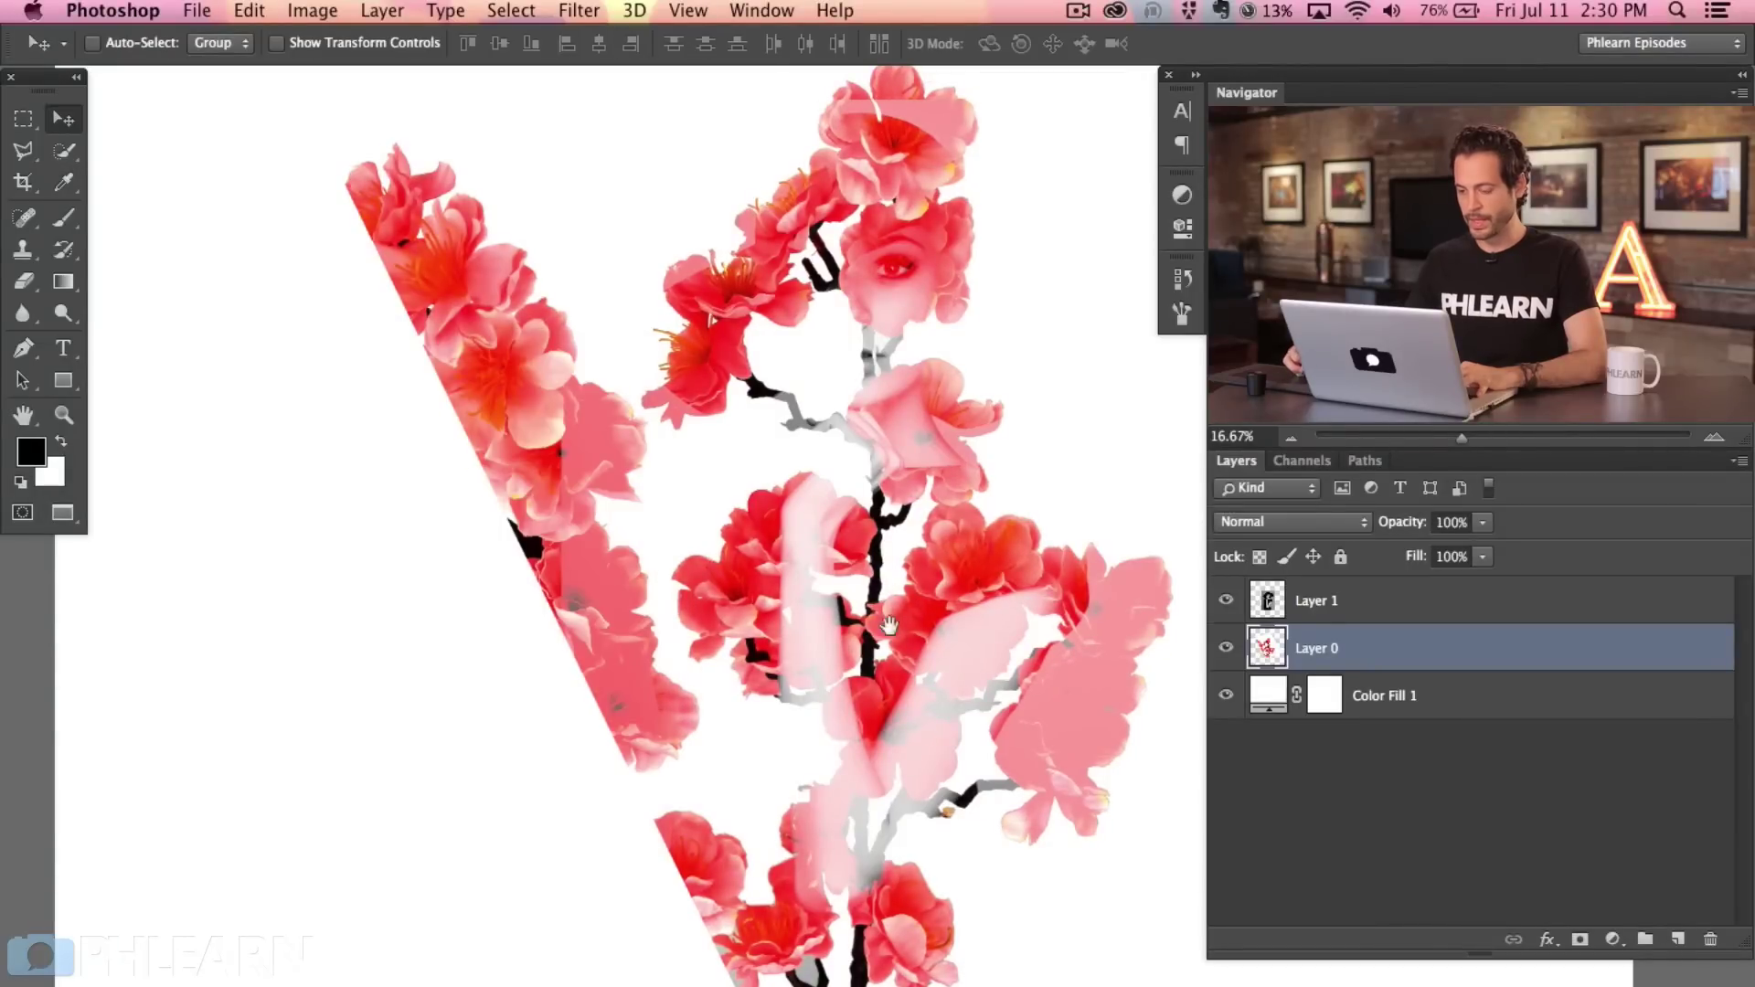
Compare the darkened blossoms with and without the portrait layer, checking how much of the woman shows through.
scroll(888, 625, "right", 5)
left_click(1225, 649)
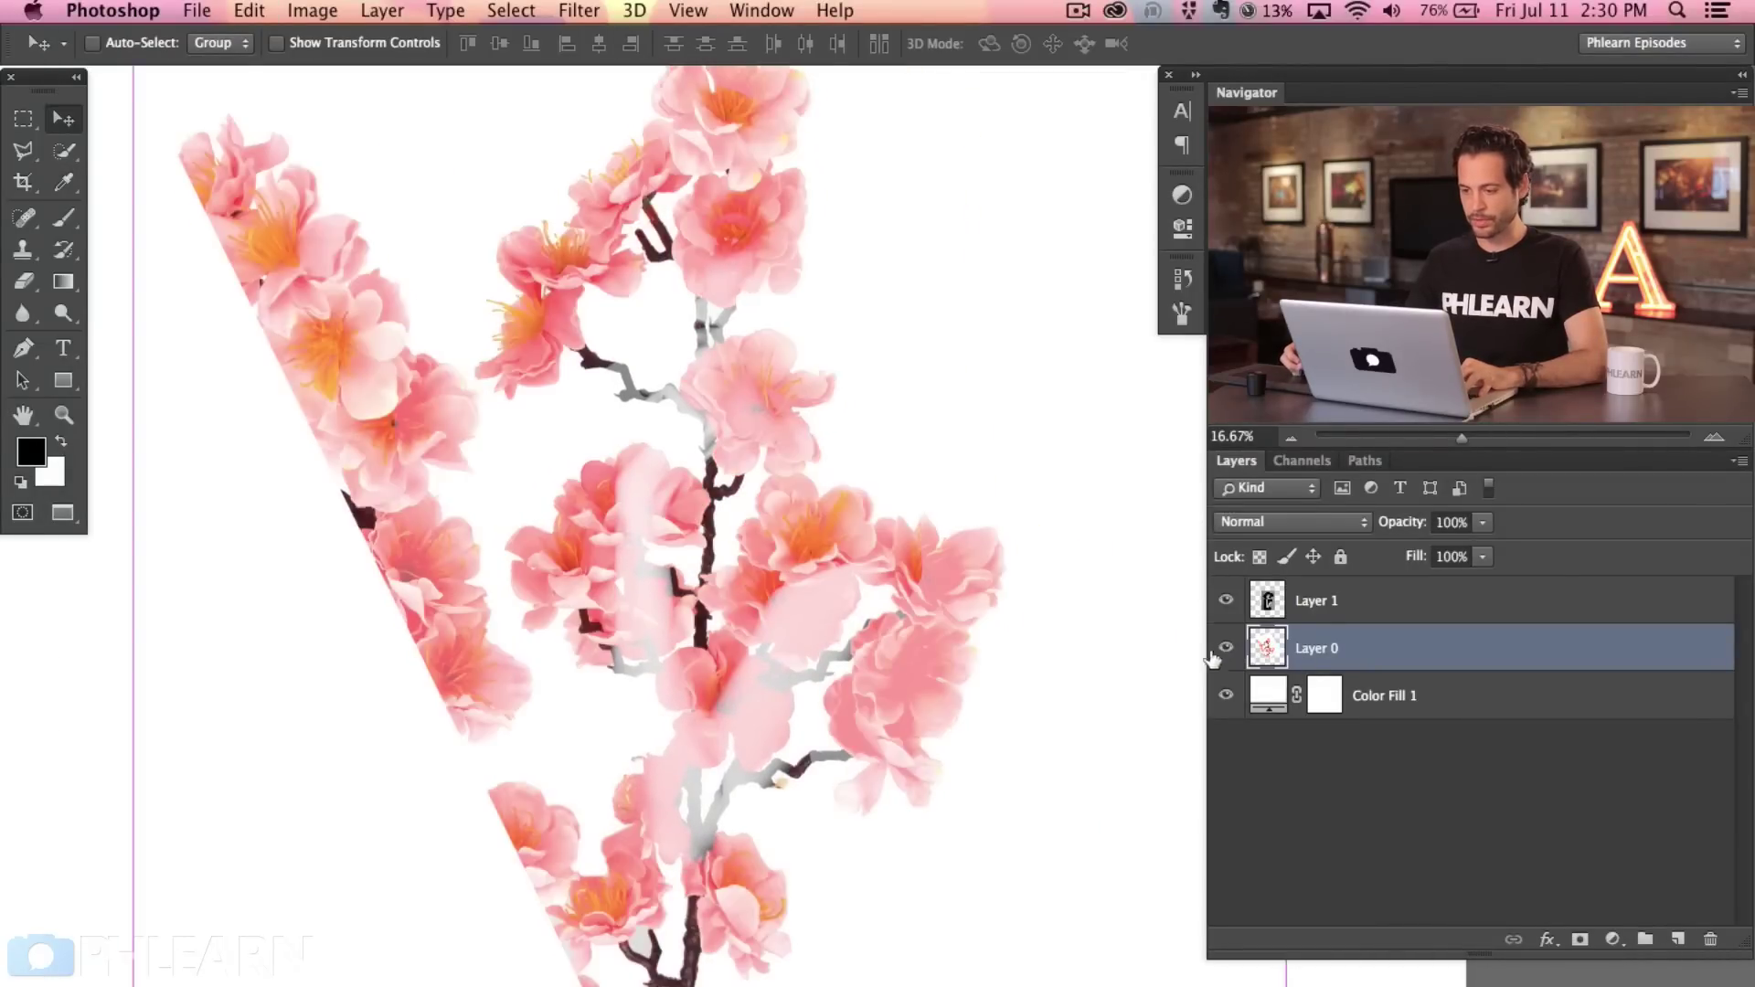
left_click(1224, 651)
left_click(1226, 603)
left_click(1226, 603)
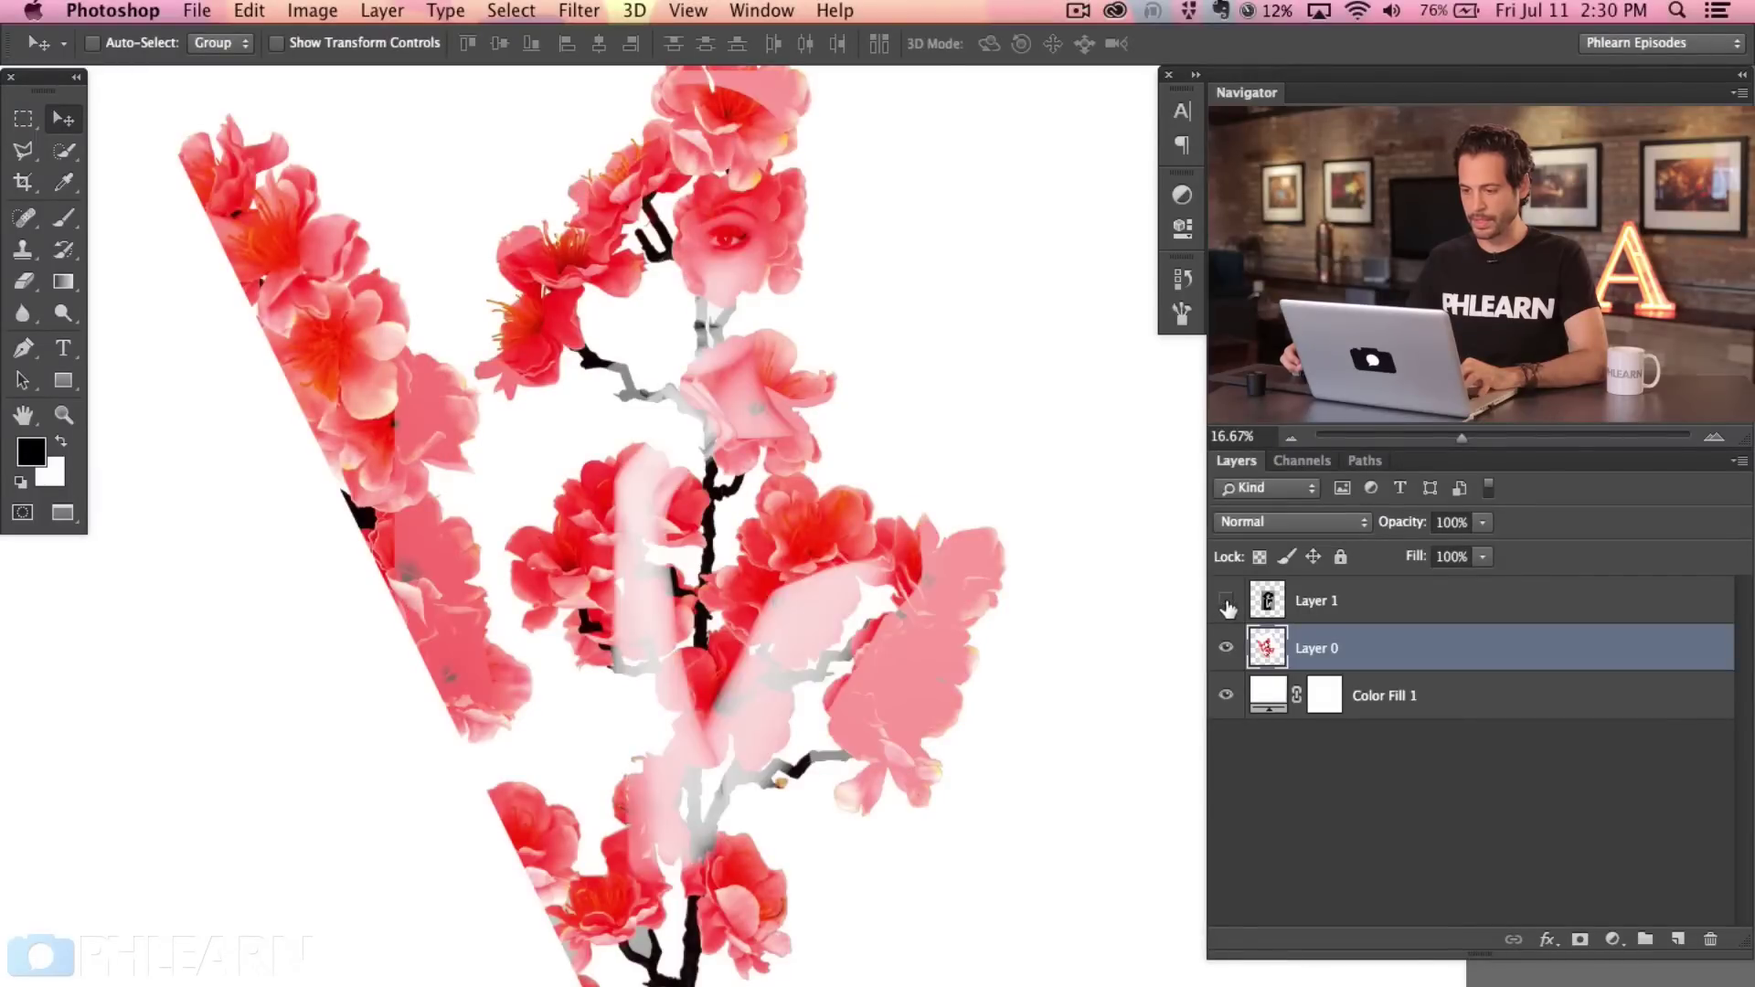
left_click(1227, 603)
left_click(1227, 603)
left_click(1228, 604)
left_click(1231, 604)
scroll(1003, 654, "left", 2)
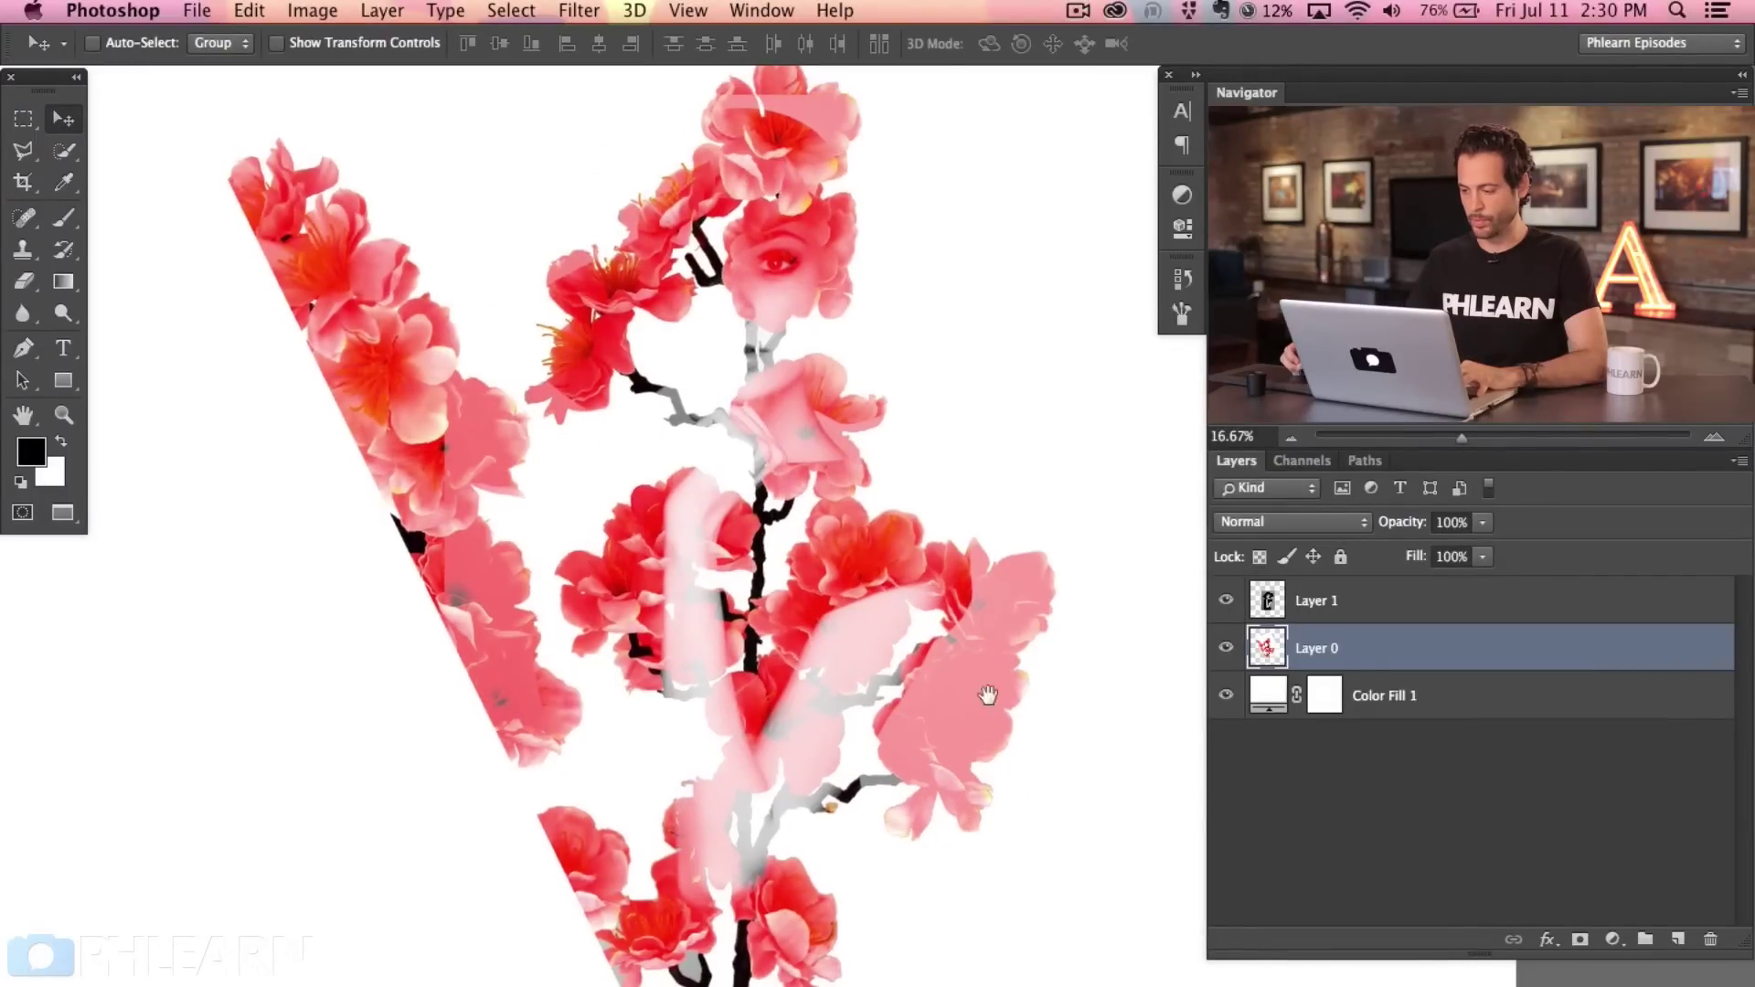
Brighten the portrait layer with a Levels adjustment, setting the midtone input to 1.48.
left_click(1415, 611)
key("super+l")
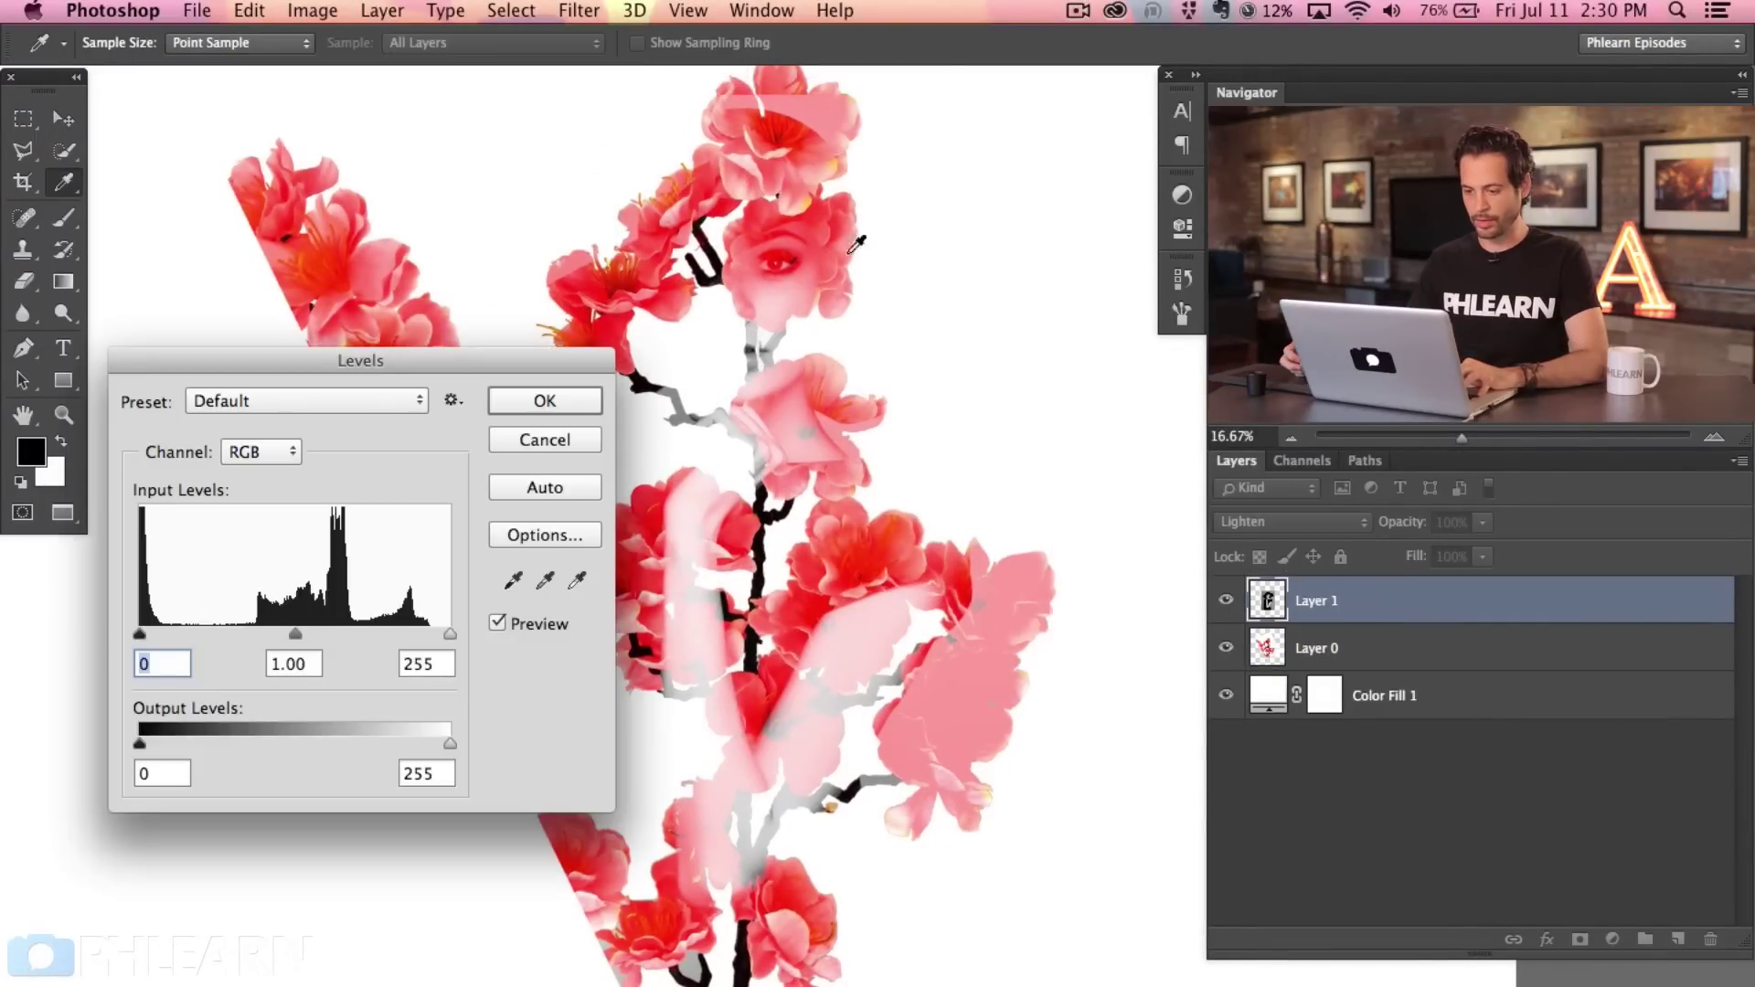
left_click_drag(294, 632, 265, 644)
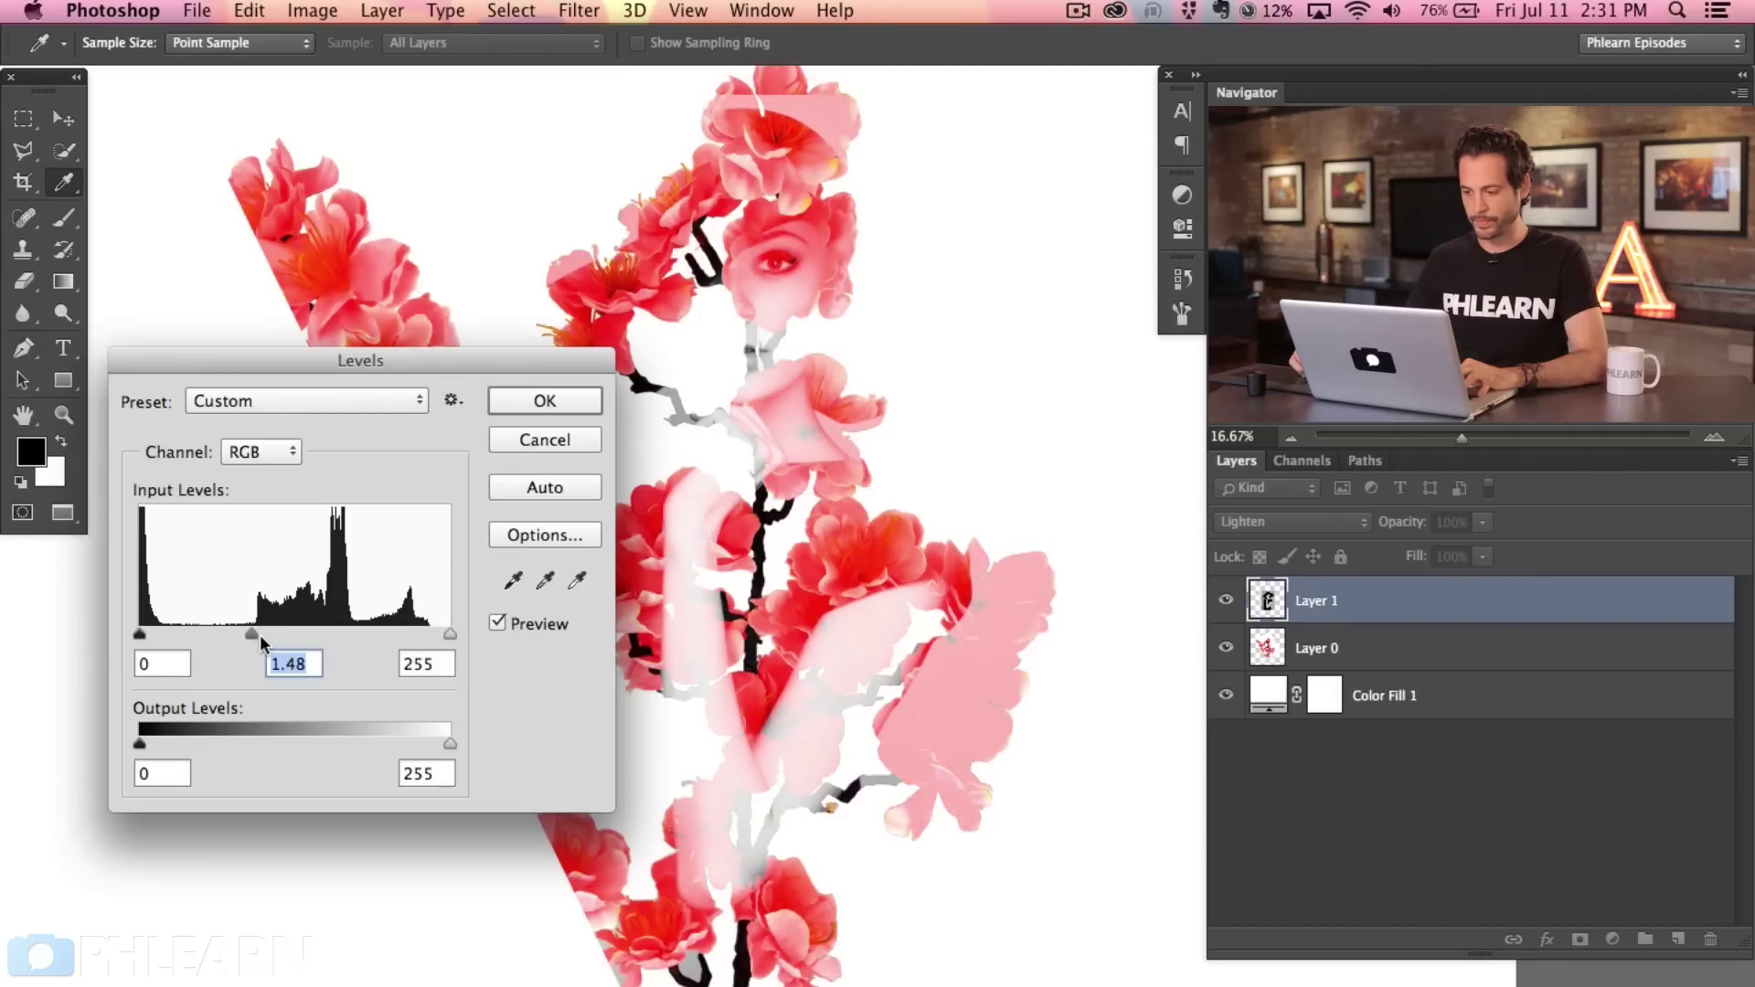
left_click(545, 400)
key("v")
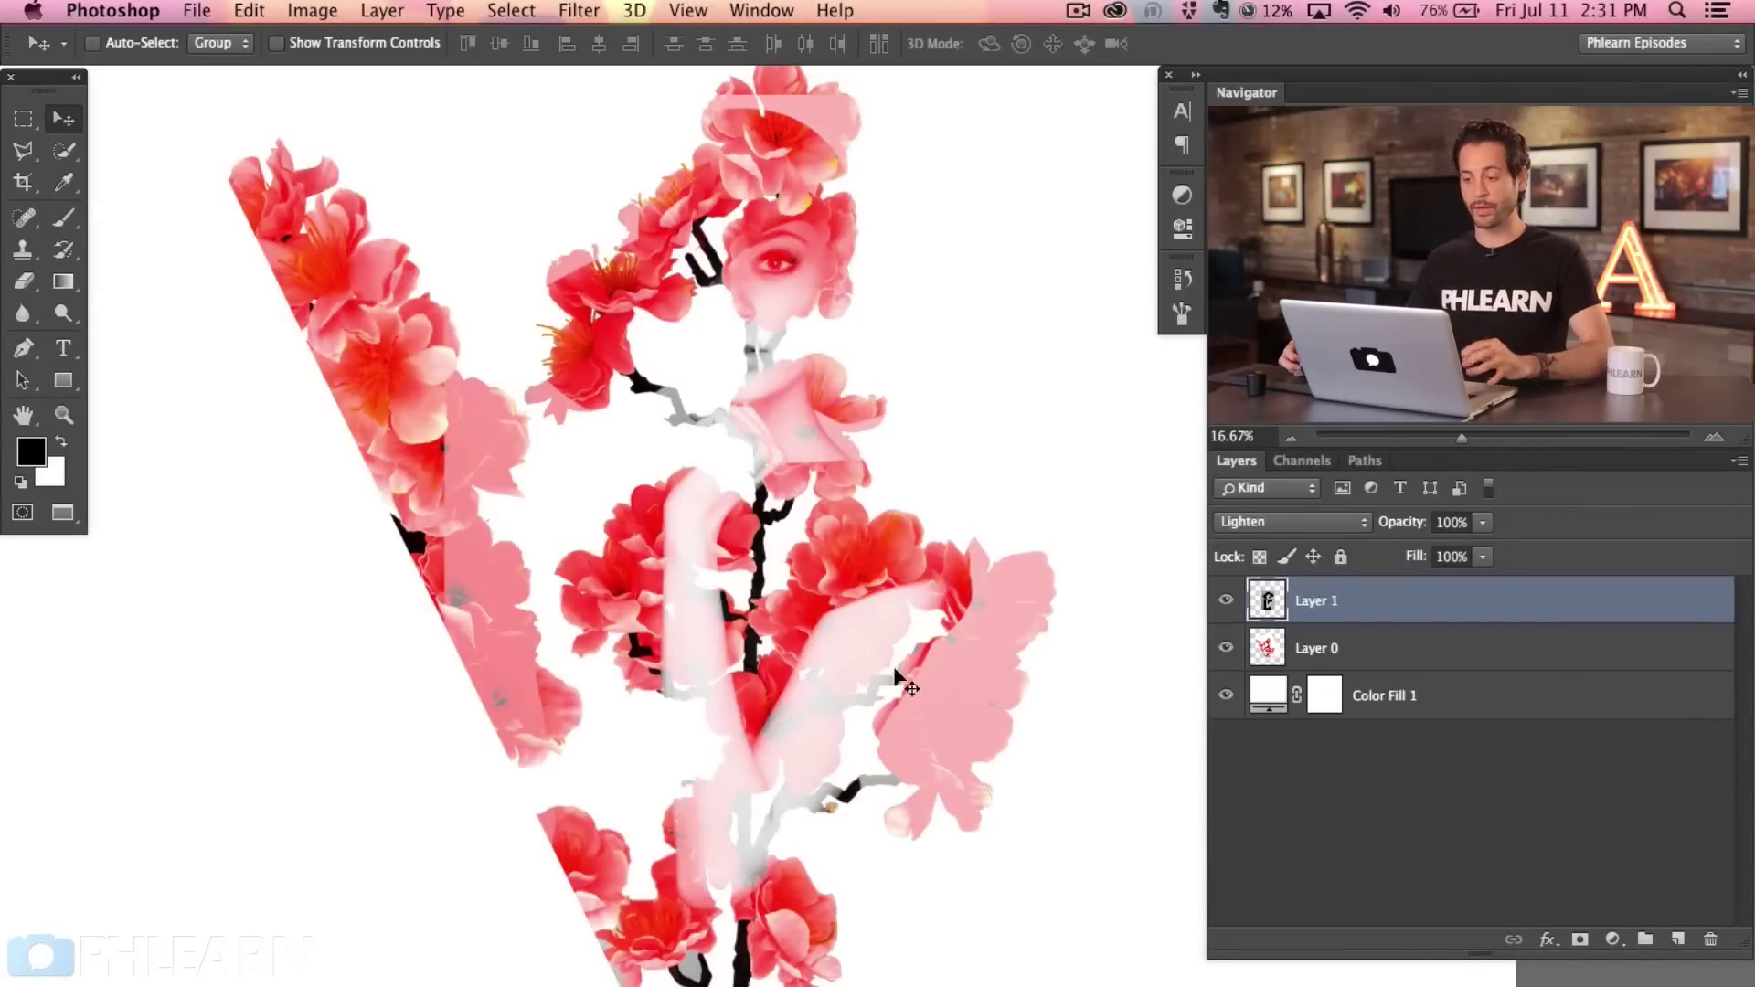
Check the composite with the portrait layer hidden and shown, and nudge the portrait slightly over the blossoms.
left_click(1226, 603)
left_click(1226, 603)
left_click(1226, 603)
left_click(1225, 603)
left_click(1226, 603)
left_click(1226, 603)
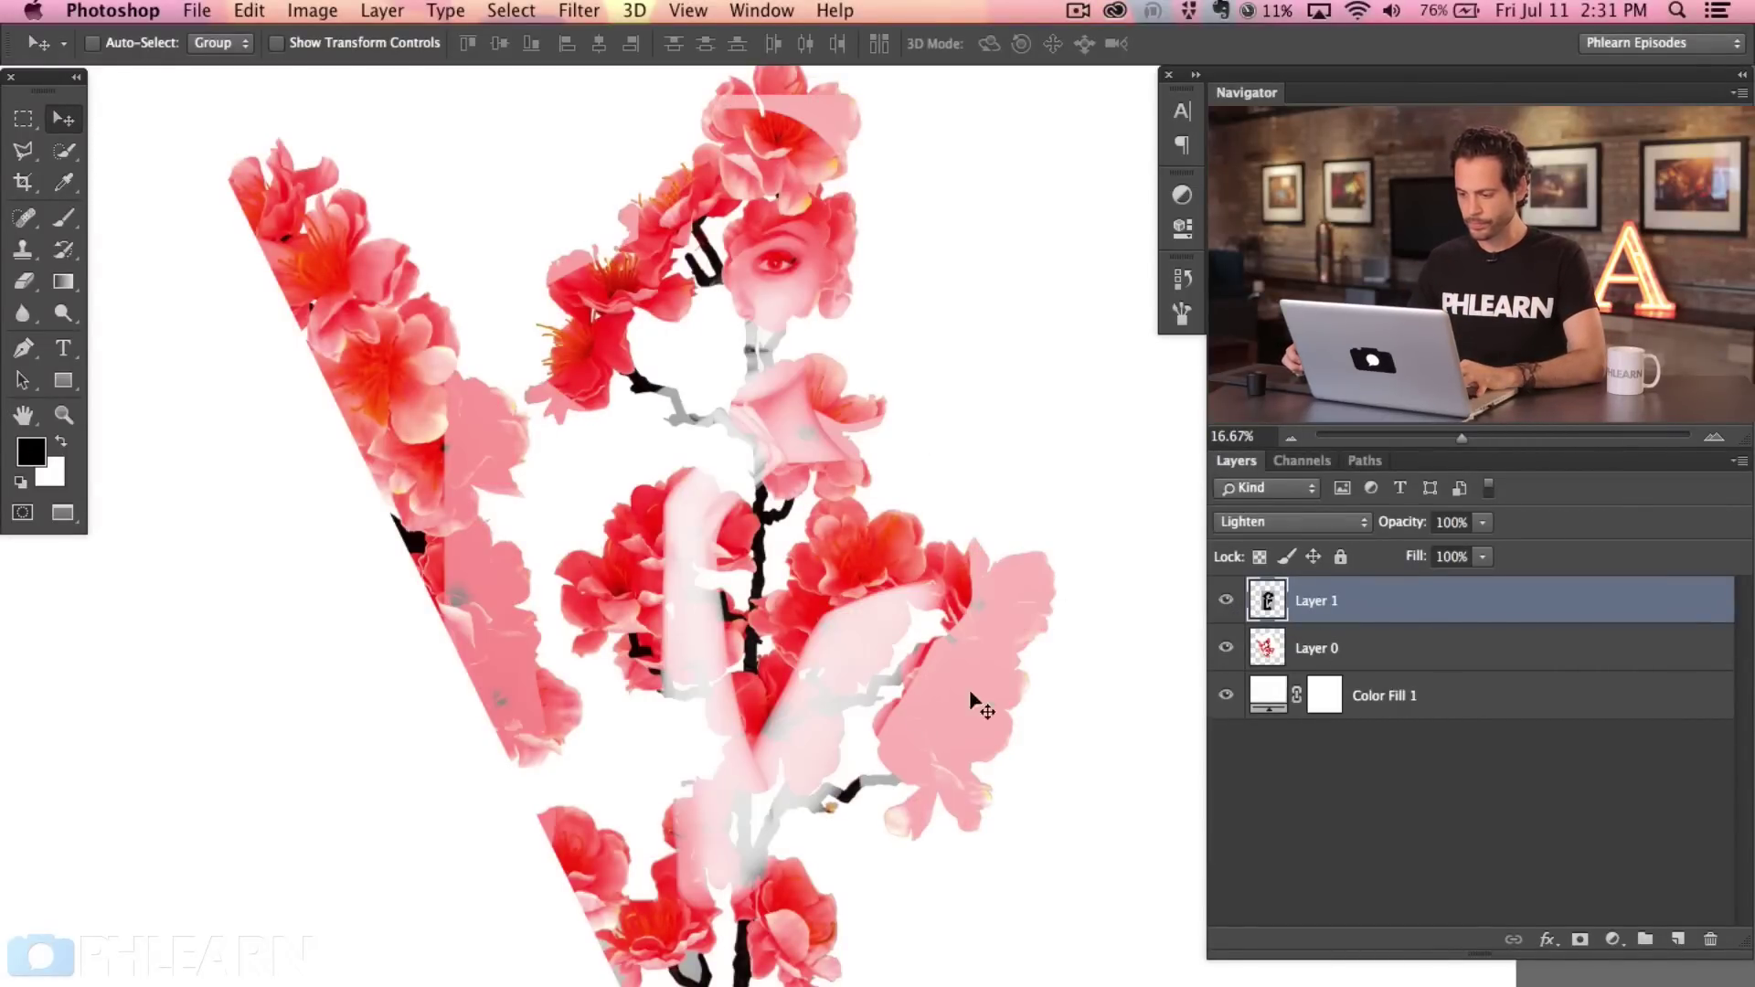
left_click_drag(897, 666, 923, 755)
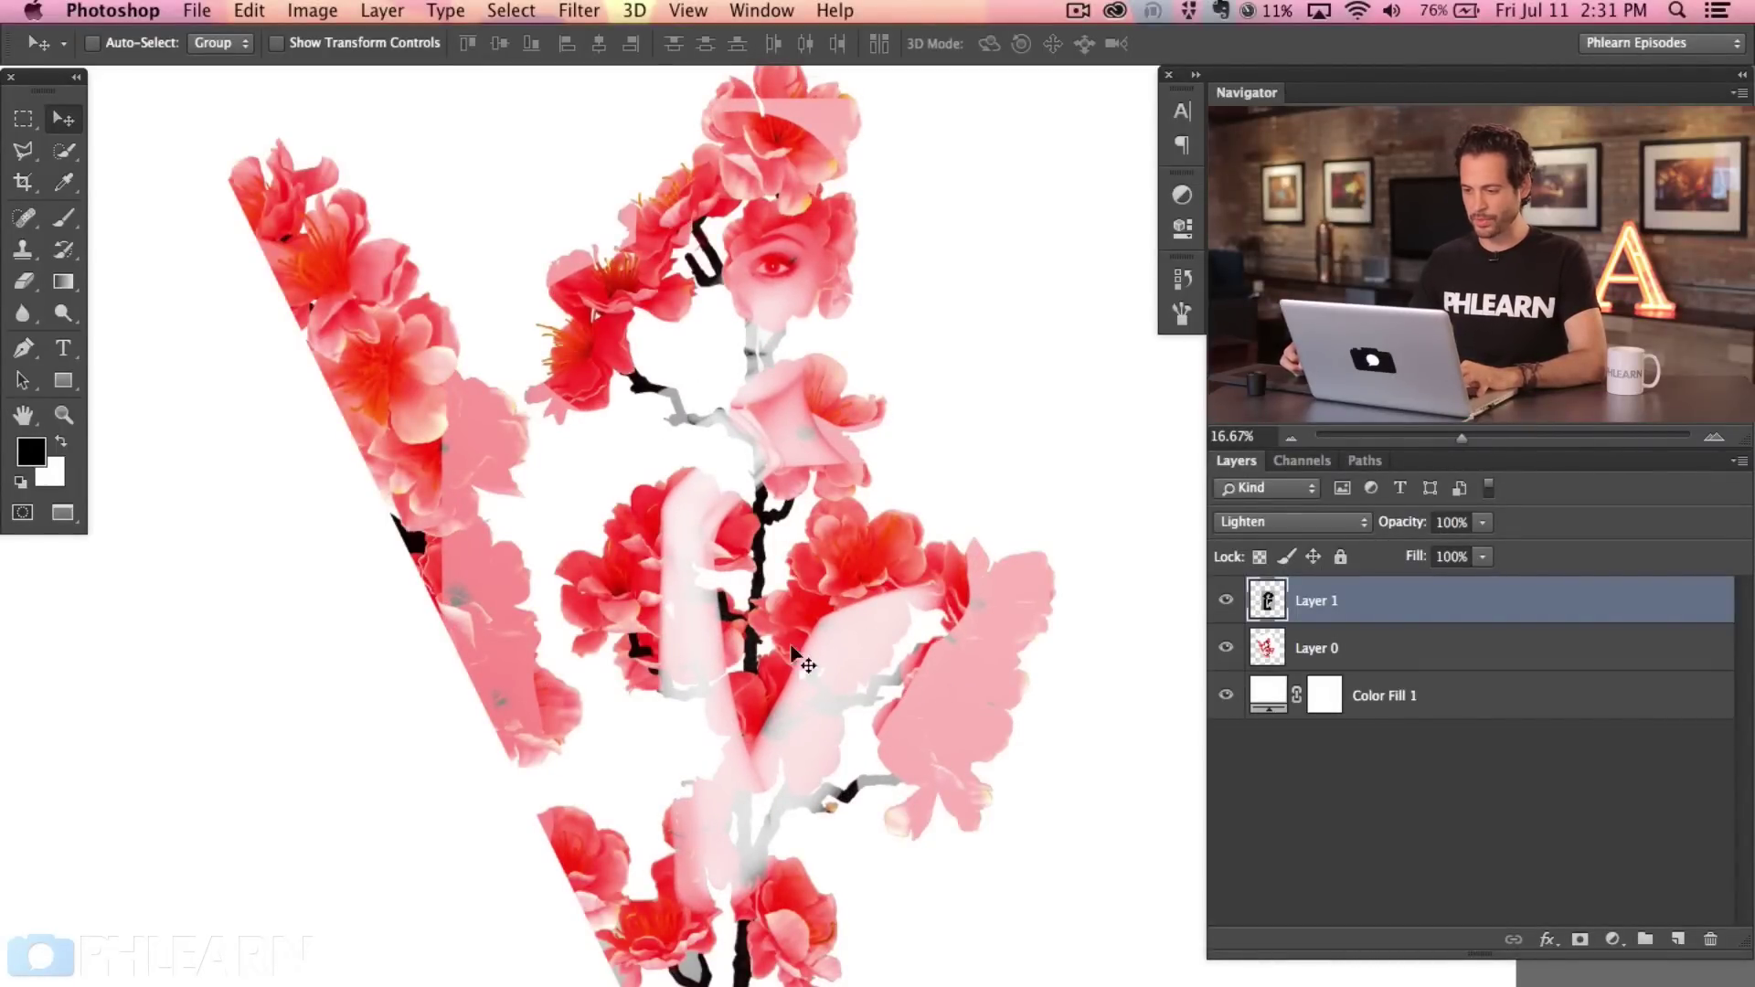
scroll(805, 686, "up", 2)
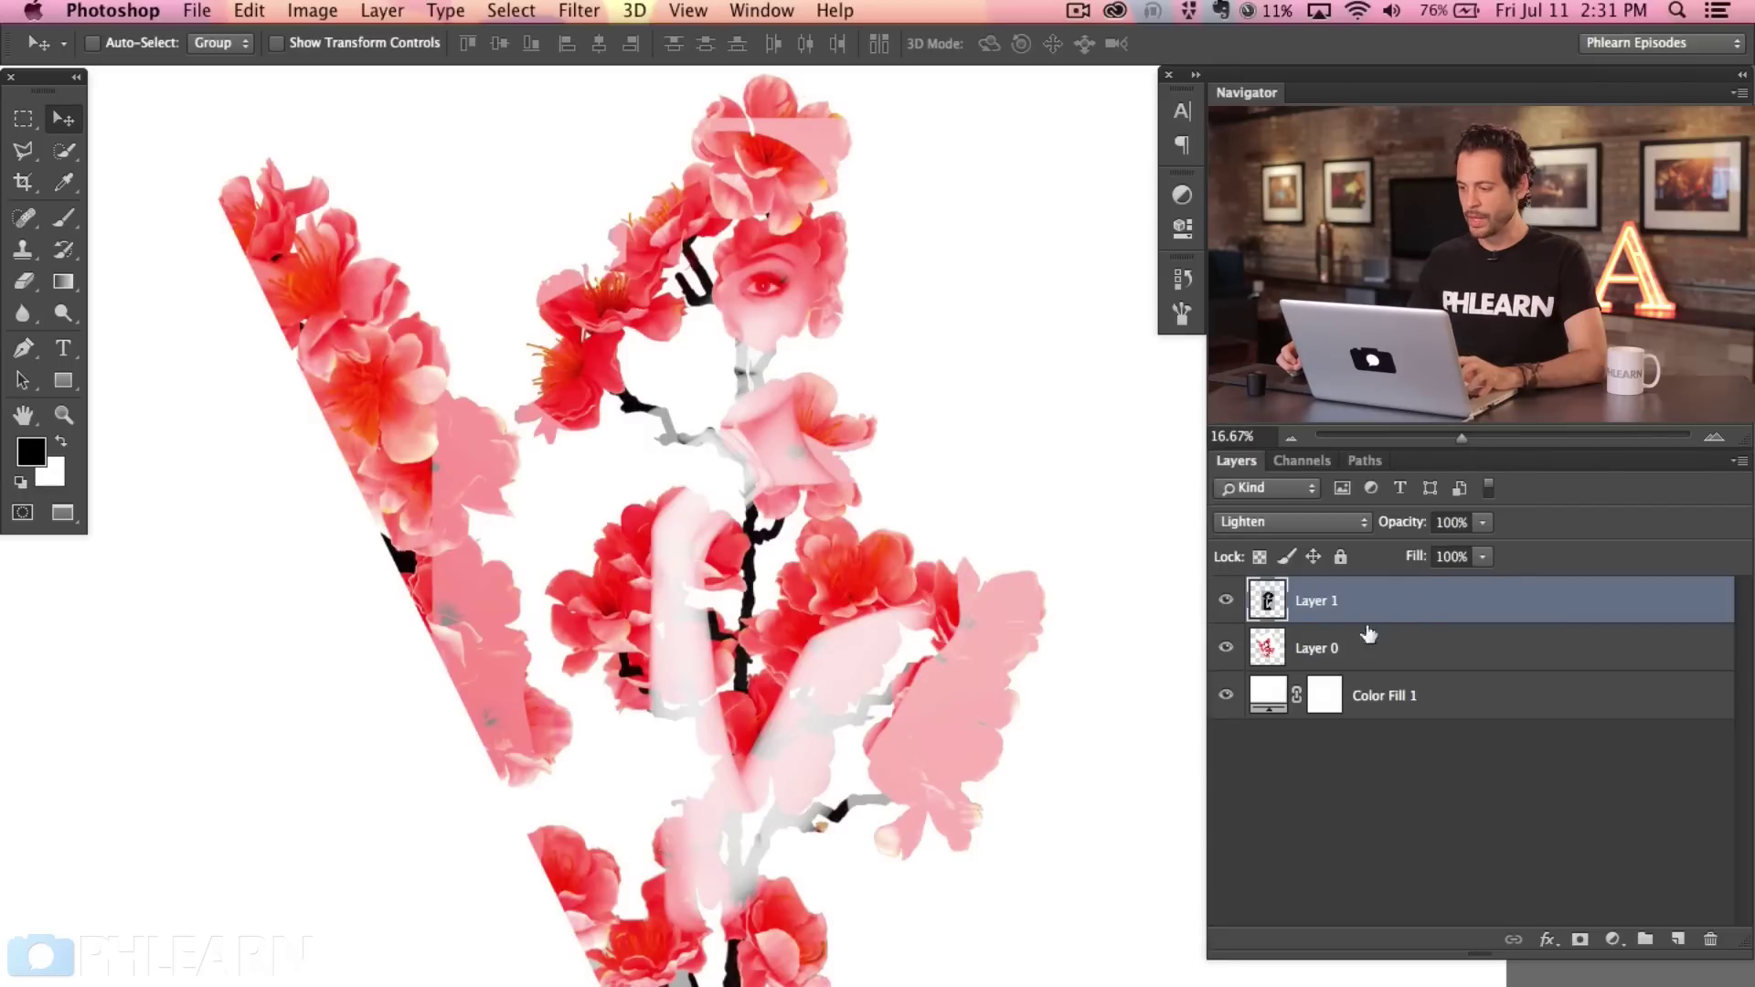
Return the portrait layer to Normal blending and select the gray backdrop around the hat with the Magic Wand at tolerance 9.
left_click(1298, 522)
left_click(1234, 338)
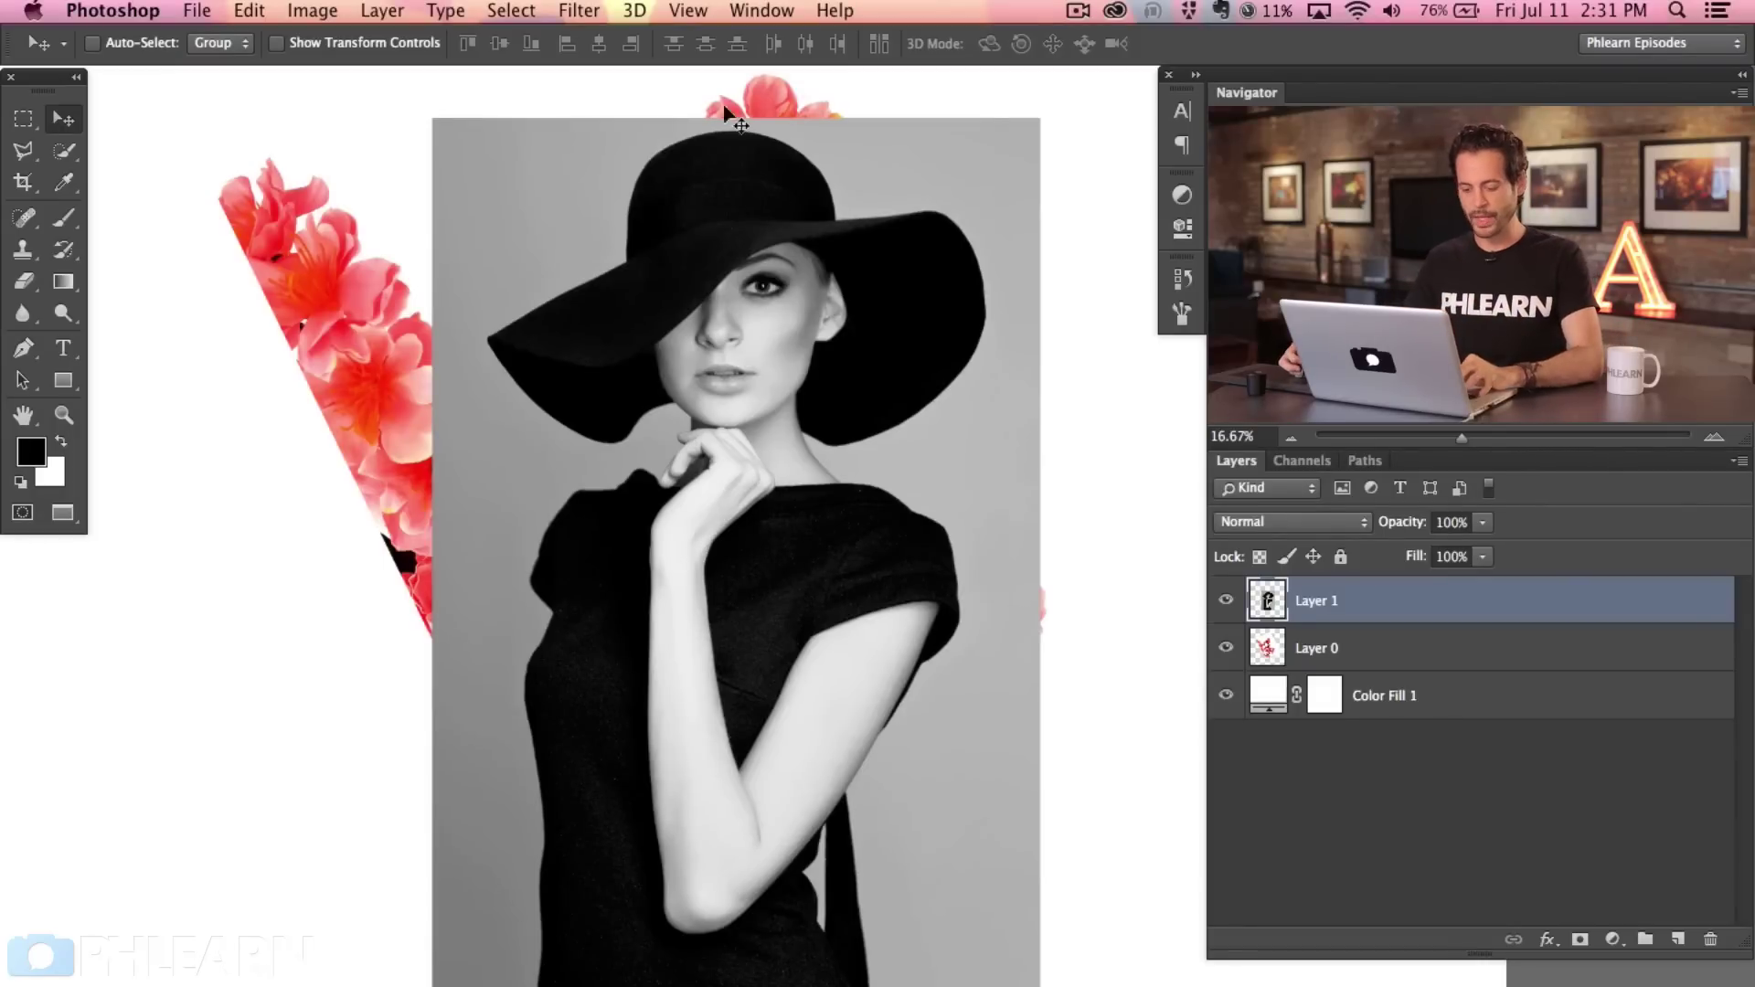
key("w")
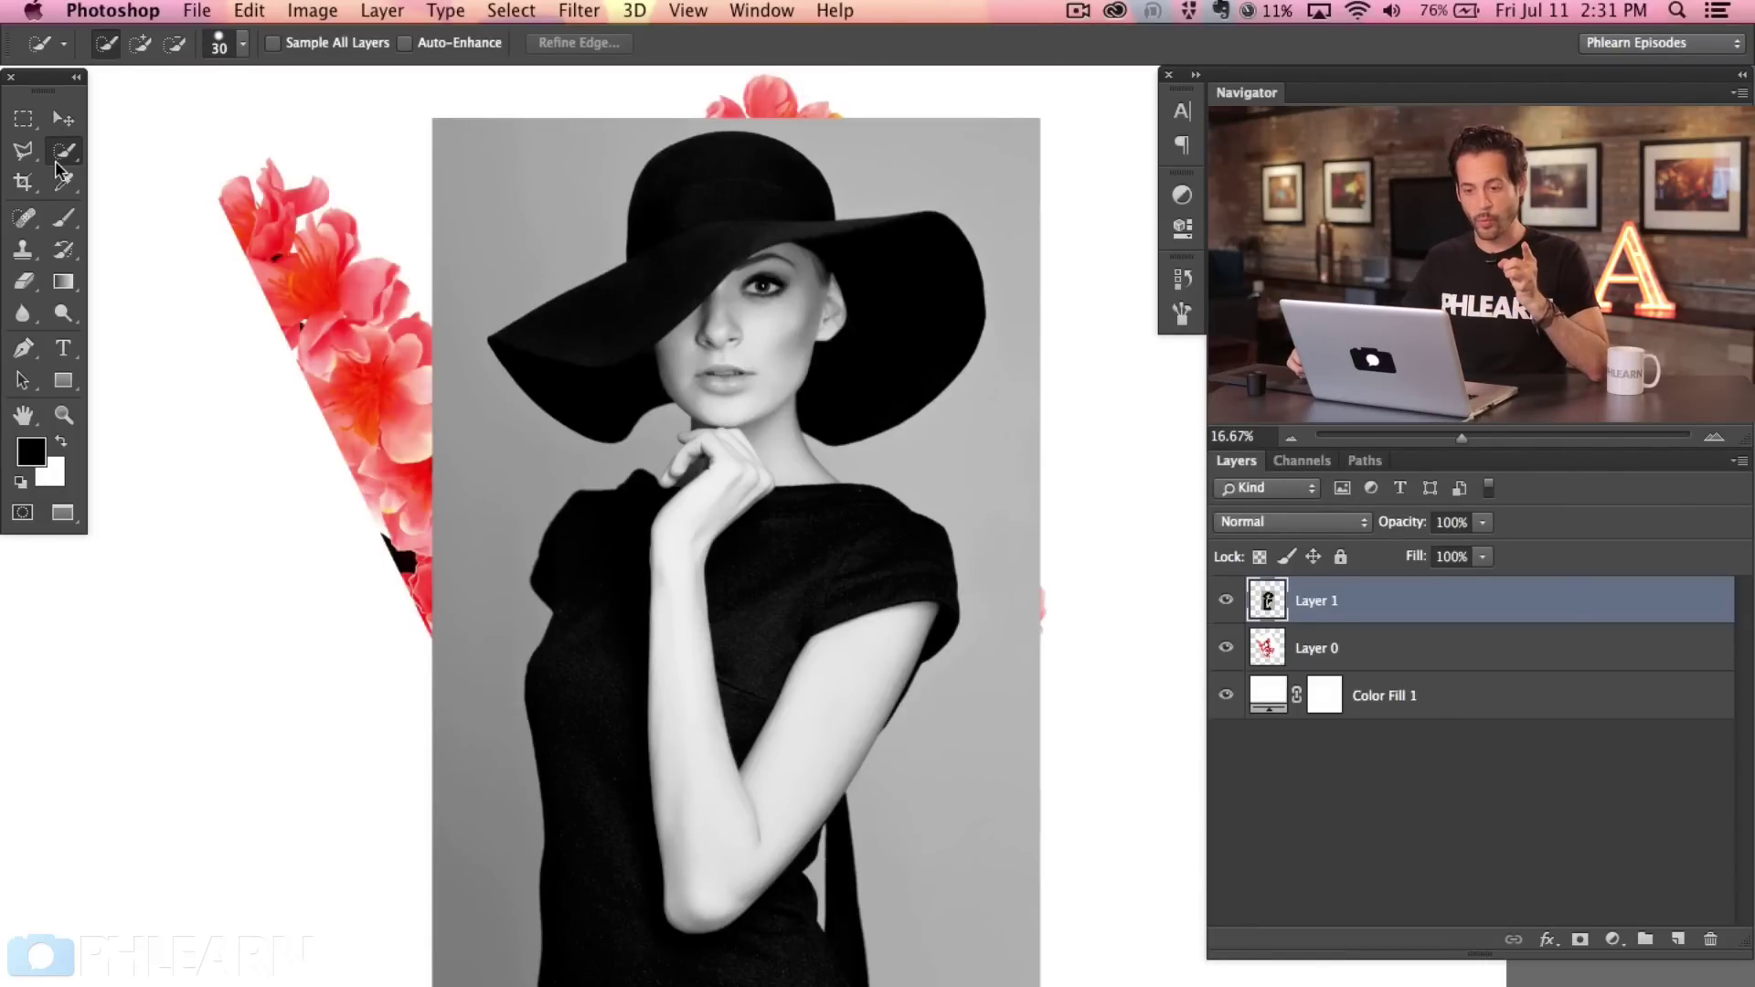
left_click_drag(57, 167, 142, 172)
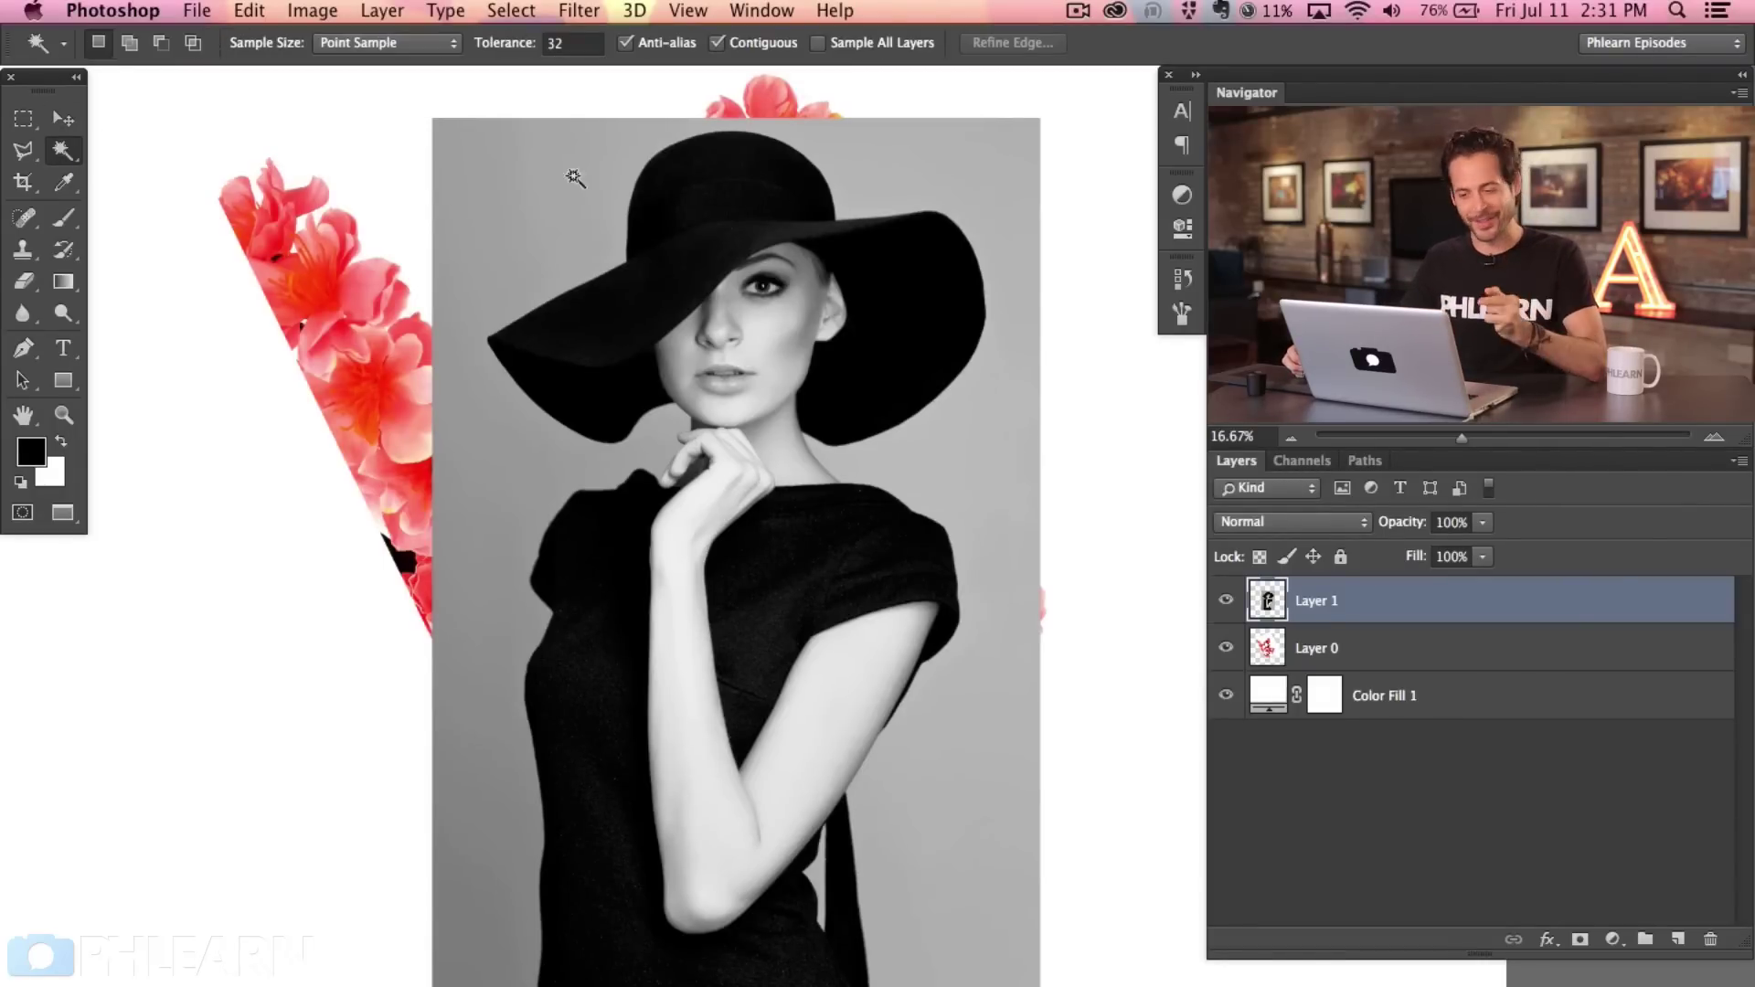
left_click_drag(495, 45, 512, 48)
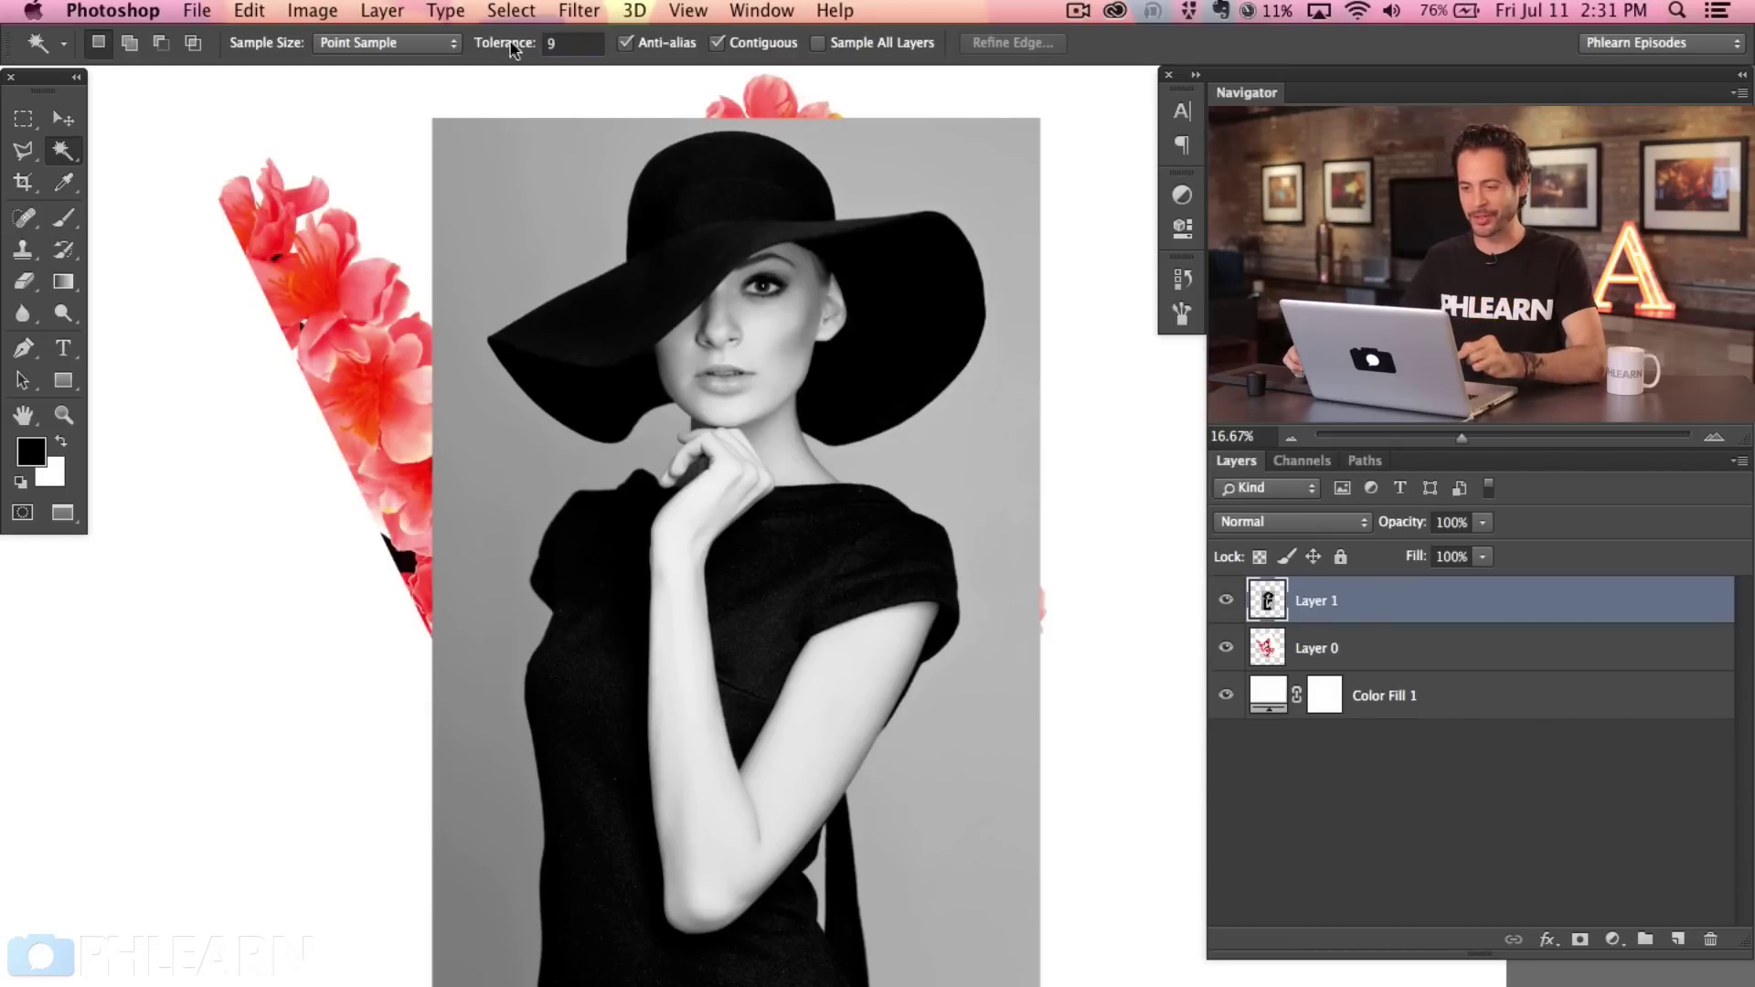
left_click(914, 169)
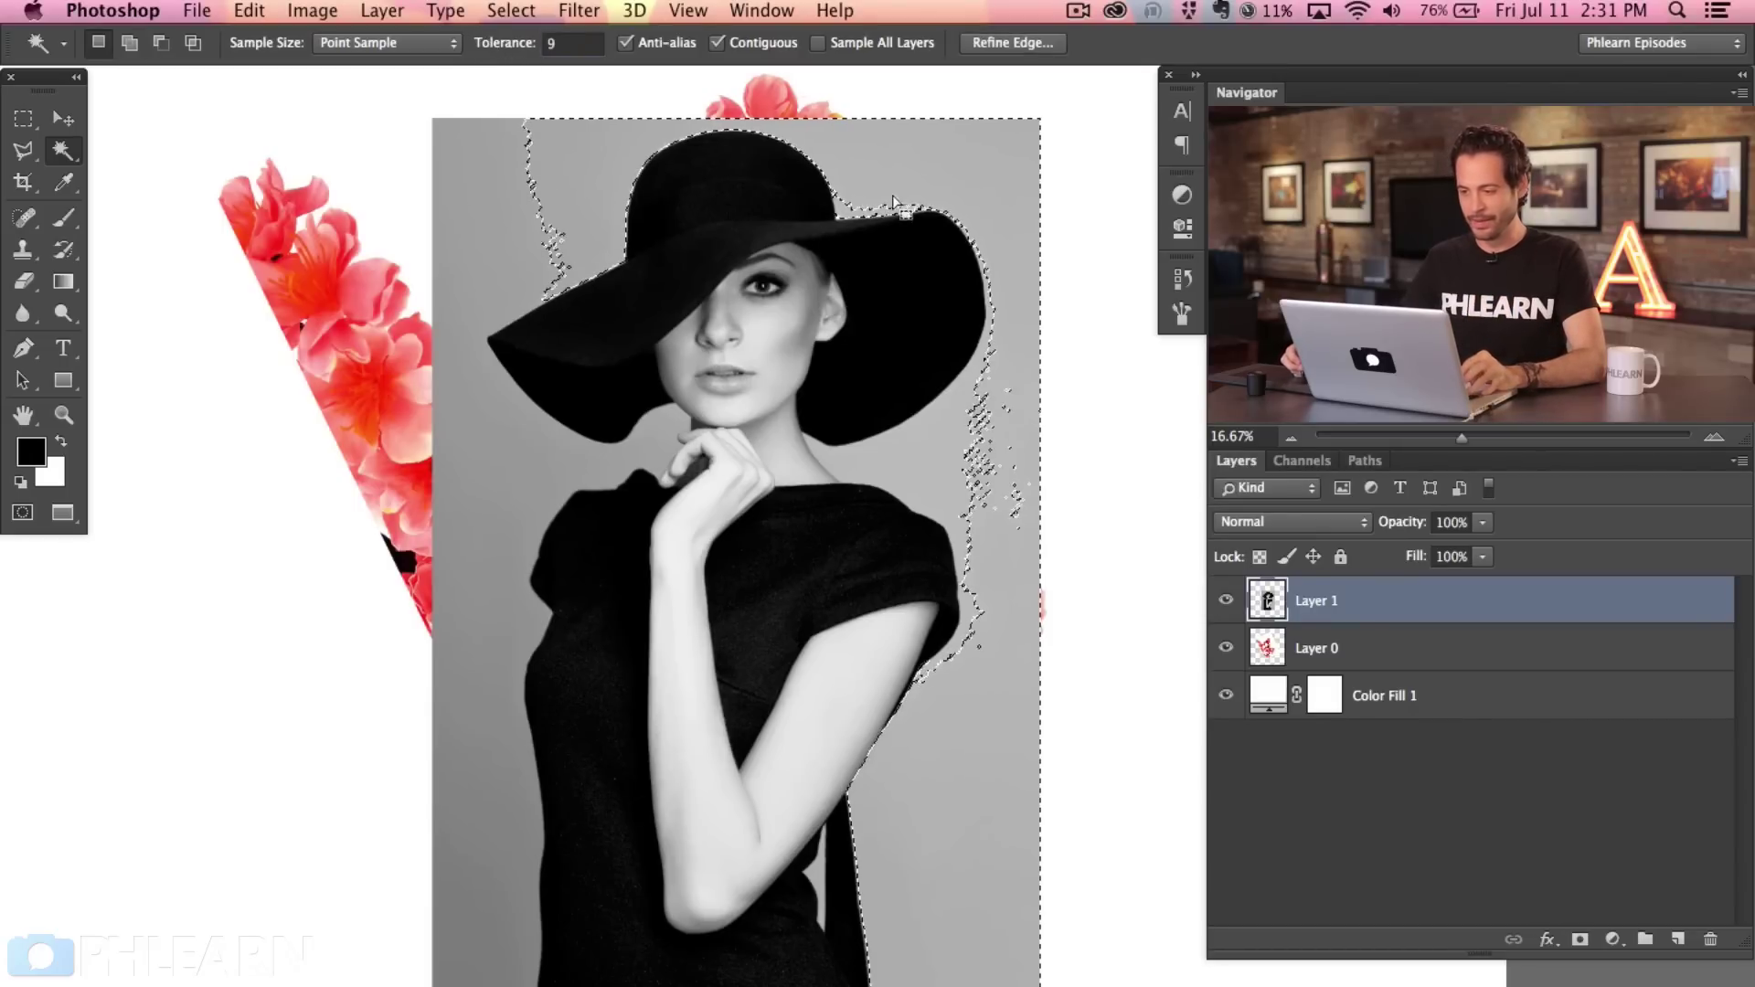
Add the remaining gray backdrop areas to the selection at tolerance 14 and create a layer mask from it on the portrait layer.
left_click_drag(512, 55, 528, 62)
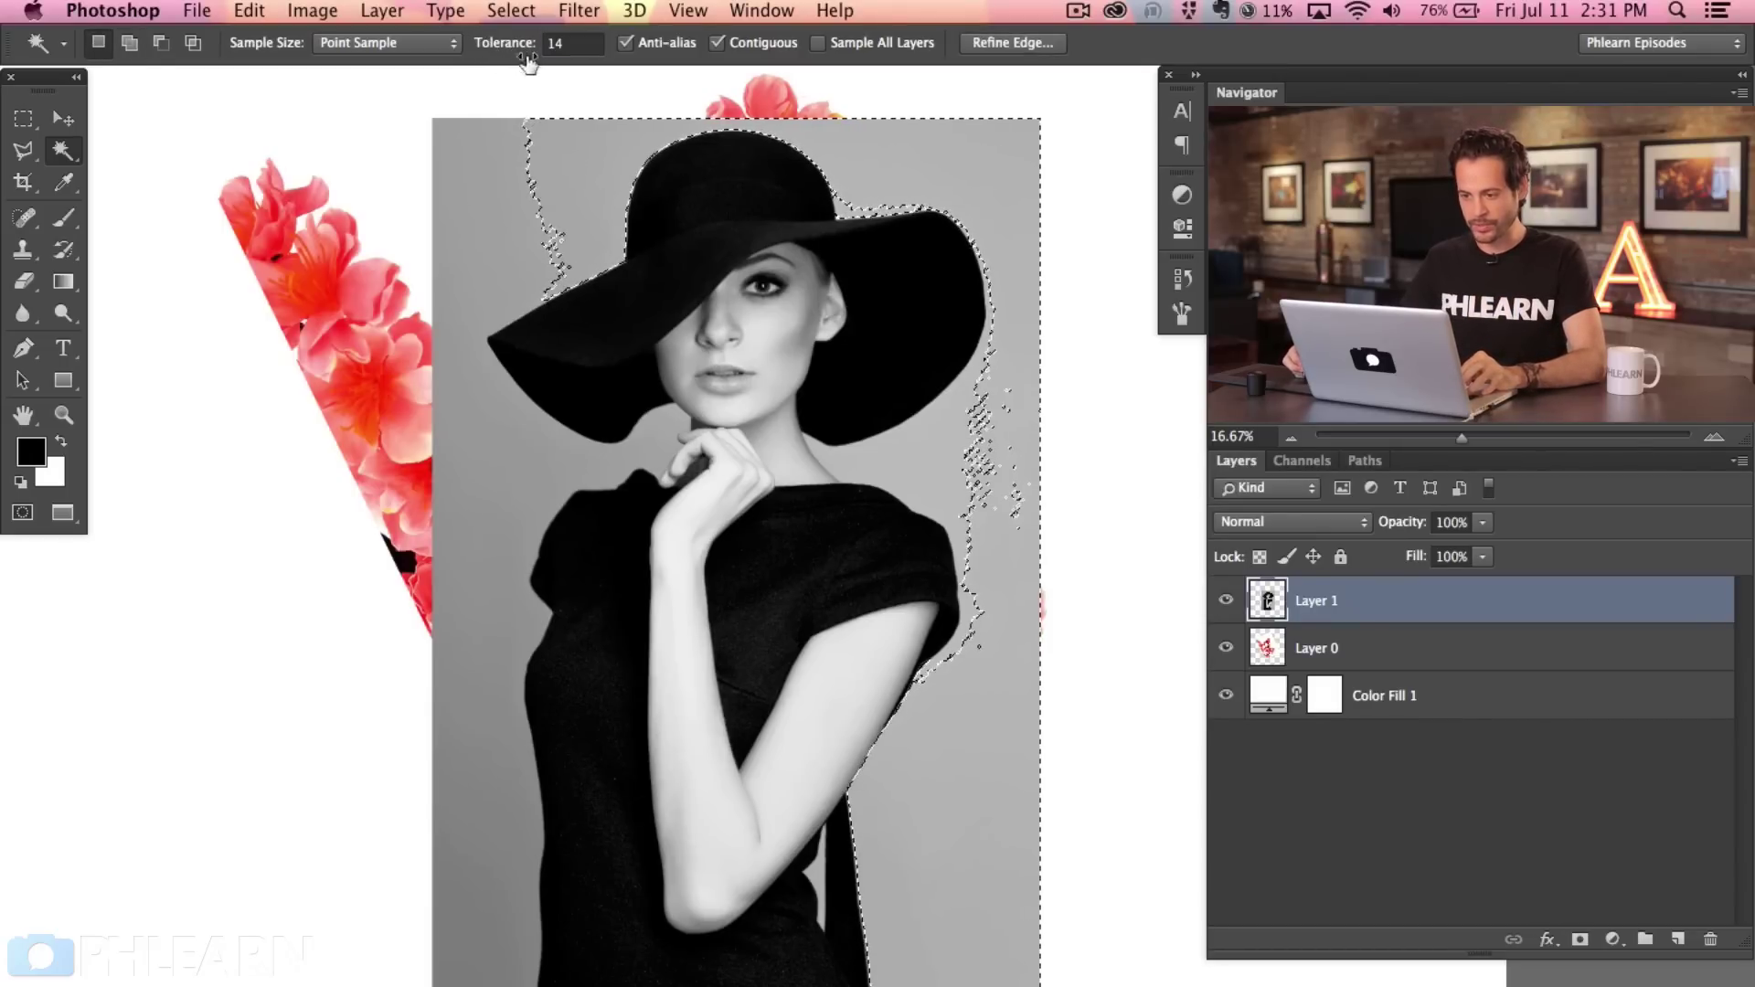
left_click(528, 221, "shift")
left_click(853, 427, "shift")
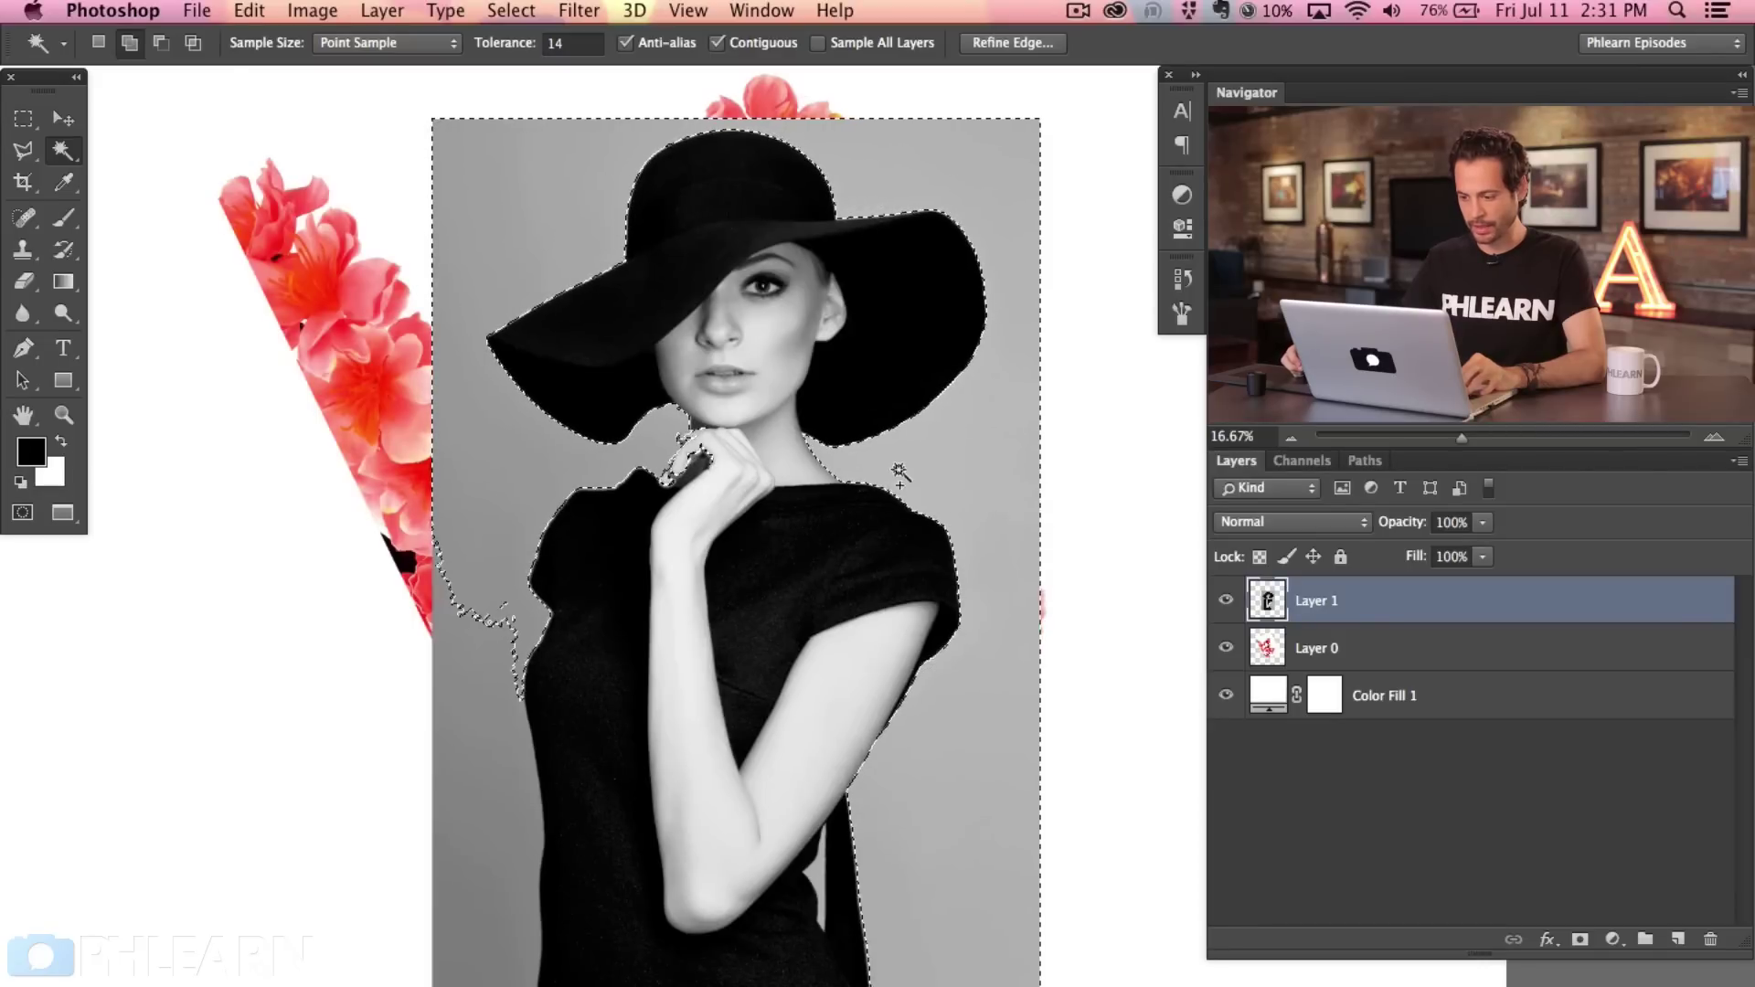
left_click(820, 885, "shift")
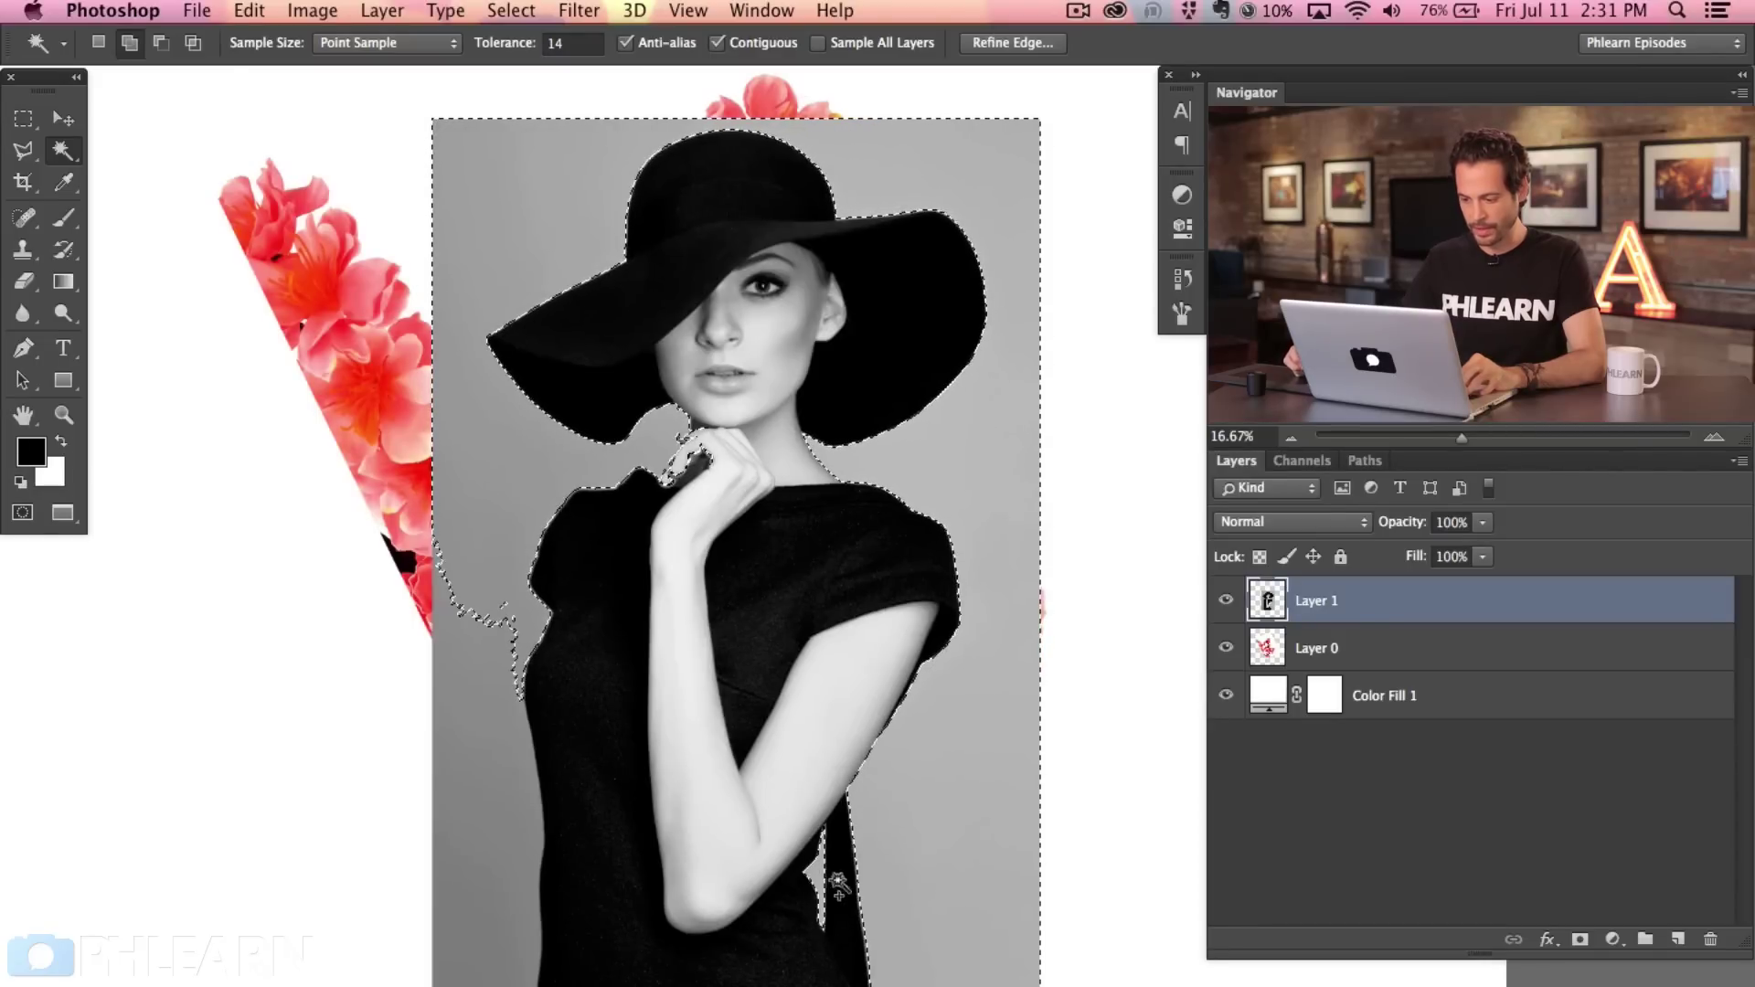
left_click(498, 855, "shift")
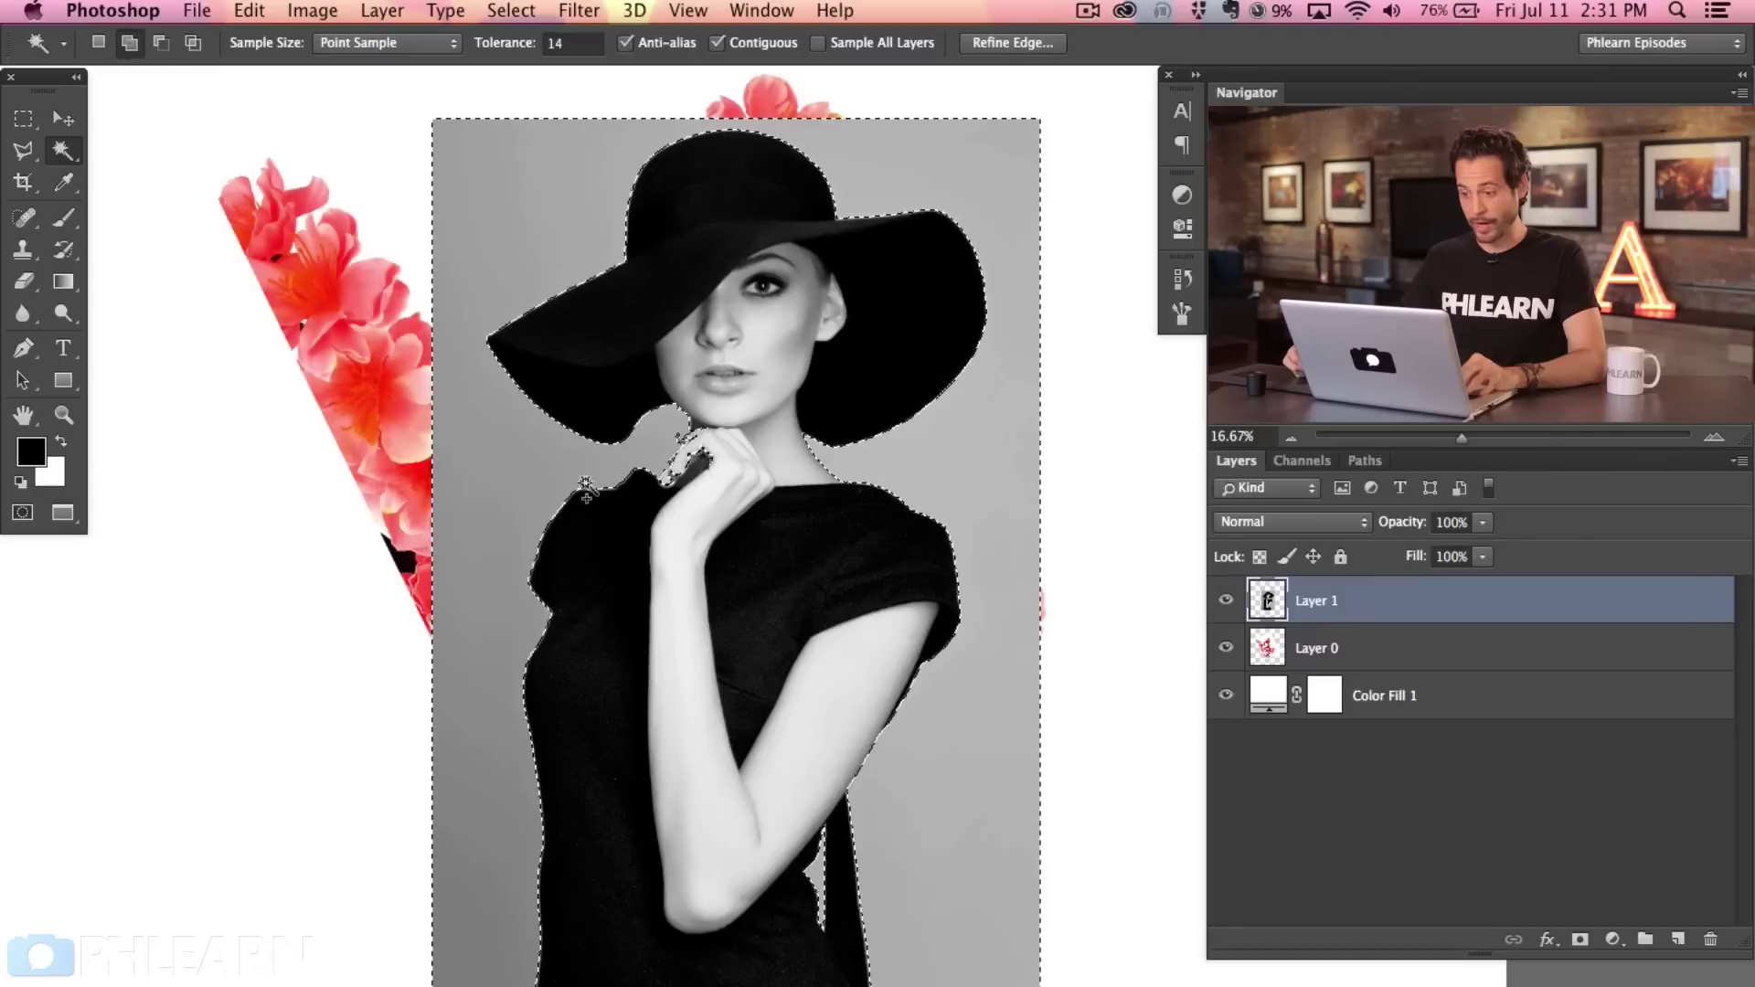
left_click(1579, 942)
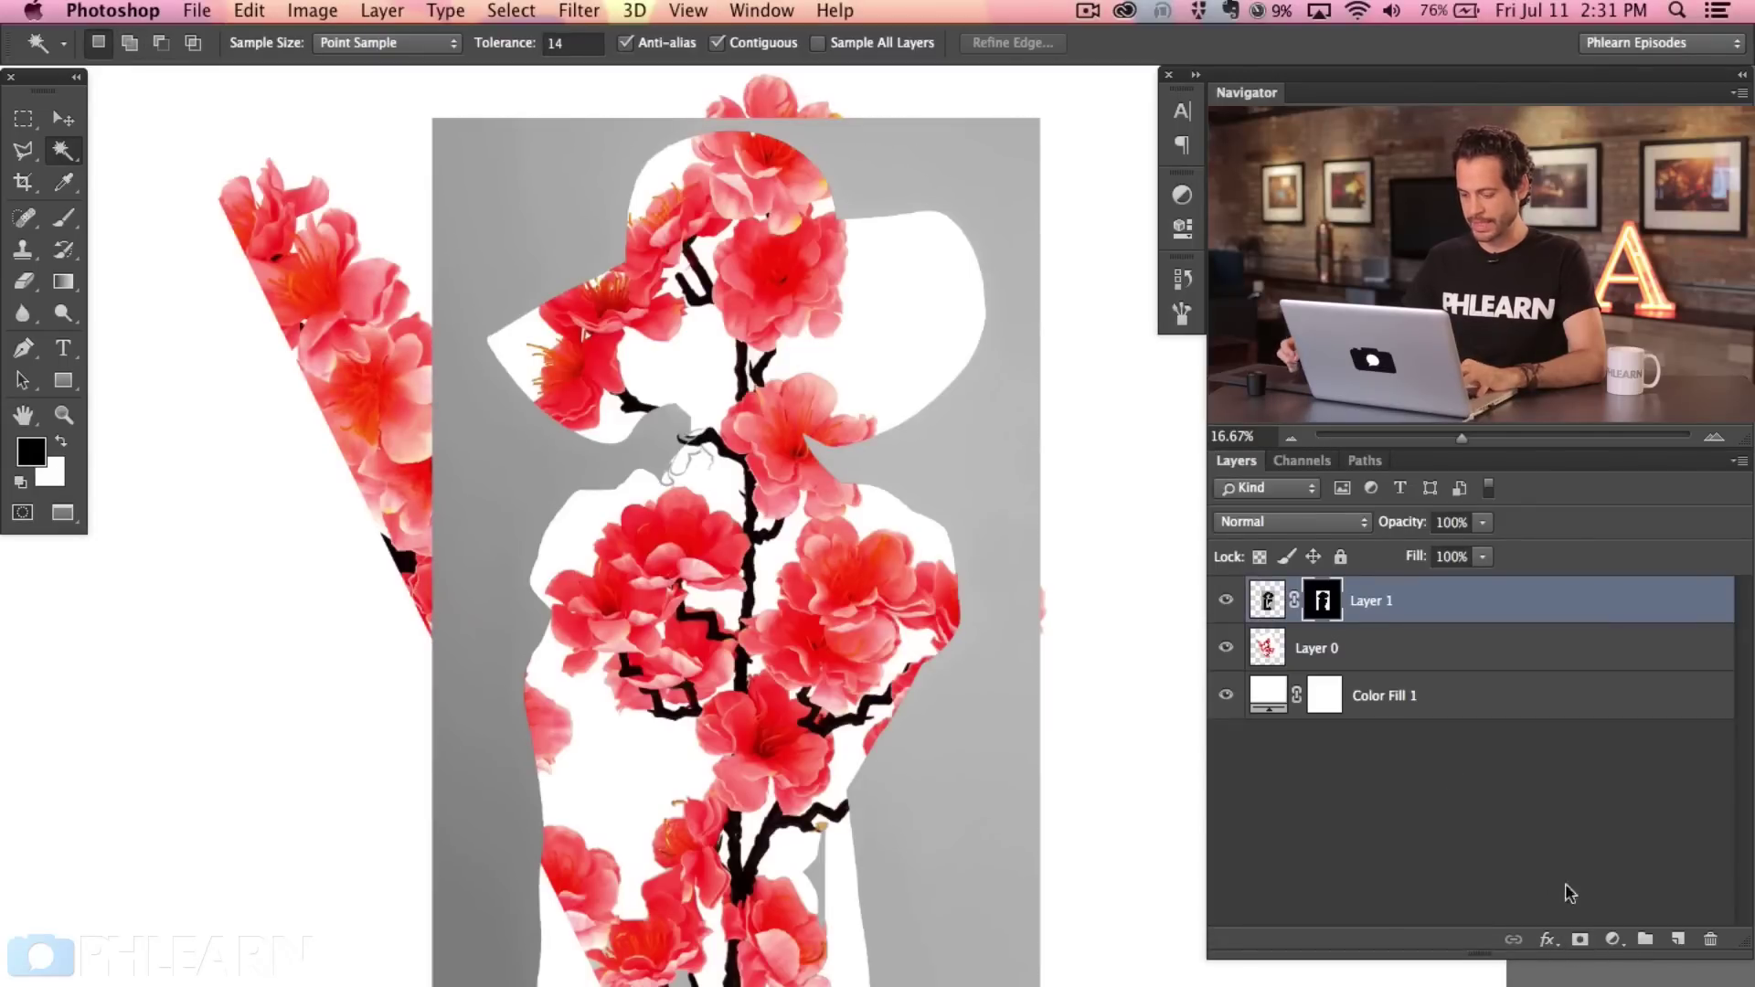
Invert the portrait's layer mask to reveal the woman instead of the backdrop, and set the portrait layer's blending to Lighten.
key("super+i")
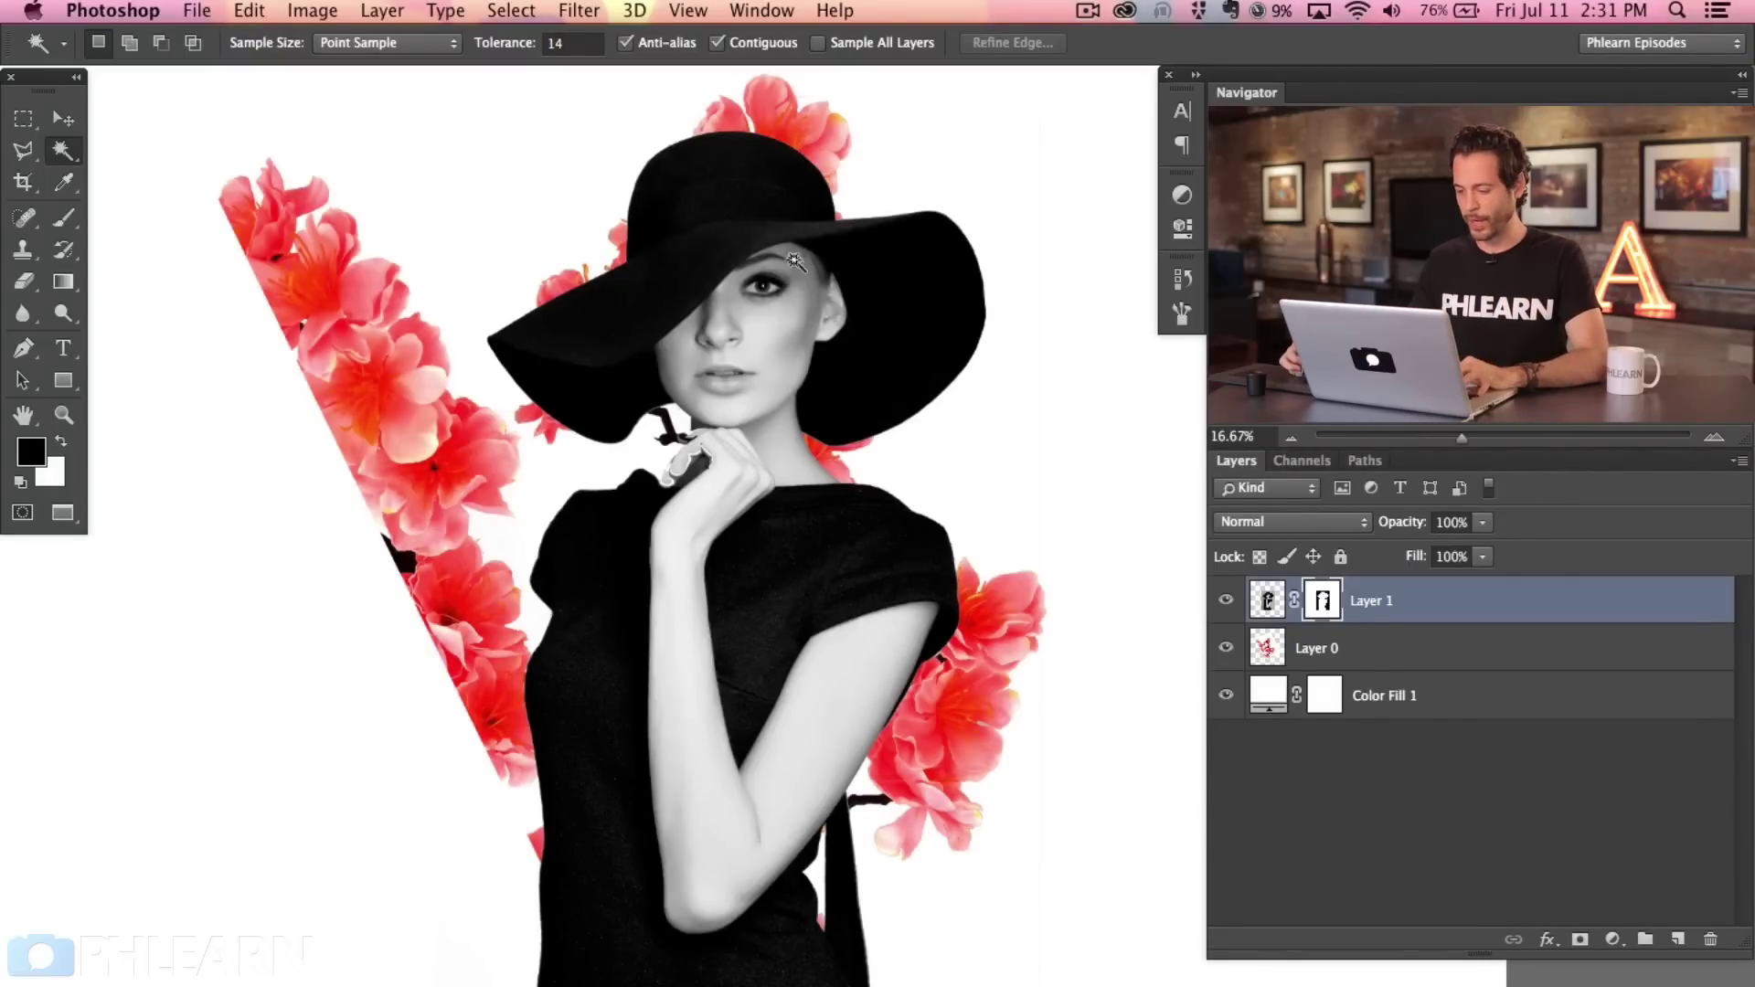
left_click(1271, 525)
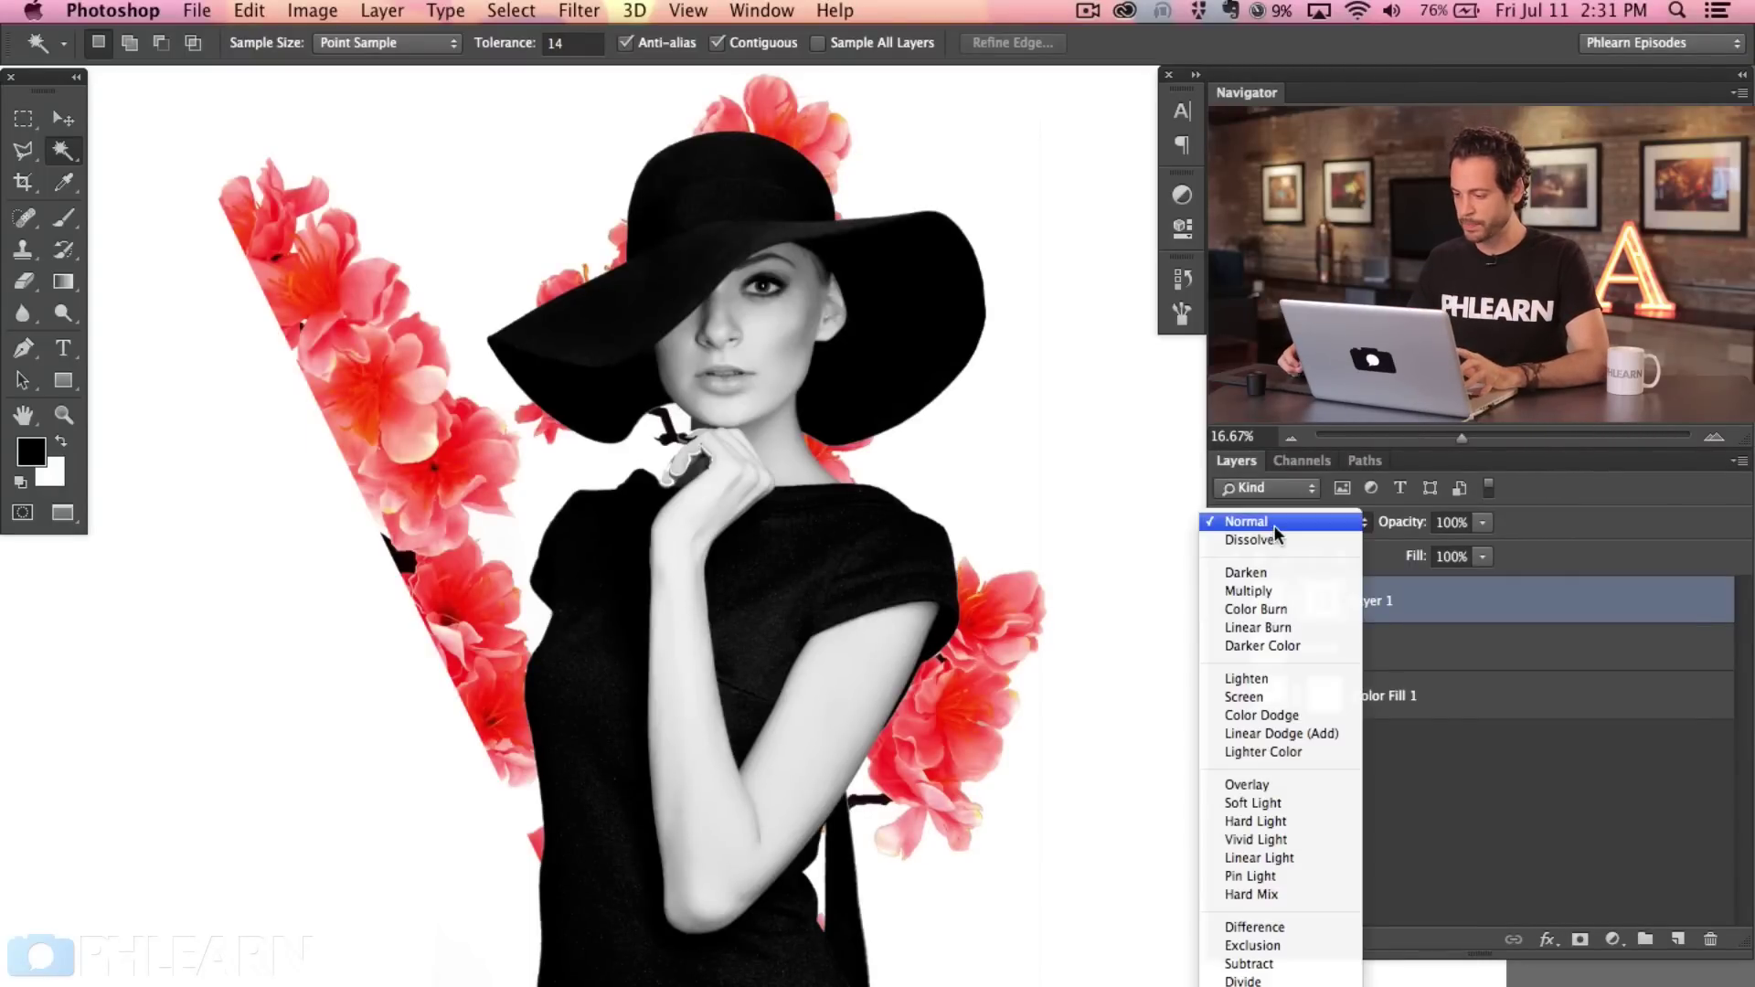
left_click(1268, 677)
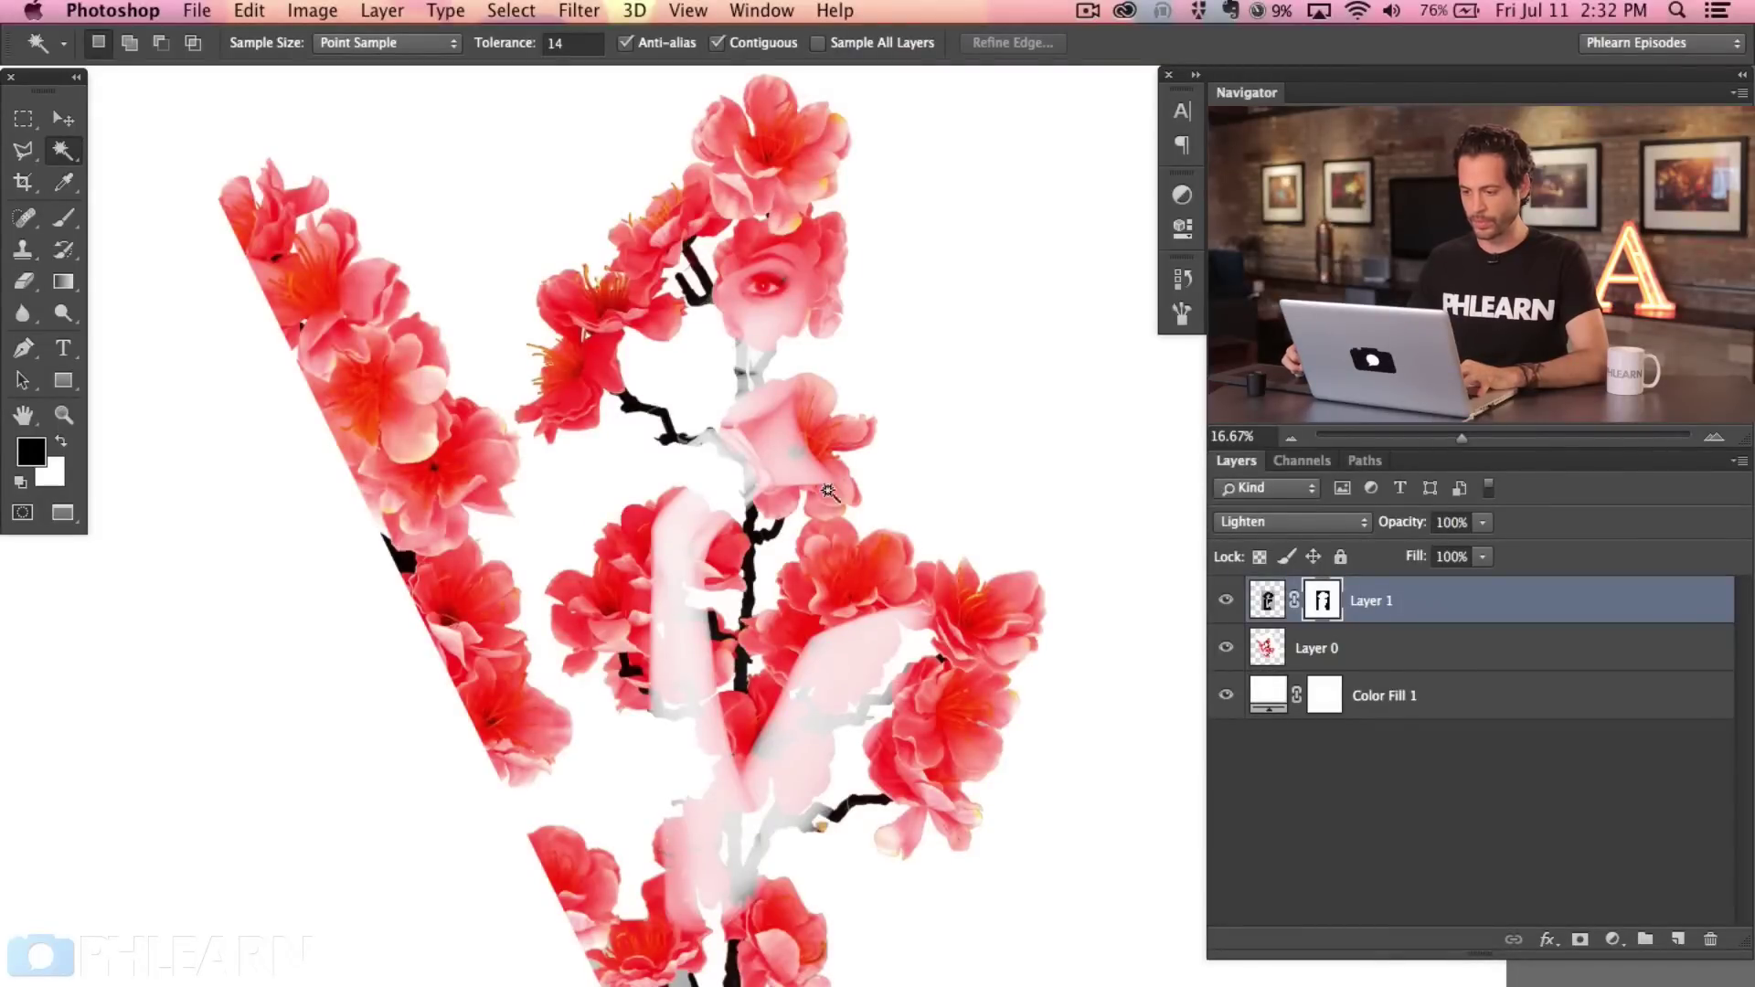
Reposition the portrait slightly over the blossoms and adjust its size with Free Transform.
key("v")
mouse_move(843, 640)
left_mouse_down()
mouse_move(845, 673)
mouse_move(857, 652)
left_mouse_up()
key("ctrl+t")
scroll(1023, 962, "down", 2)
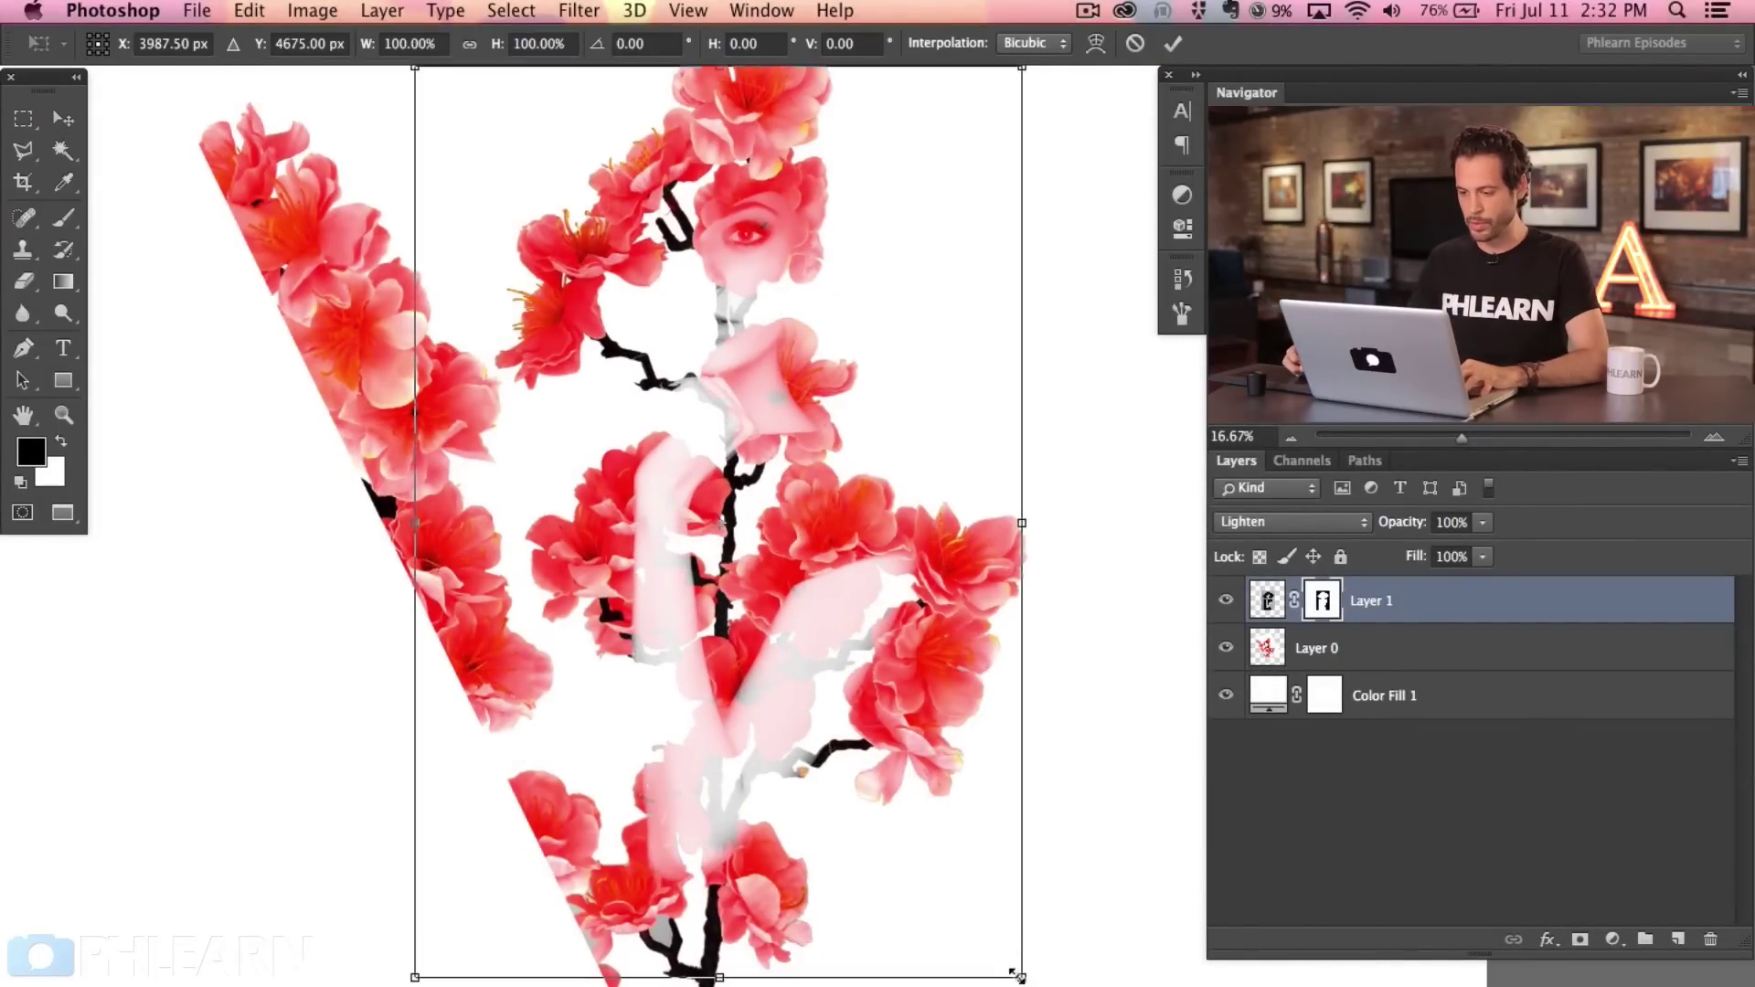
left_click_drag(1016, 975, 1040, 900)
mouse_move(923, 683)
left_mouse_down()
mouse_move(925, 710)
mouse_move(920, 686)
left_mouse_up()
key("Return")
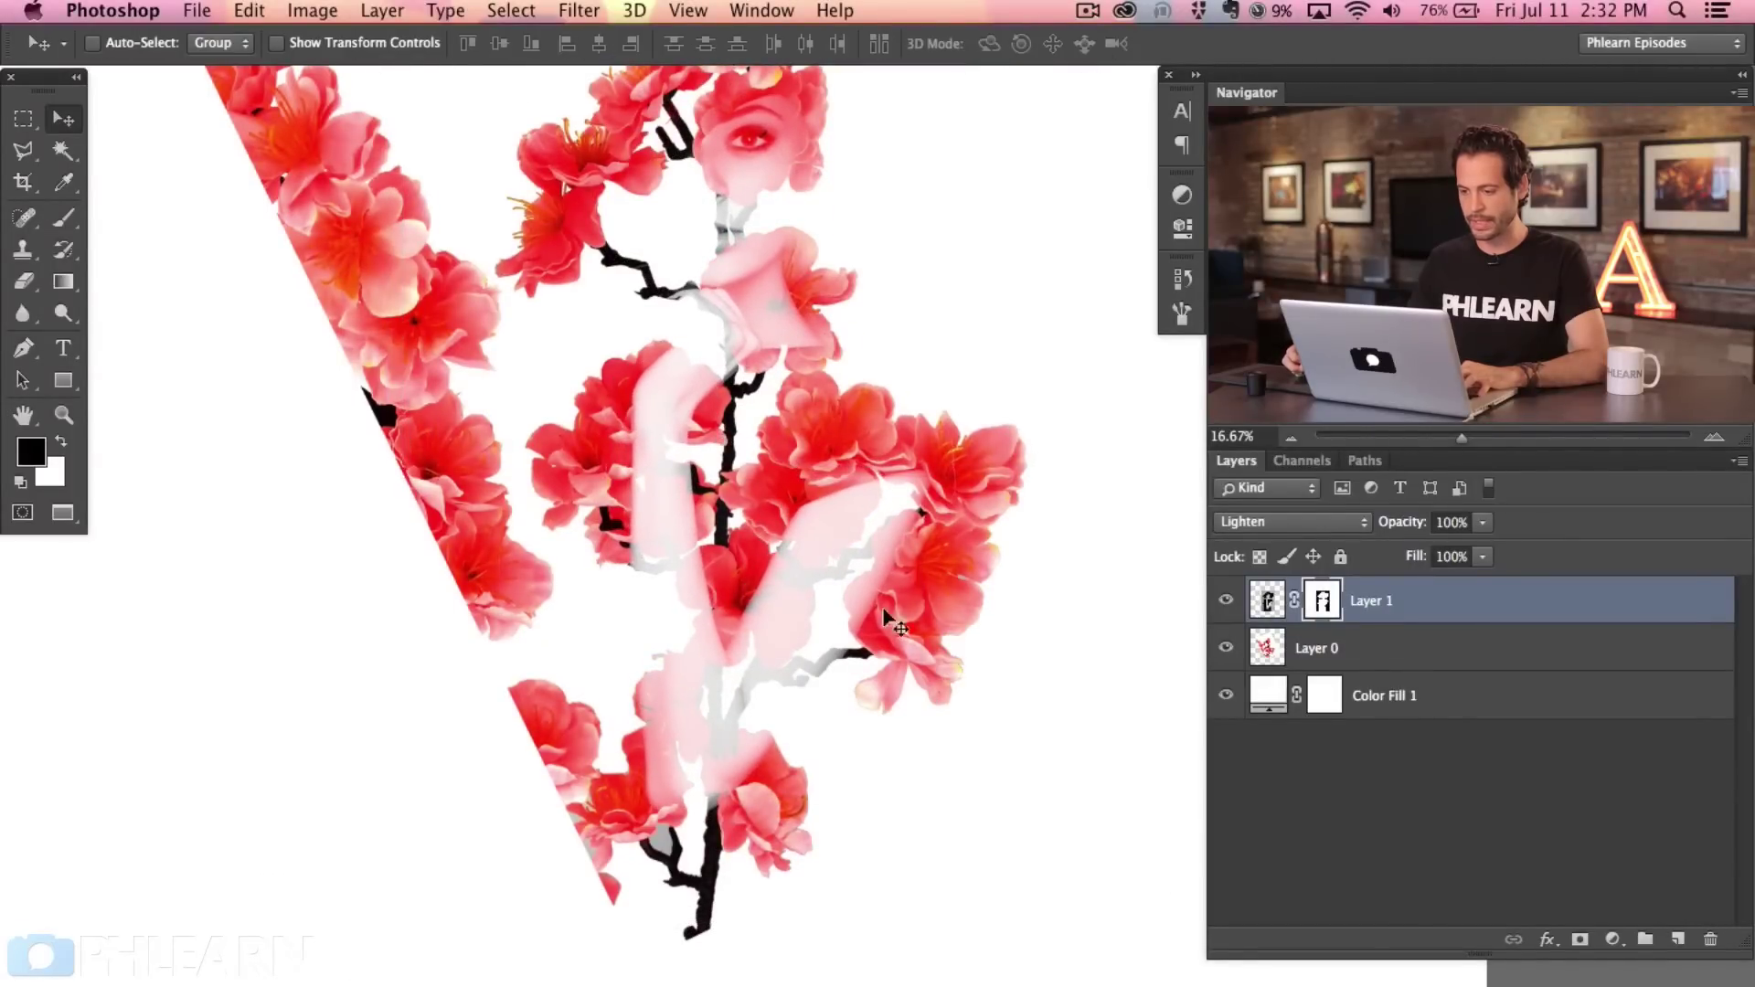
scroll(883, 625, "up", 5)
mouse_move(882, 627)
left_mouse_down()
mouse_move(863, 606)
mouse_move(865, 654)
left_mouse_up()
scroll(864, 655, "down", 2)
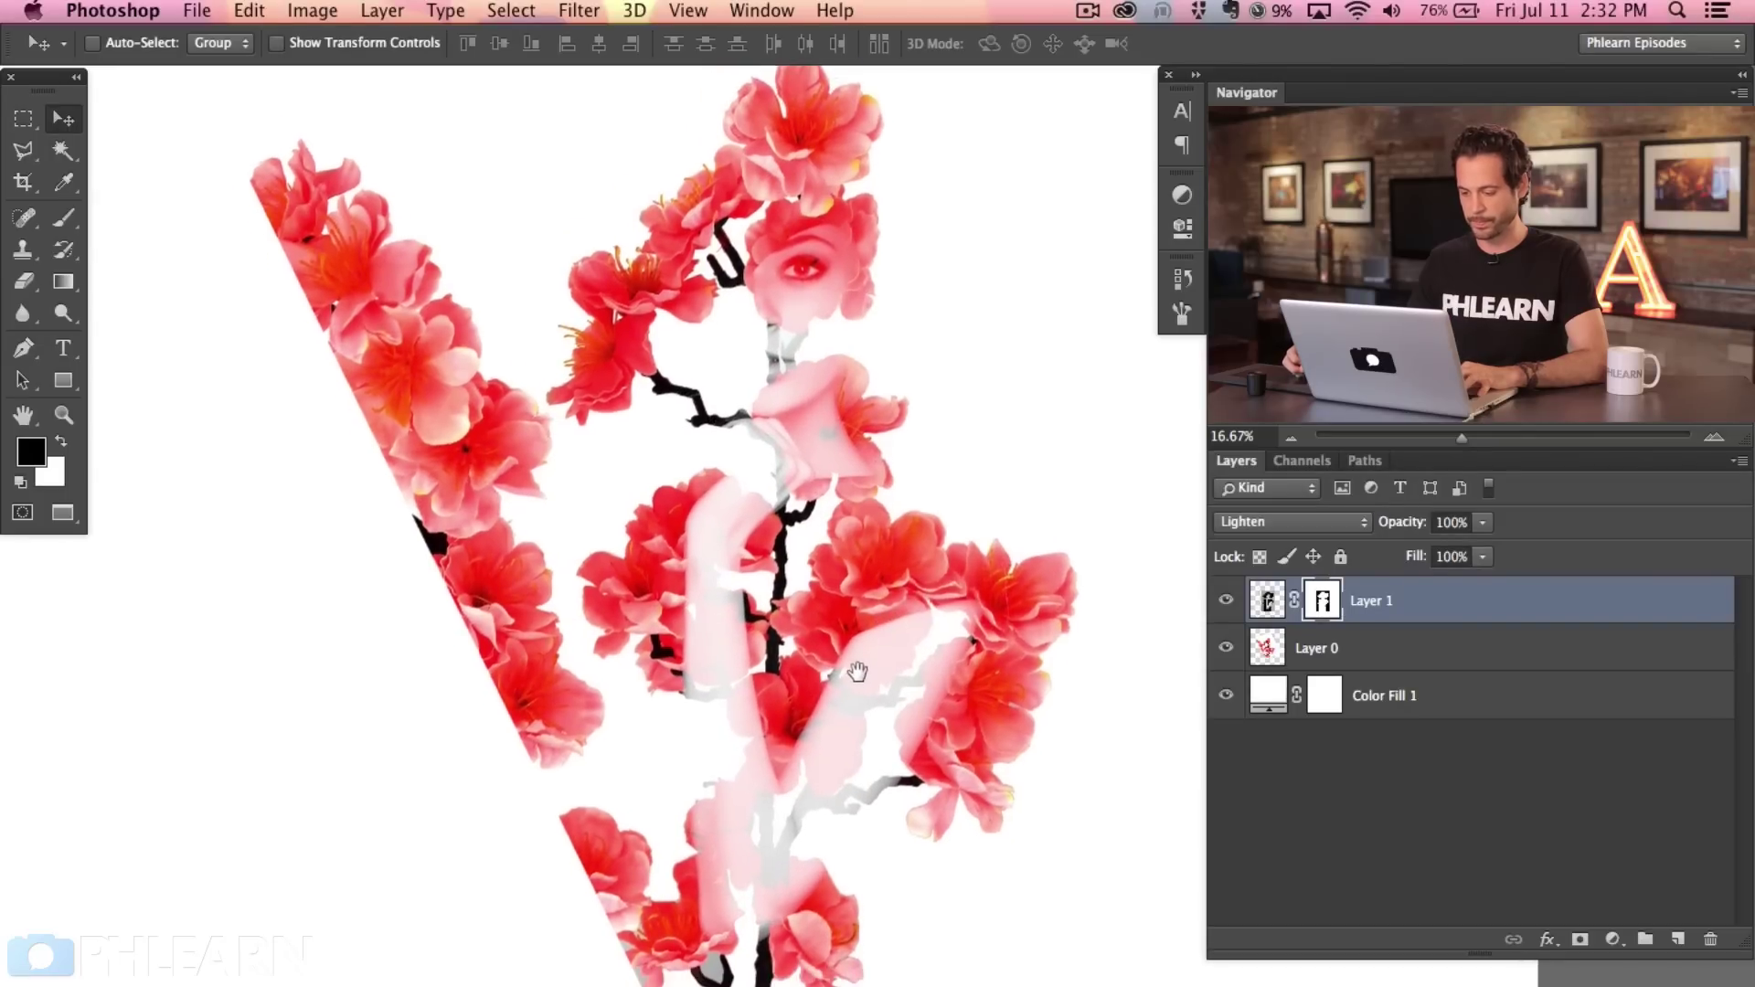
scroll(857, 671, "down", 2)
Compare the composite with the blossom layer hidden and shown.
left_click(1225, 649)
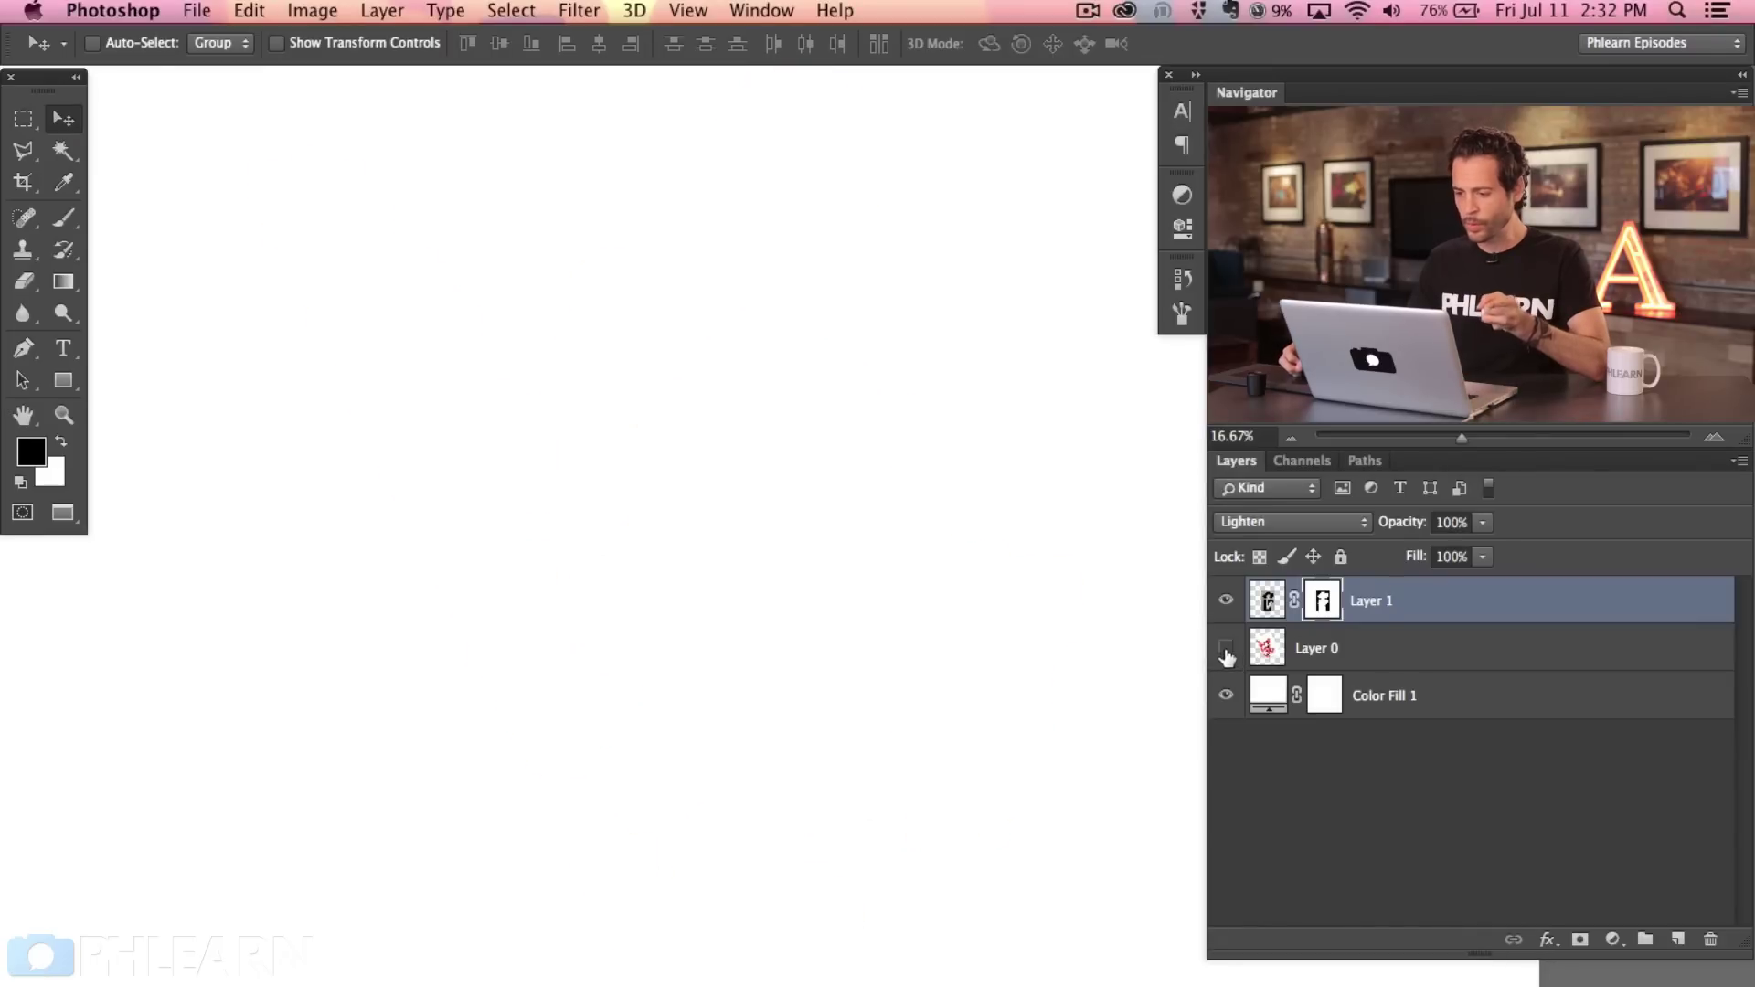
left_click(1226, 648)
double_click(1226, 648)
Add a layer mask to the blossom layer and mask out the slanted left branch with a freehand Lasso selection feathered 28.5 px.
left_click(1325, 649)
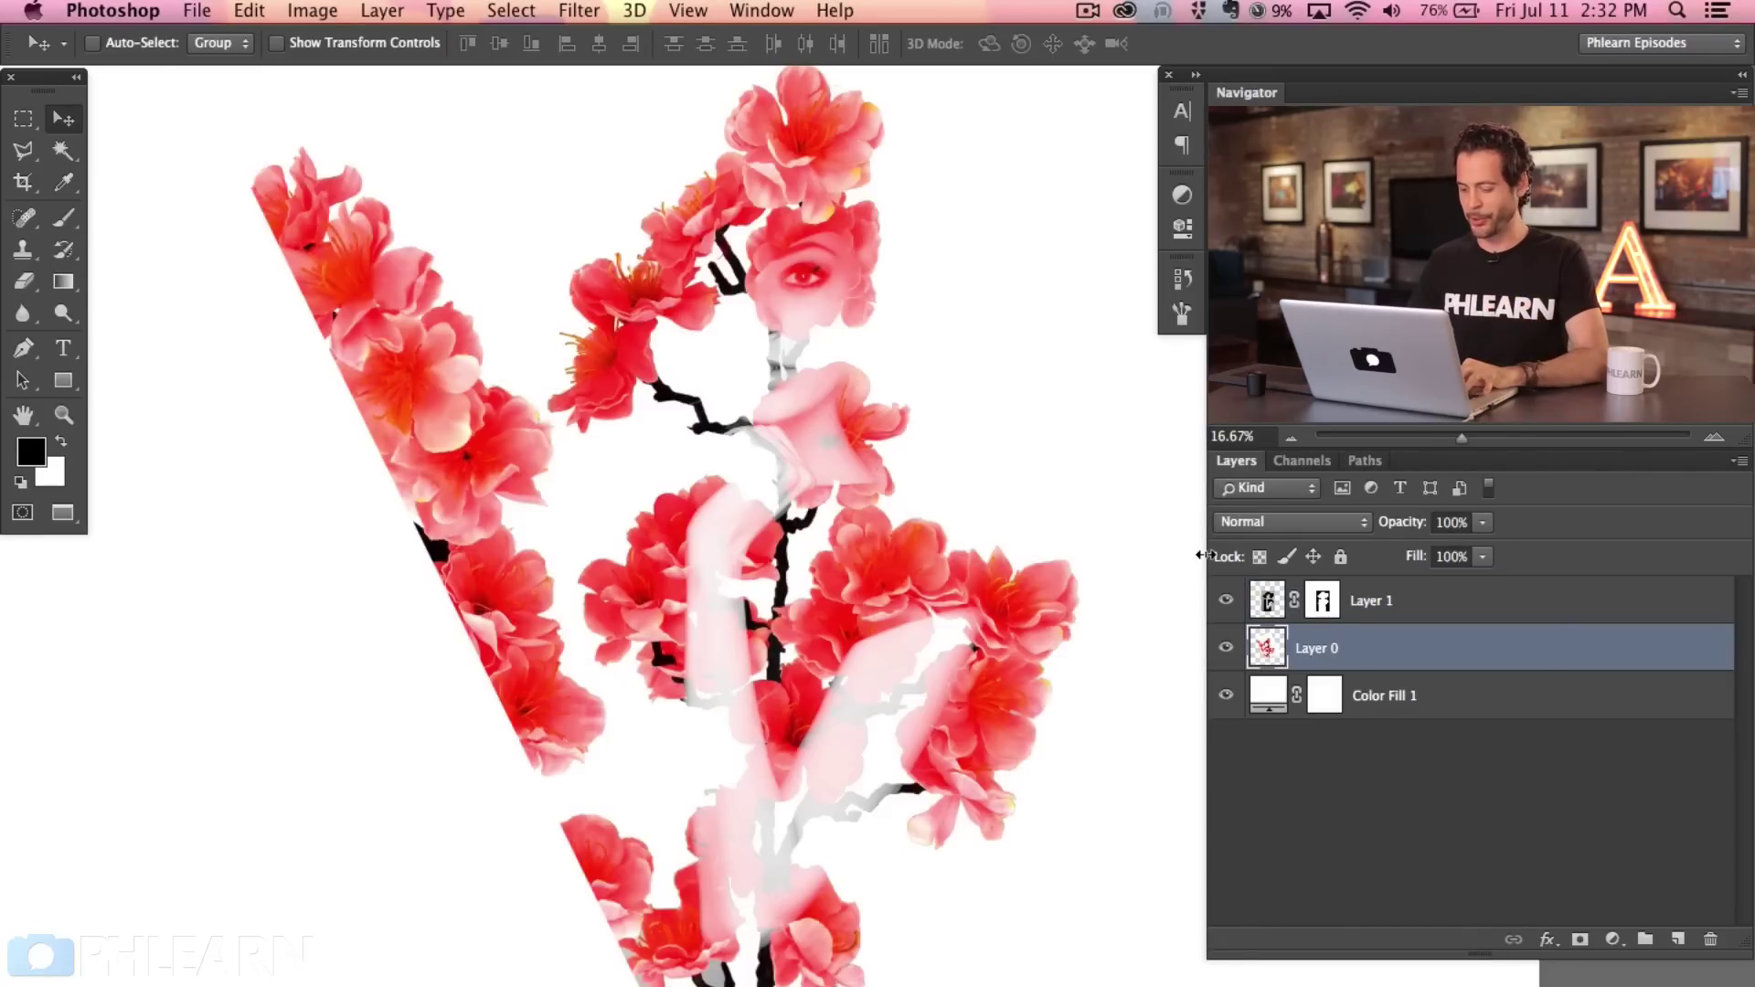
key("F2")
key("l")
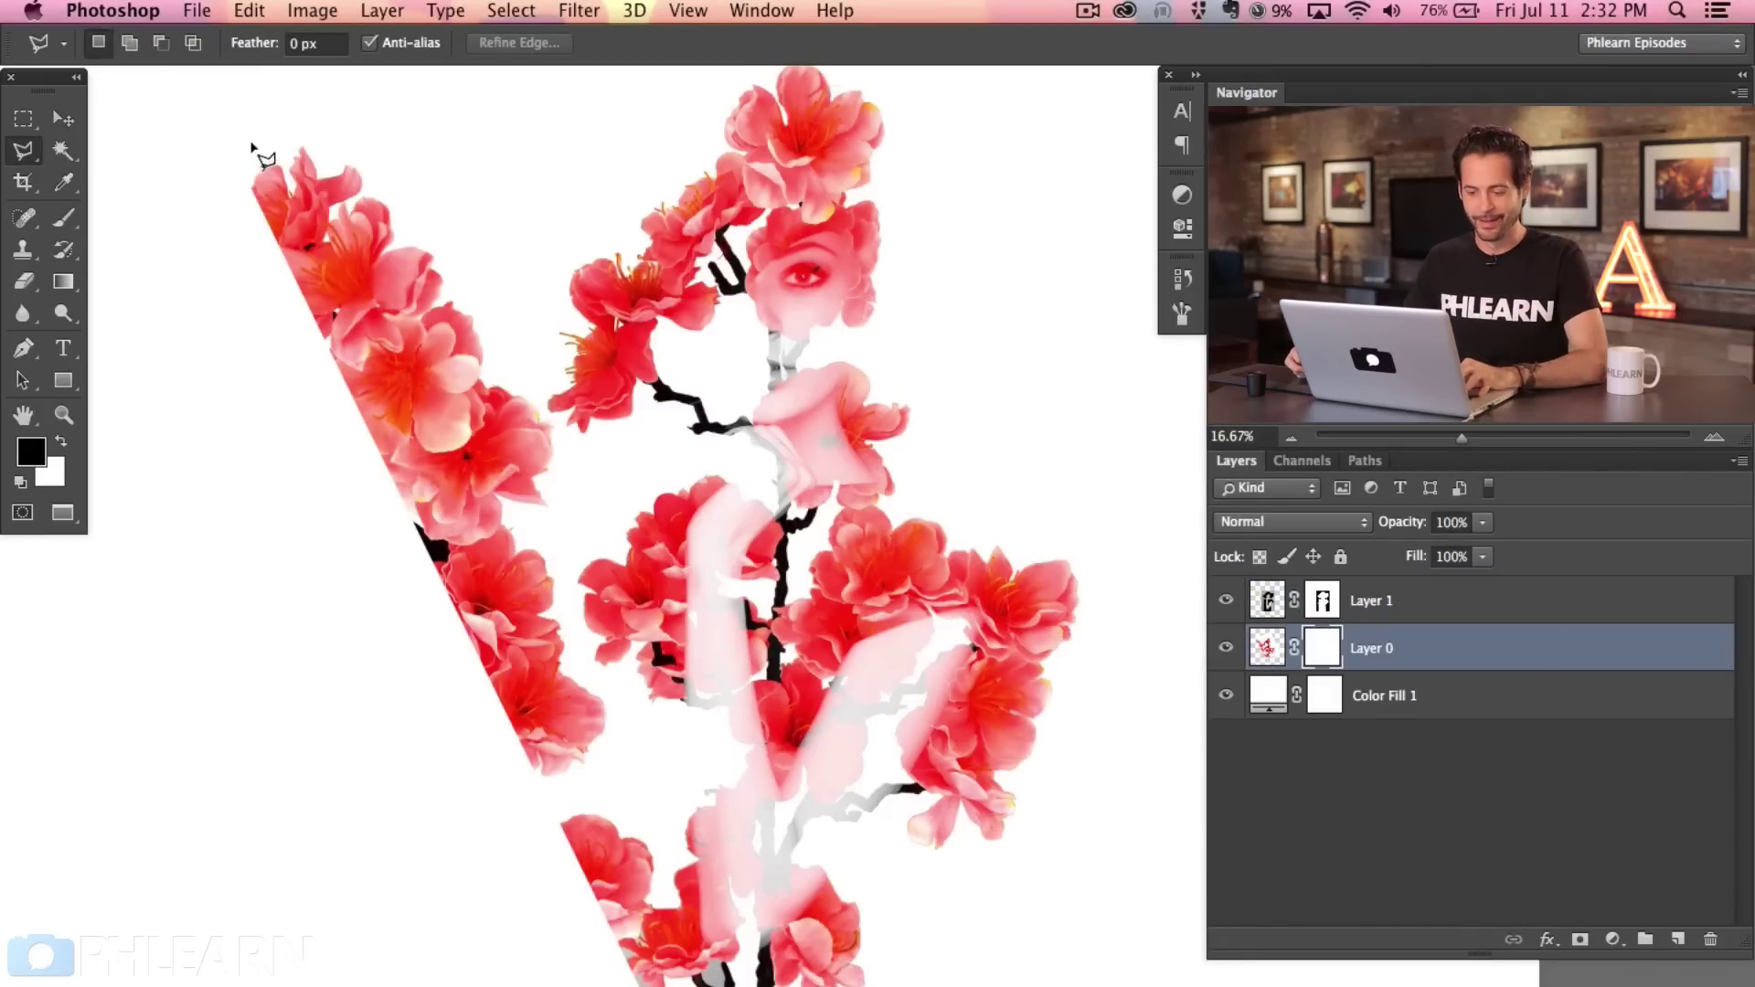
key("shift+l")
key("shift+l")
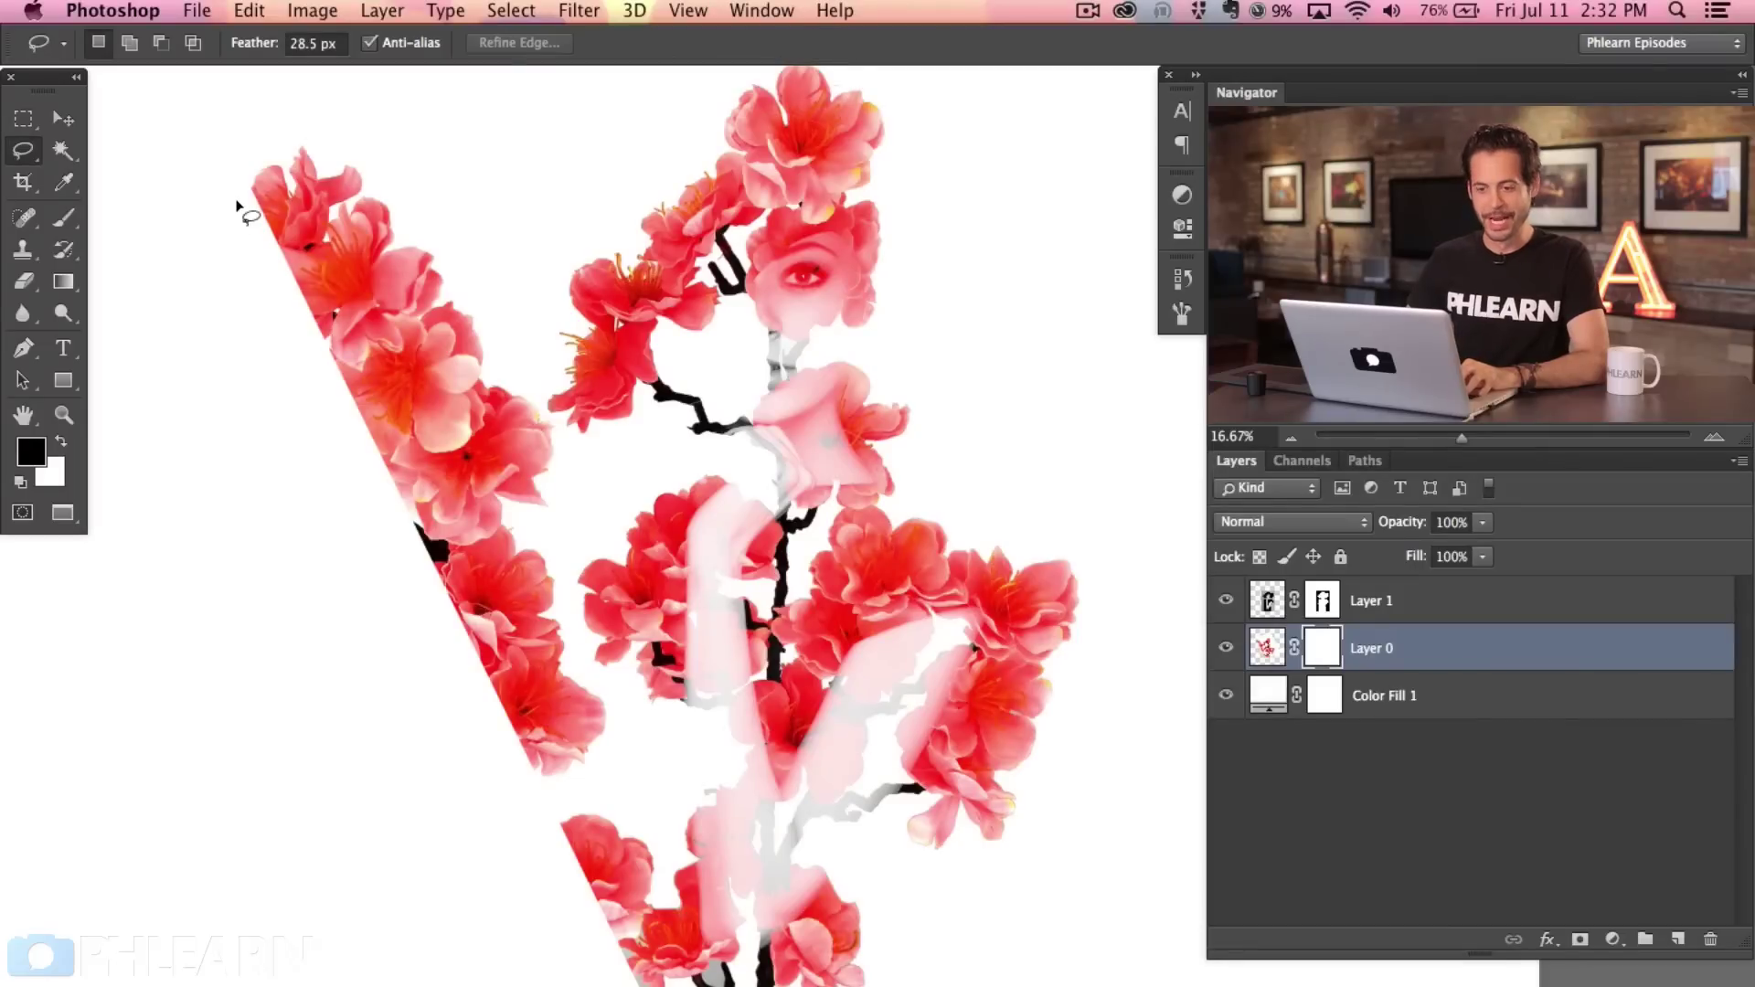
left_click_drag(199, 164, 269, 119)
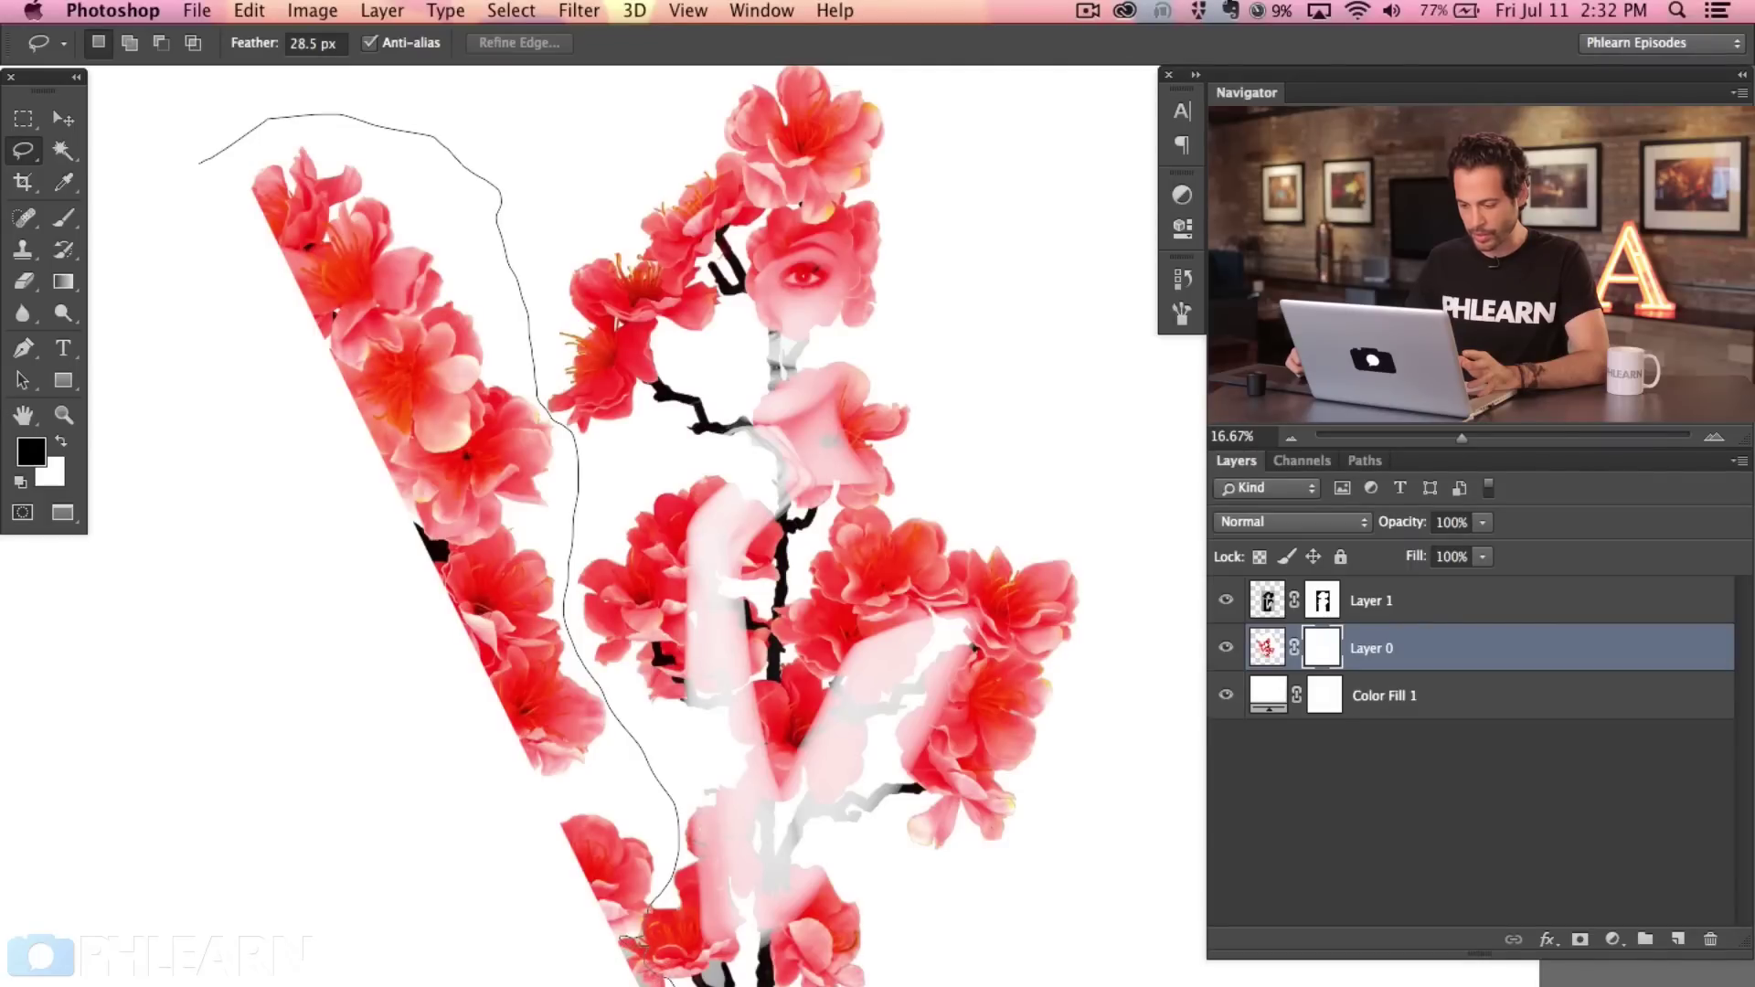
mouse_move(573, 969)
left_mouse_down()
mouse_move(302, 529)
mouse_move(201, 286)
mouse_move(193, 152)
mouse_move(162, 172)
left_mouse_up()
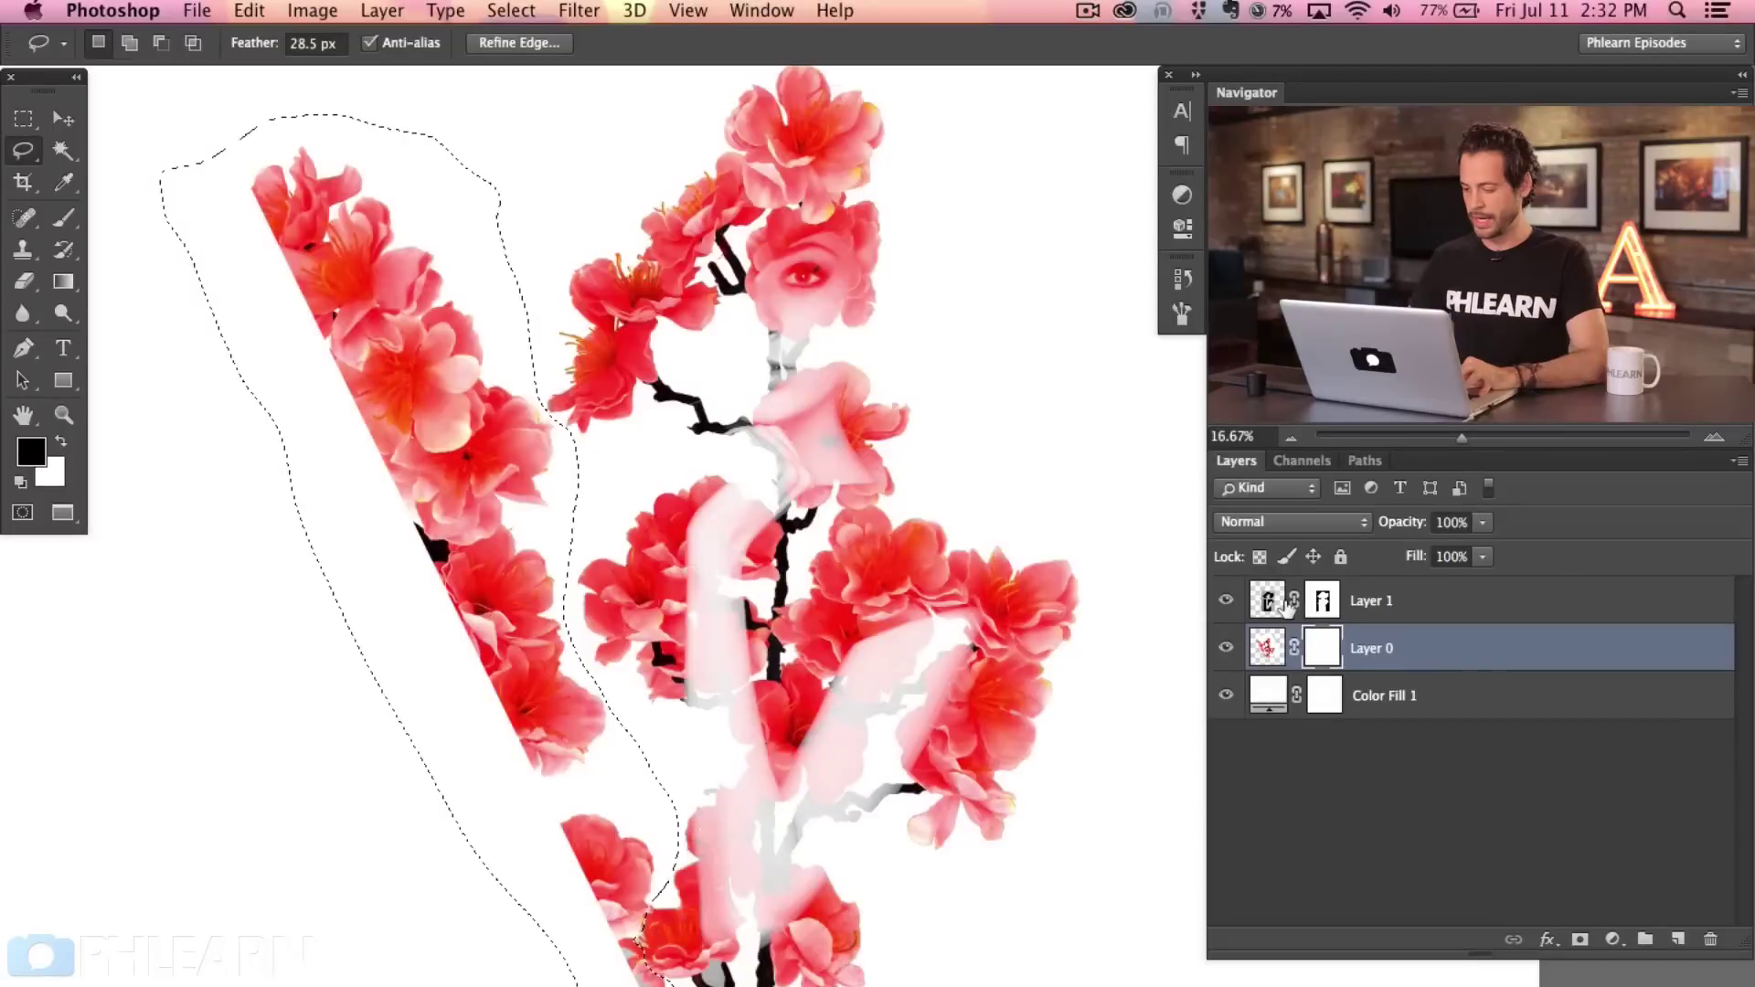
key("alt+BackSpace")
key("super+d")
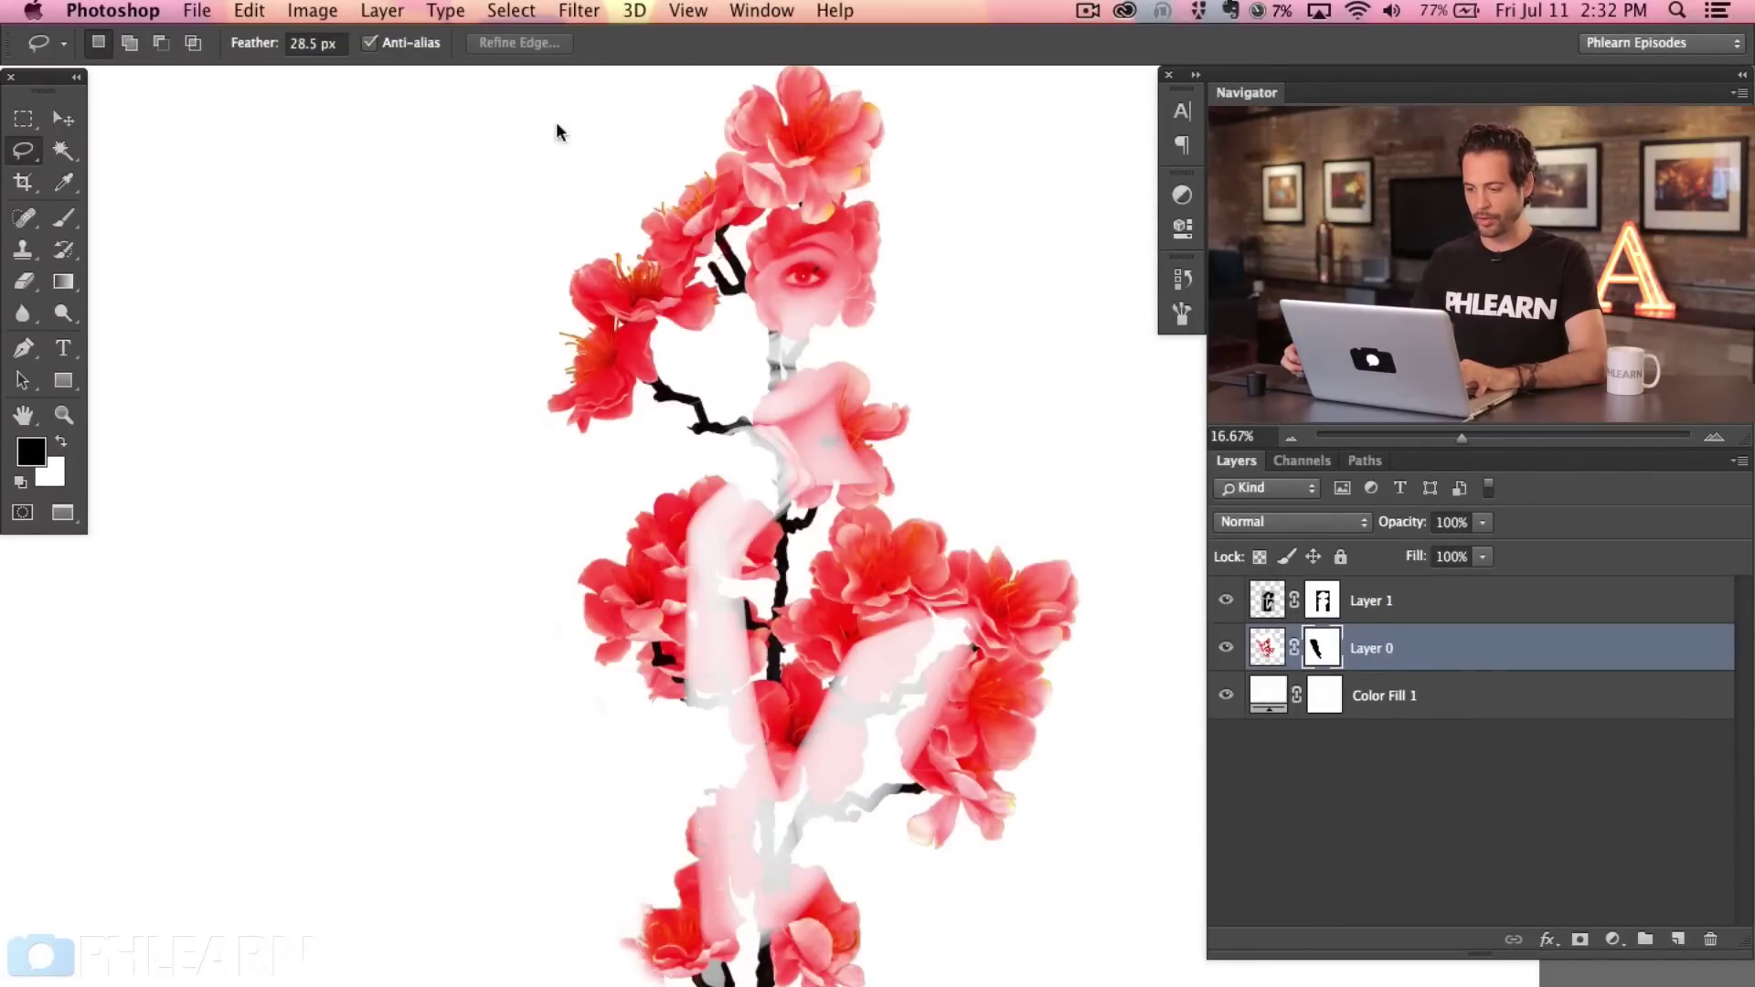
Select the leftover gray patch between the stems at the blossoms' base with the Magic Wand at tolerance 14 and delete it.
mouse_move(888, 531)
left_mouse_down()
mouse_move(800, 549)
mouse_move(812, 539)
left_mouse_up()
scroll(755, 413, "down", 2)
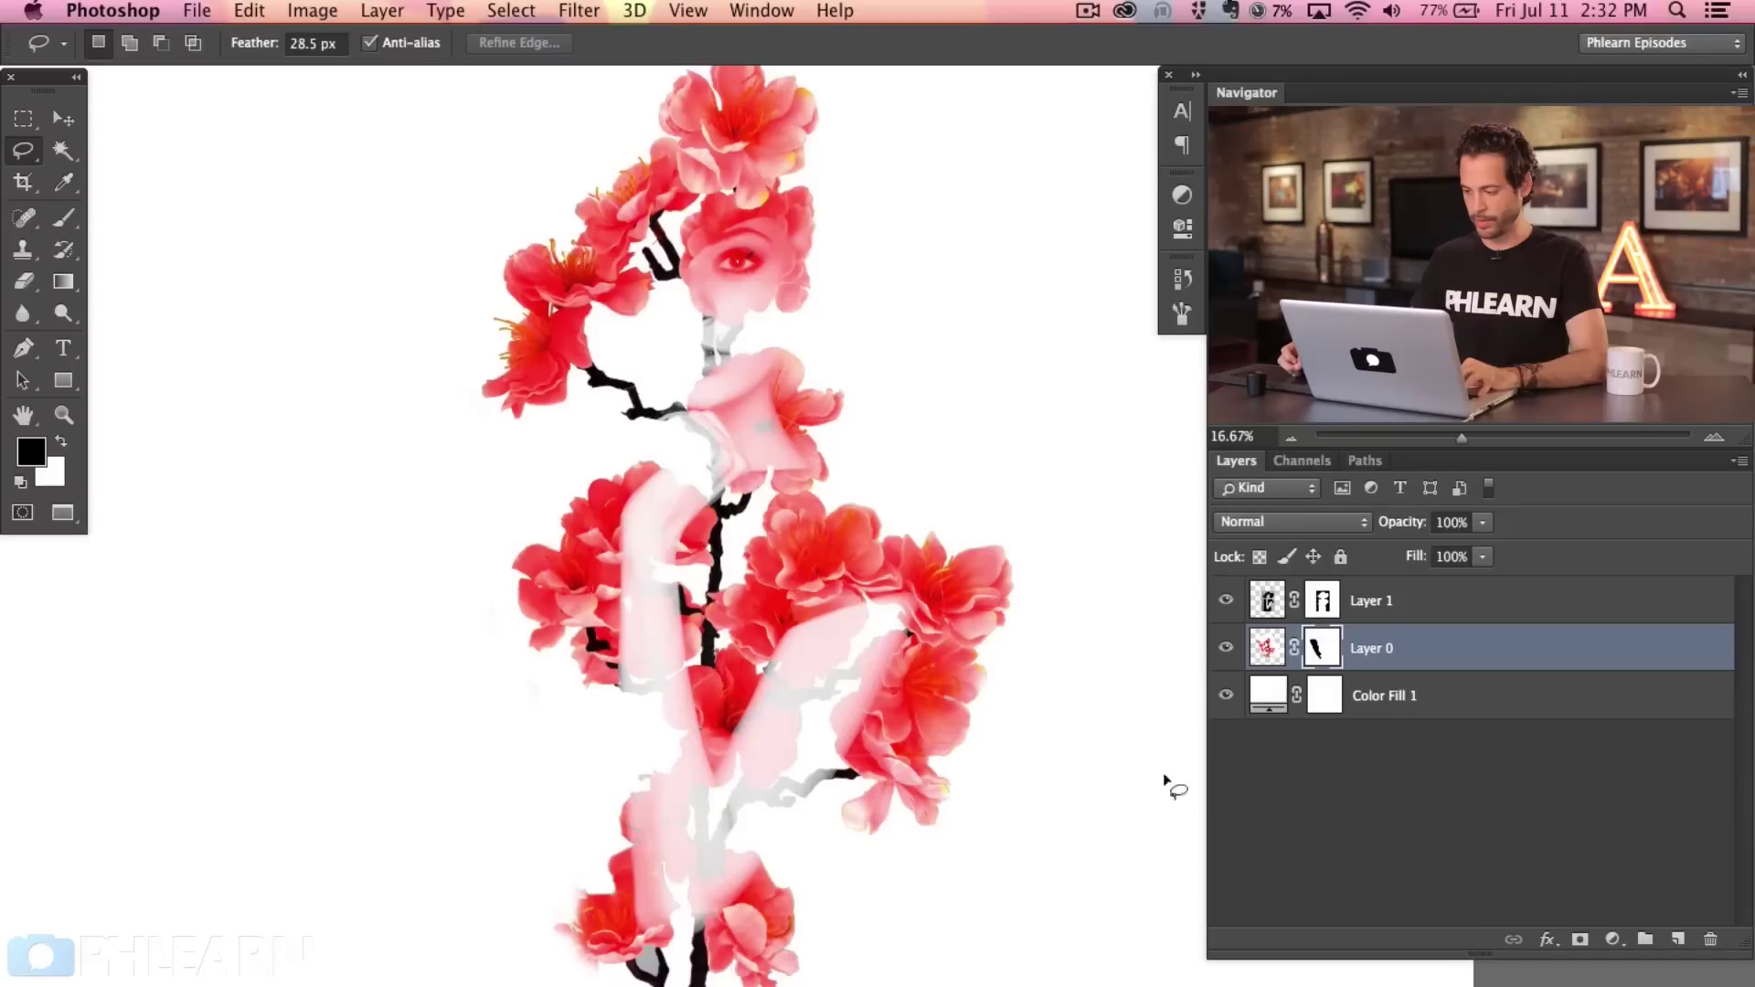
key("w")
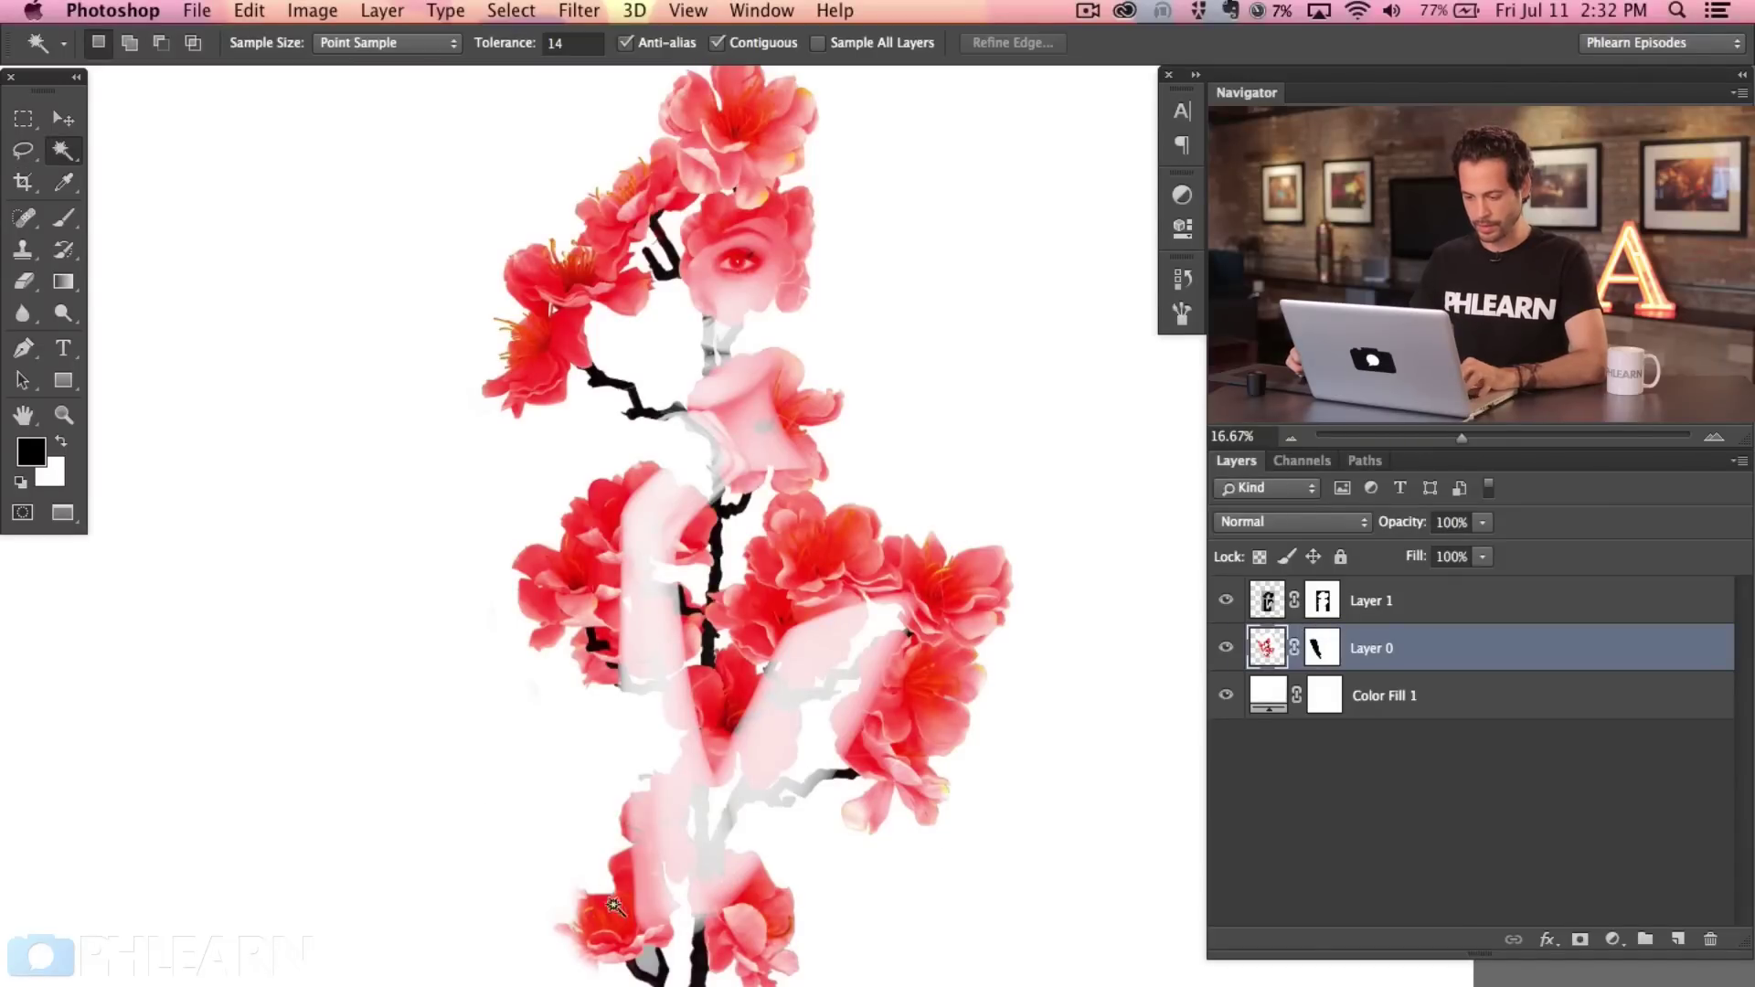
left_click(649, 964)
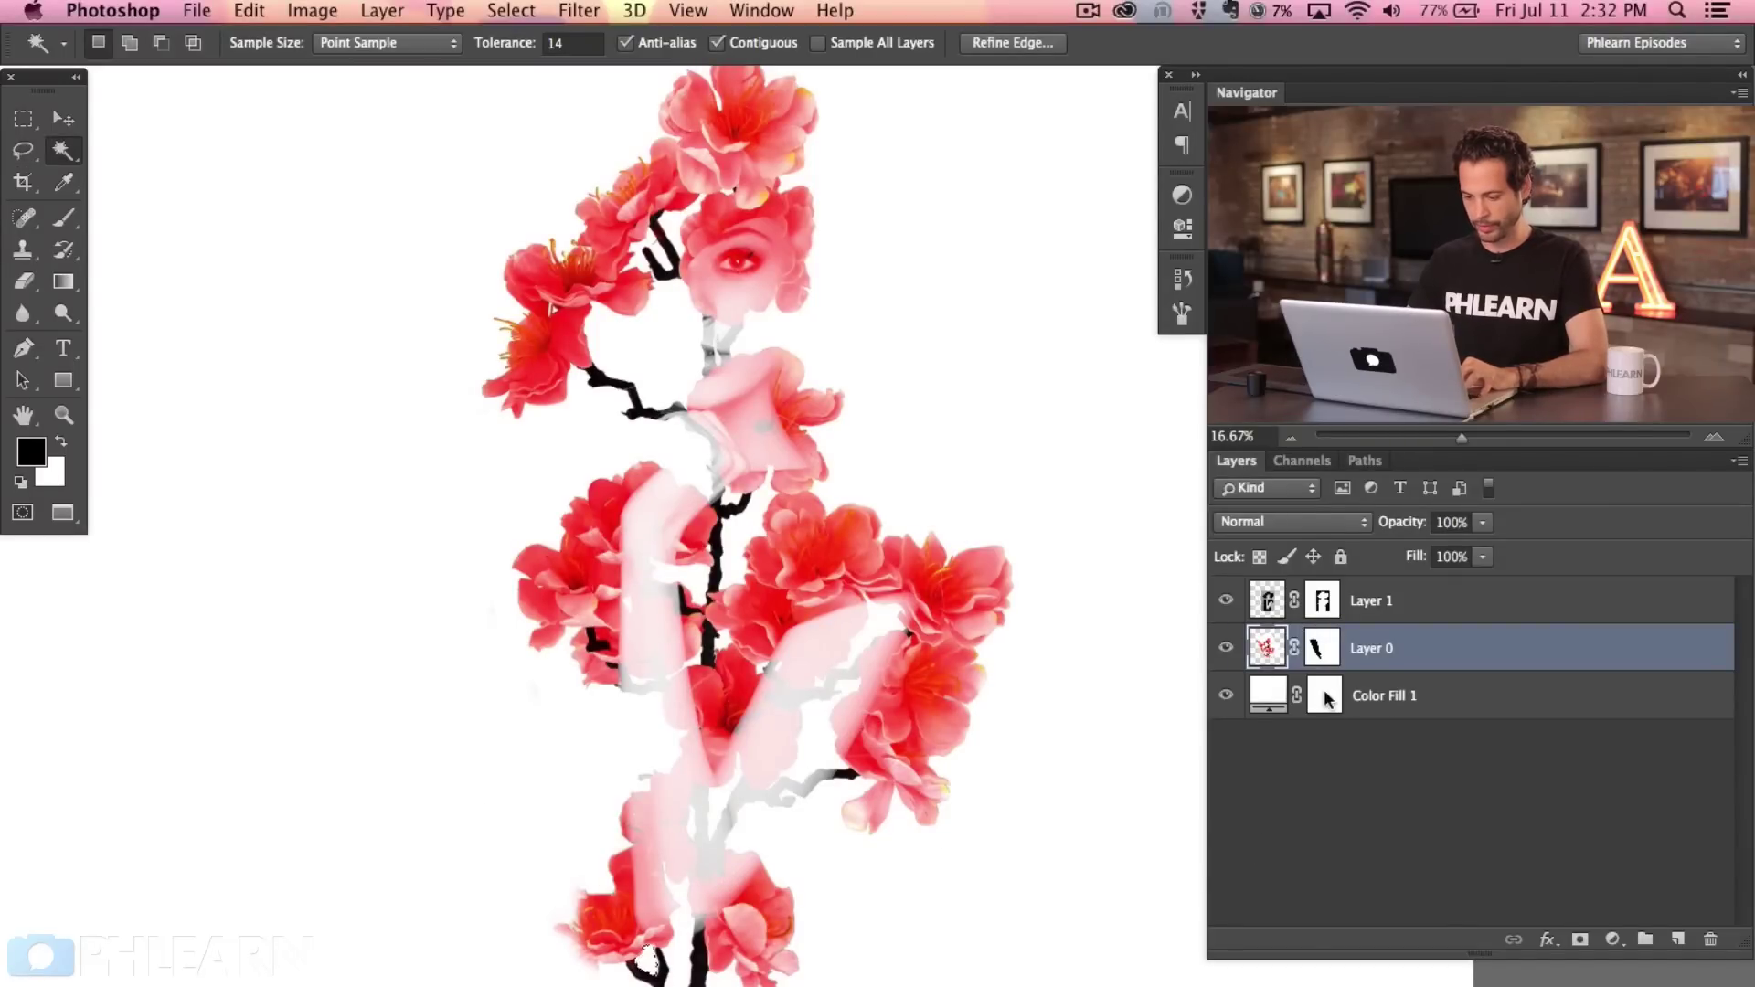
key("super+d")
left_click_drag(821, 672, 866, 607)
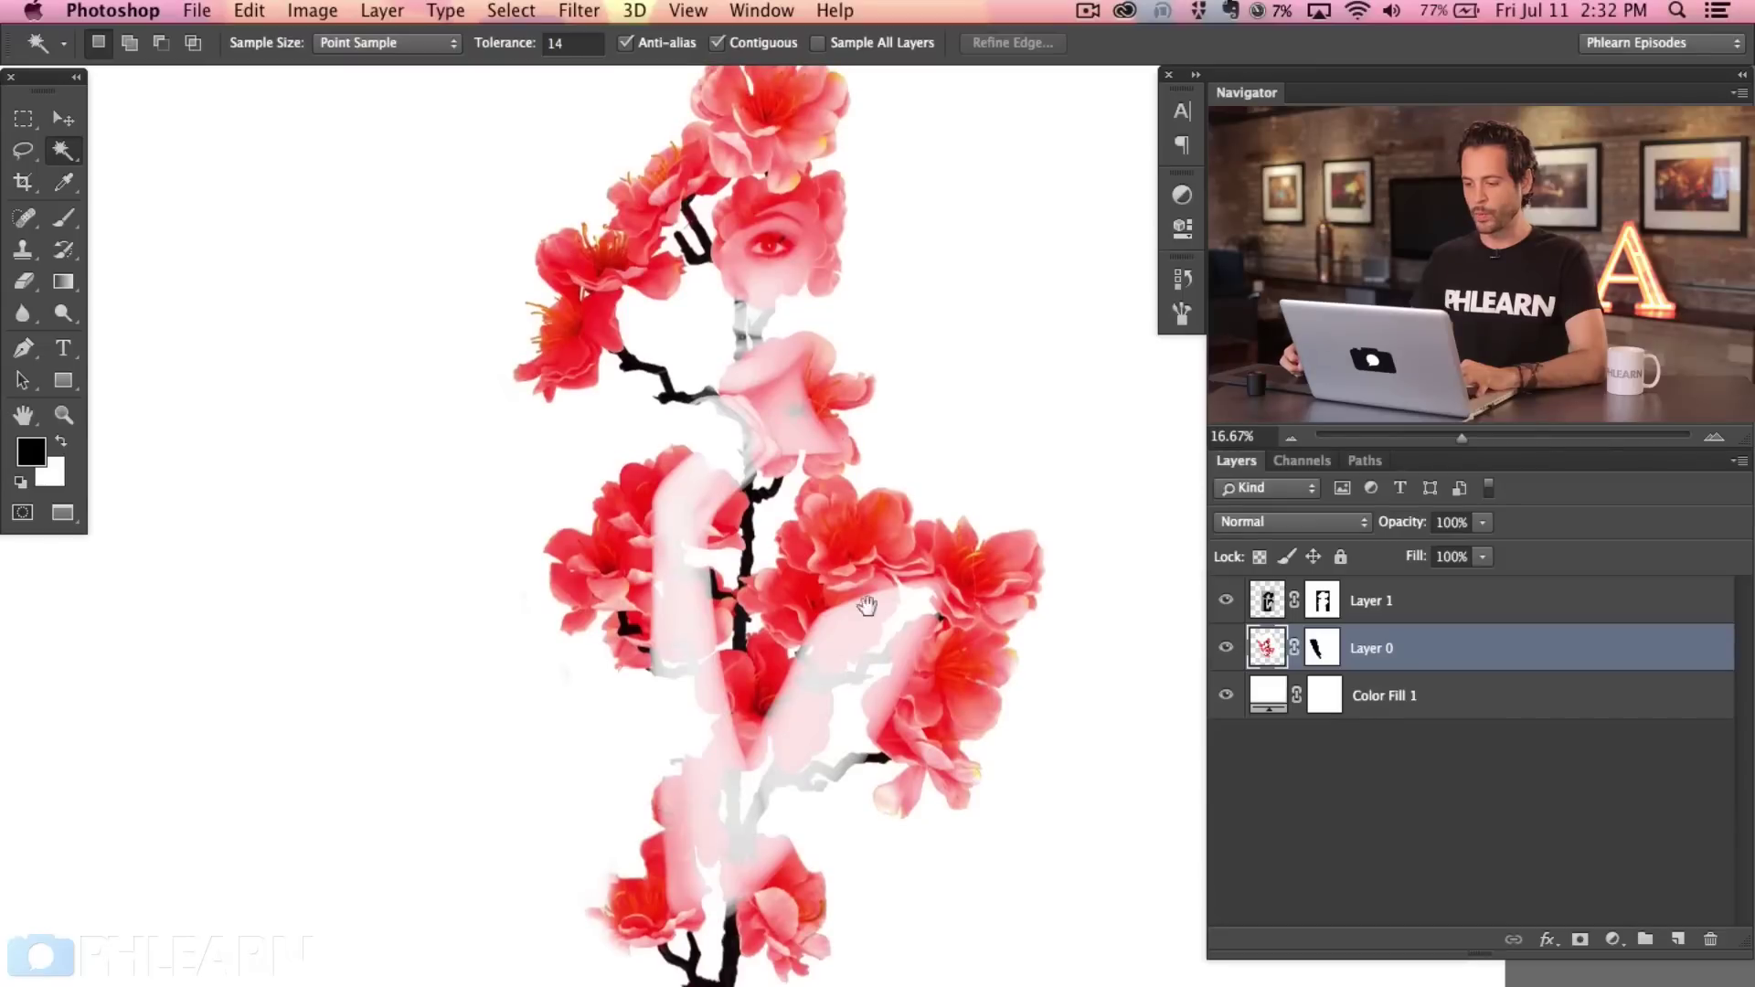
scroll(786, 349, "up", 3)
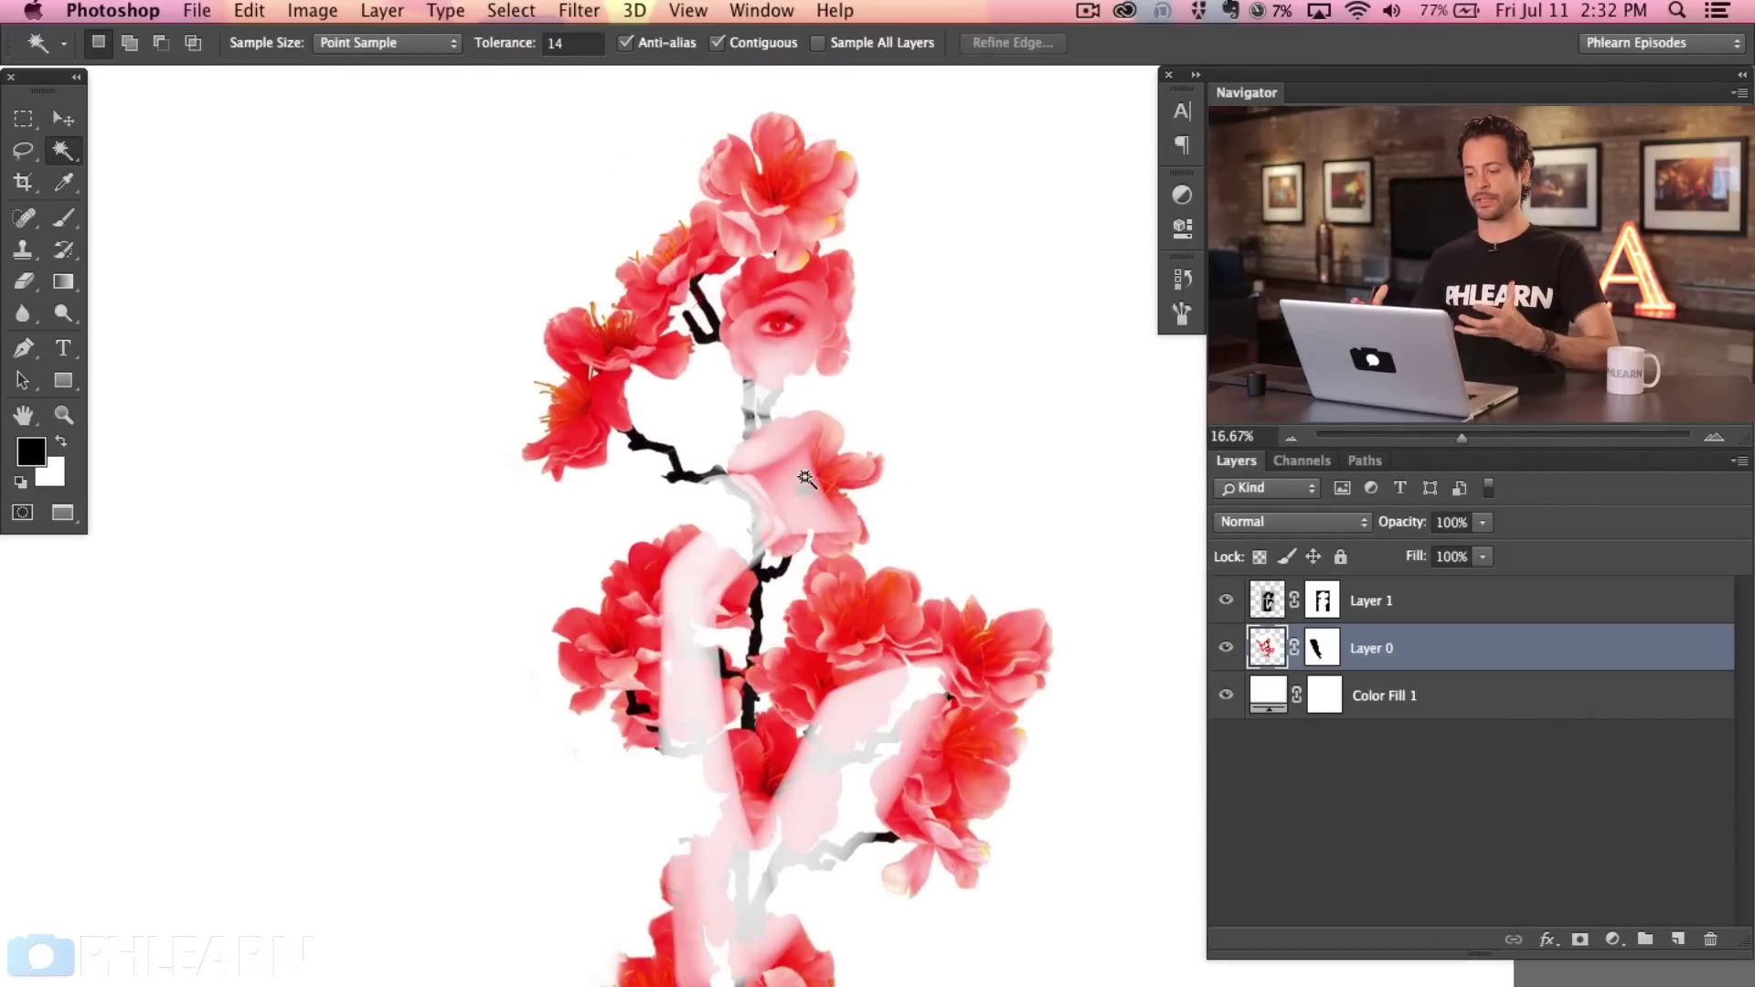
scroll(732, 464, "down", 3)
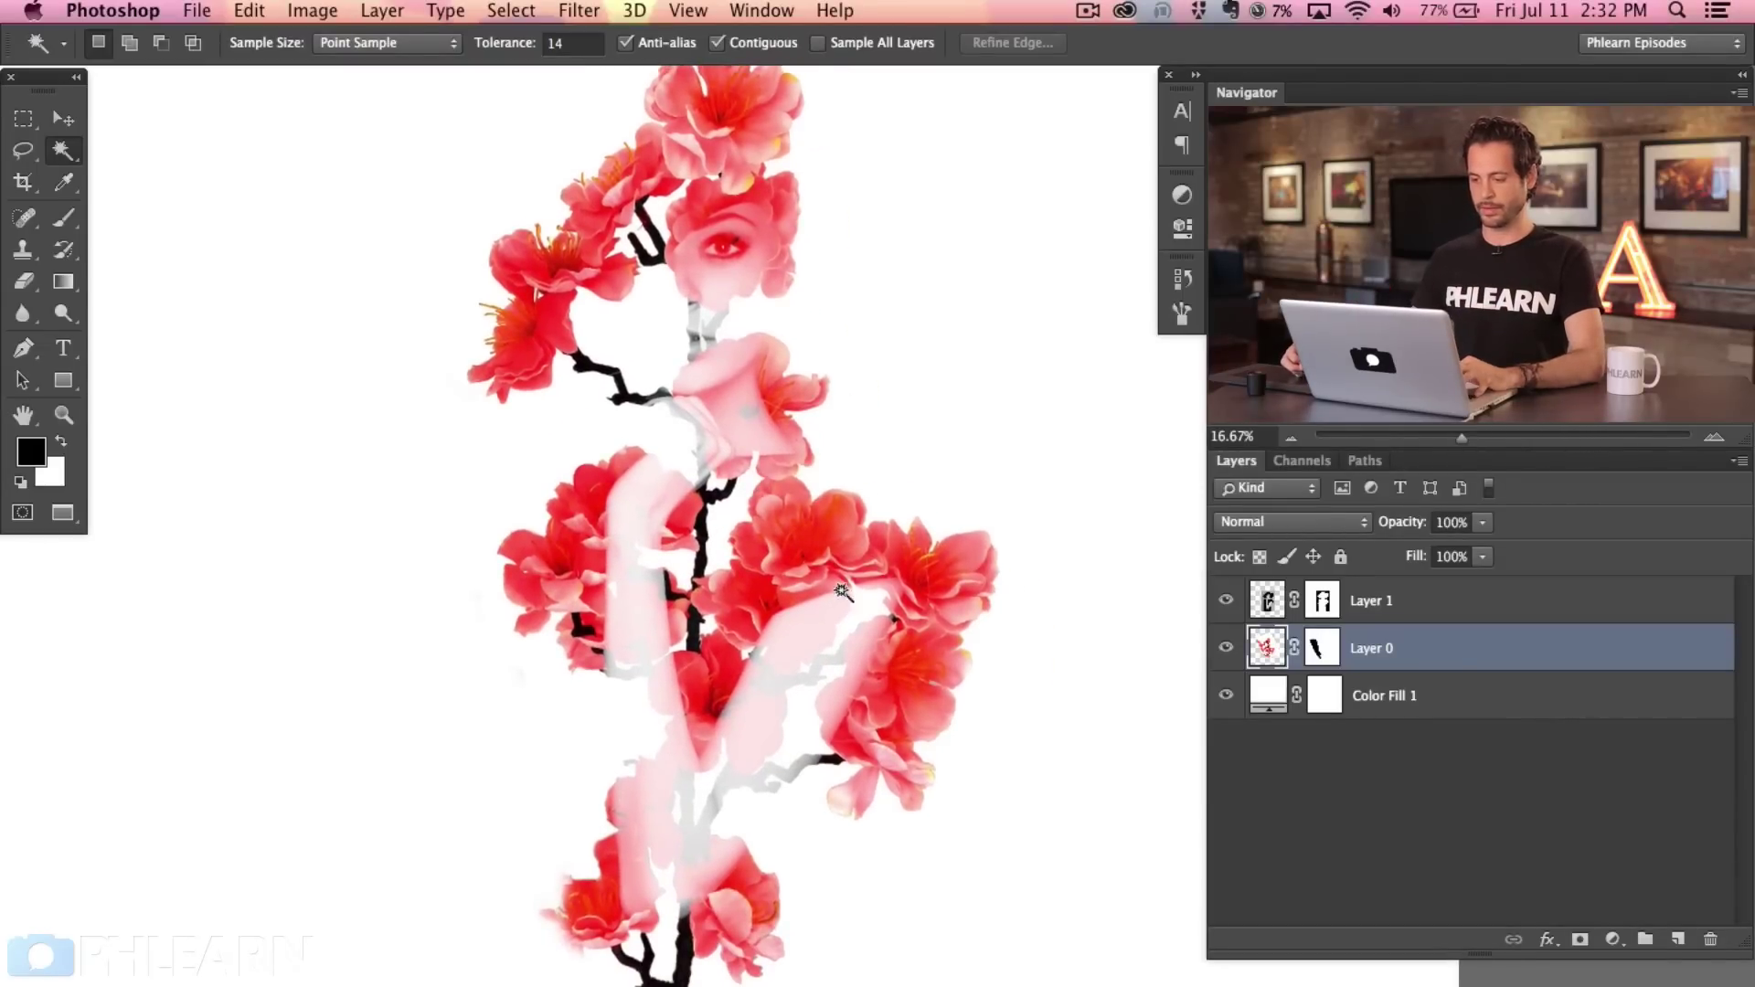
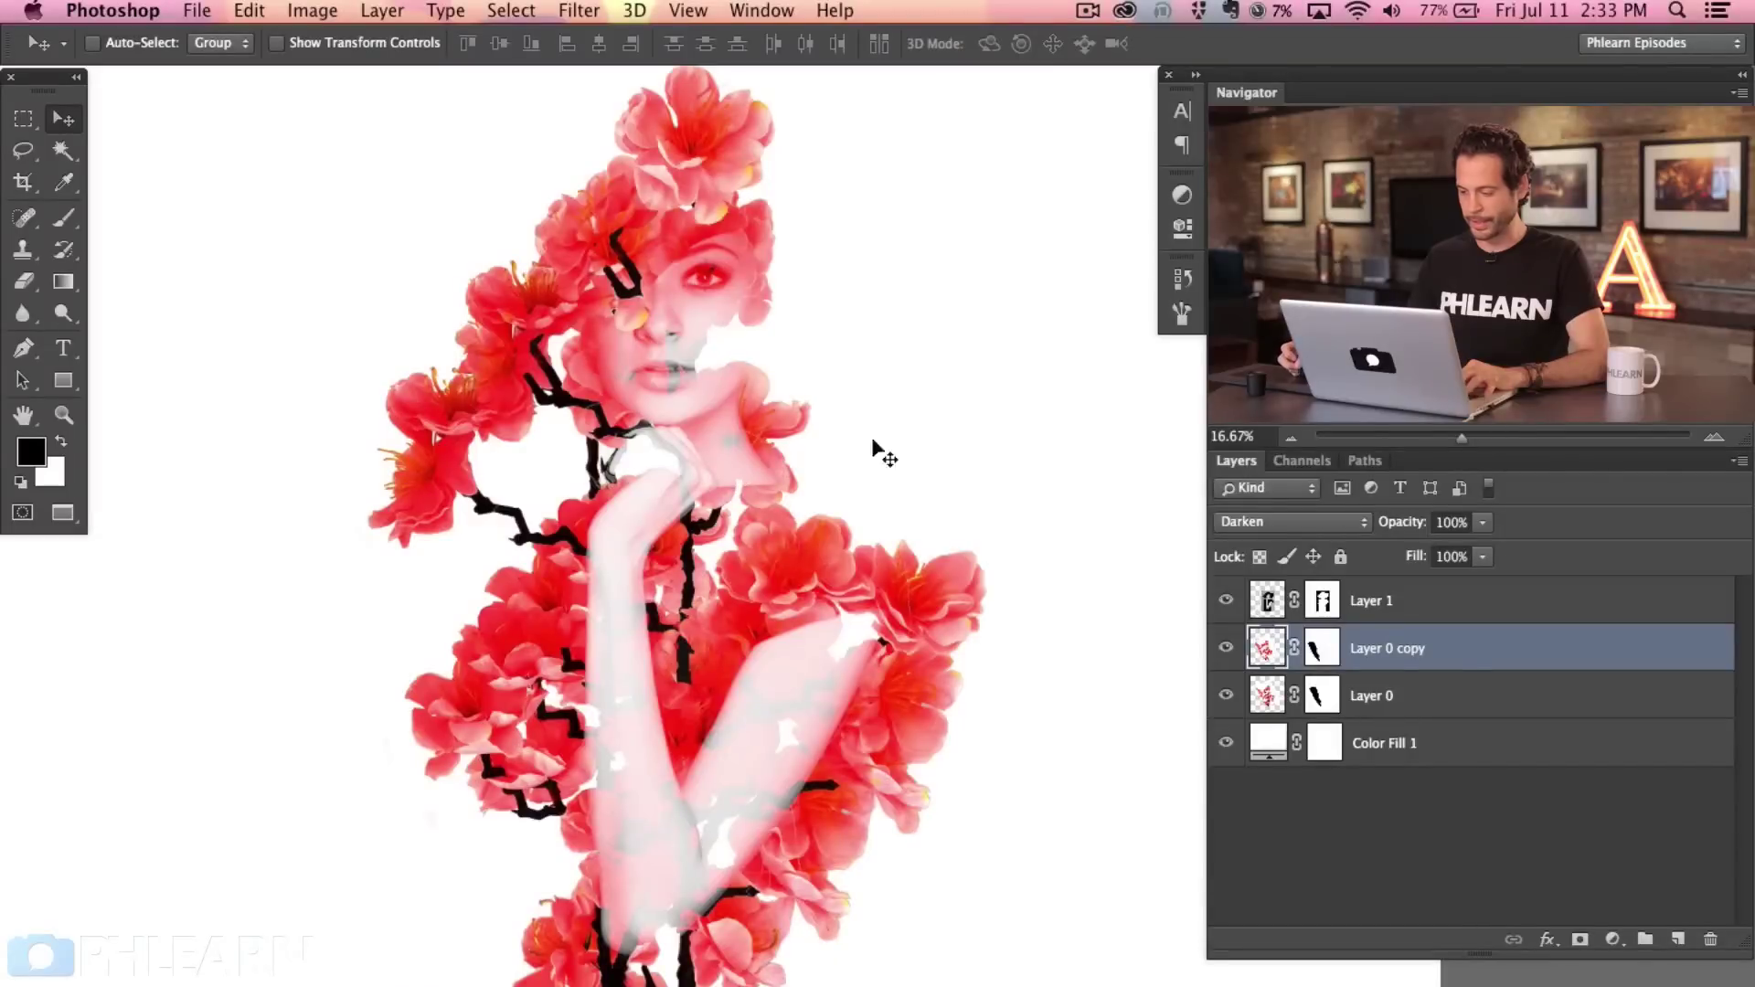
Fill the duplicated blossom layer's mask with black to hide that copy completely.
left_click(1321, 651)
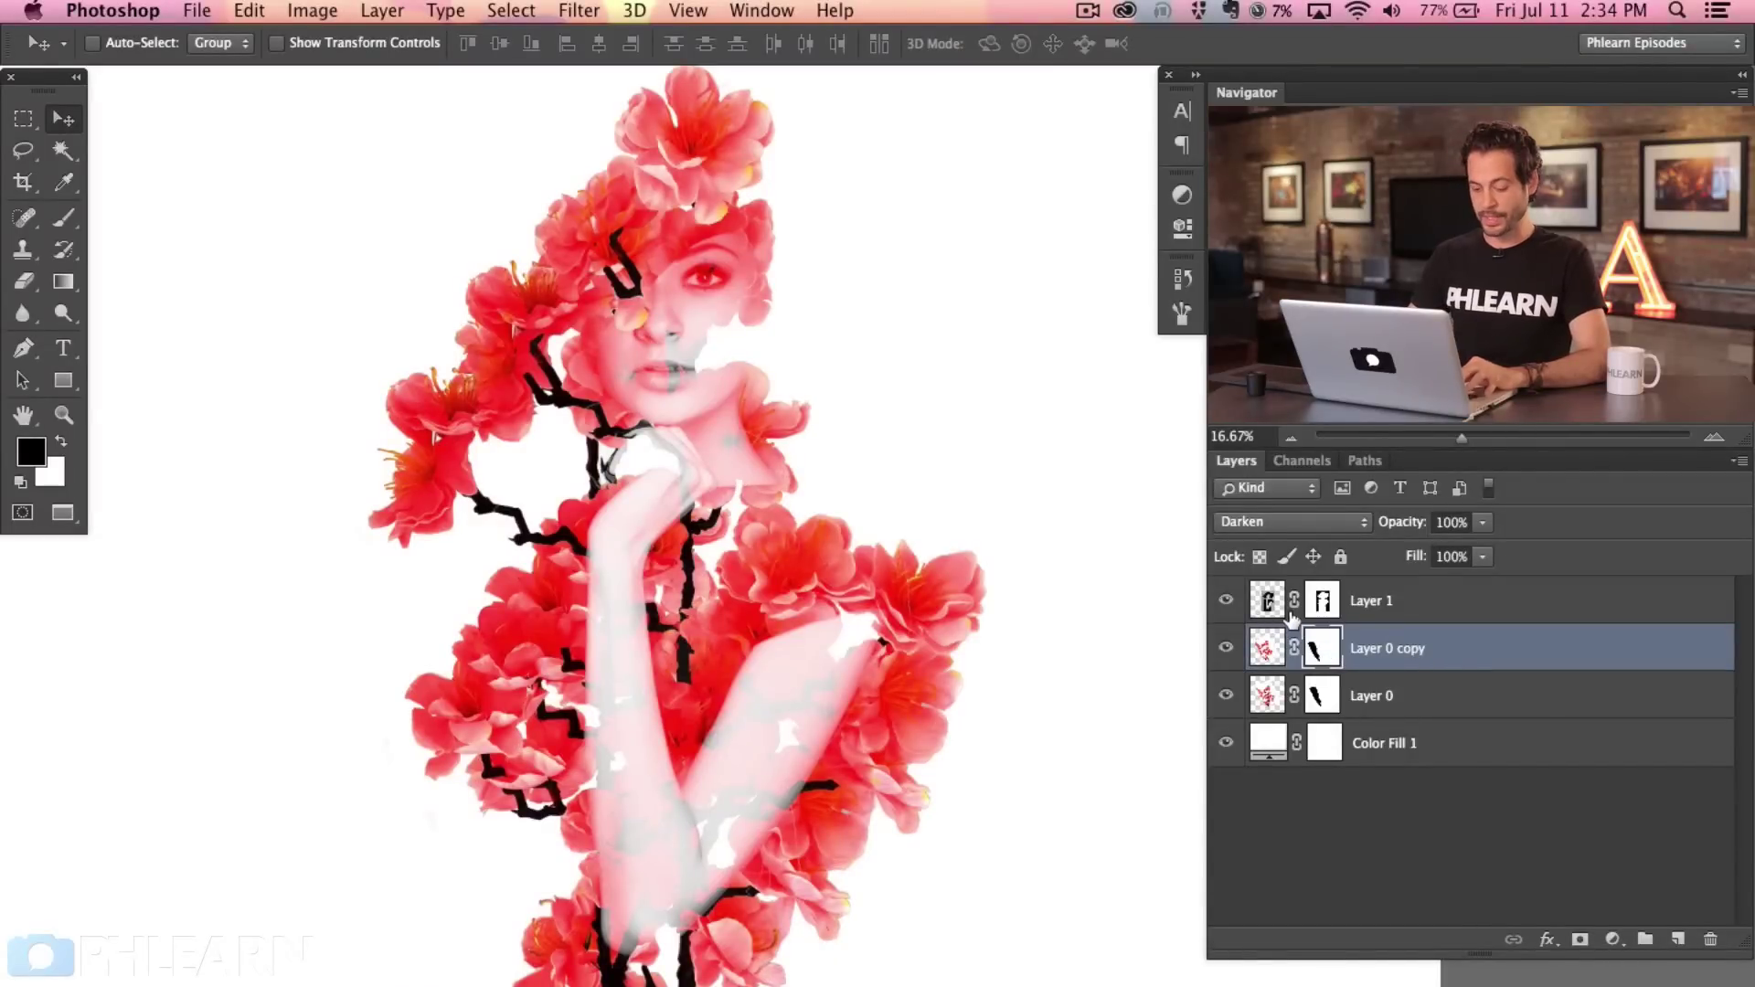
key("shift+BackSpace")
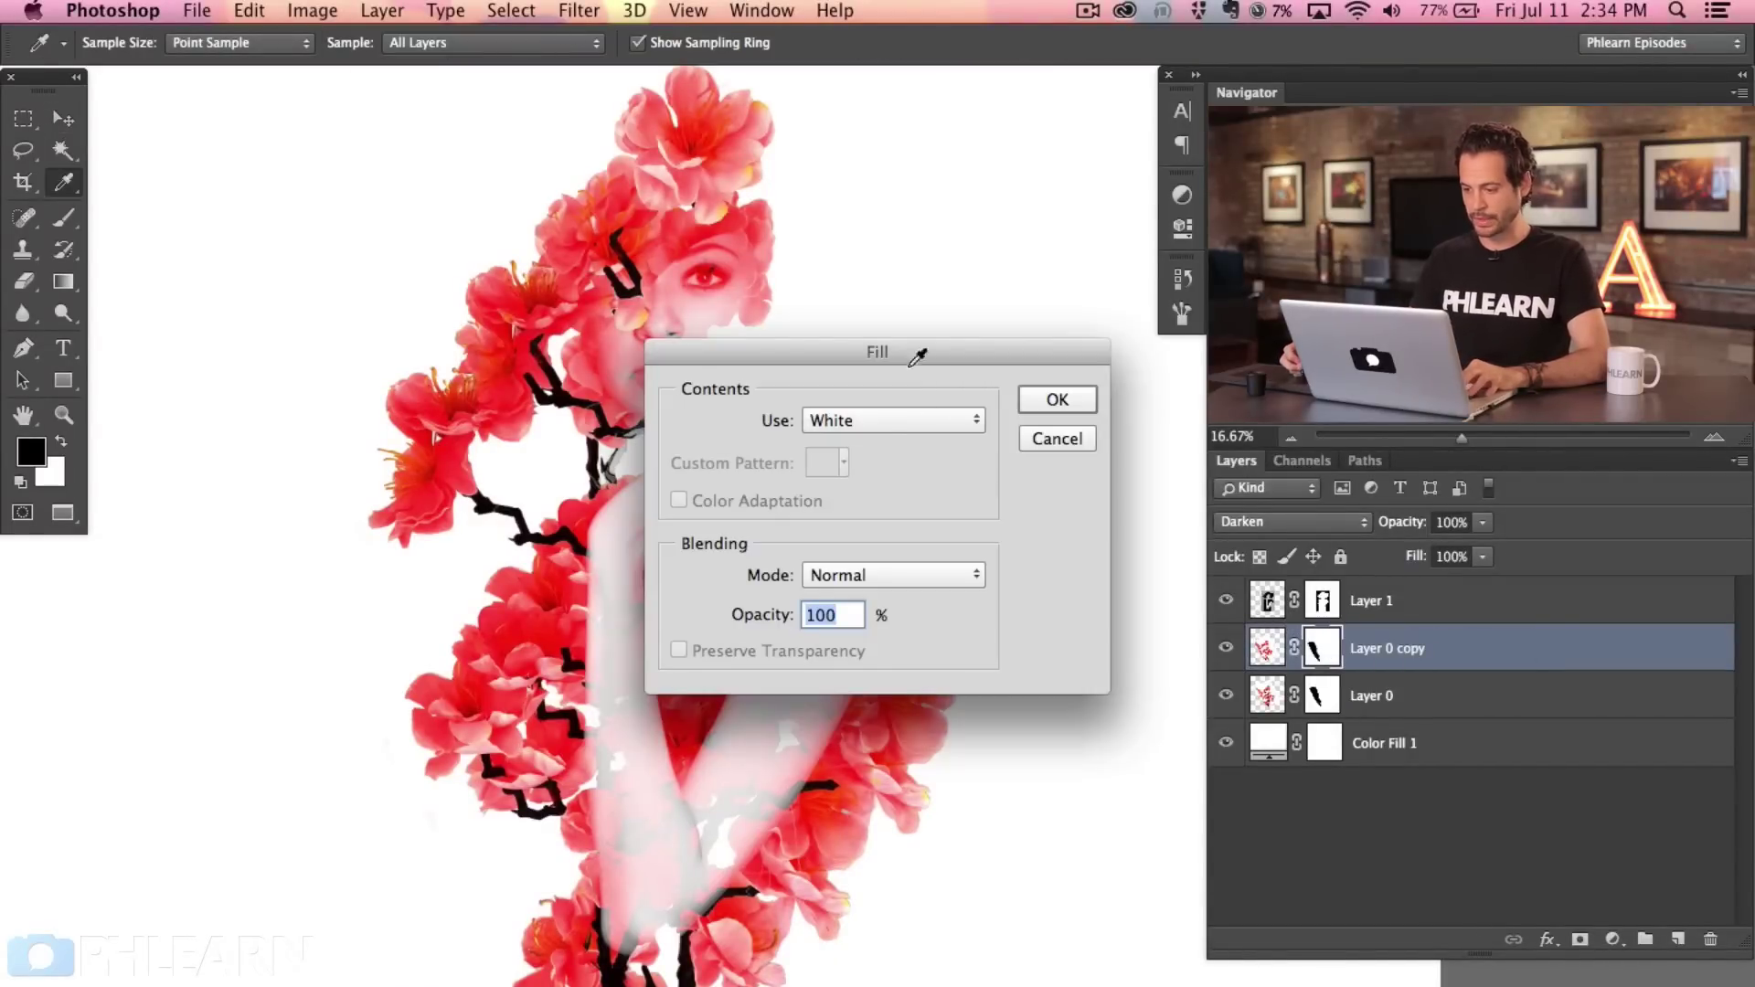
left_click(896, 419)
left_click(900, 377)
left_click(1058, 399)
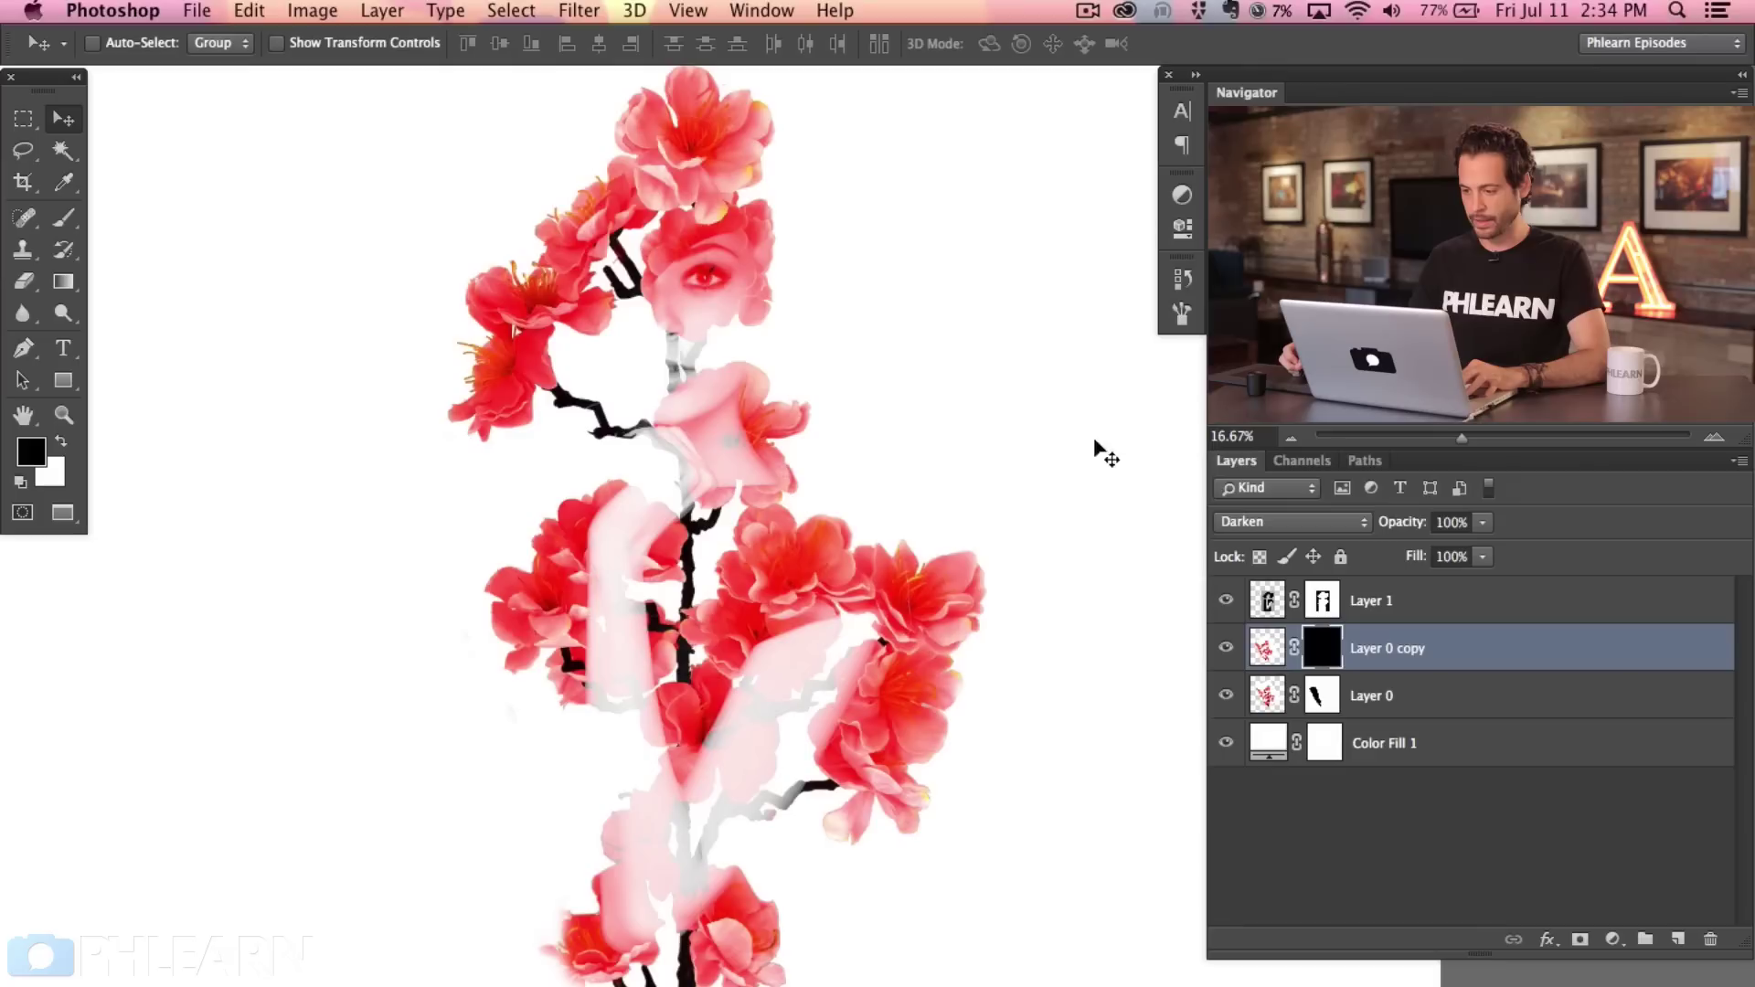
Paint white on the blossom copy's mask over the woman's face, and compare the result with that layer hidden and shown.
key("b")
mouse_move(666, 345)
left_mouse_down()
mouse_move(646, 300)
mouse_move(645, 386)
mouse_move(622, 291)
mouse_move(638, 305)
mouse_move(665, 254)
mouse_move(608, 292)
mouse_move(648, 219)
mouse_move(657, 404)
mouse_move(602, 330)
mouse_move(573, 338)
mouse_move(610, 335)
mouse_move(642, 402)
mouse_move(651, 388)
mouse_move(672, 442)
mouse_move(653, 504)
mouse_move(693, 492)
mouse_move(669, 365)
mouse_move(709, 326)
left_mouse_up()
key("x")
left_click(1226, 648)
left_click(1225, 648)
left_click(1226, 649)
left_click(1226, 648)
left_click(1226, 648)
left_click(1225, 649)
mouse_move(834, 604)
left_mouse_down()
mouse_move(882, 586)
mouse_move(894, 643)
mouse_move(897, 620)
left_mouse_up()
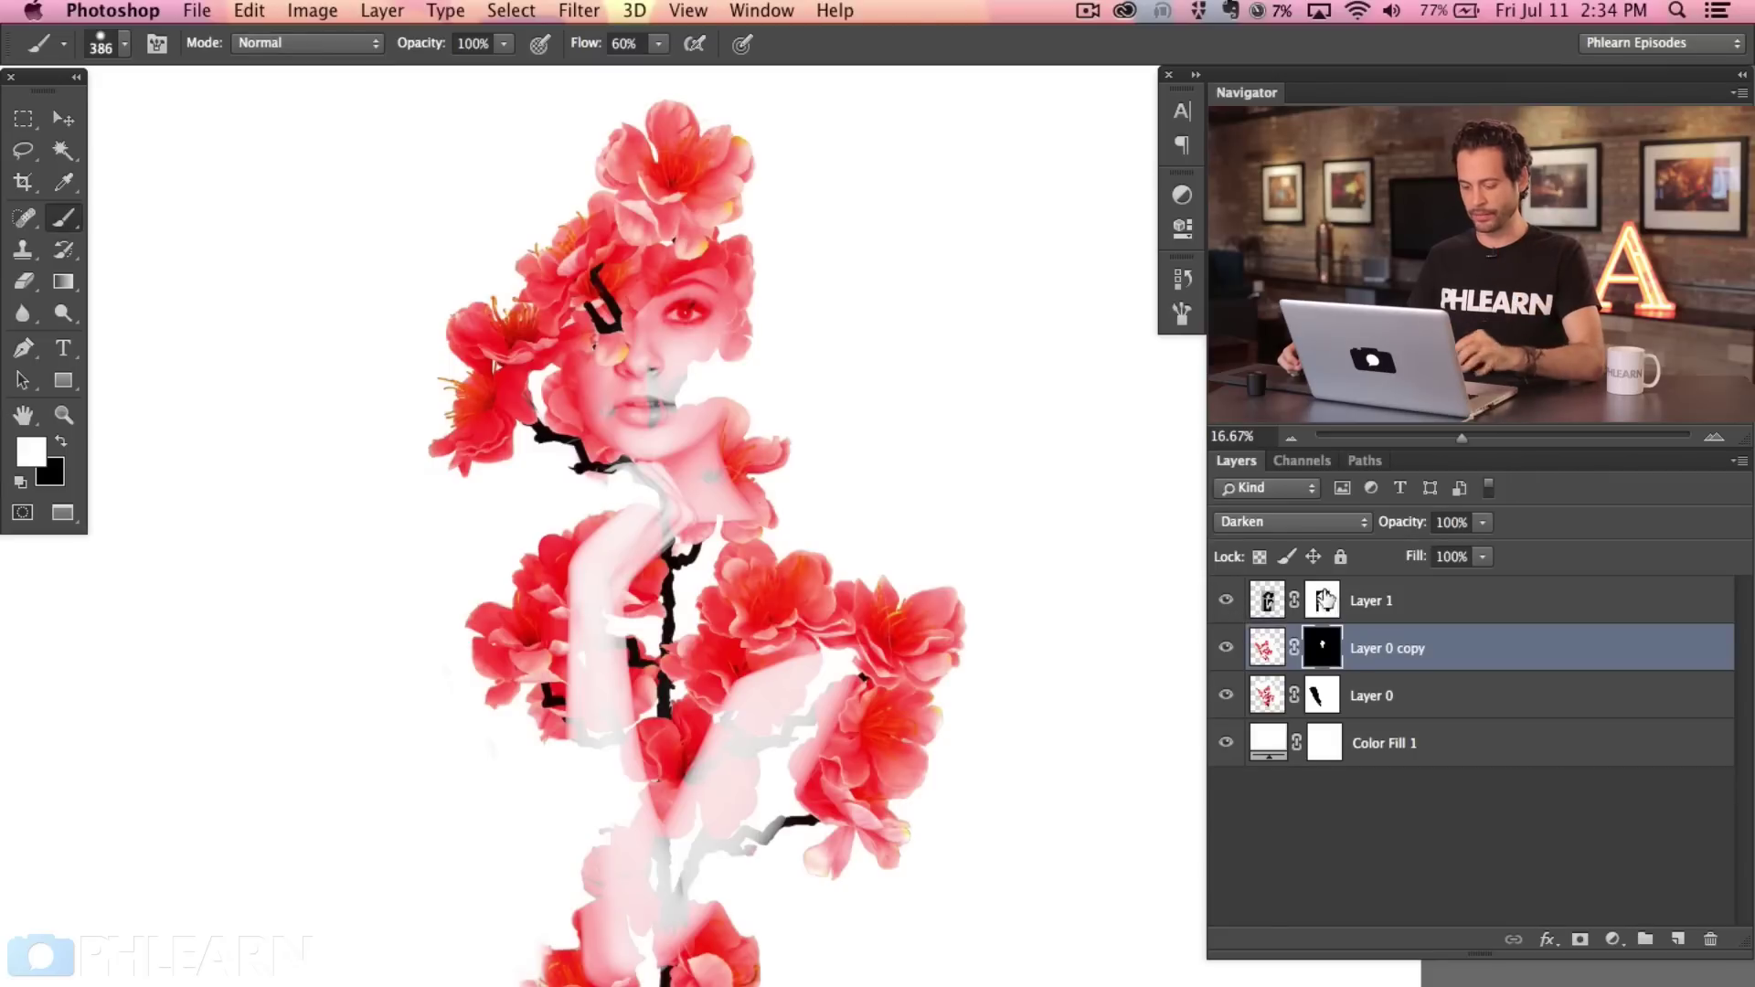
Load the portrait's layer mask as a selection and add a new empty layer above the blossom copy.
left_click(1324, 604, "super")
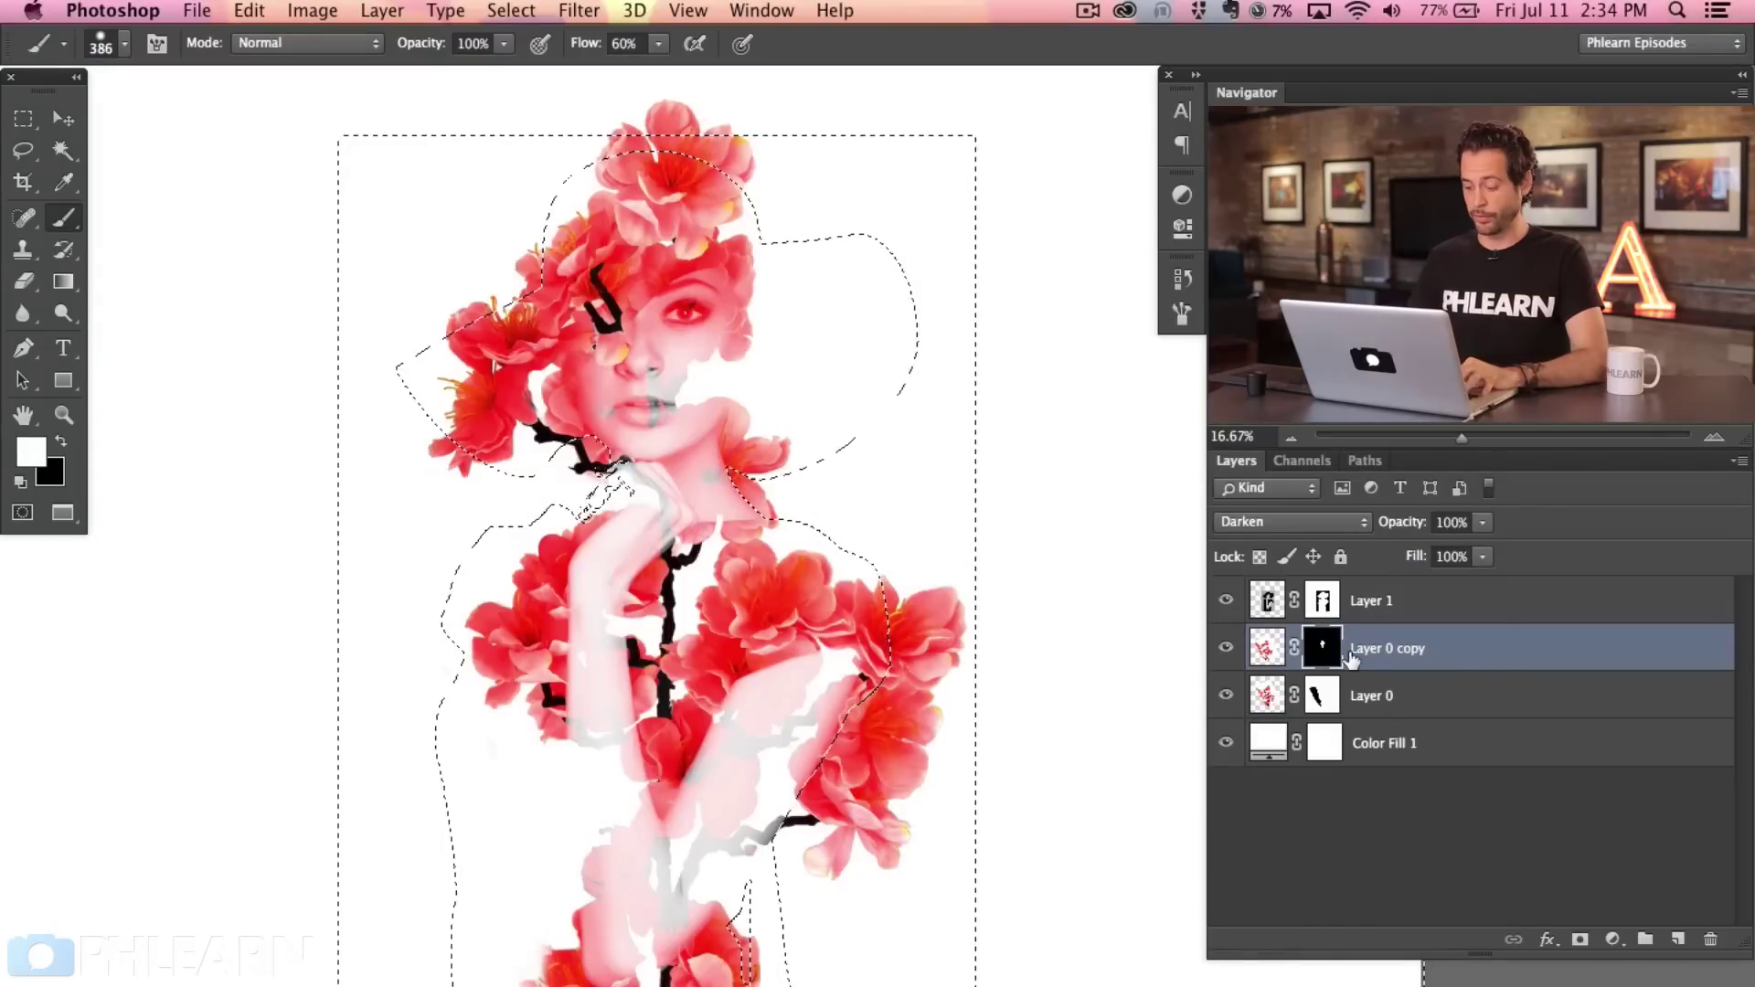
key("super+alt+shift+n")
Try painting black inside the selection on the new layer to bring back the portrait's hat and dress.
key("x")
mouse_move(875, 510)
left_mouse_down()
mouse_move(843, 438)
mouse_move(852, 384)
mouse_move(744, 249)
left_mouse_up()
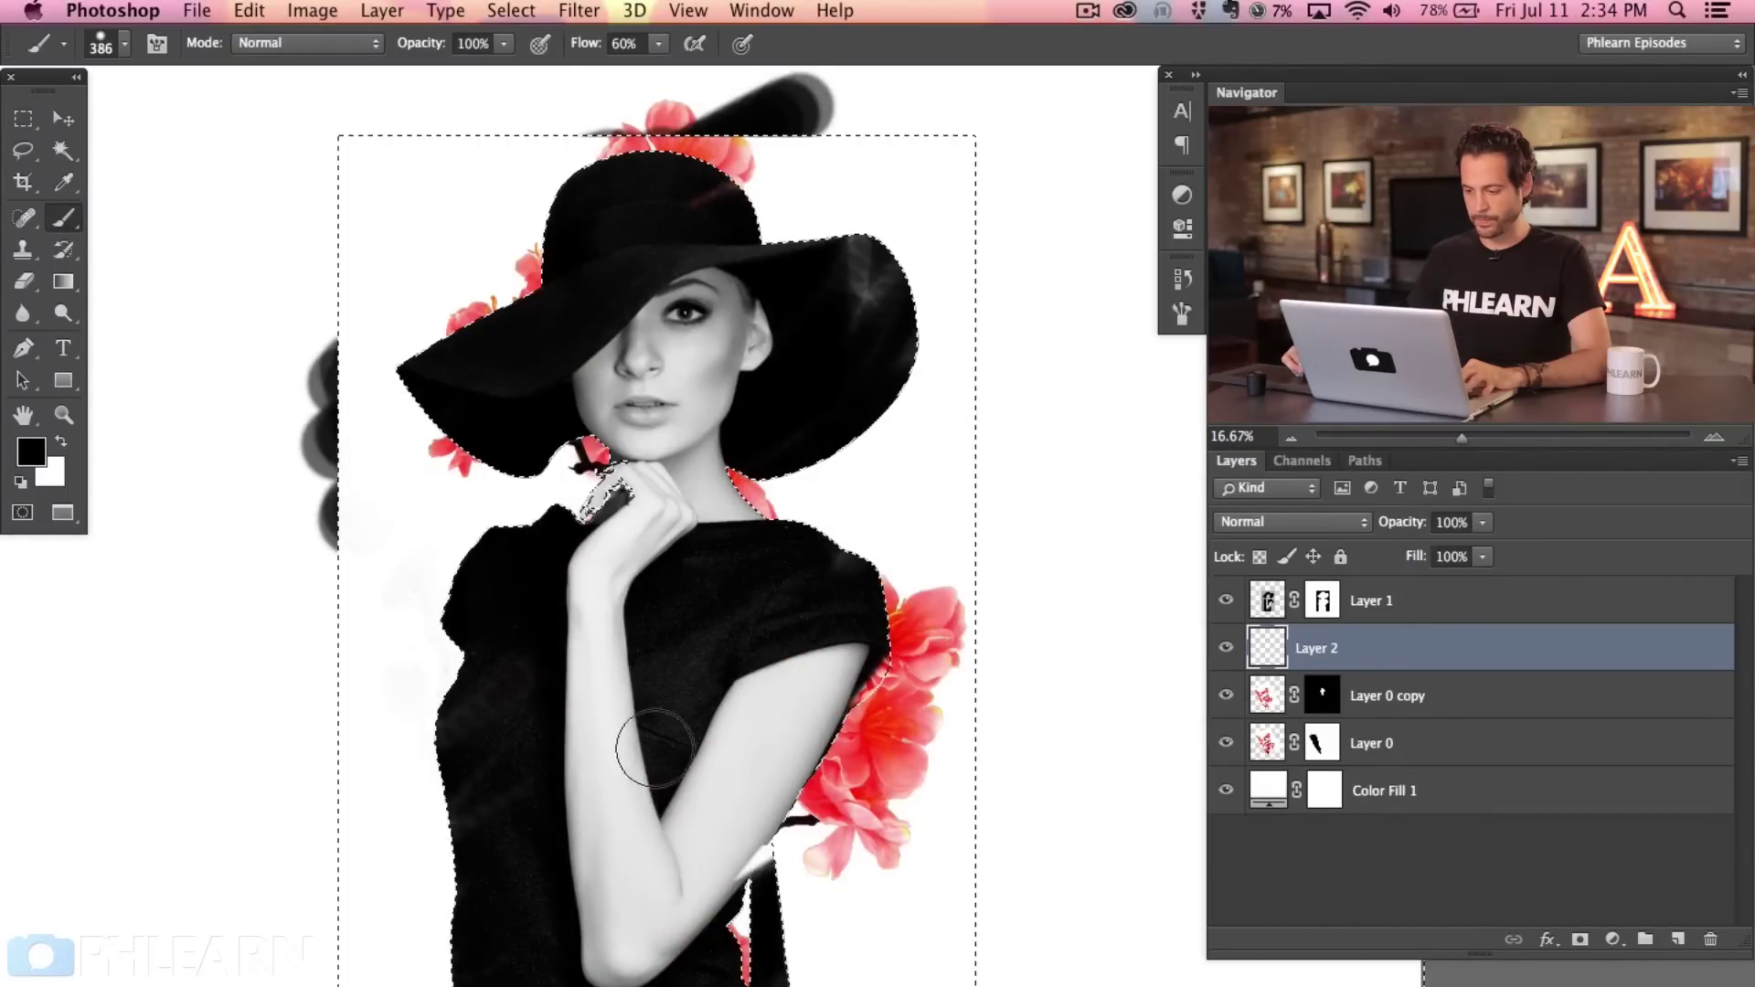
key("Delete")
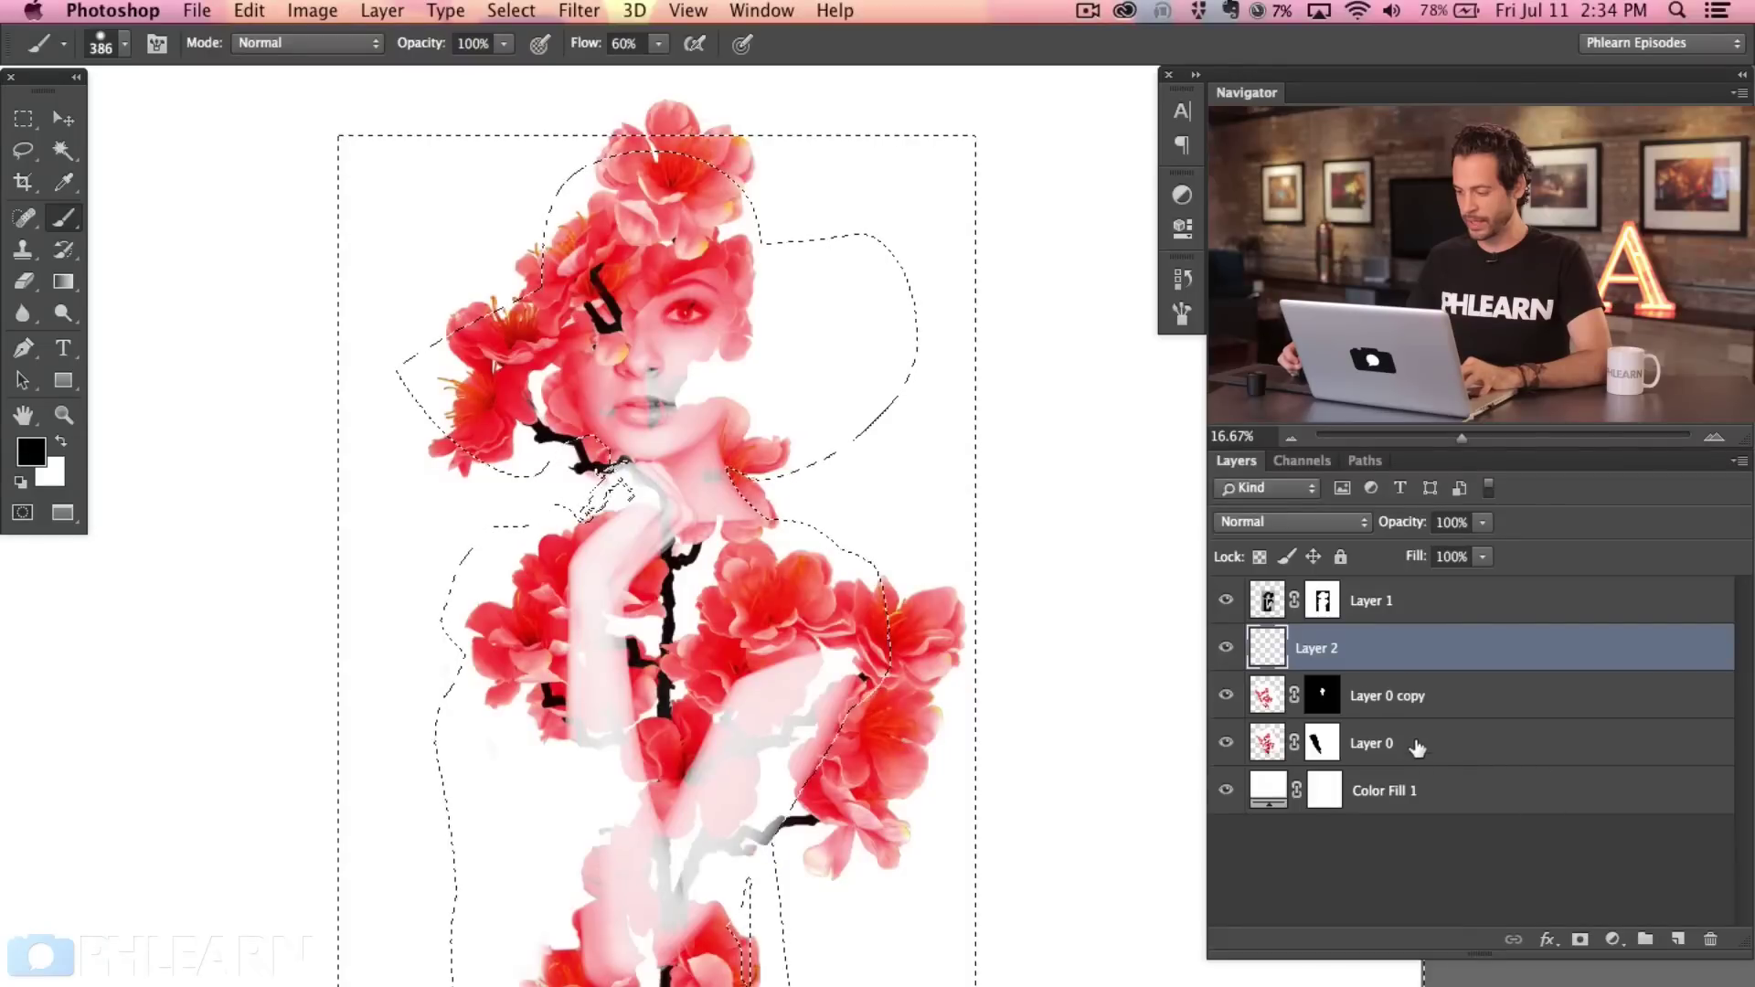
Copy the selected area of the original blossom layer to a new layer and move it directly beneath the portrait layer.
left_click(1451, 751)
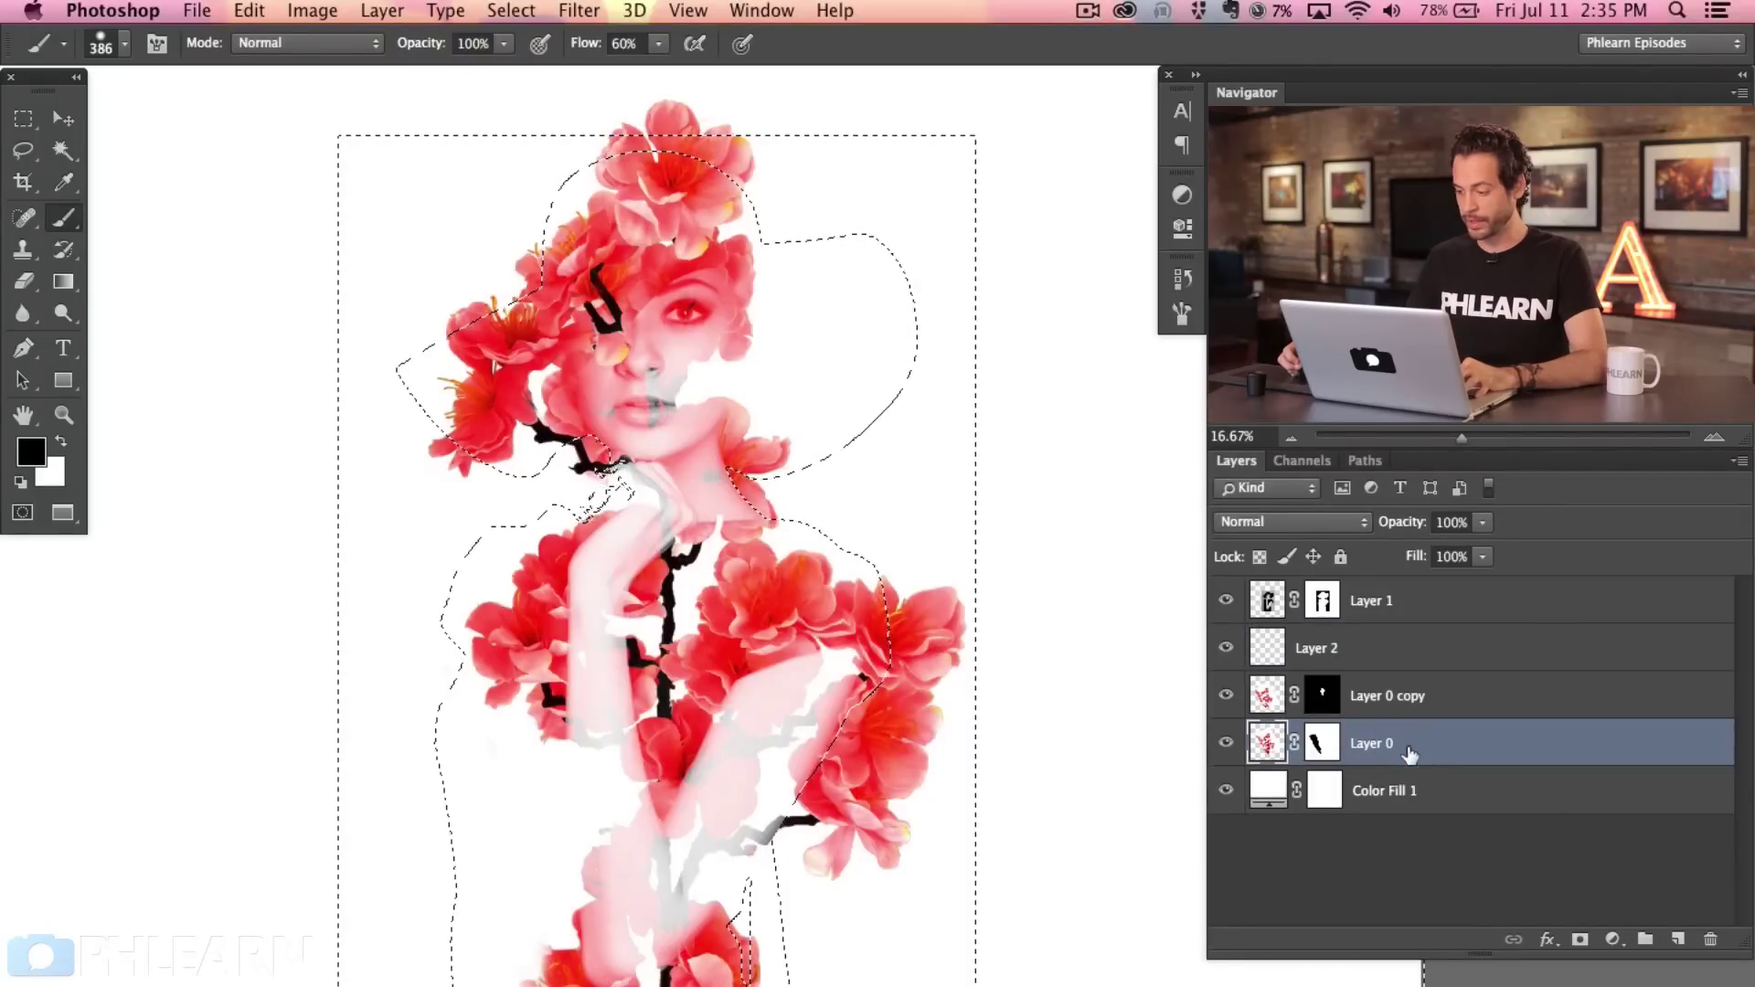
key("super+j")
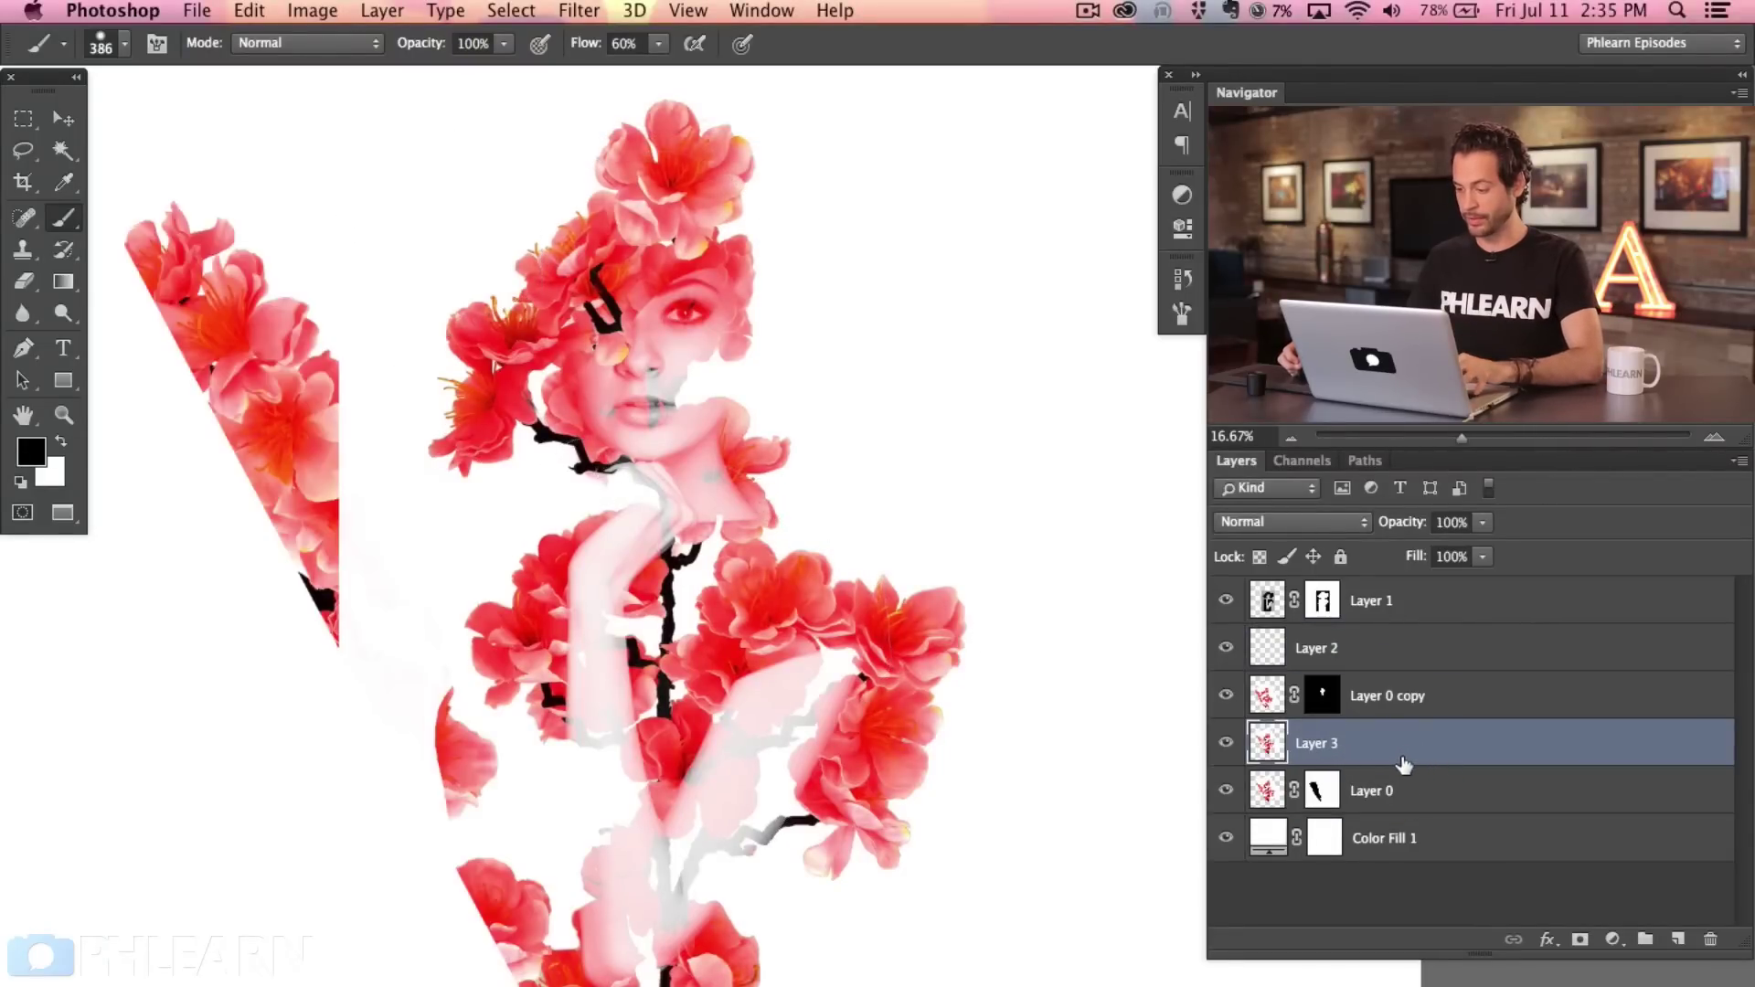
left_click_drag(1408, 748, 1418, 646)
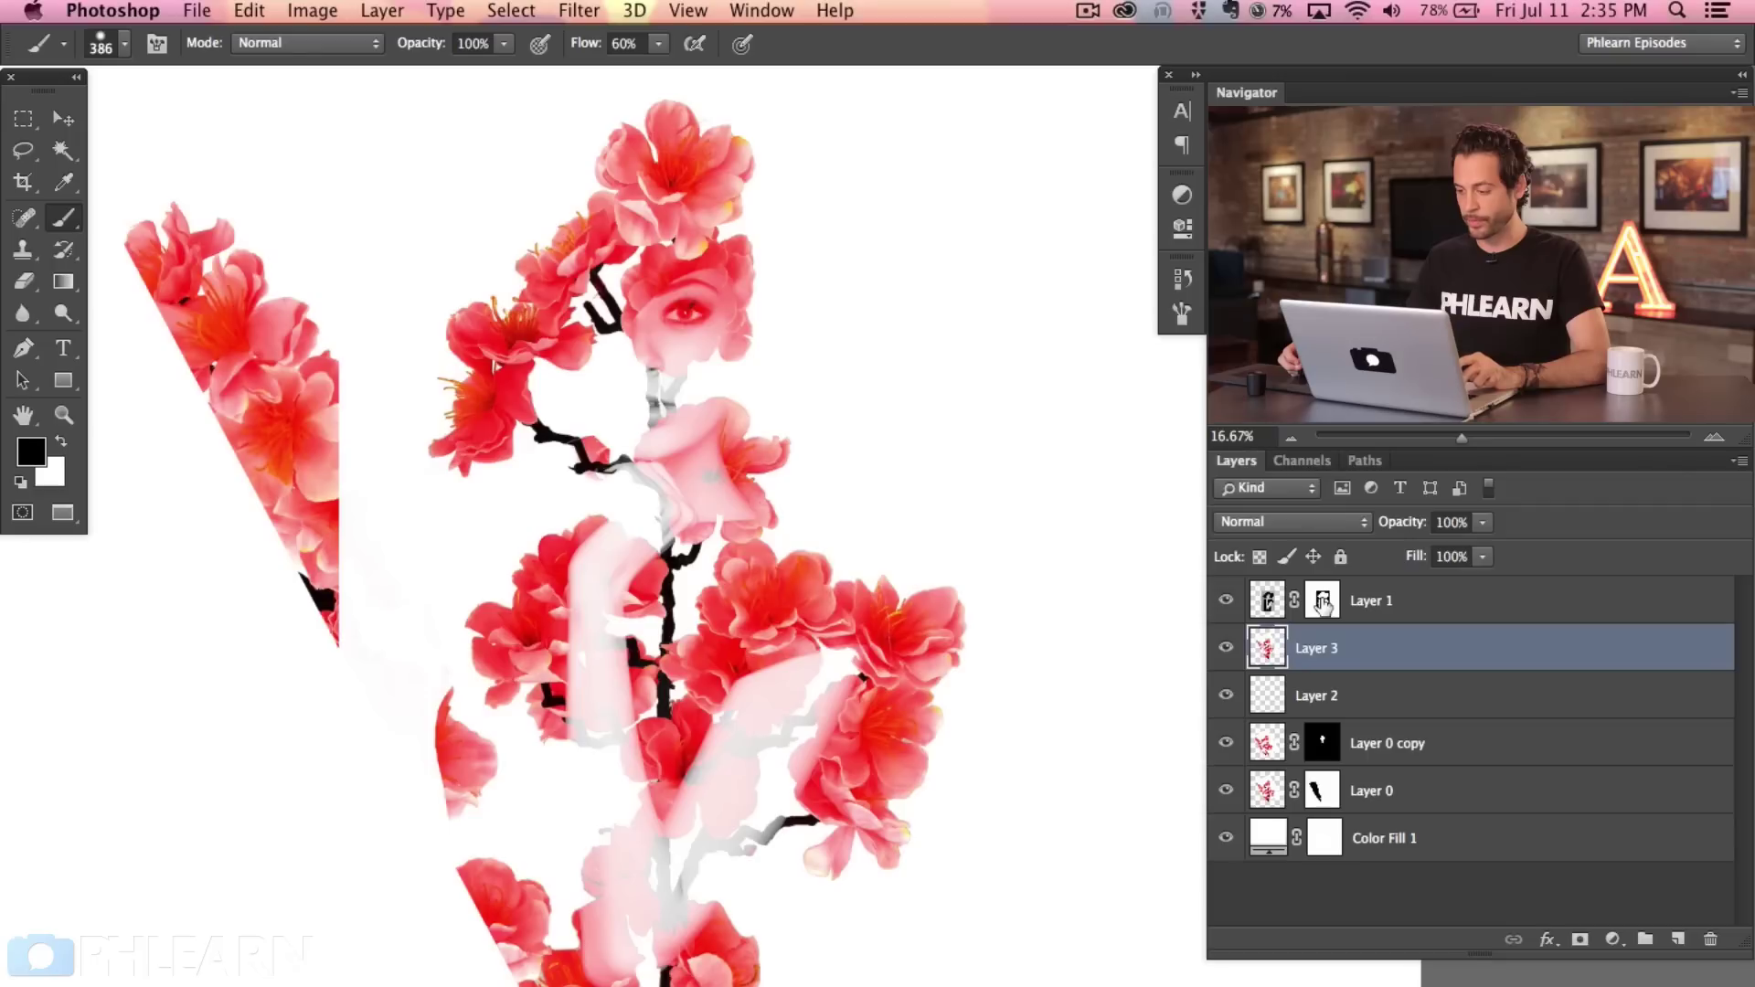
Check the composite without the portrait and copy the portrait's layer mask onto the new blossom layer.
left_click(1227, 601)
left_click(1228, 602)
left_click_drag(1323, 618, 1339, 651)
key("x")
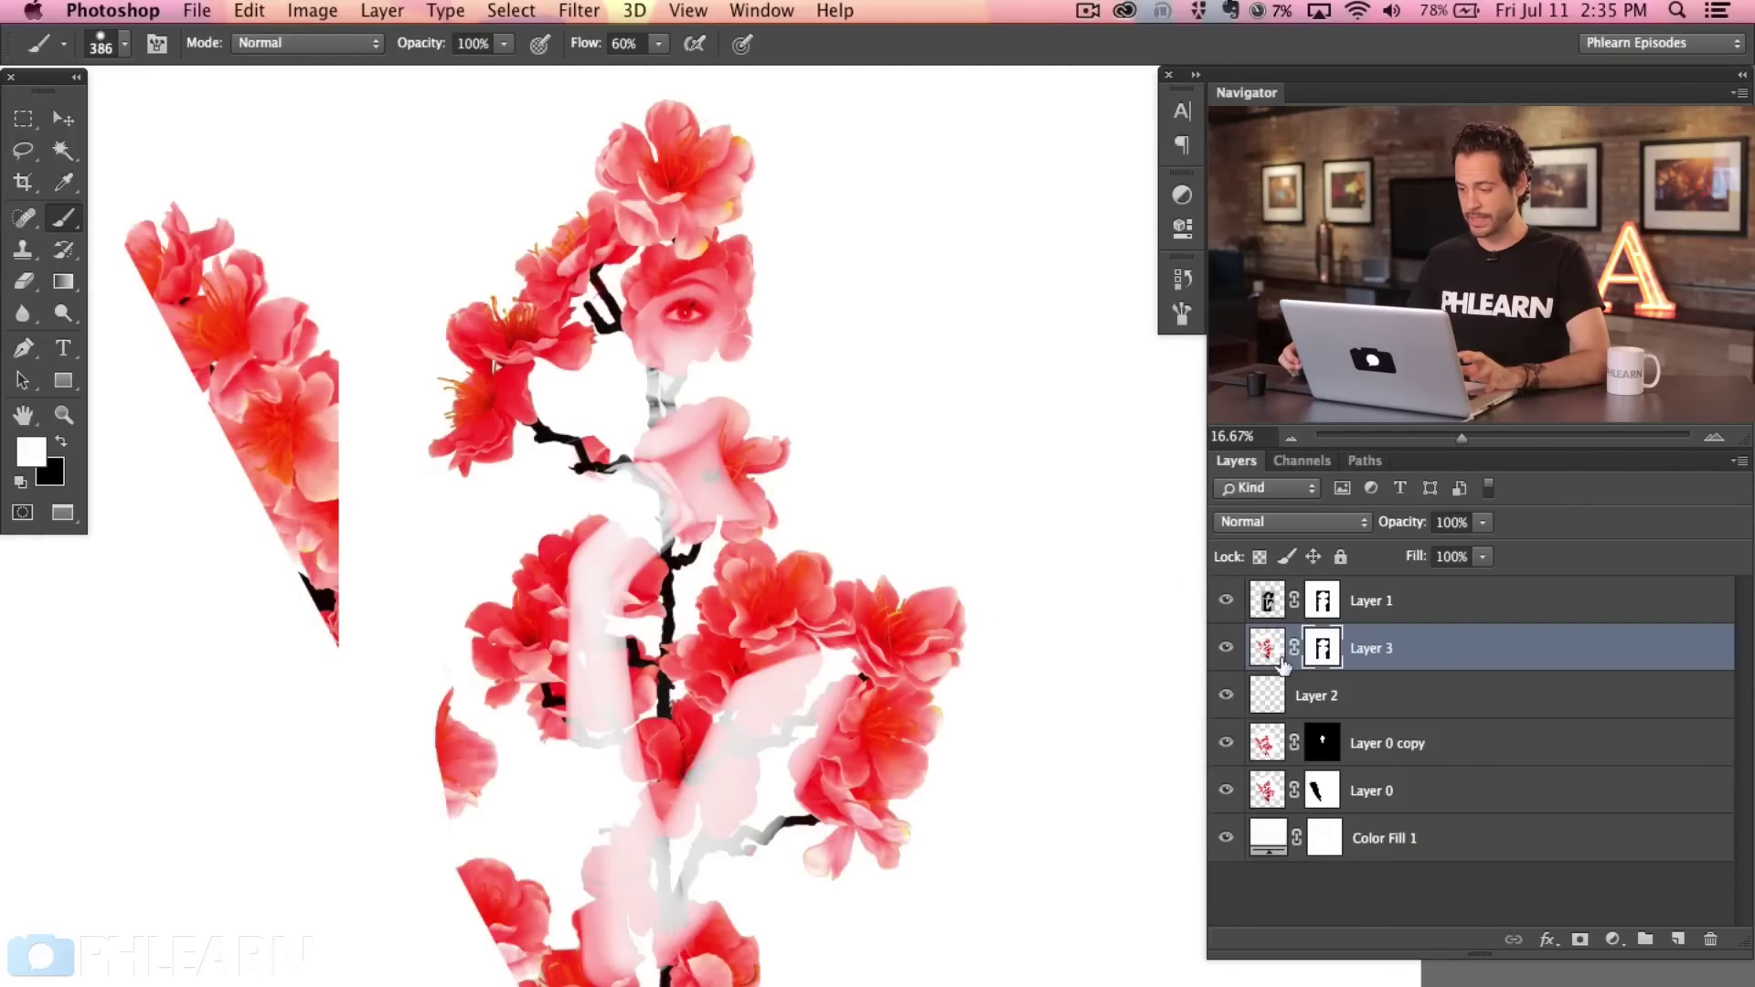
Move the newly masked blossom layer below the empty layer and set its blending mode to Darken.
left_click_drag(1424, 659, 1457, 722)
key("x")
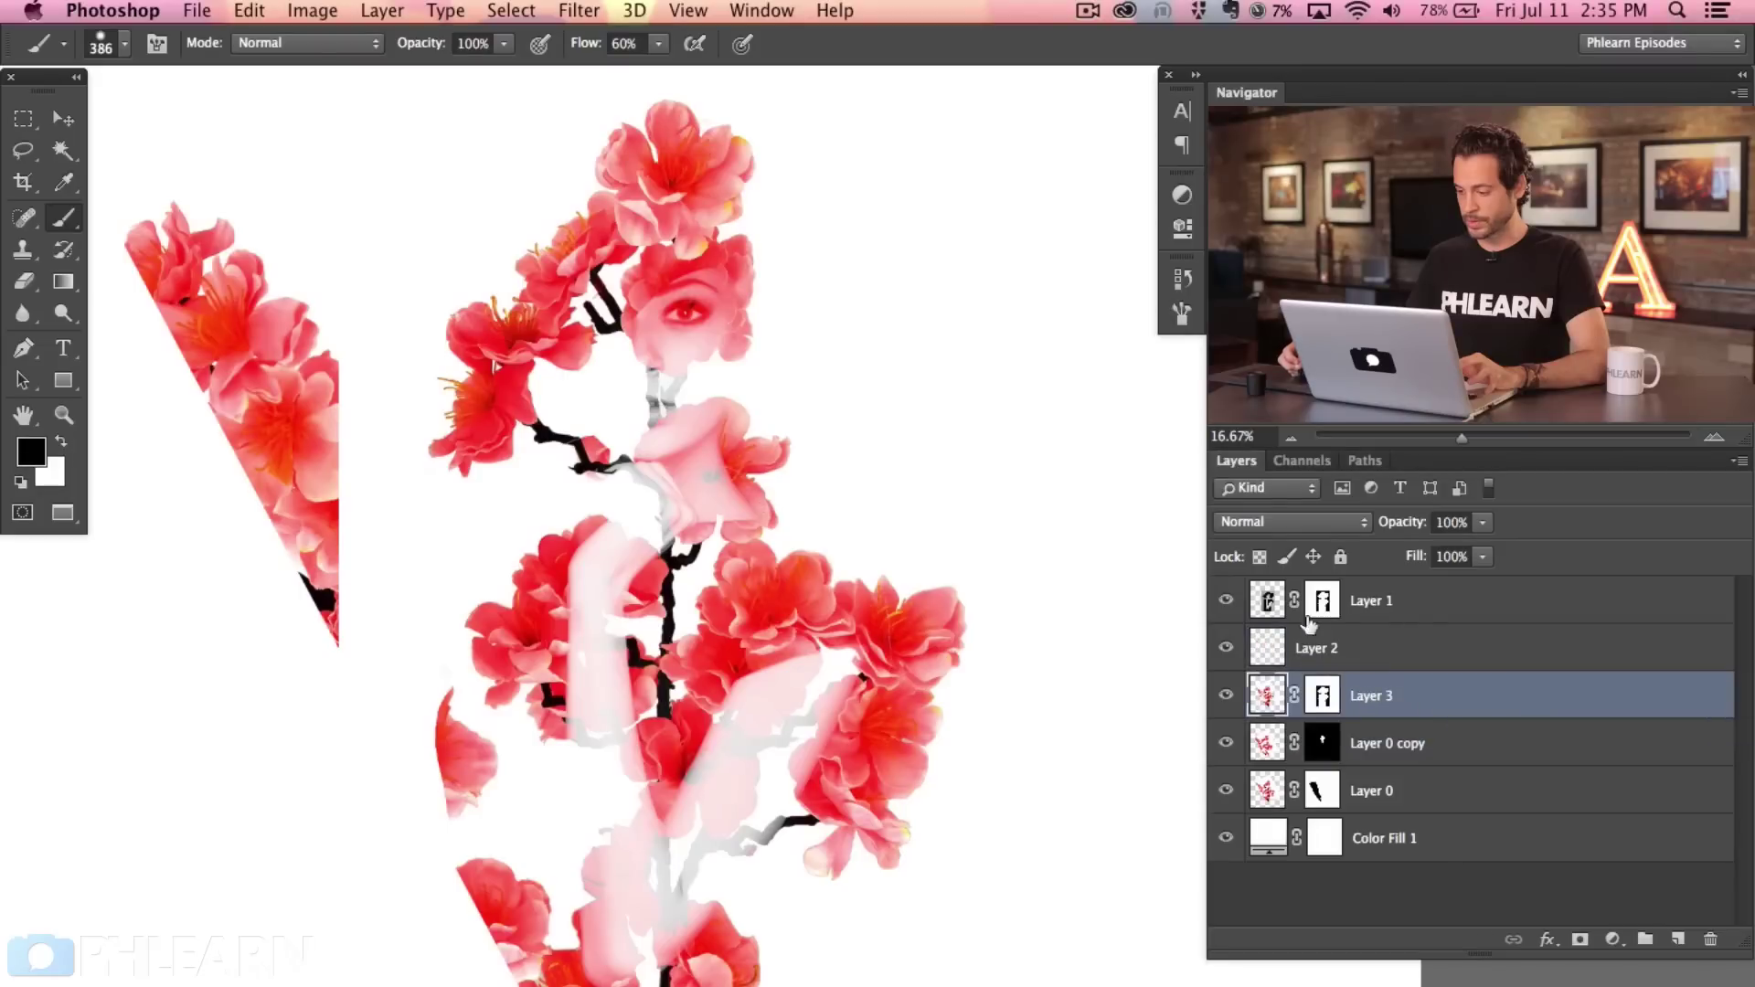
left_click(1279, 523)
left_click(1285, 573)
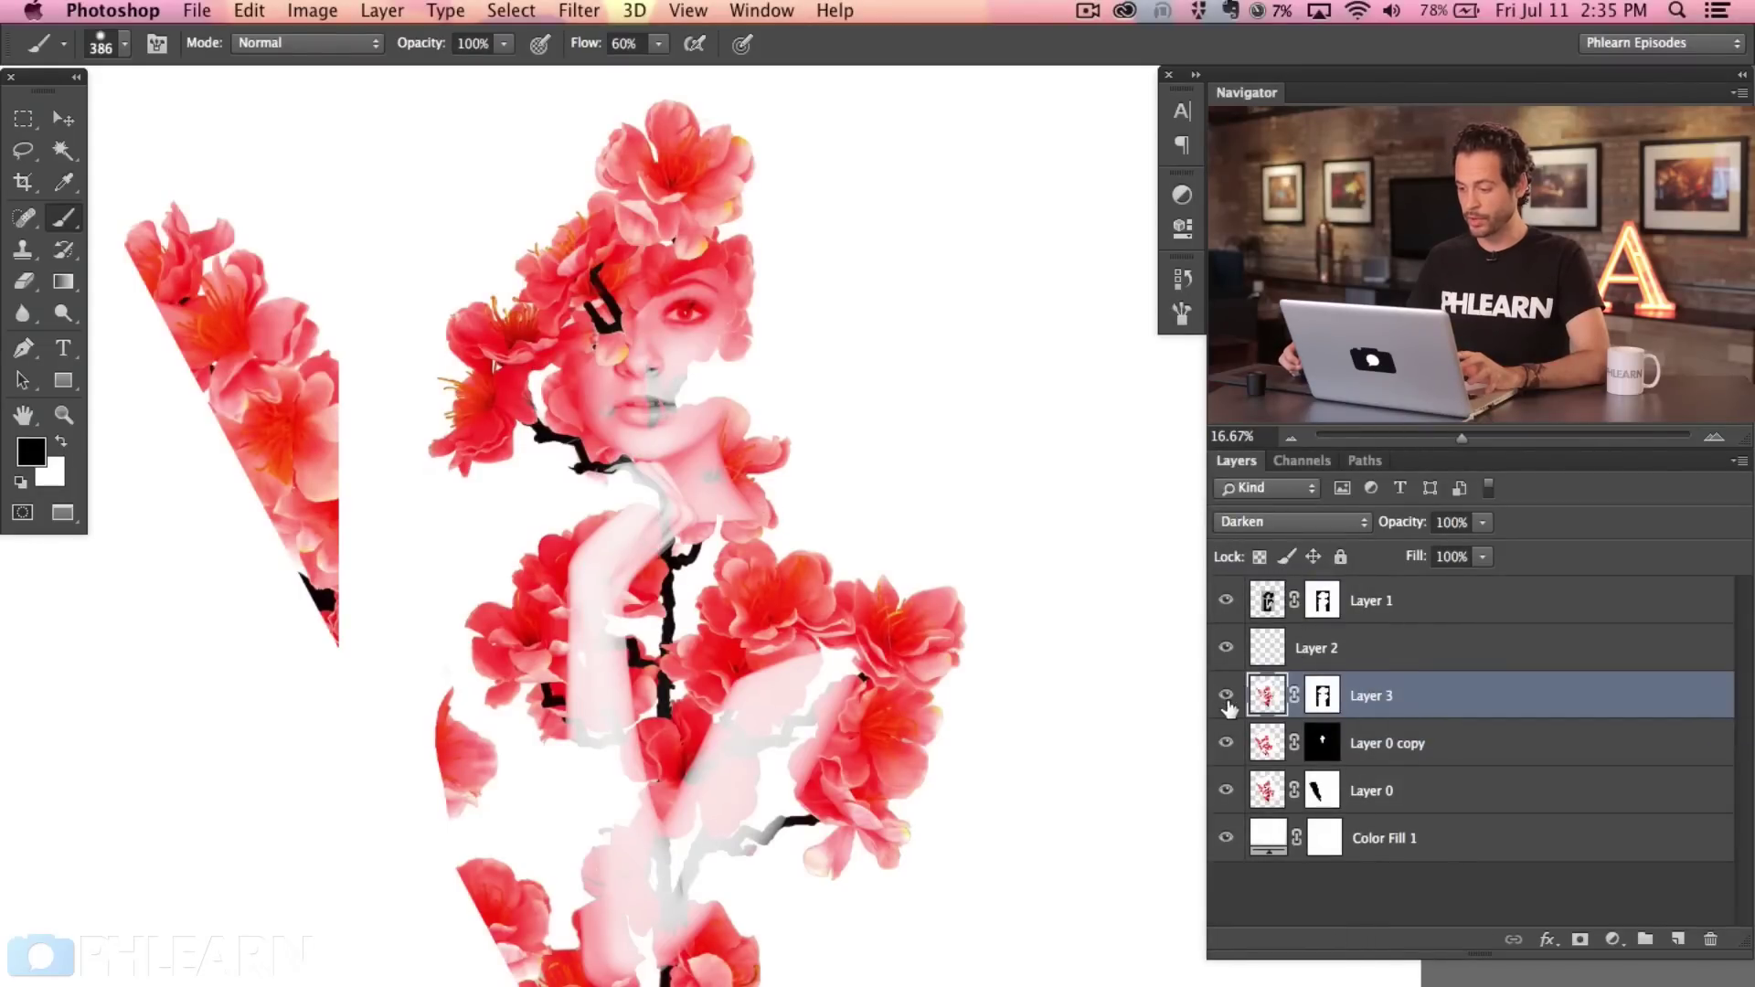
Hide the portrait and compare the composite with the new masked blossom layer hidden and shown.
left_click(1226, 696)
left_click(1226, 601)
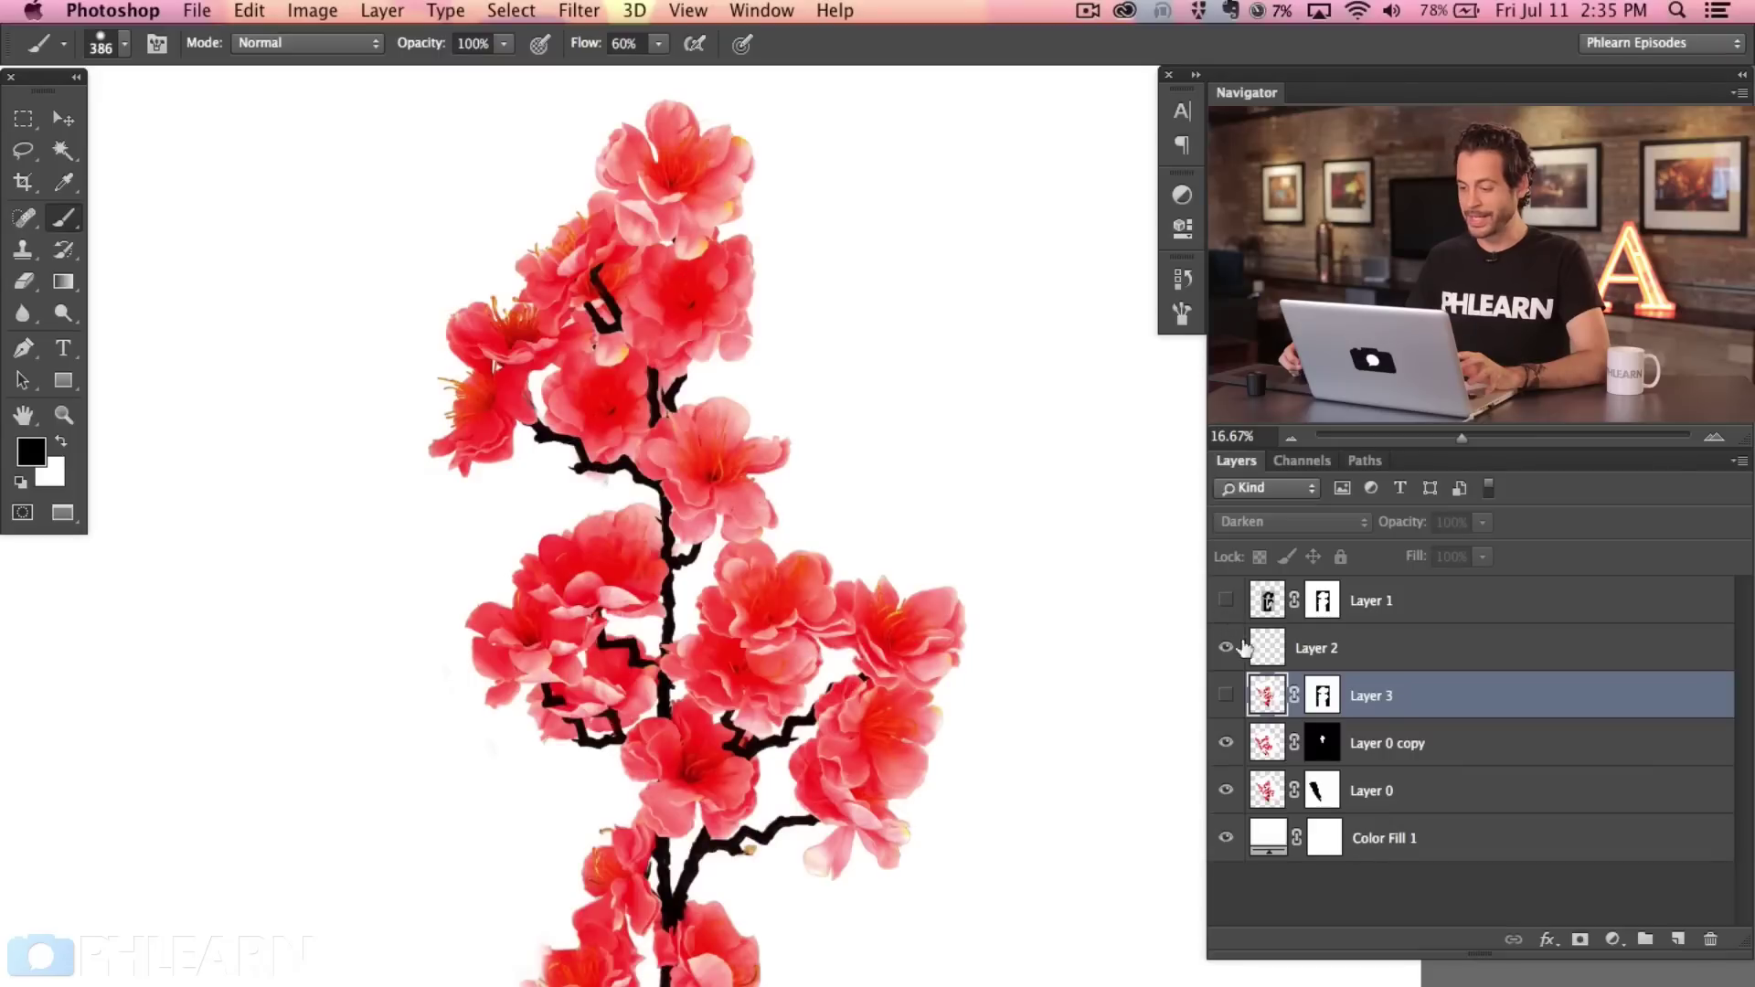
left_click(1226, 698)
left_click(1225, 698)
left_click(1226, 699)
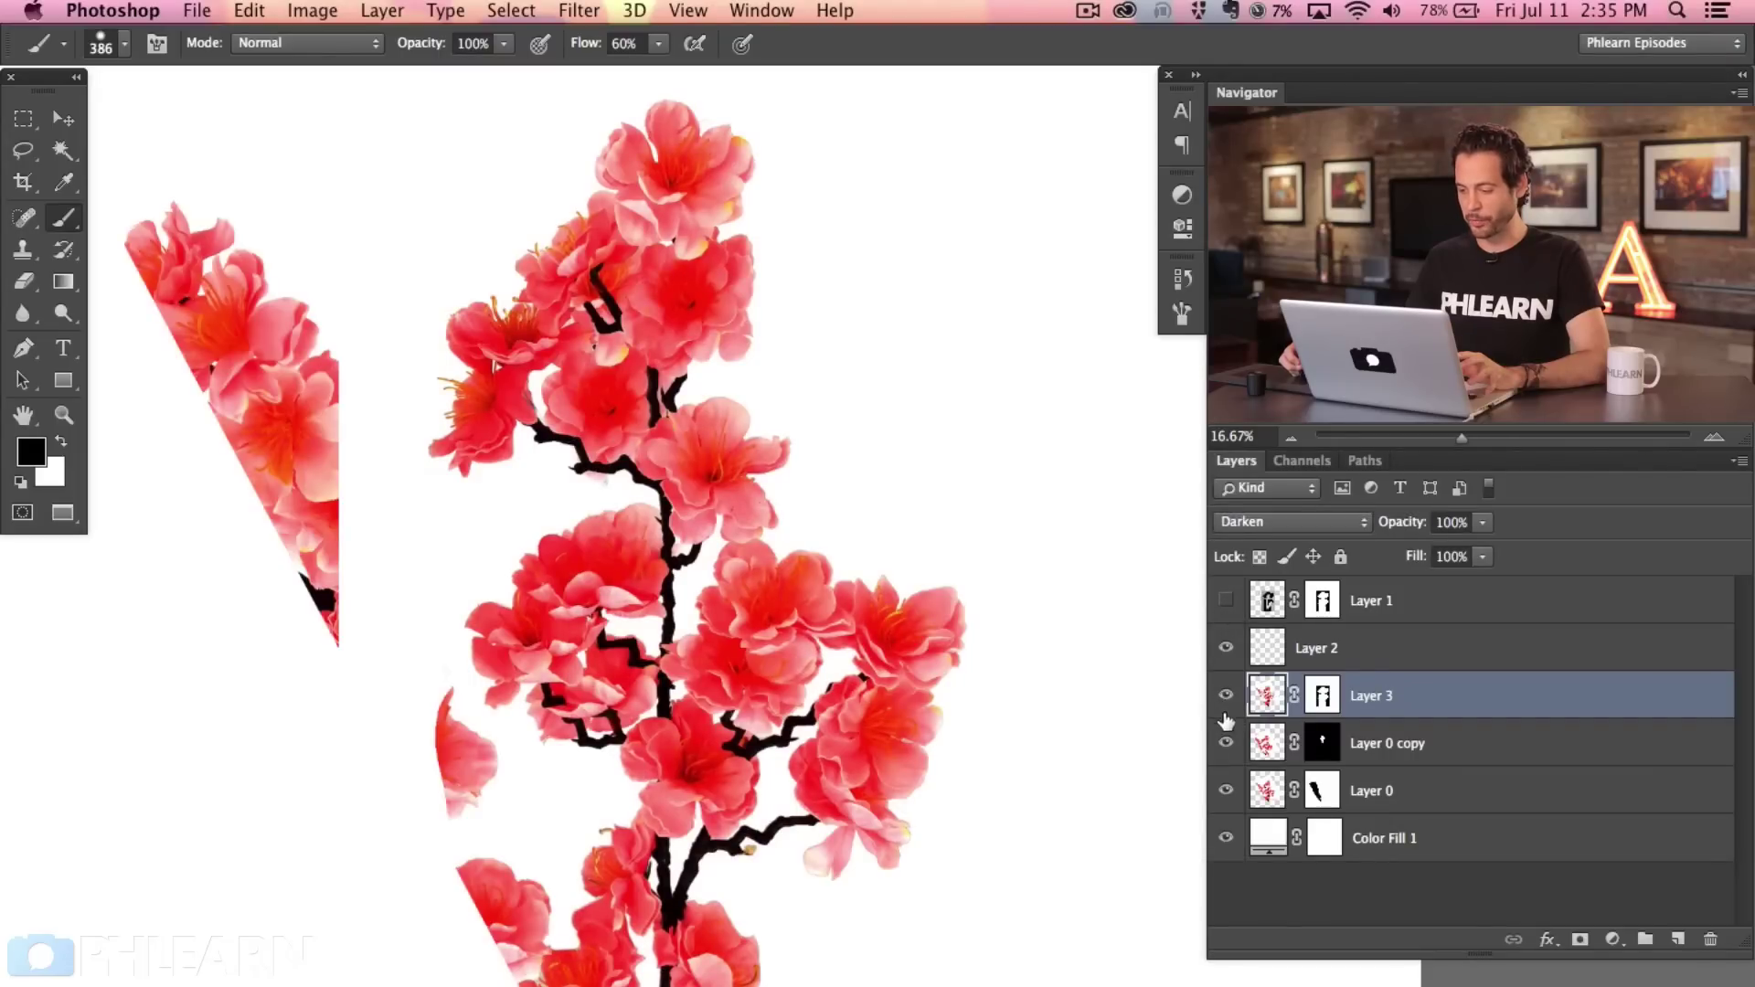
Show the portrait again and select the layer mask of Layer 3.
left_click(1226, 601)
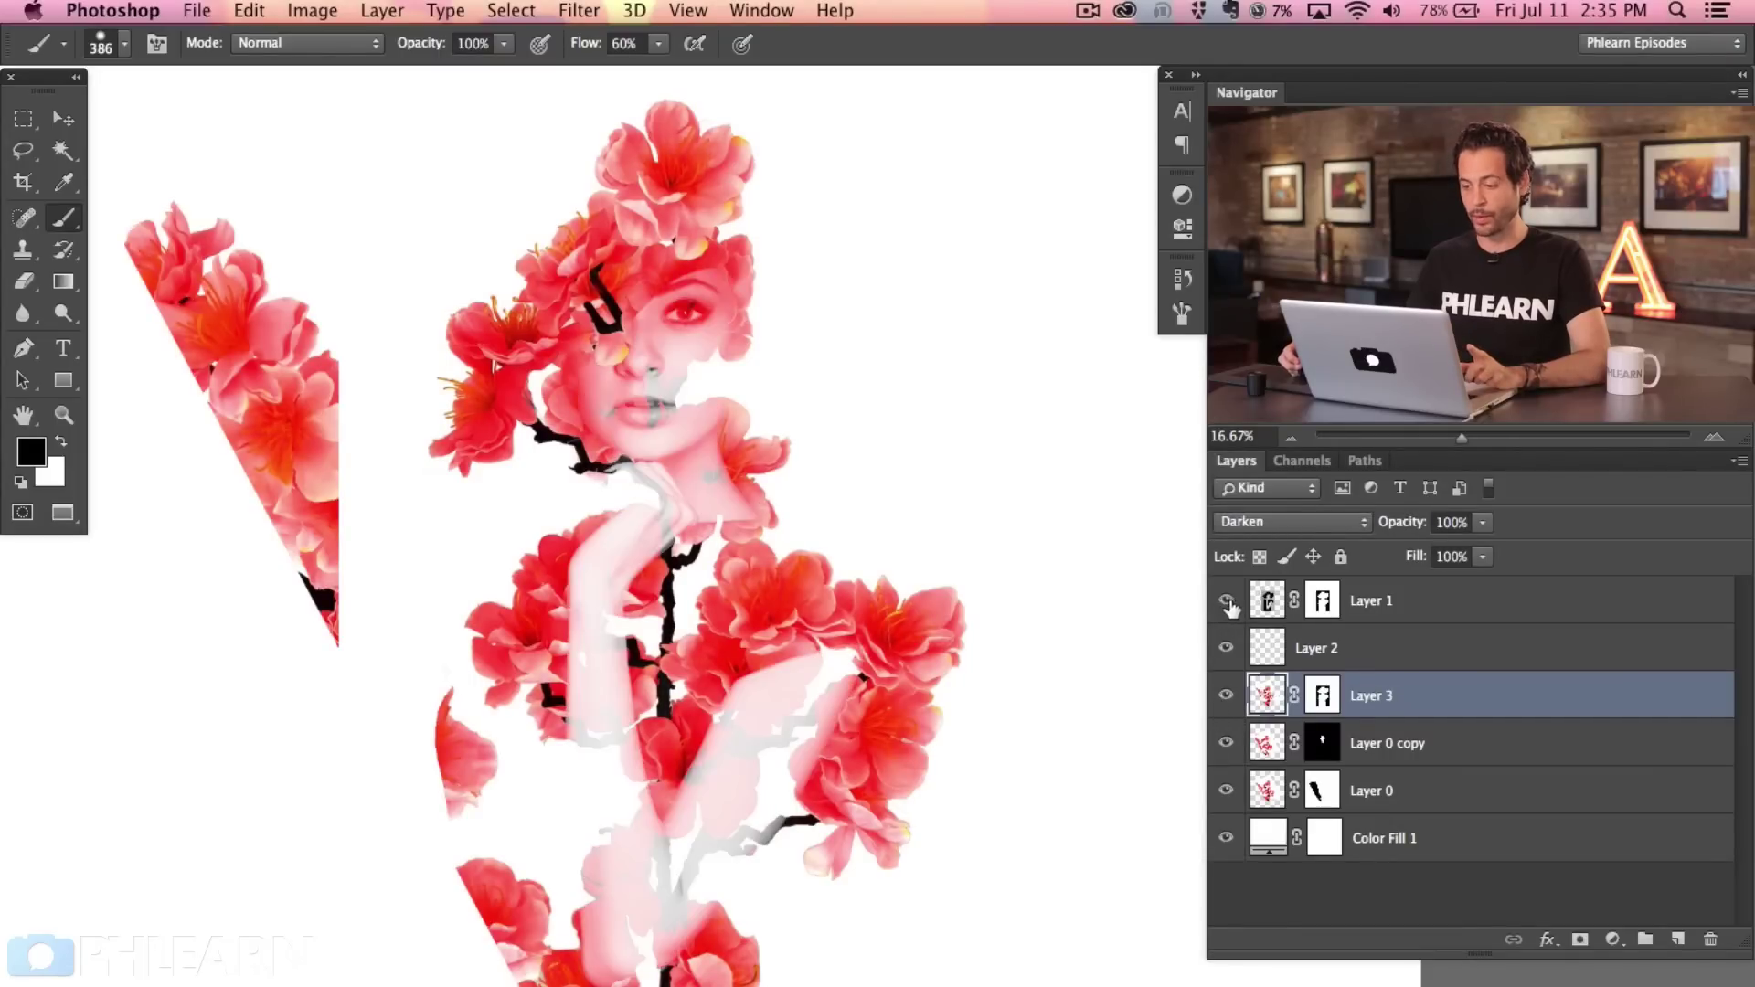
left_click(1271, 609)
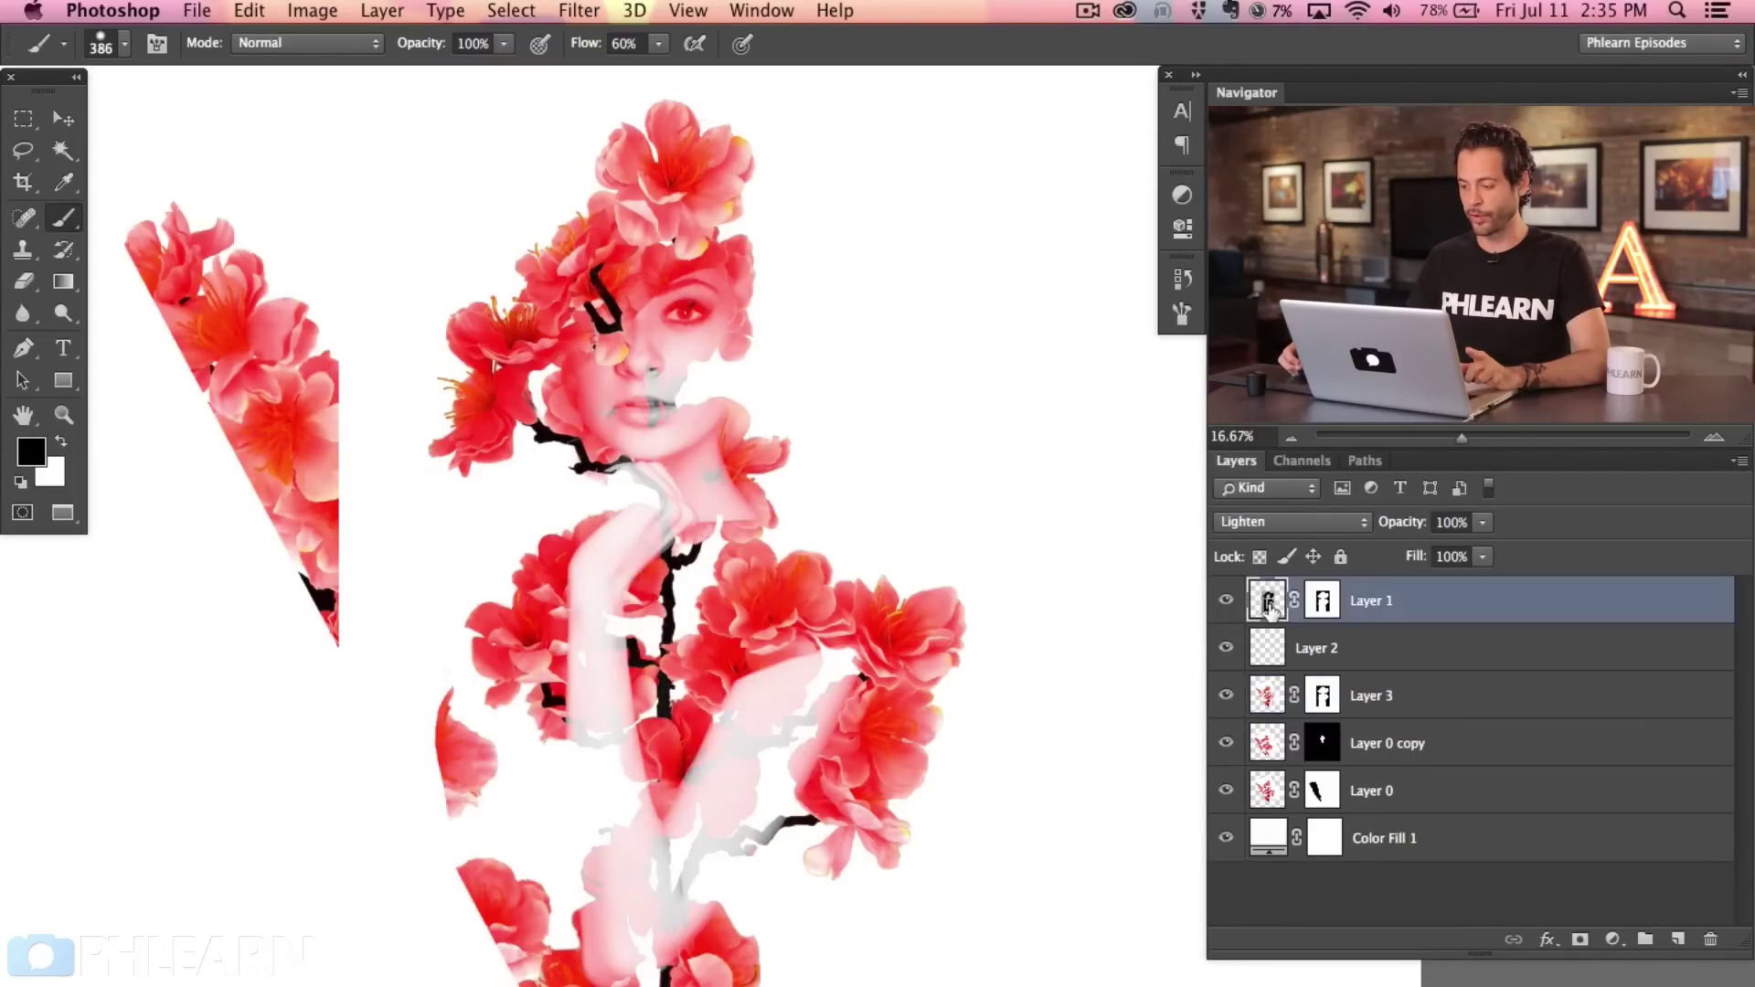
left_click(1321, 697)
key("x")
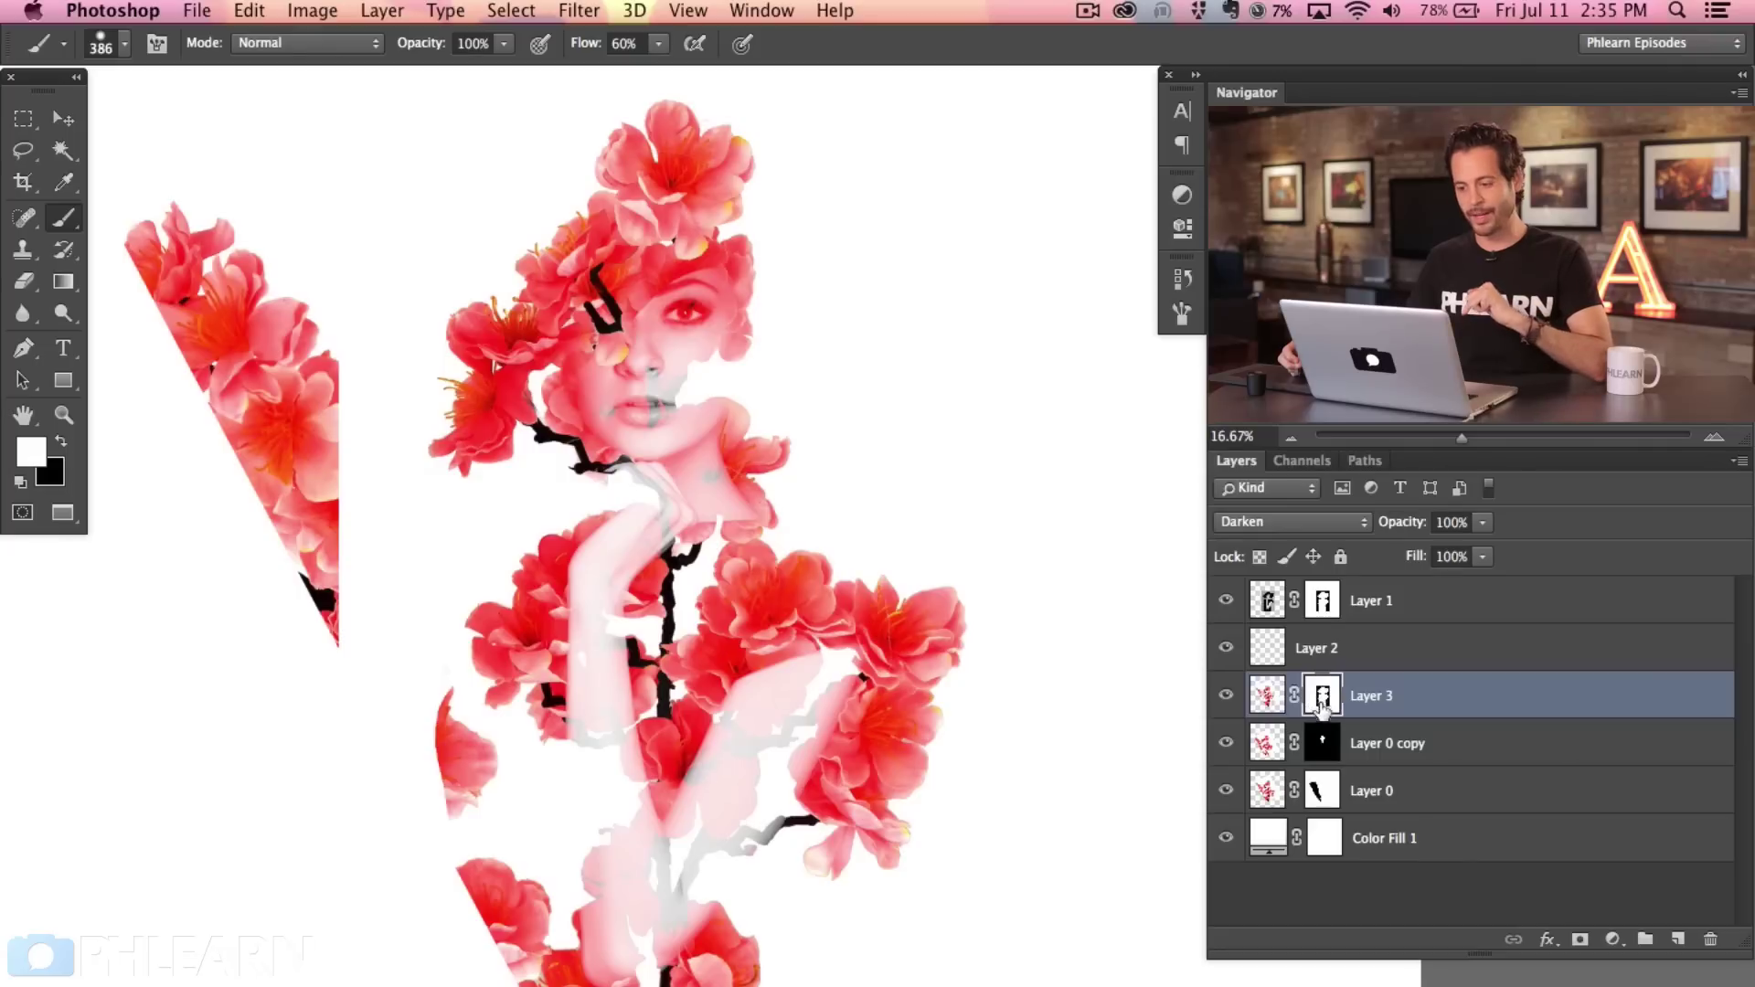
left_click(1265, 698)
left_click(1310, 699)
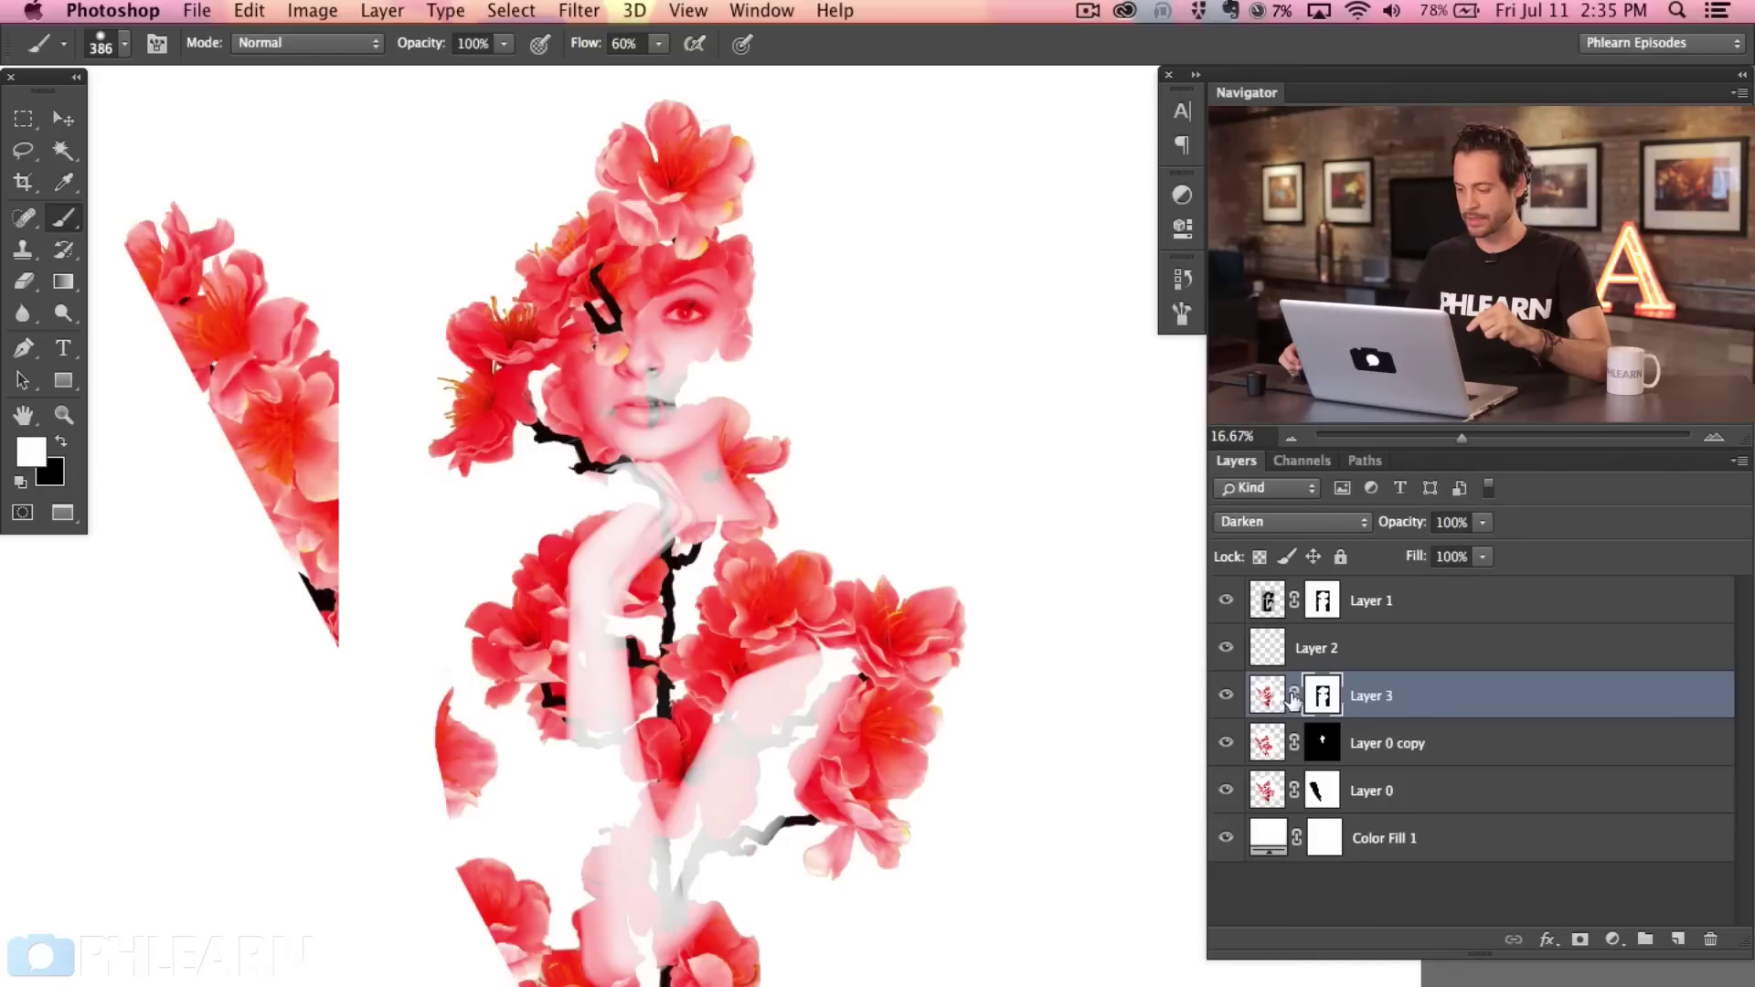
Try moving Layer 3 while its mask is still linked, and undo the move.
key("v")
mouse_move(862, 660)
left_mouse_down()
mouse_move(885, 621)
mouse_move(985, 663)
mouse_move(983, 684)
left_mouse_up()
key("super+z")
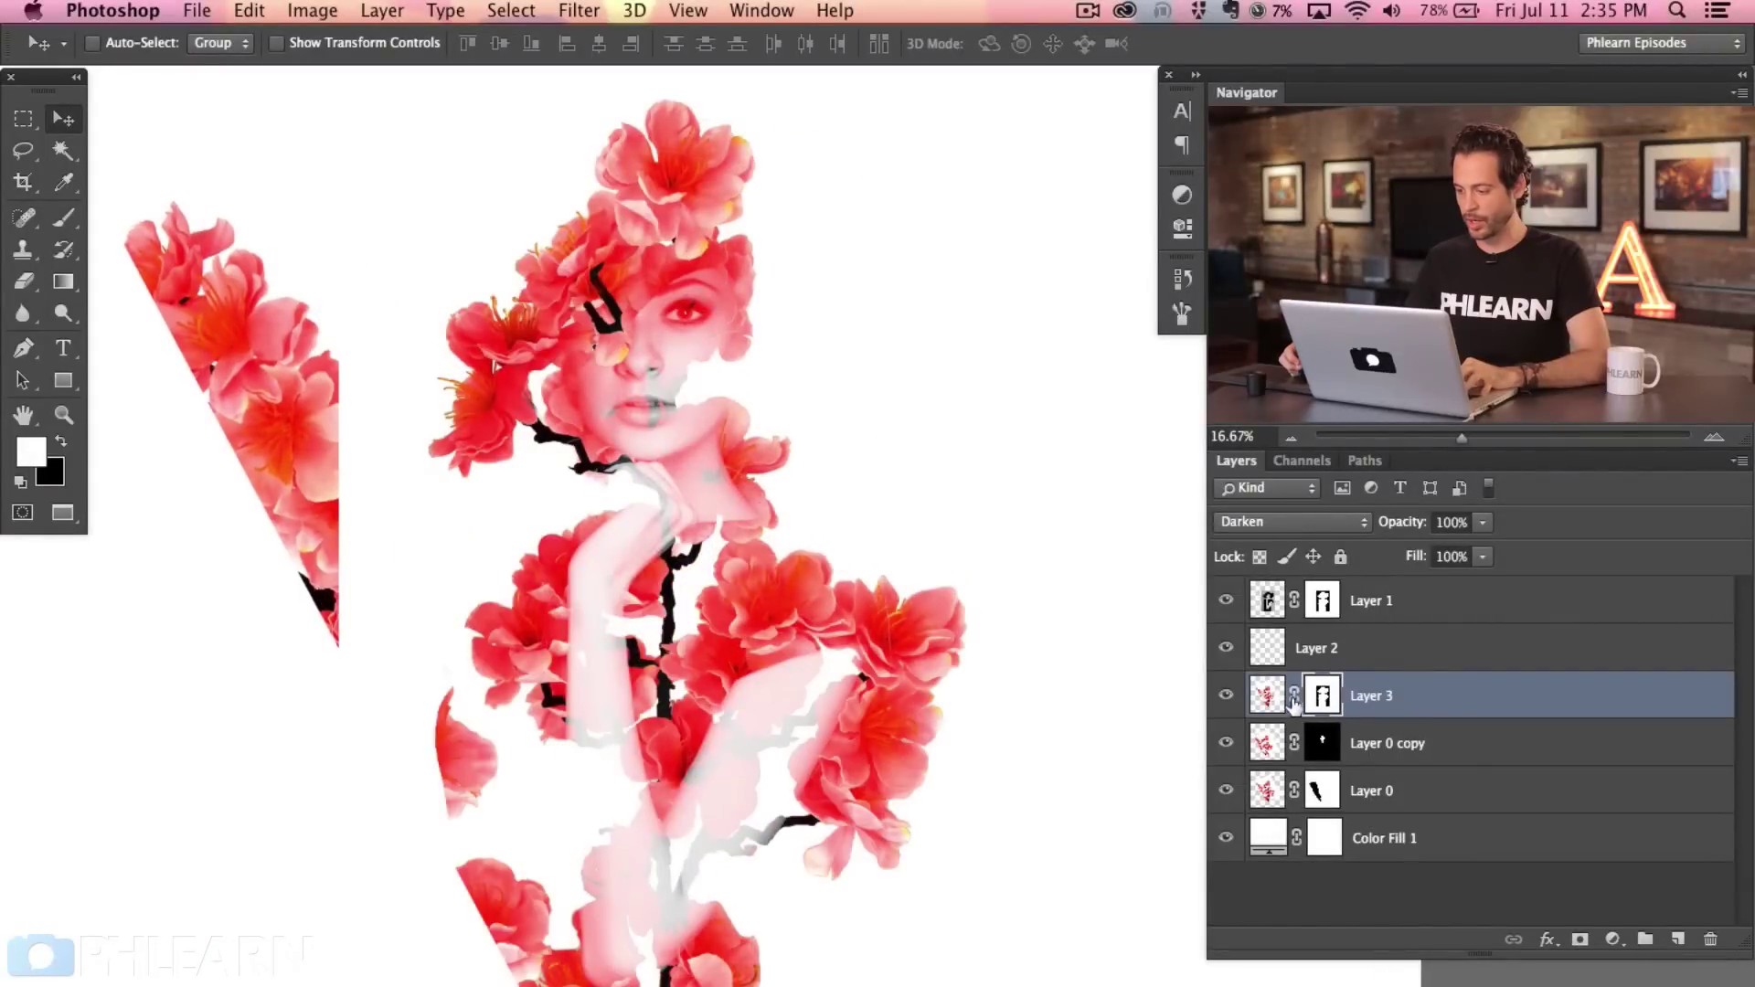
Unlink Layer 3's artwork from its mask and move the blossoms up behind the face and hat.
left_click(1264, 696)
left_click_drag(818, 785, 763, 258)
left_click_drag(803, 411, 894, 388)
Scale Layer 3's blossoms proportionally to 147% with Free Transform, leaving the unlinked mask in place.
key("super+t")
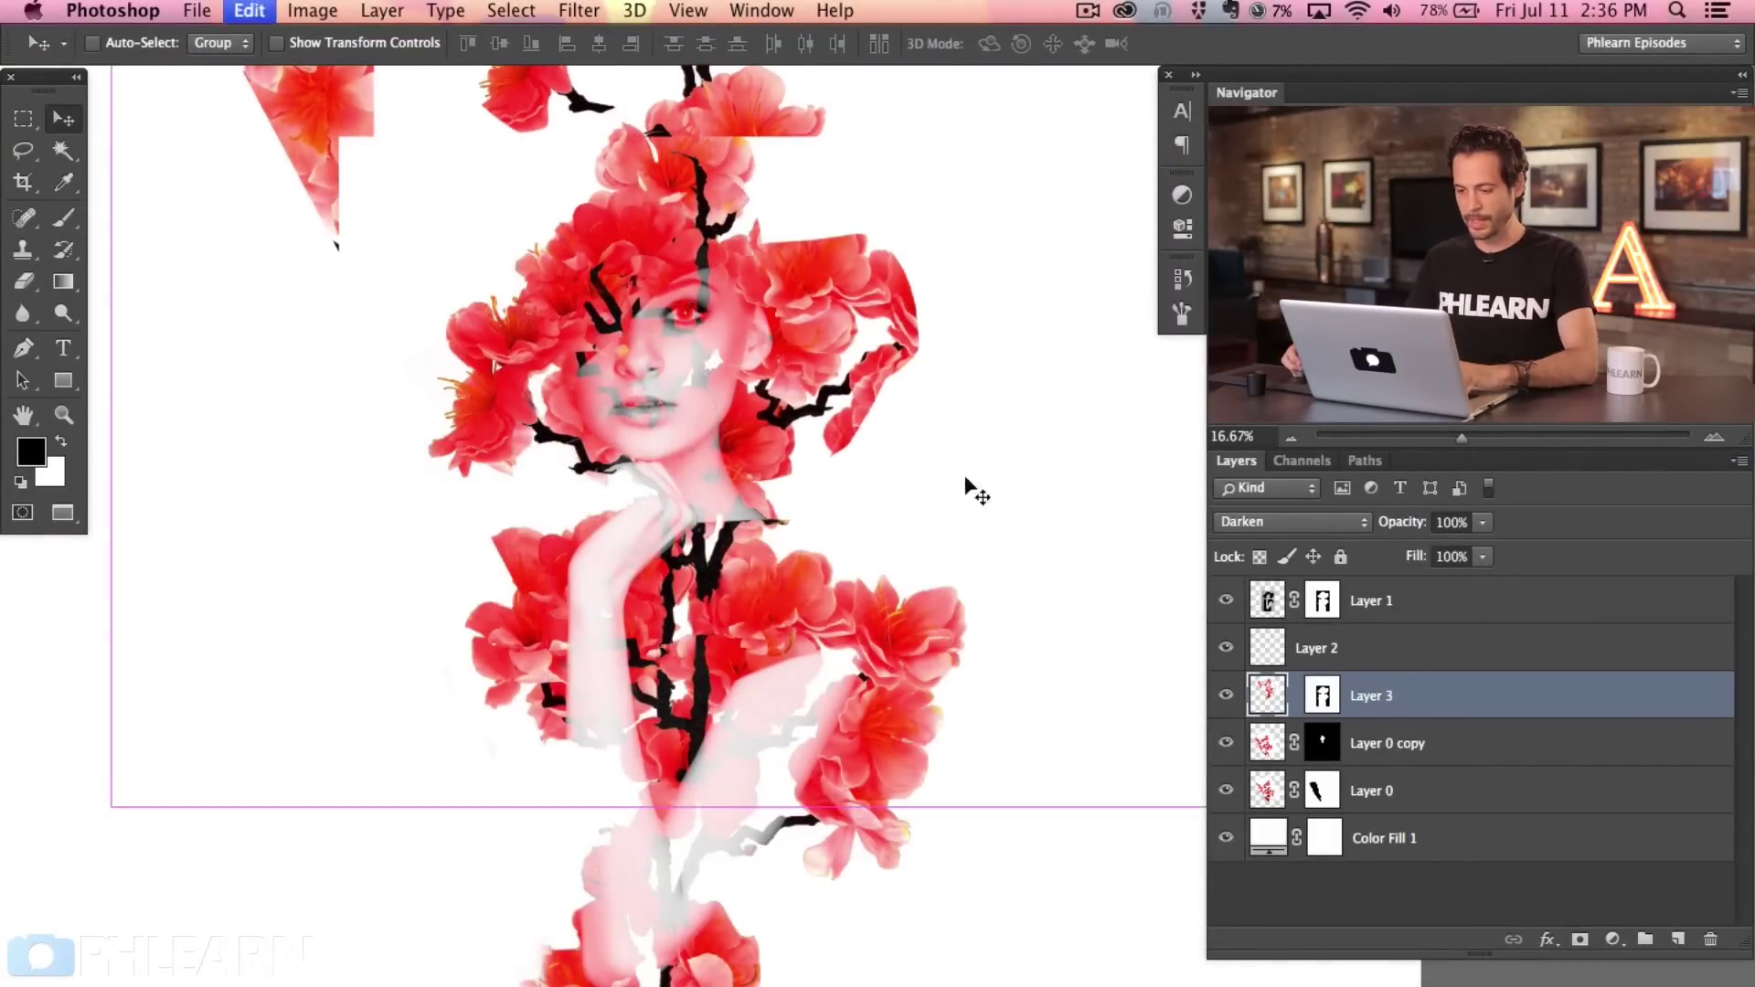
left_click(468, 43)
left_click(539, 43)
type("143")
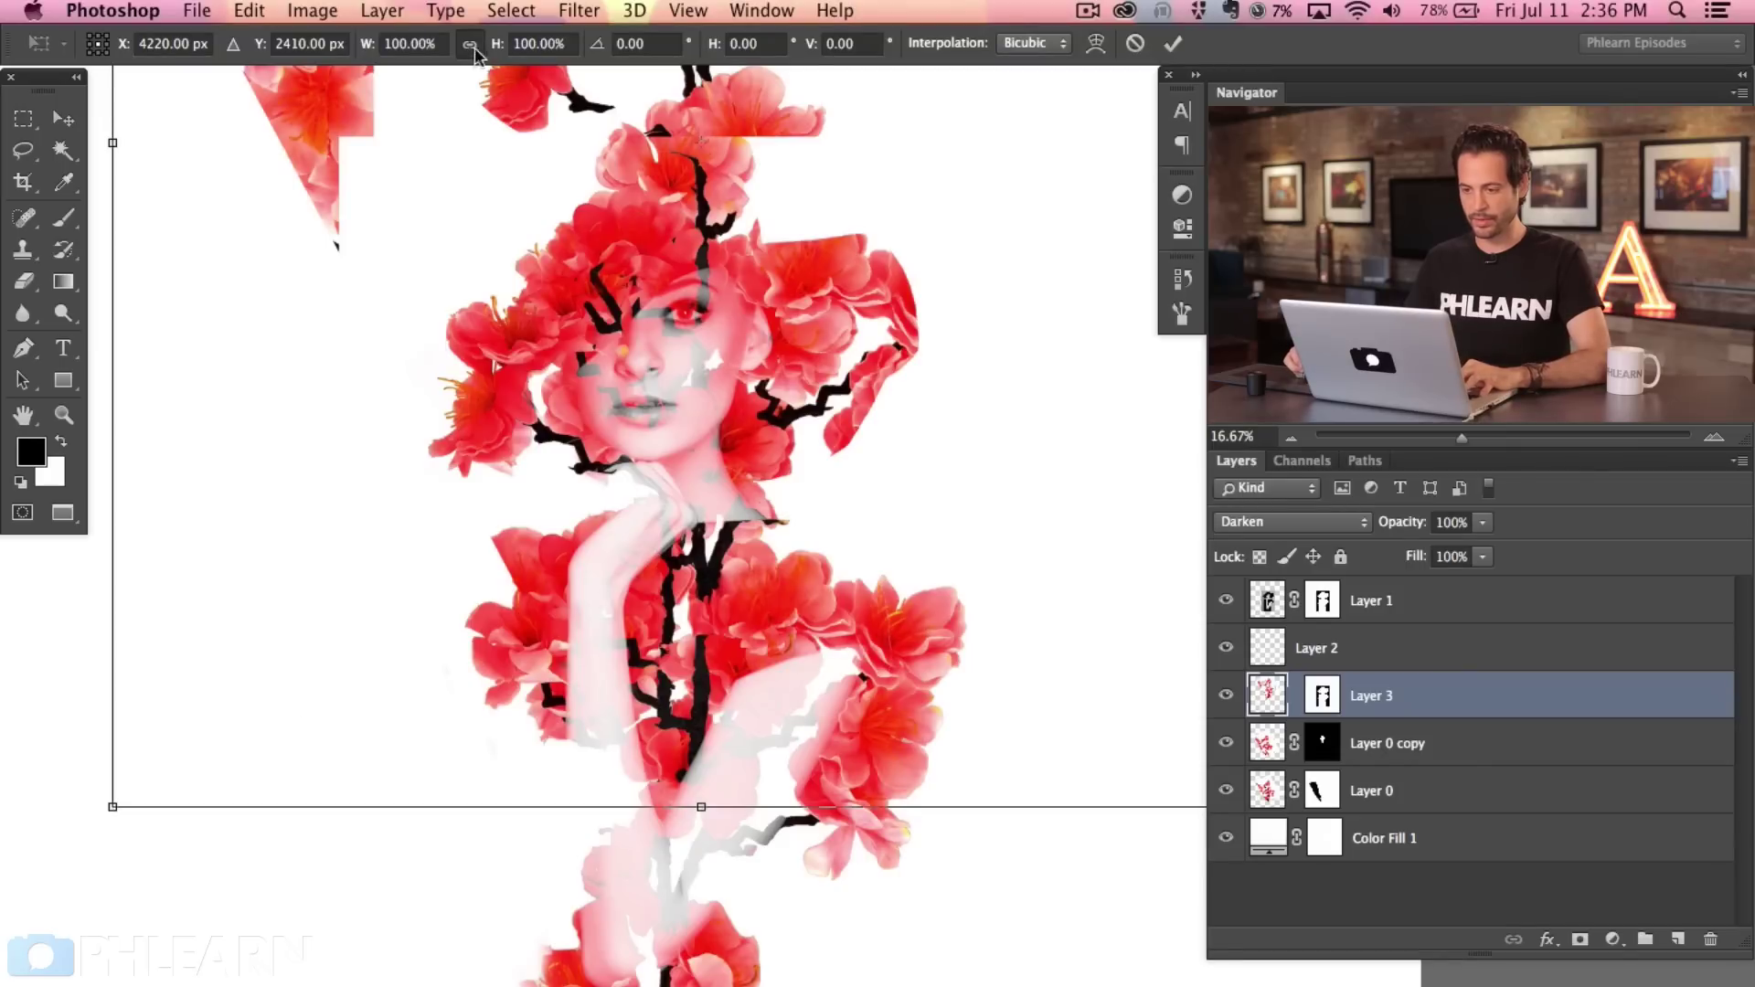
key("Return")
key("Up")
key("Up")
key("Up")
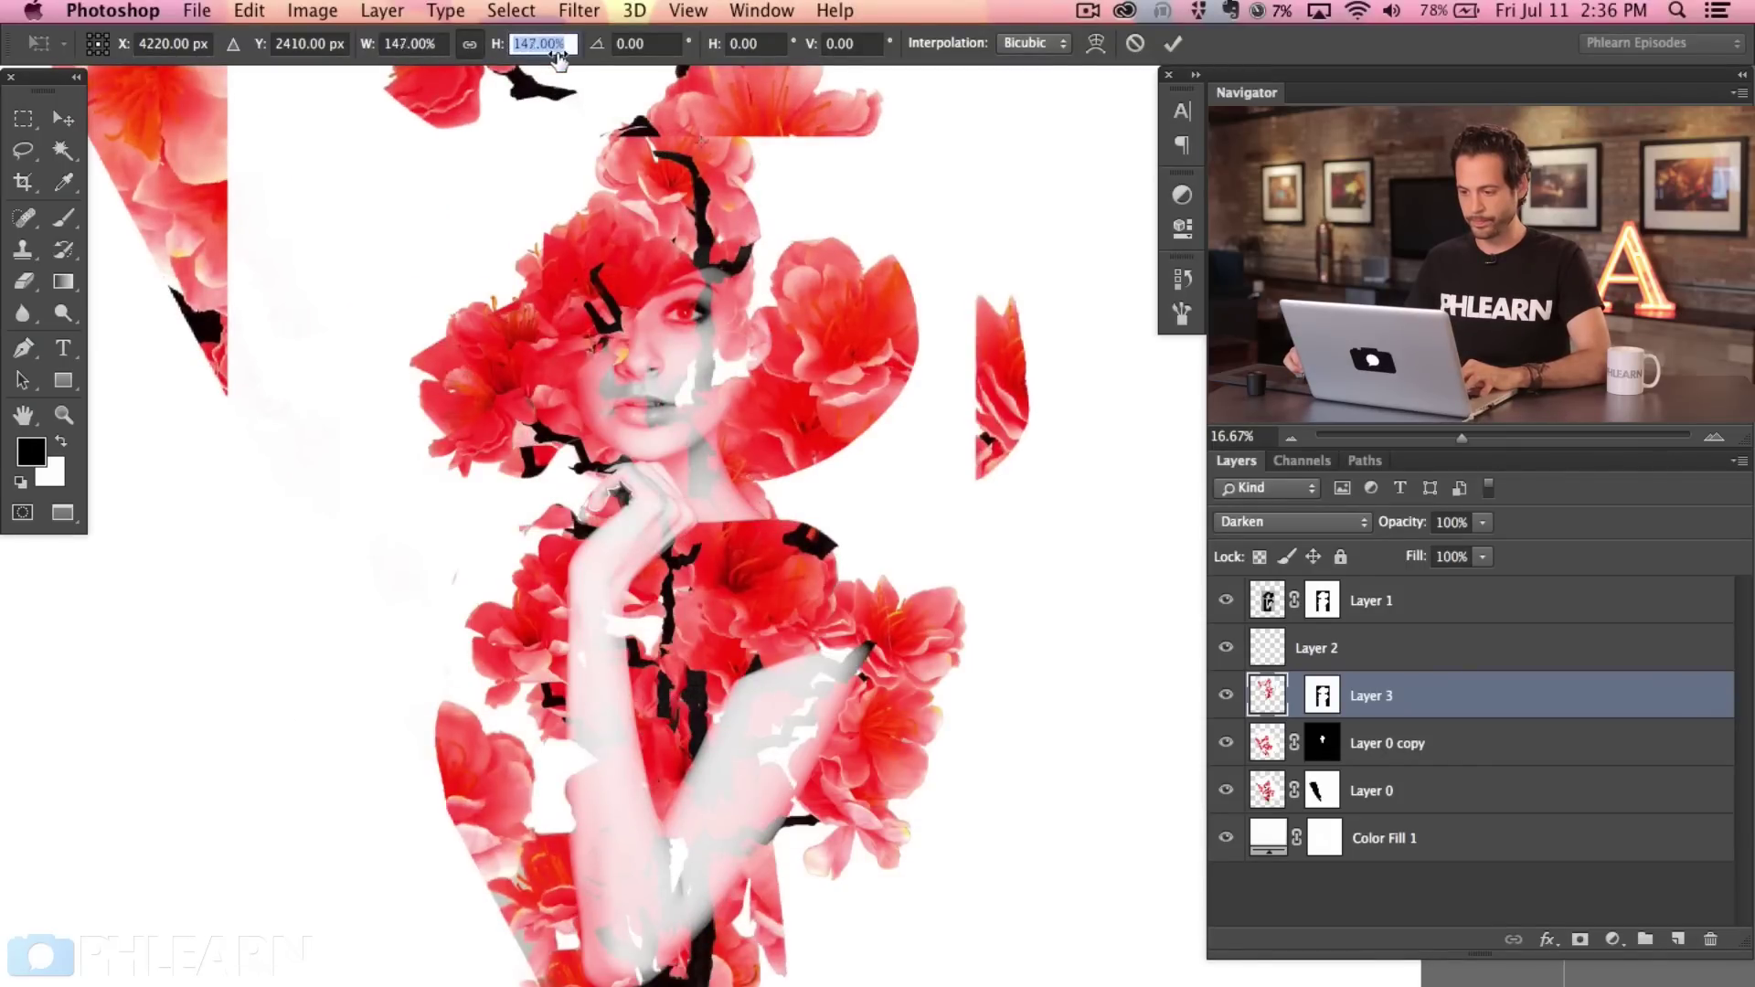
left_click_drag(782, 573, 873, 546)
key("Return")
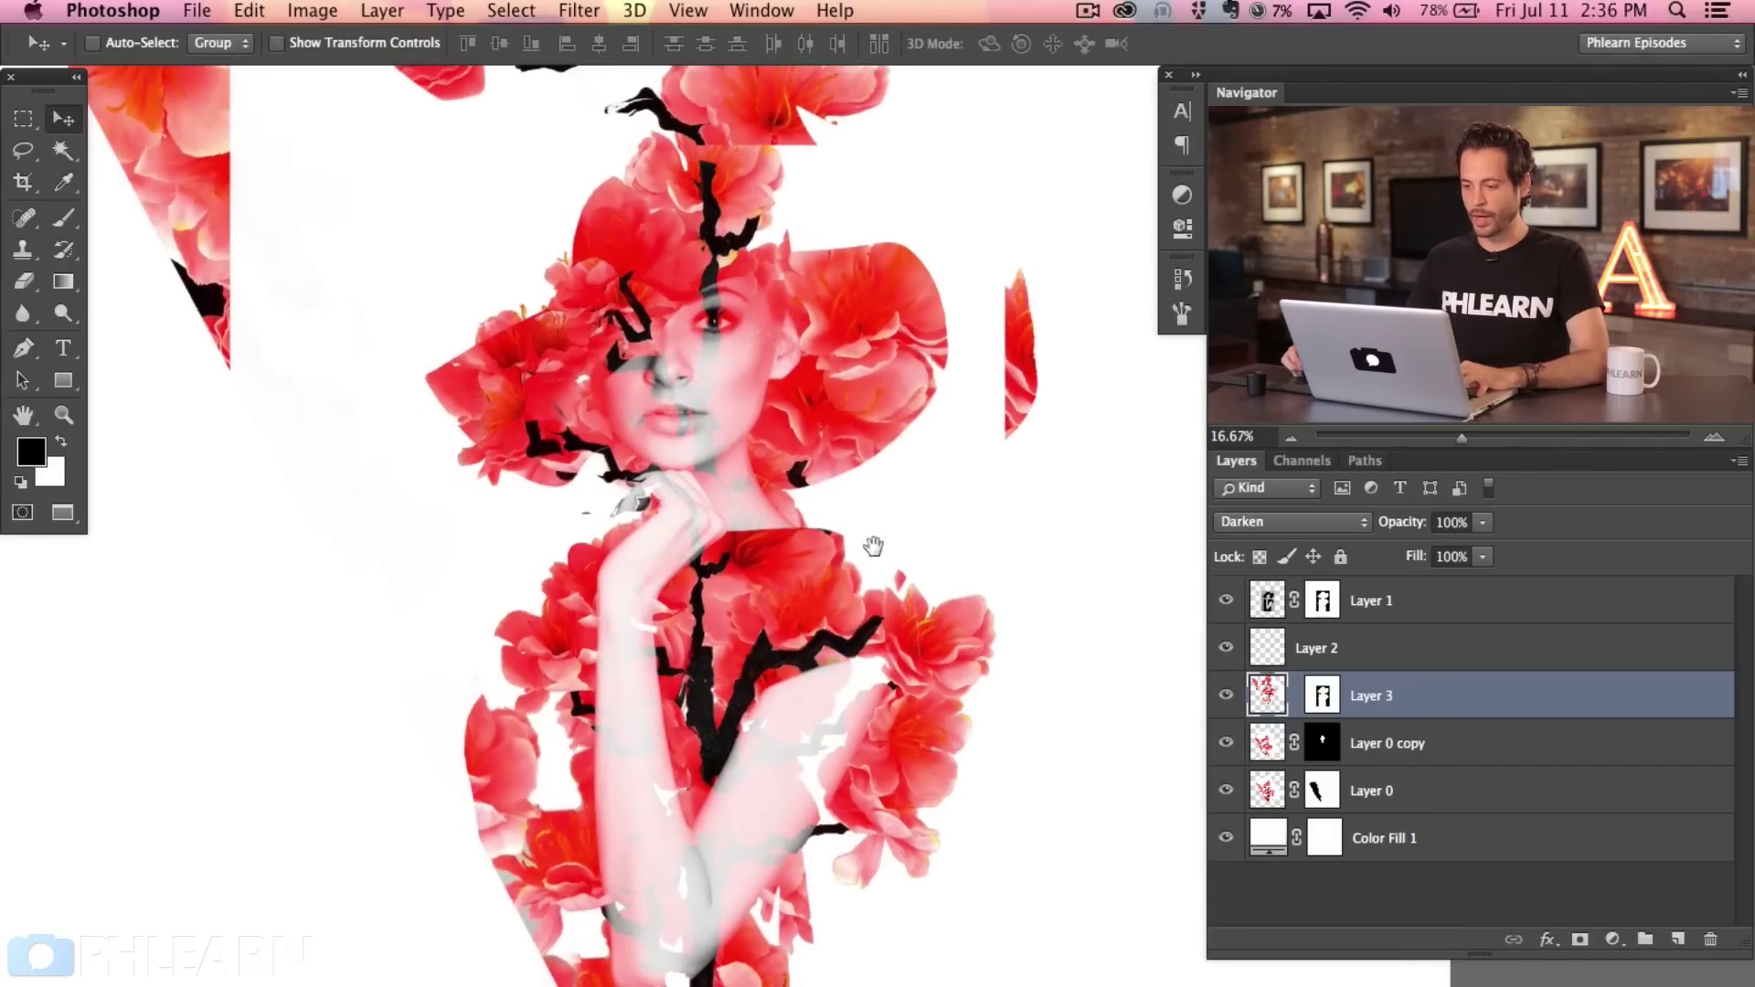
Compare the composite with Layer 3 hidden and shown, checking how the enlarged blossoms fill the hat and figure.
left_click(1226, 695)
left_click(1226, 694)
left_click(1226, 695)
left_click(1226, 695)
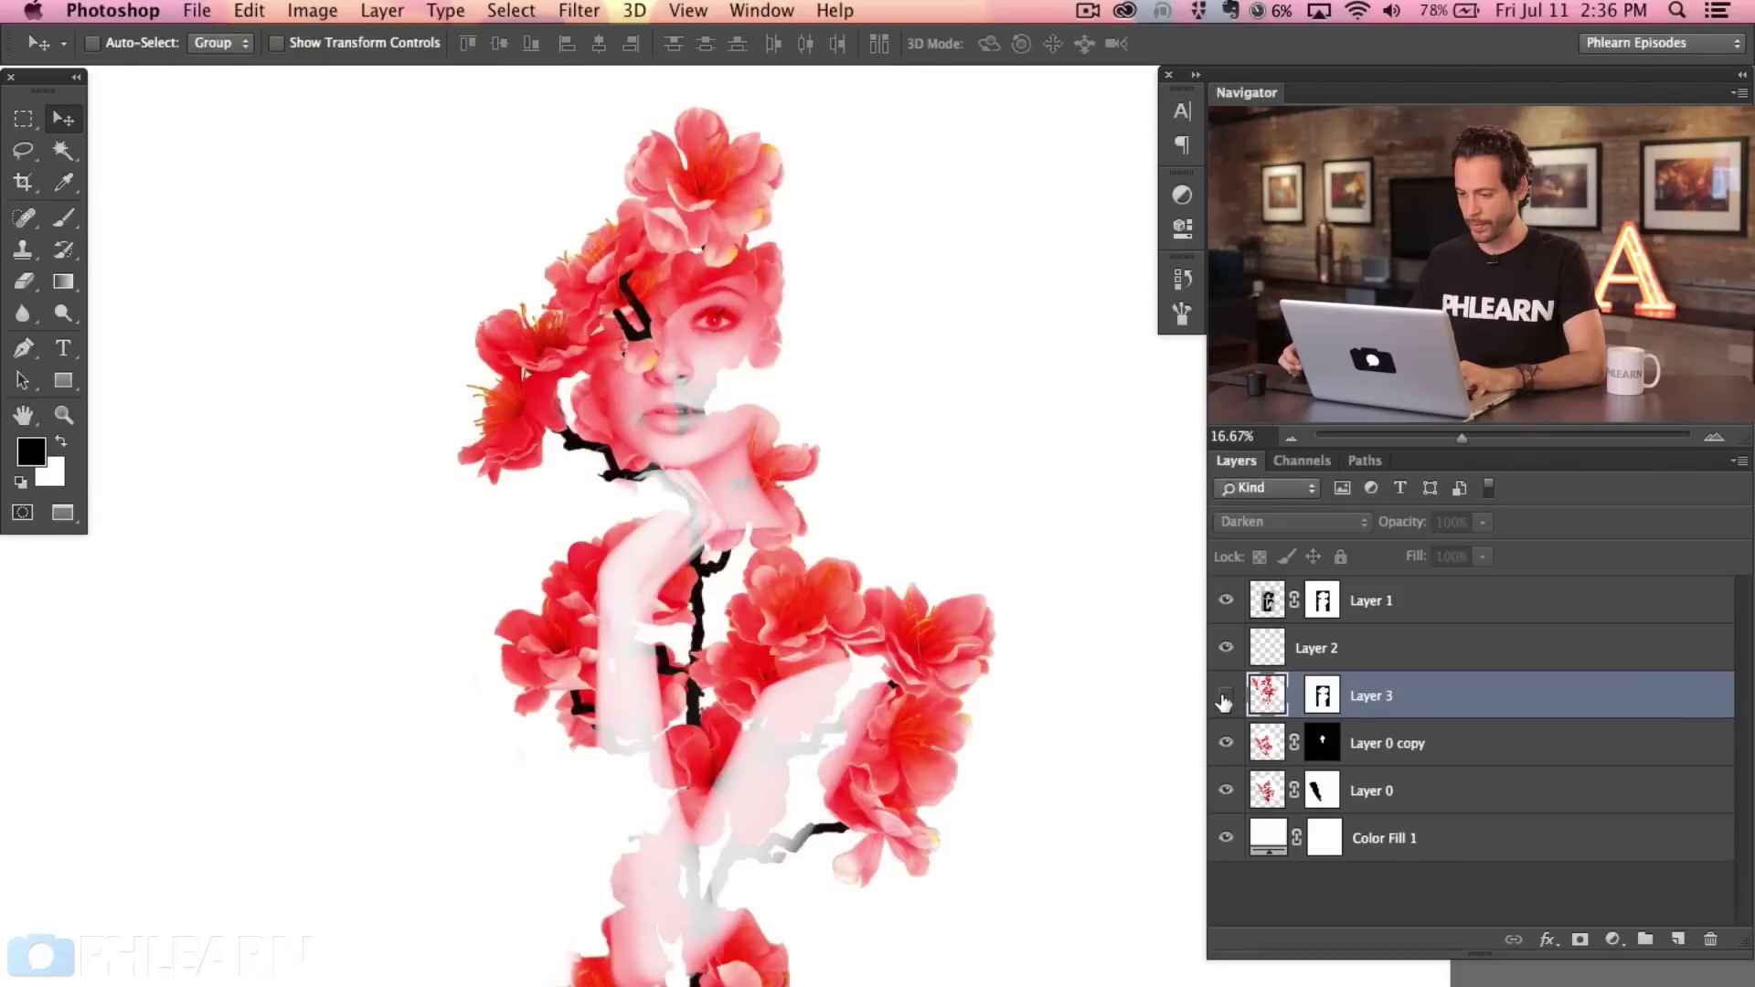
key("shift+plus")
key("shift+plus")
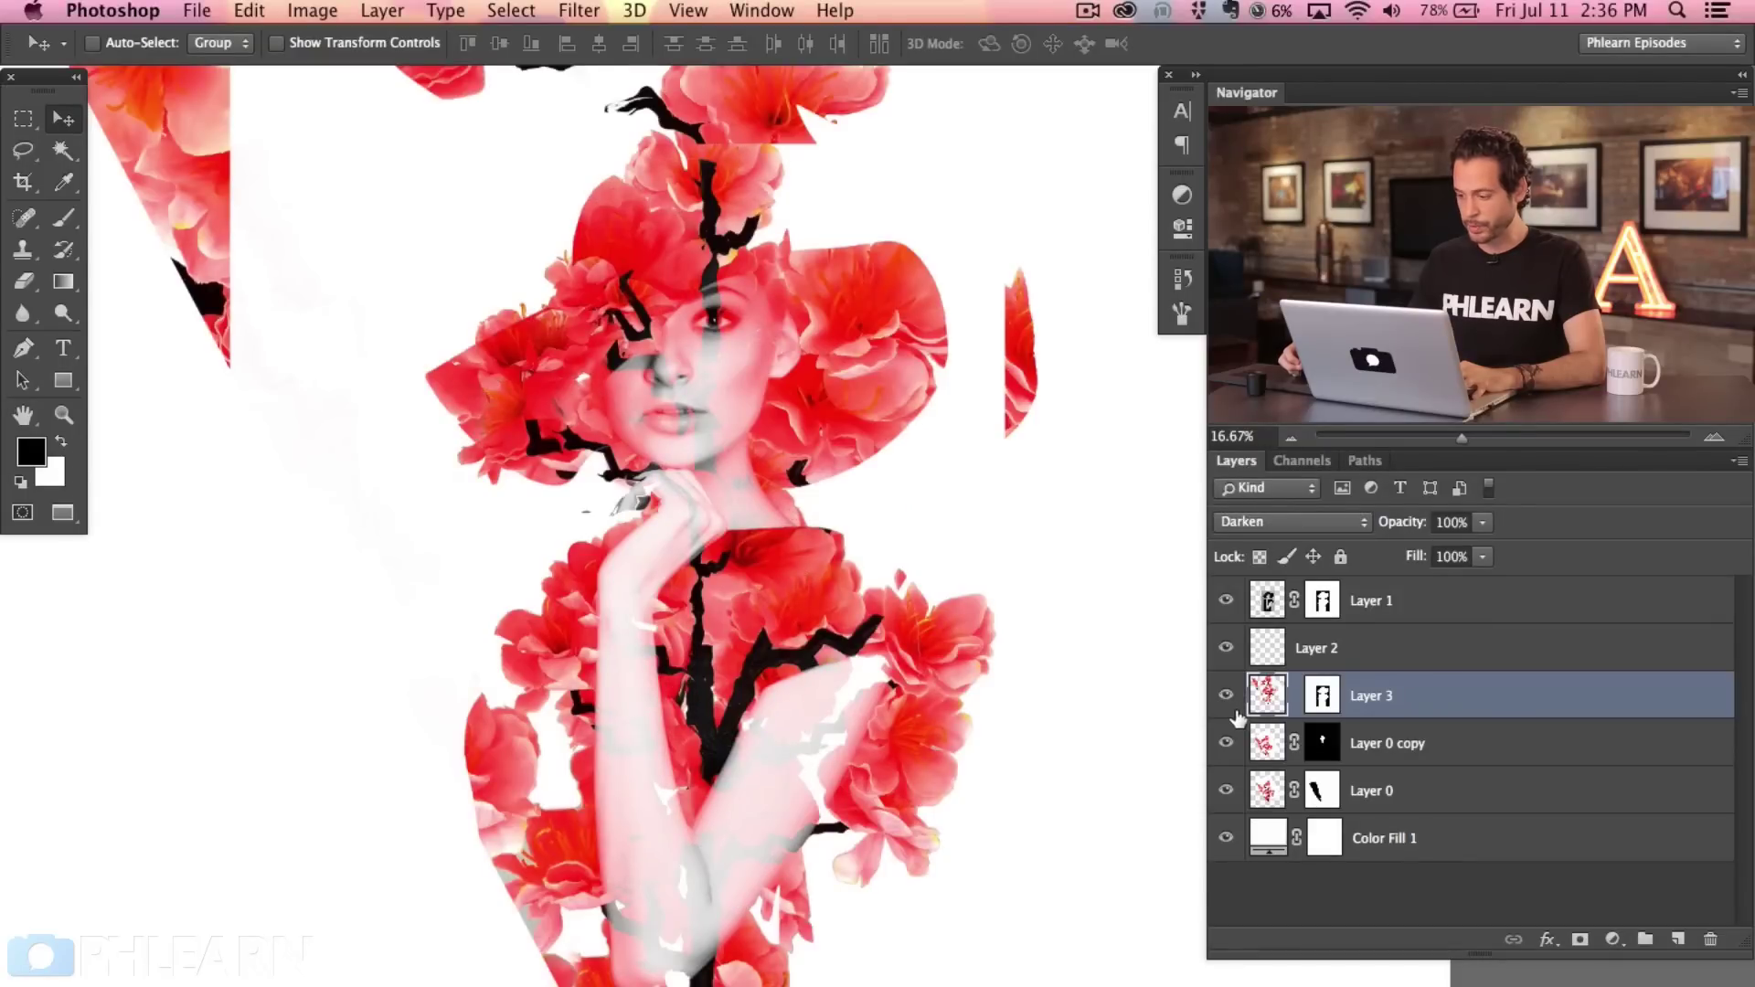
left_click(1323, 700)
key("x")
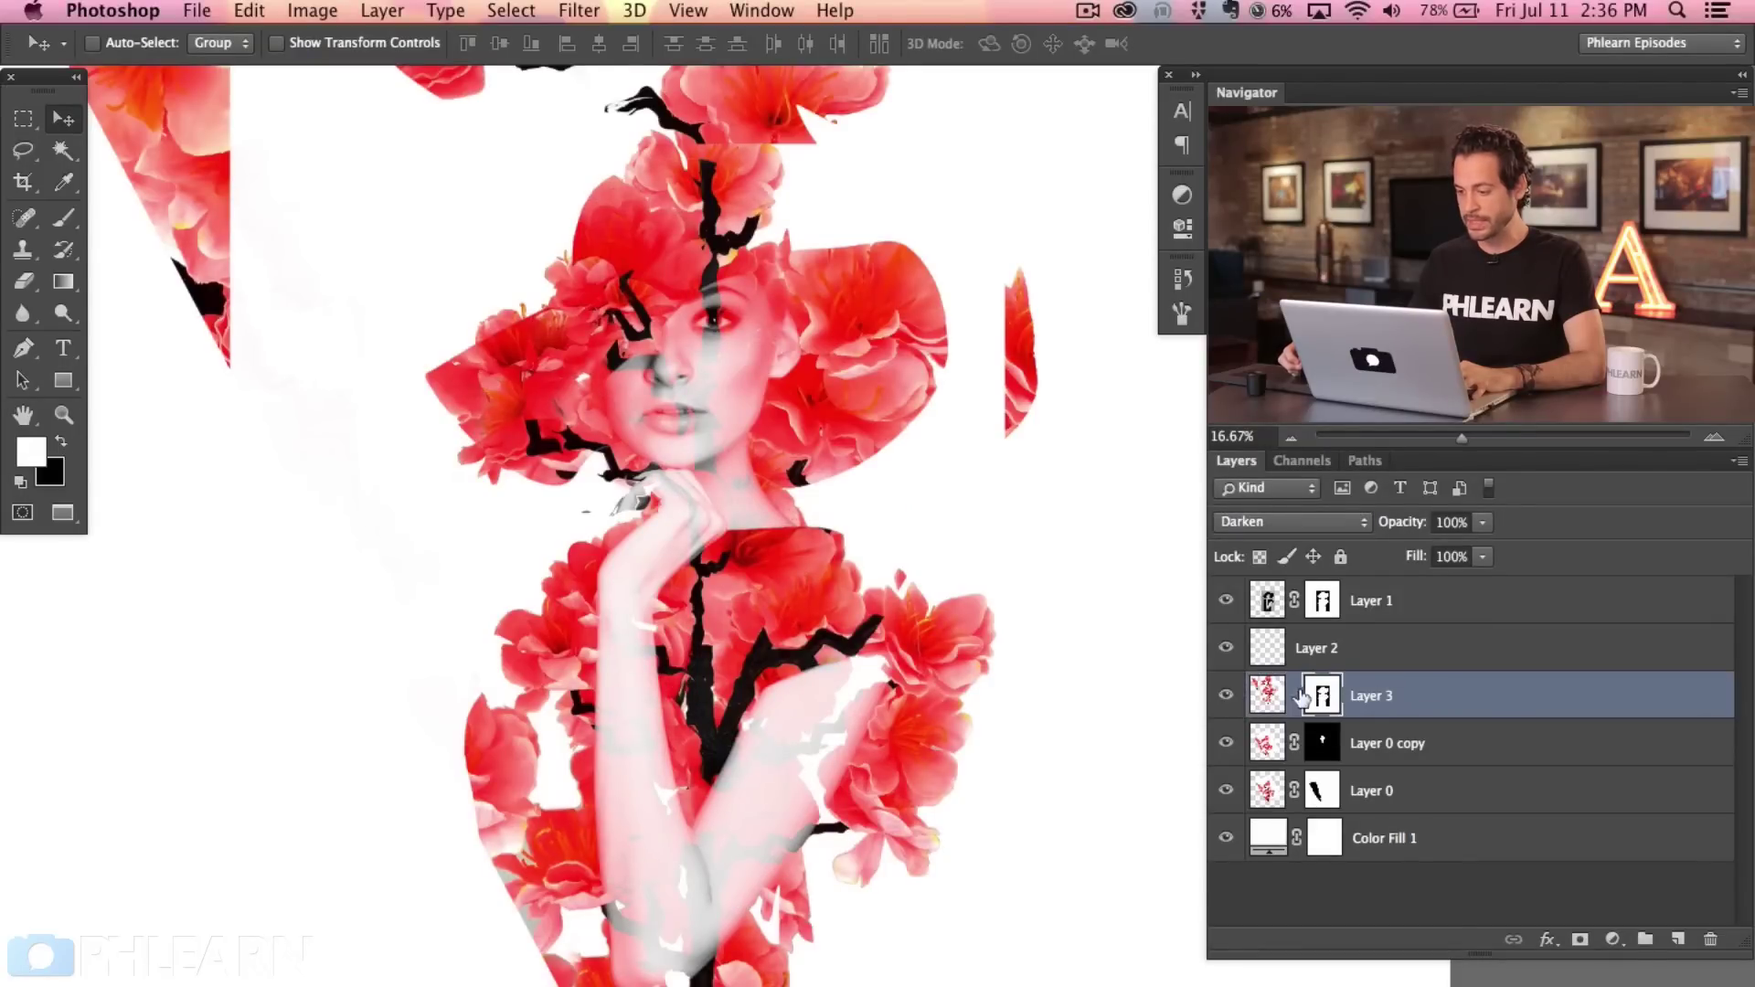
scroll(941, 470, "up", 5)
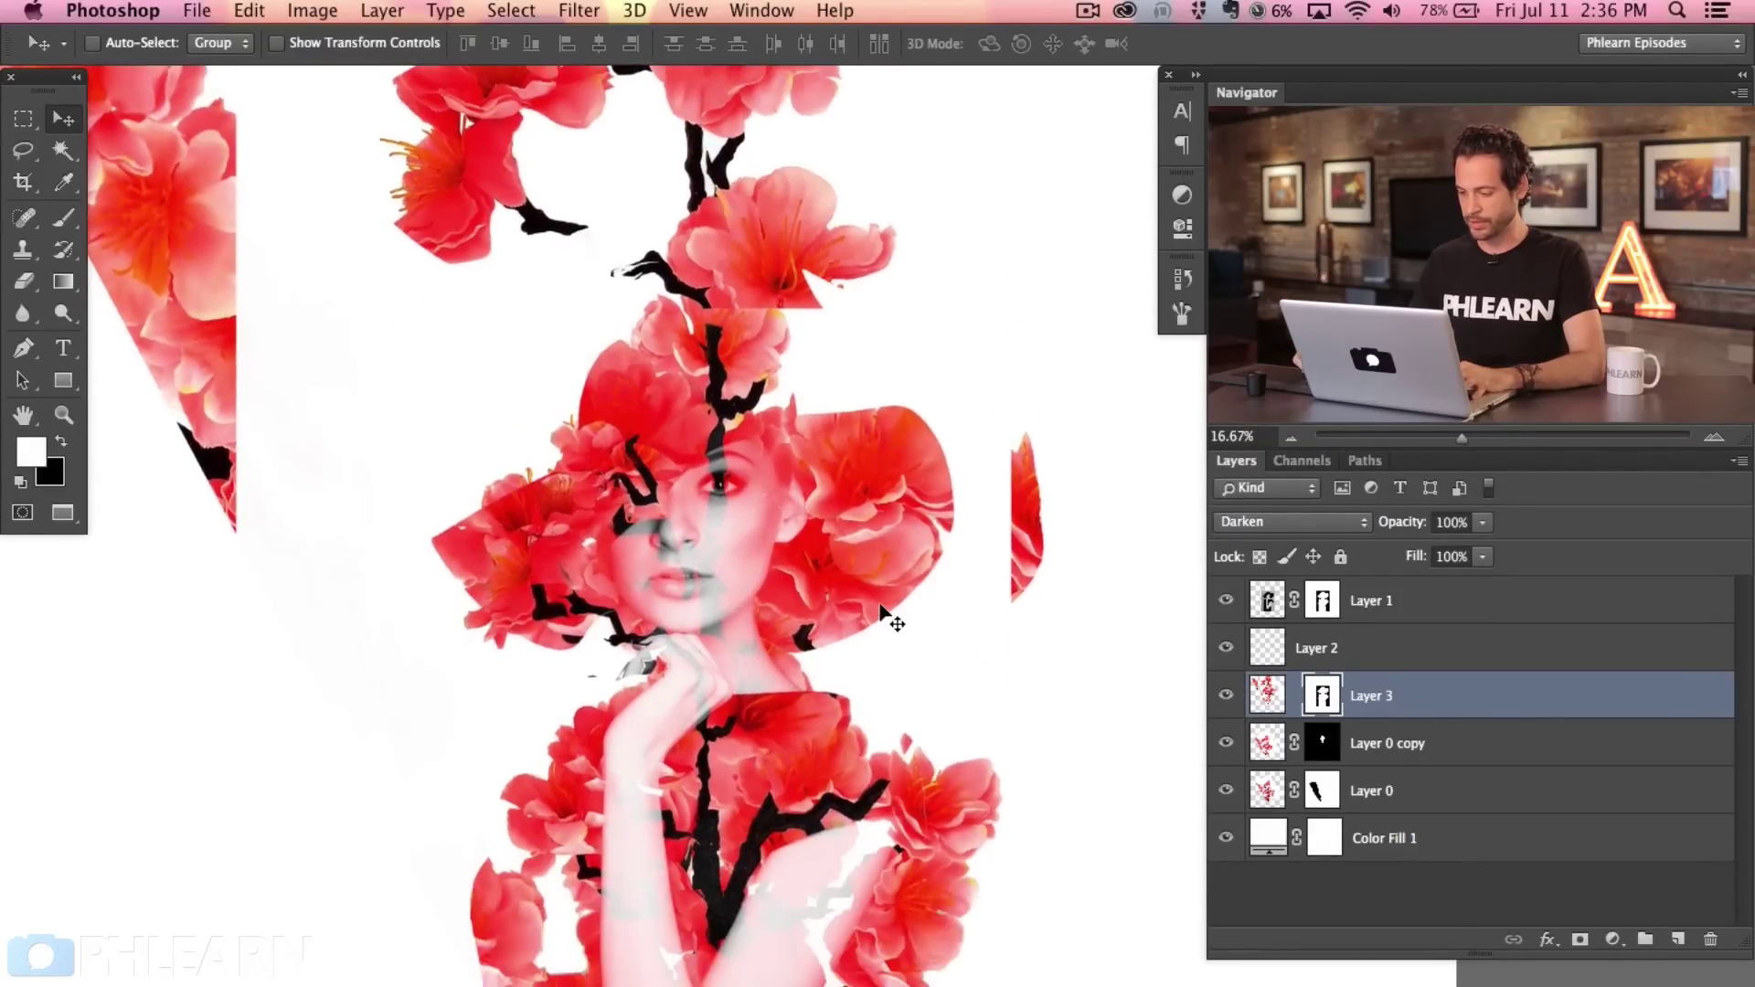
scroll(773, 727, "down", 3)
scroll(773, 727, "right", 2)
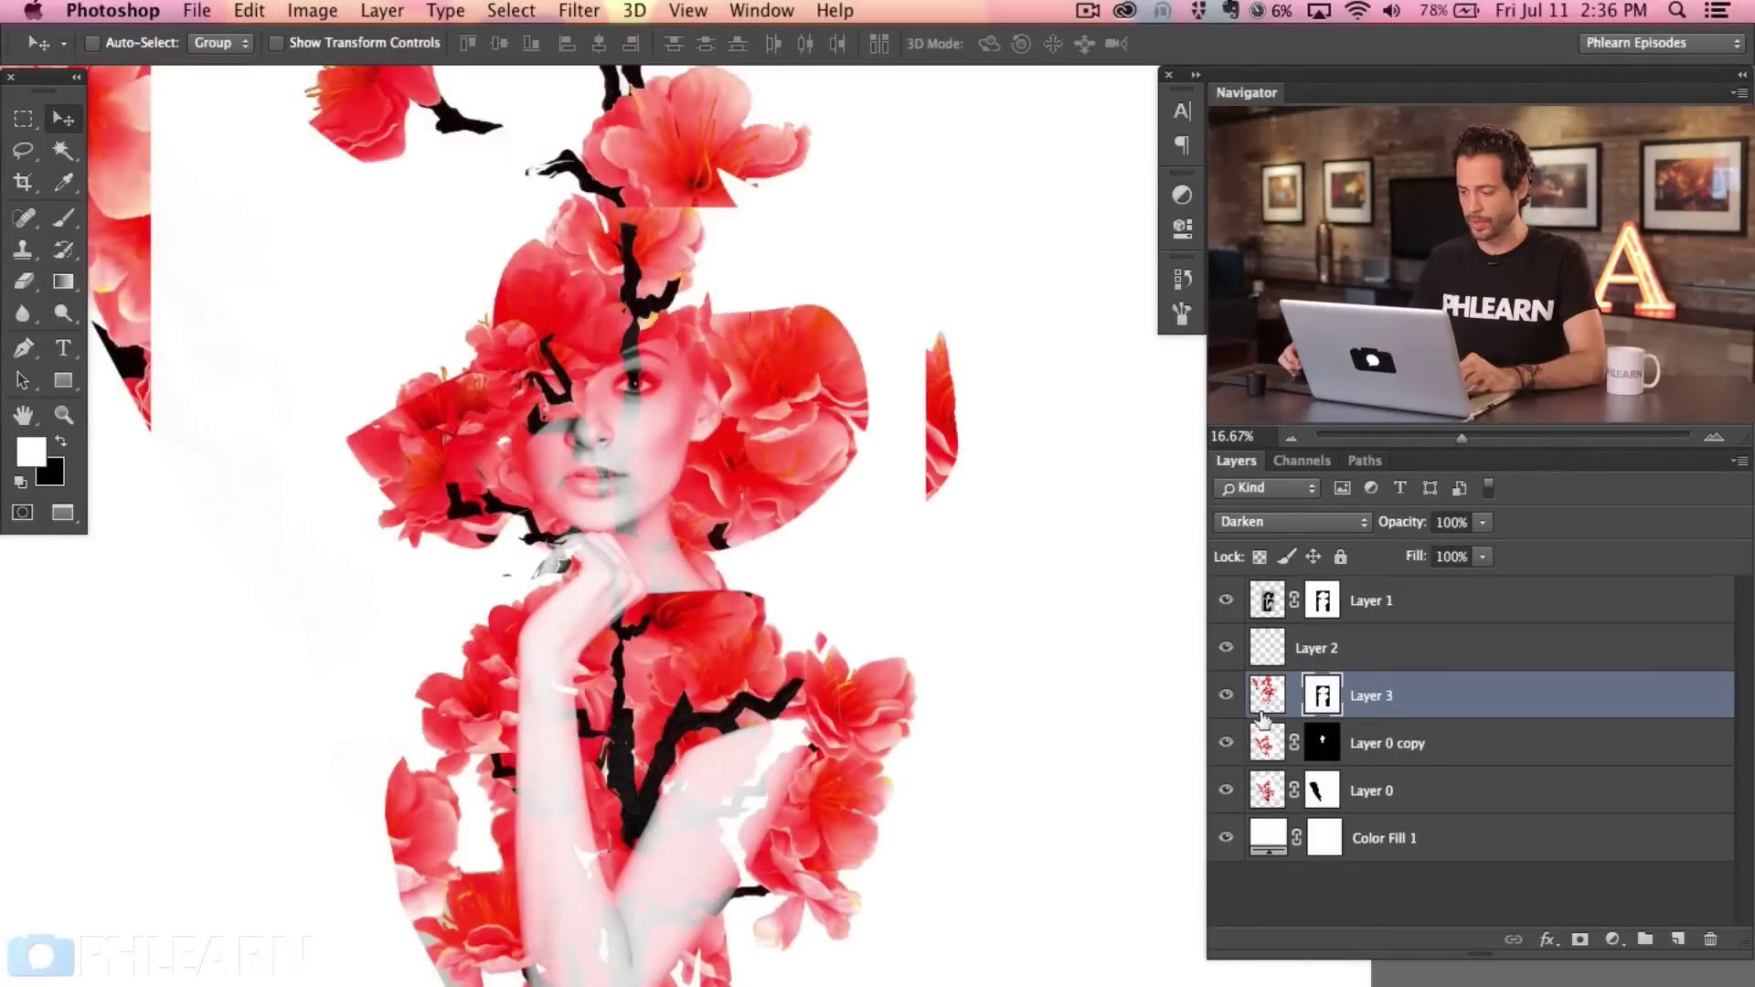
double_click(1224, 696)
left_click(1225, 697)
left_click(1226, 697)
left_click(1227, 696)
left_click(1229, 699)
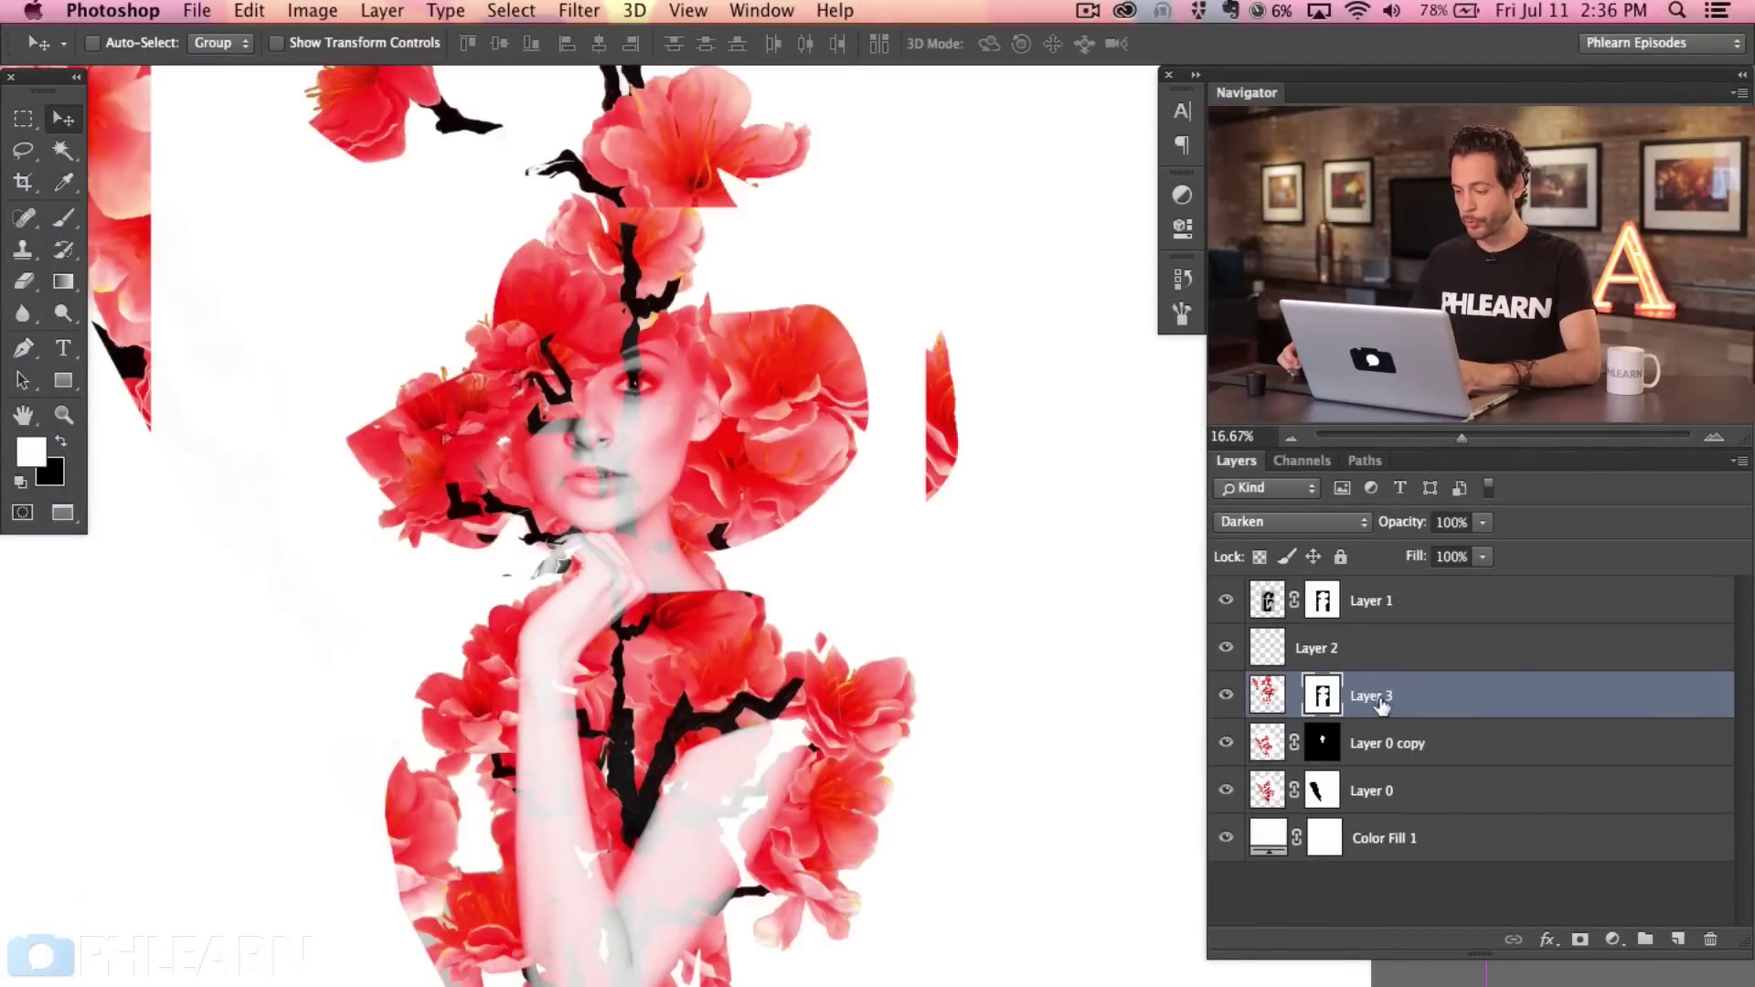
Put Layer 3 in a group and give the group an inverted, fully black layer mask.
key("super+g")
left_click(1580, 939)
key("x")
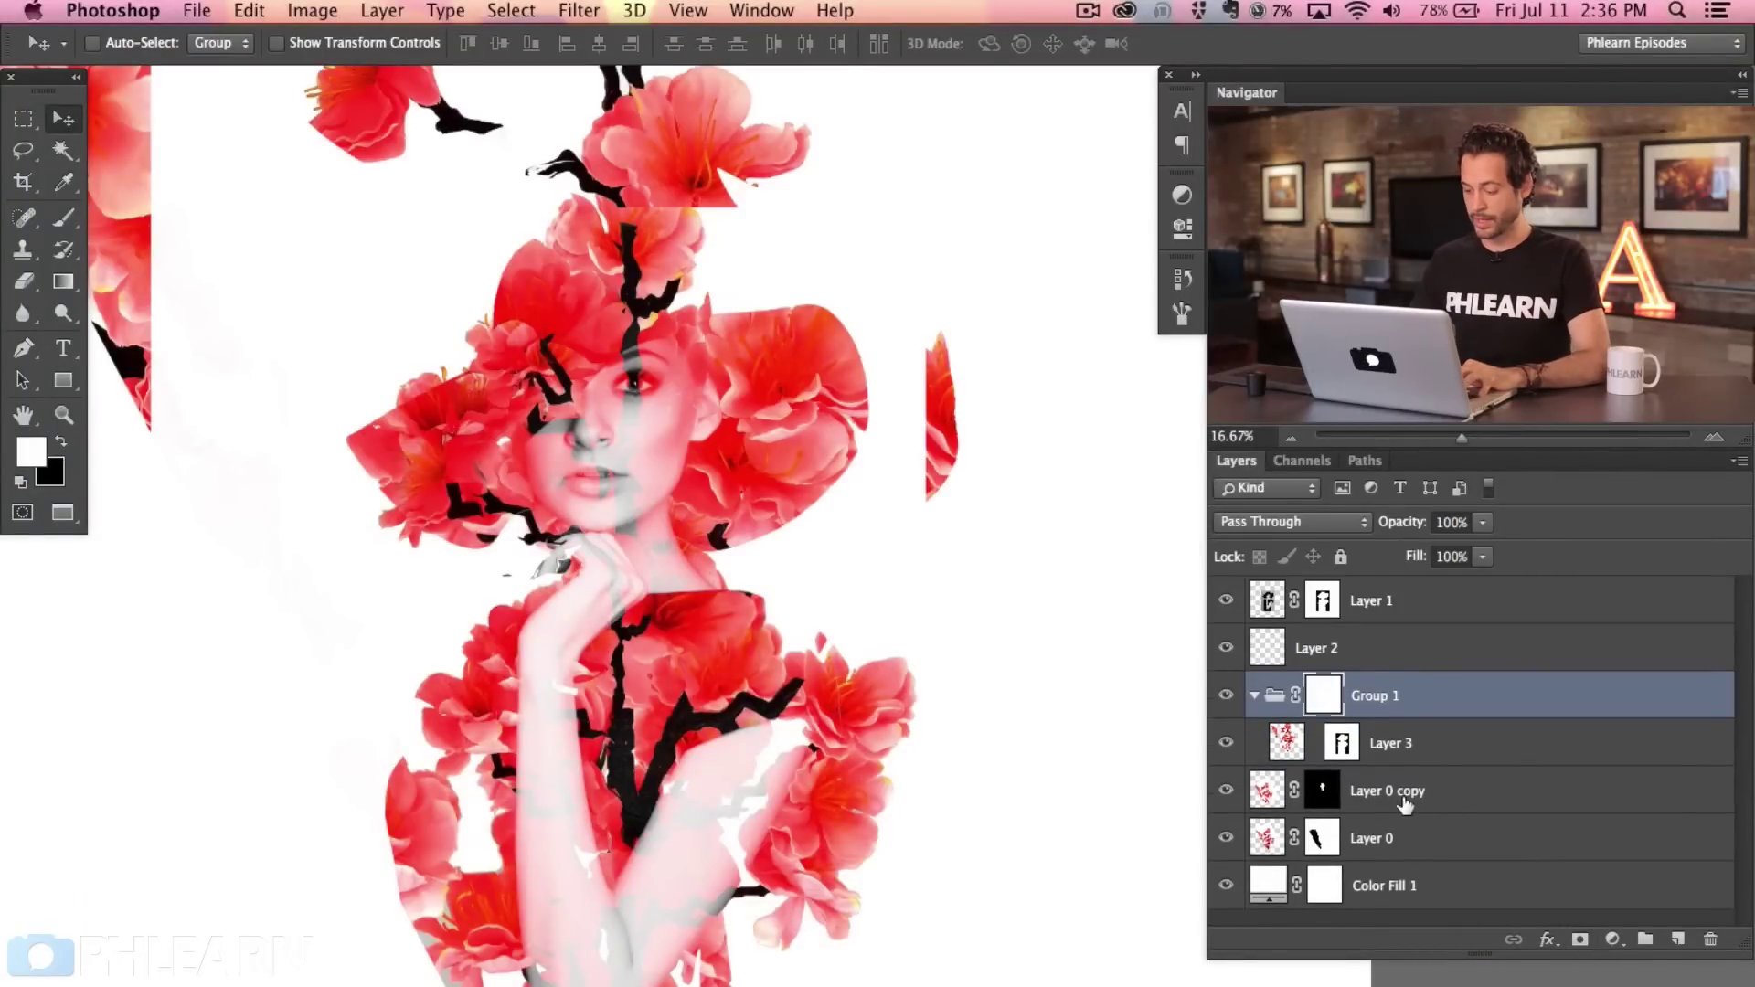
key("super+i")
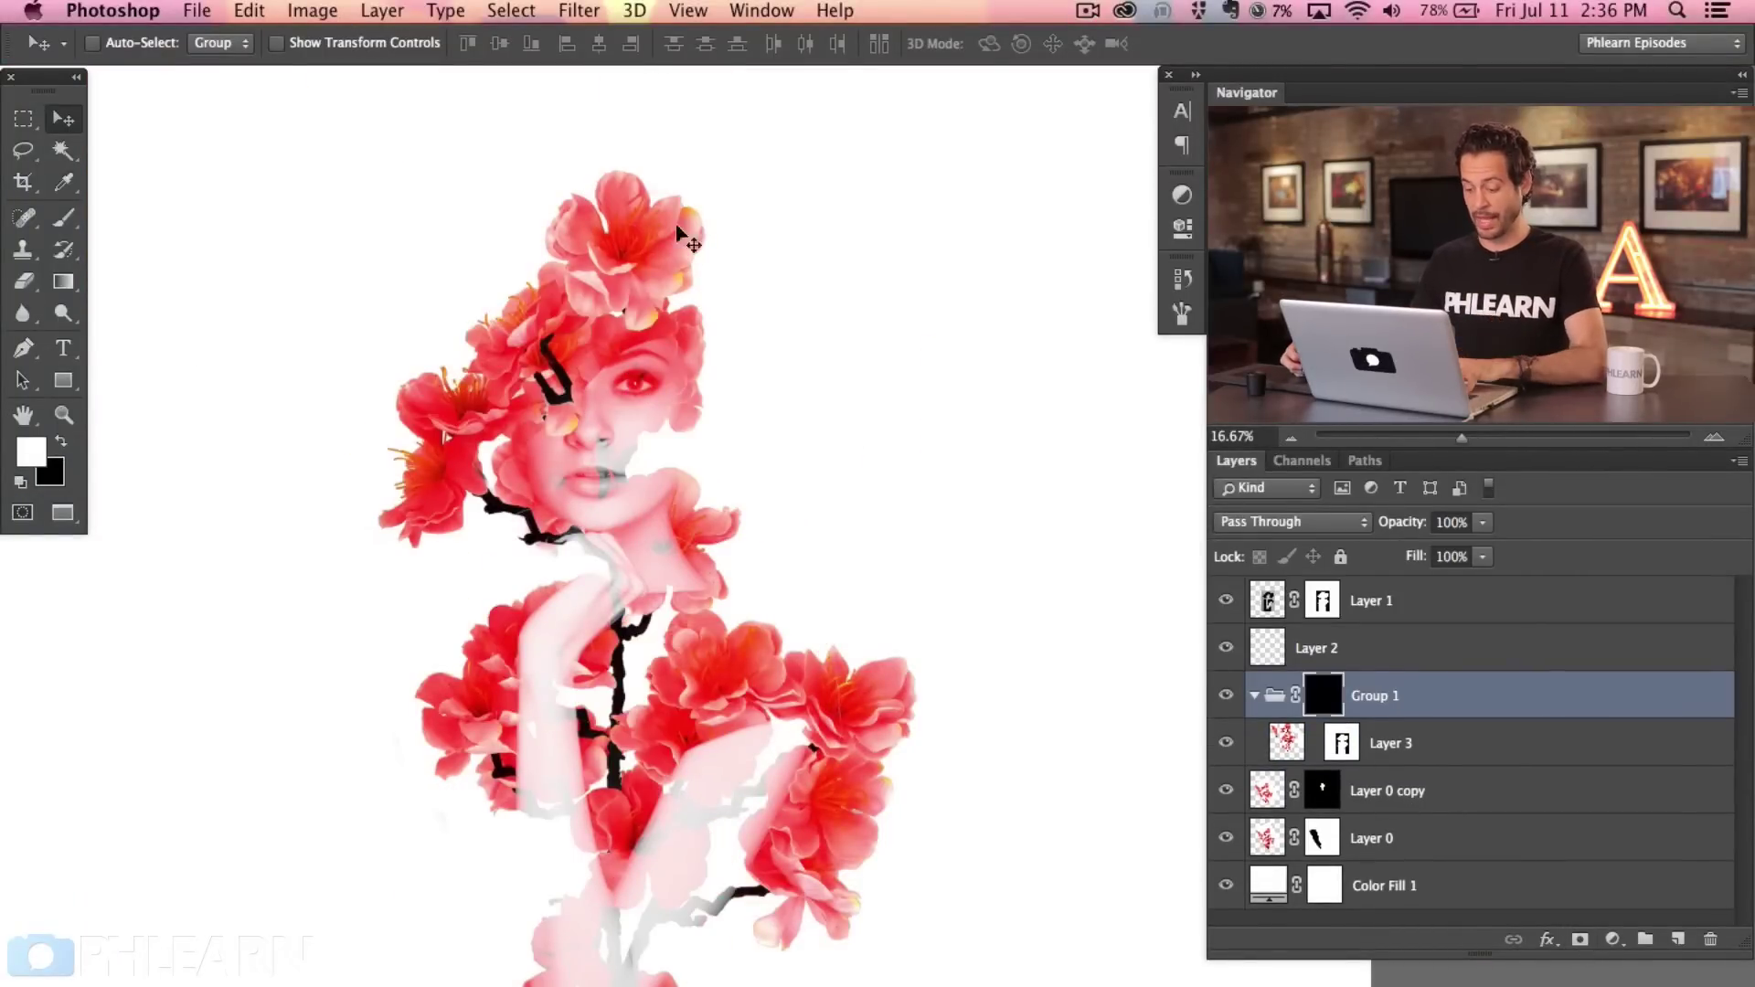
Paint the group mask to reveal blossoms in the hat brim beside her ear, touching up the cheek and mouth area.
key("b")
mouse_move(773, 475)
left_mouse_down()
mouse_move(718, 435)
mouse_move(733, 410)
mouse_move(704, 460)
mouse_move(683, 398)
mouse_move(631, 480)
mouse_move(671, 482)
mouse_move(726, 349)
mouse_move(735, 479)
mouse_move(753, 295)
mouse_move(797, 374)
mouse_move(834, 340)
mouse_move(862, 439)
mouse_move(808, 512)
mouse_move(800, 458)
mouse_move(699, 529)
left_mouse_up()
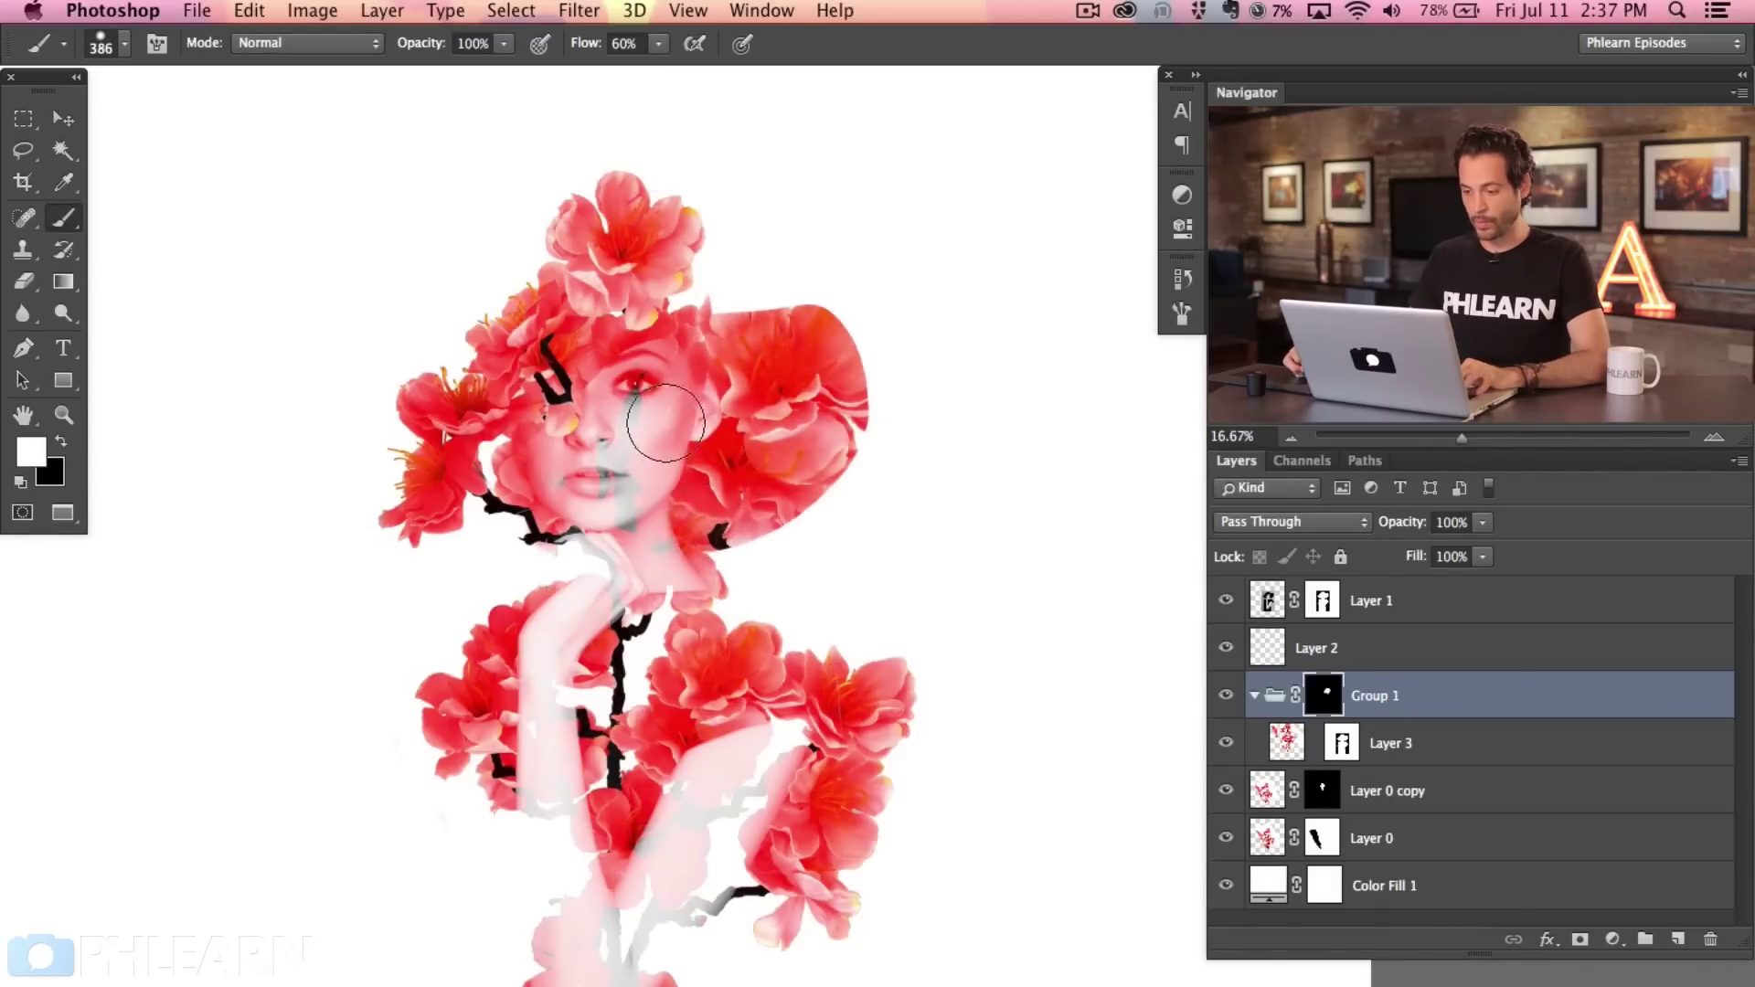
key("x")
left_click_drag(625, 422, 640, 457)
key("x")
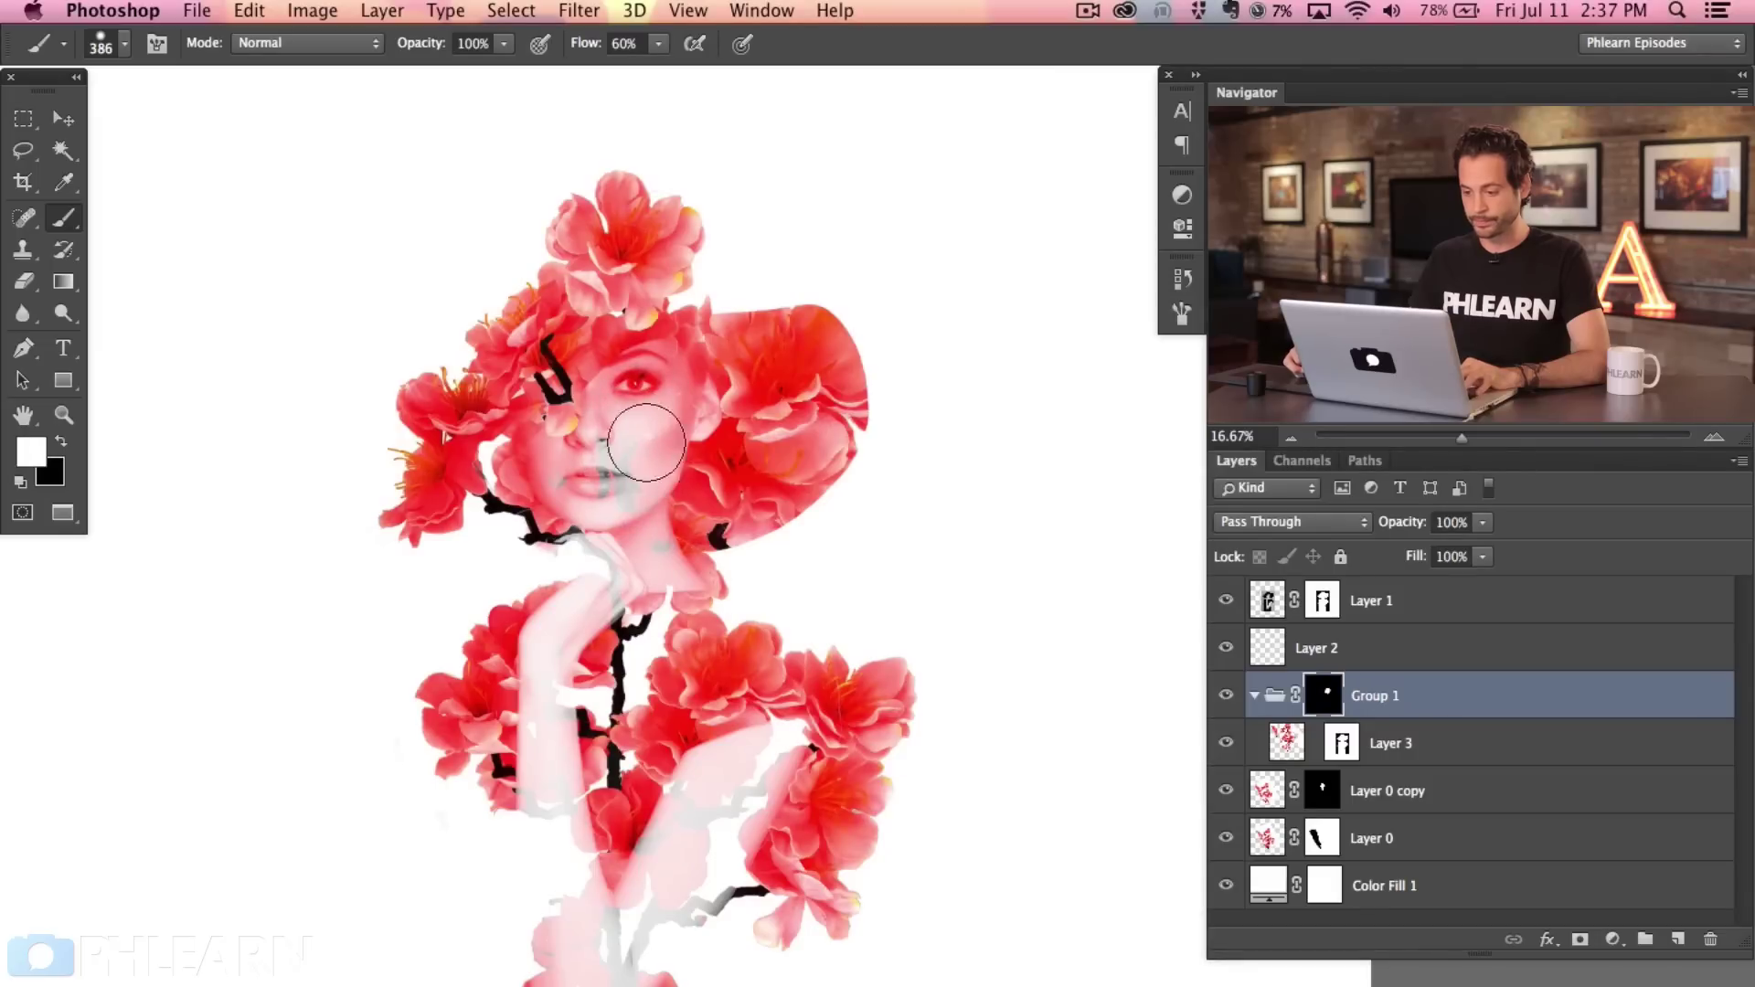
mouse_move(713, 500)
left_mouse_down()
mouse_move(808, 542)
mouse_move(787, 533)
mouse_move(843, 417)
mouse_move(780, 318)
mouse_move(690, 300)
left_mouse_up()
key("x")
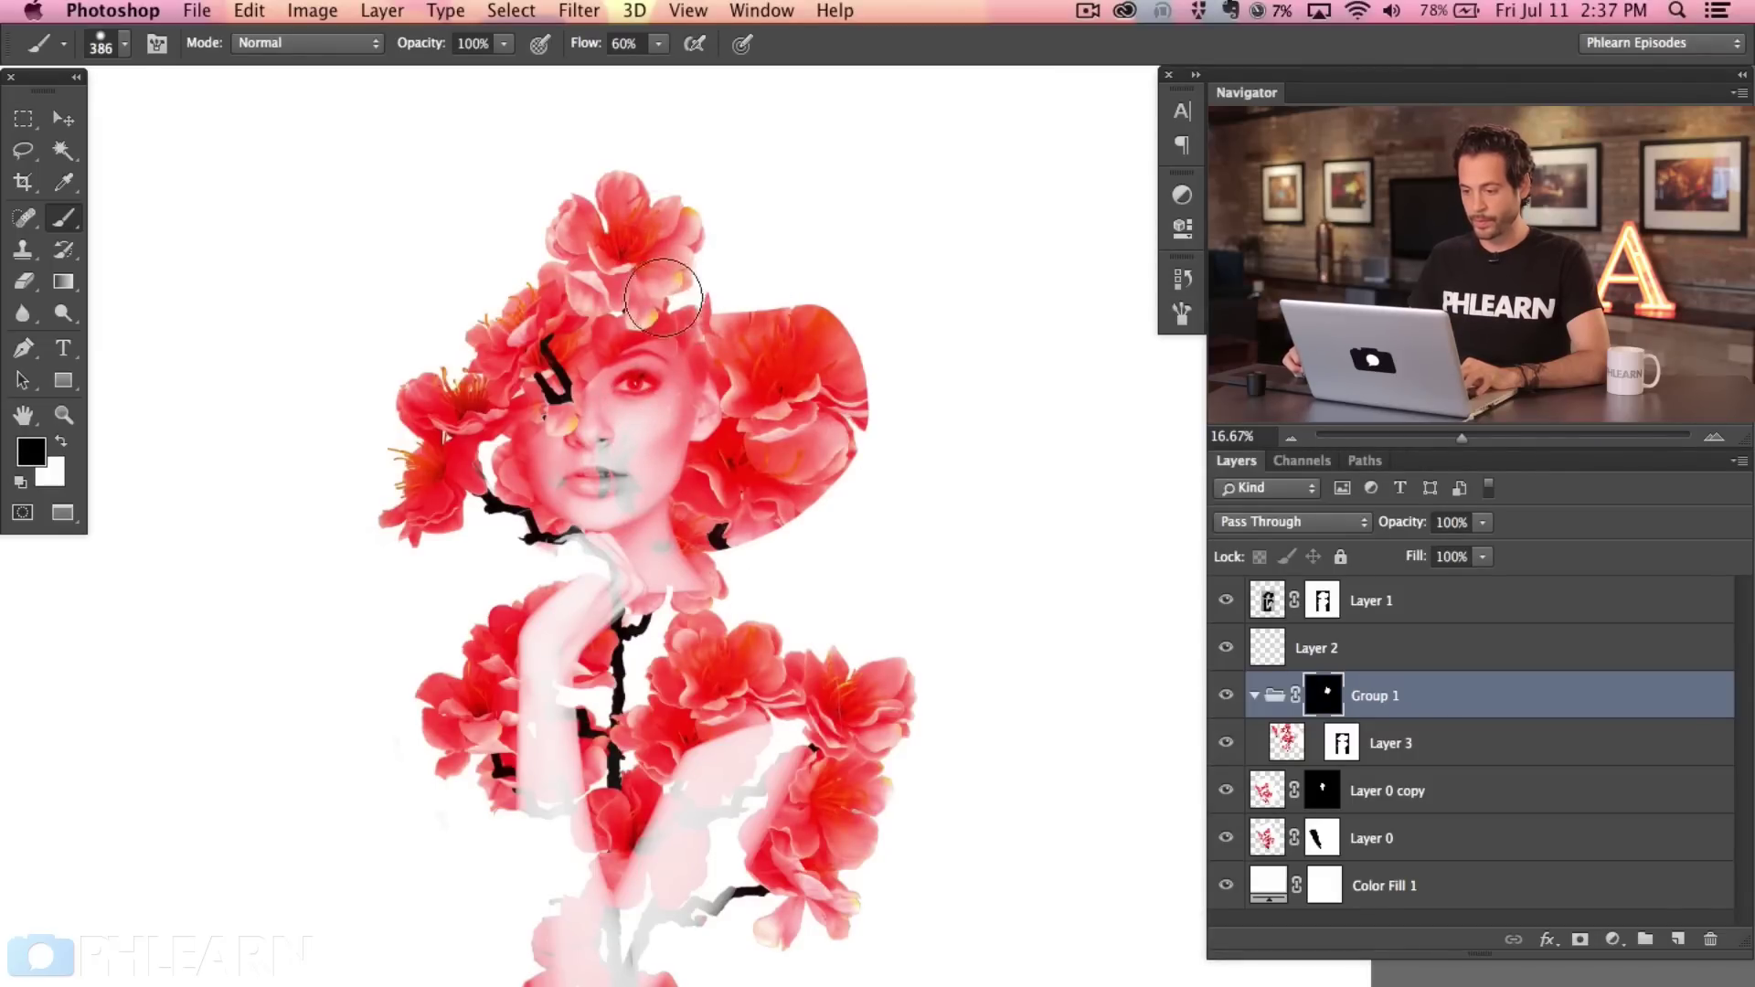
Compare the composite with Group 1, Layer 0 copy and Layer 0 each hidden and shown.
left_click_drag(1012, 724, 1102, 656)
left_click(1226, 695)
left_click(1226, 695)
left_click(1226, 695)
left_click(1226, 694)
left_click(1226, 789)
left_click(1225, 790)
left_click(1226, 790)
left_click(1226, 789)
left_click(1226, 838)
left_click(1226, 837)
left_click(1226, 837)
left_click(1226, 837)
Select Layer 0 and compare the blossom composite with the portrait hidden and shown.
left_click(1410, 850)
key("v")
left_click_drag(1005, 740, 1011, 795)
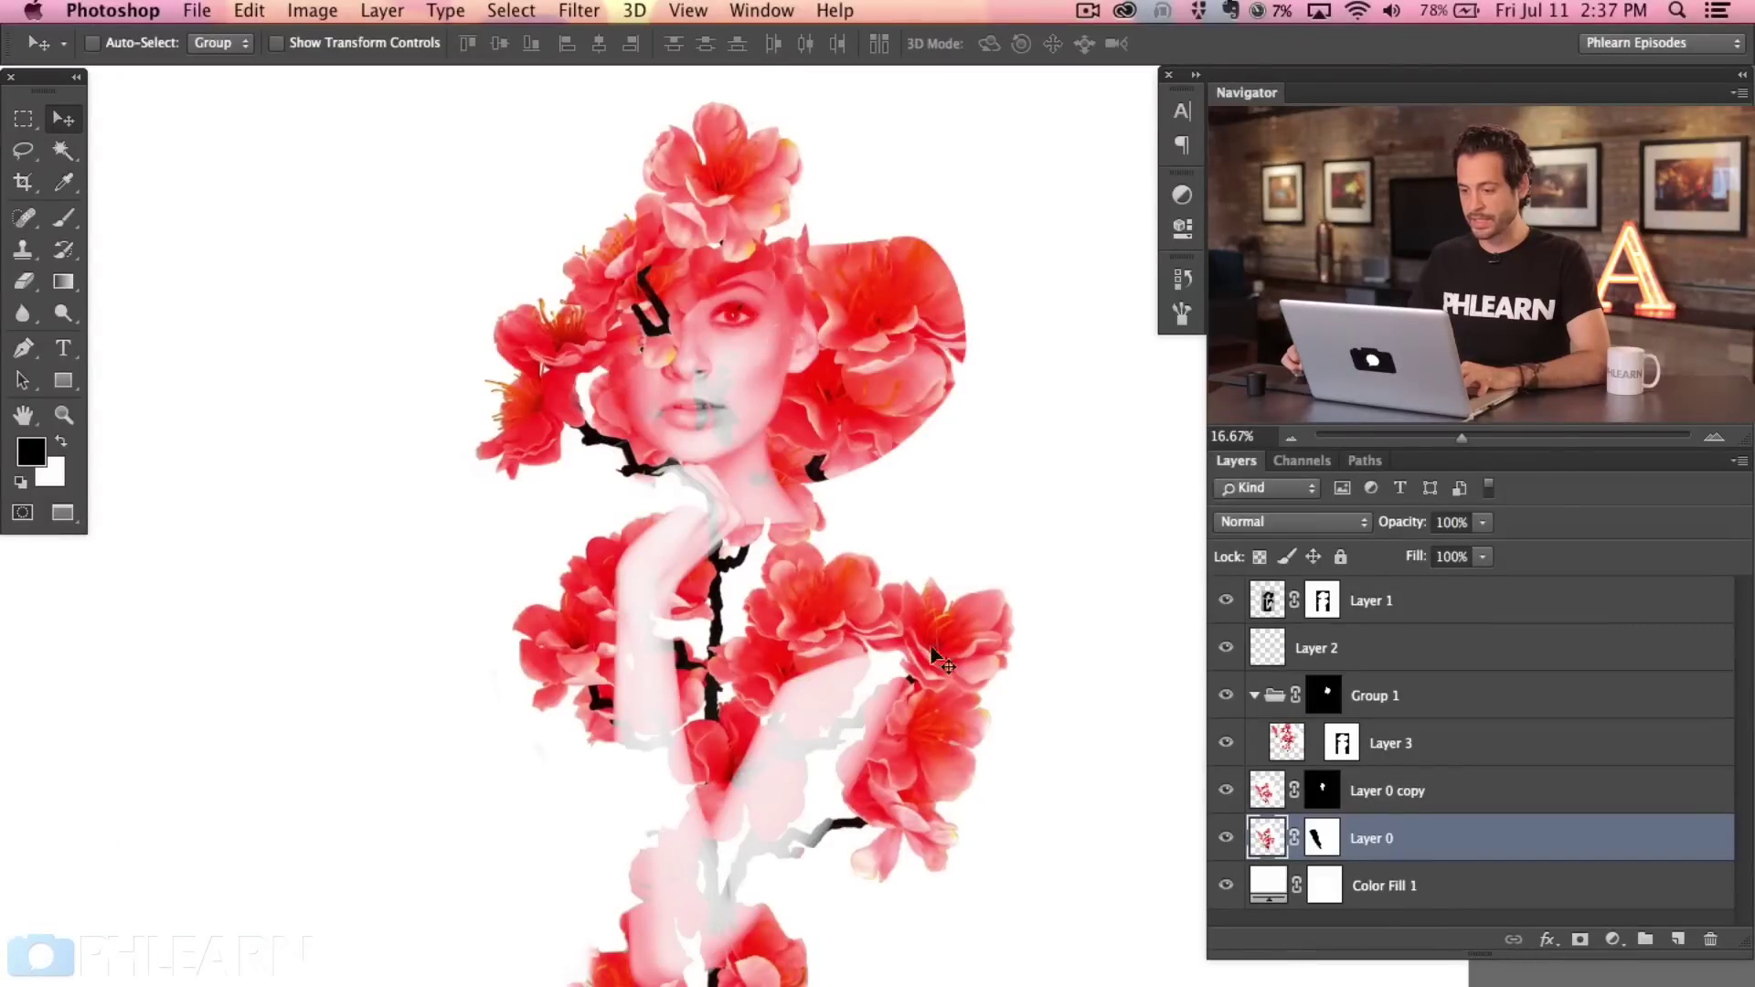
left_click_drag(930, 725, 945, 725)
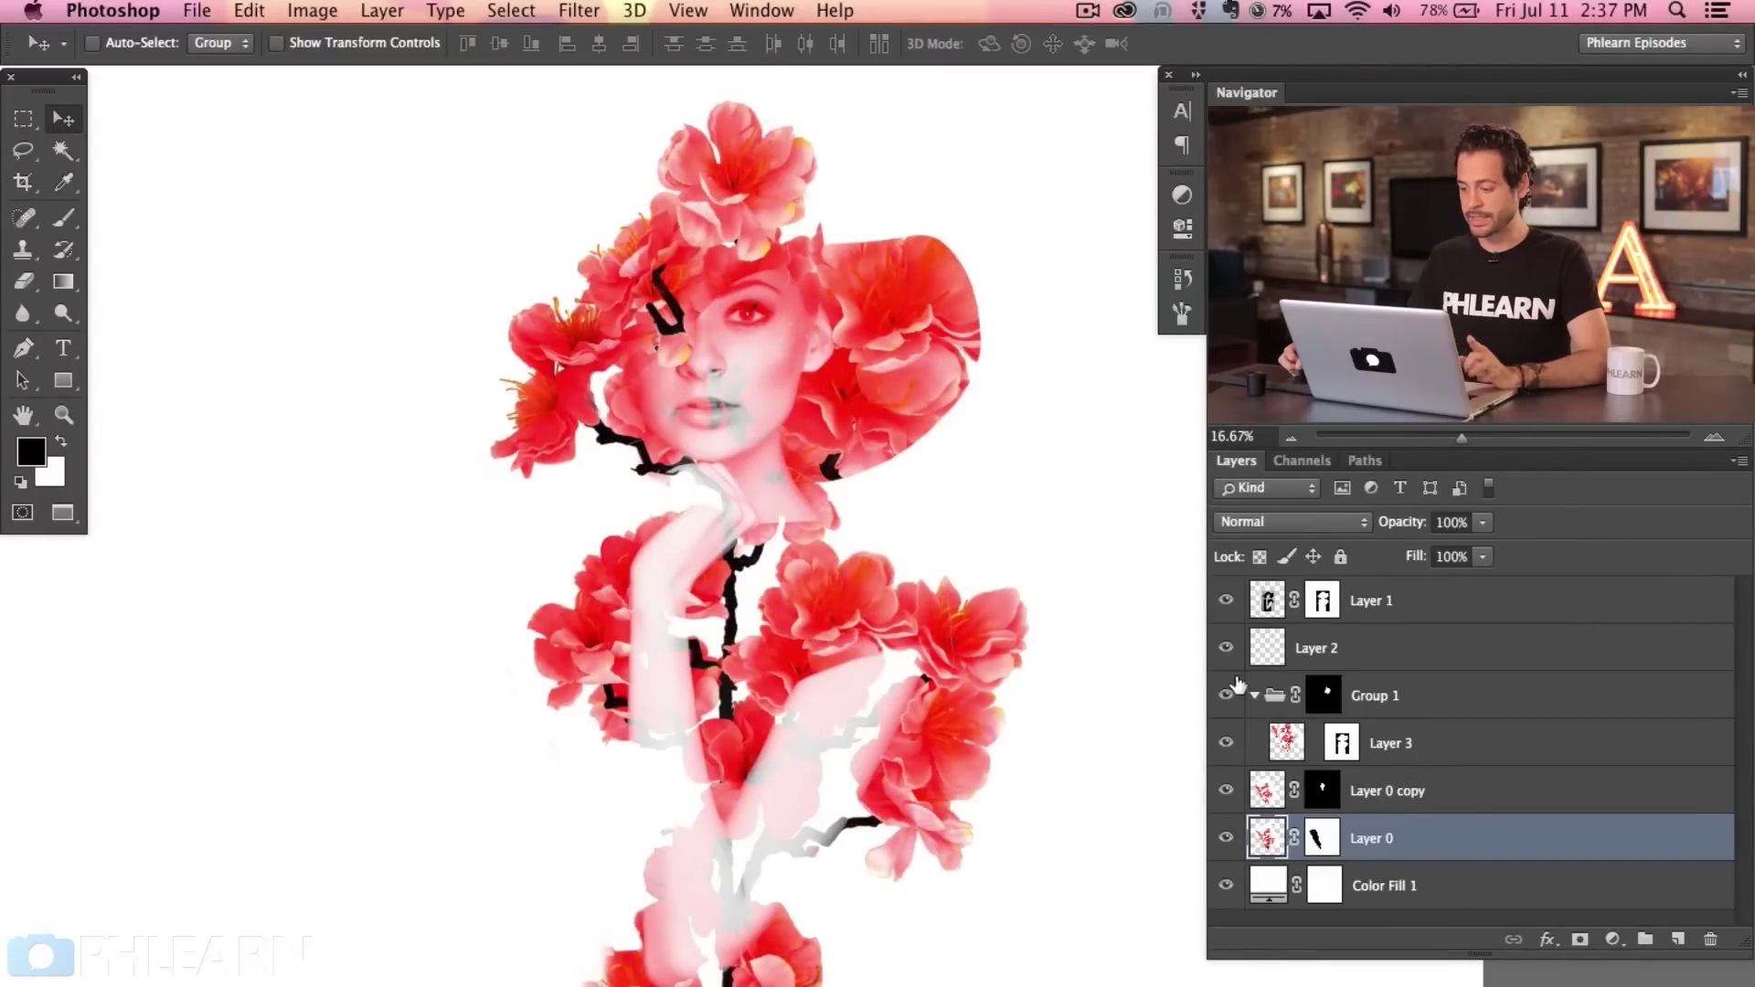
left_click(1226, 601)
left_click(1226, 602)
left_click(1227, 605)
left_click(1227, 605)
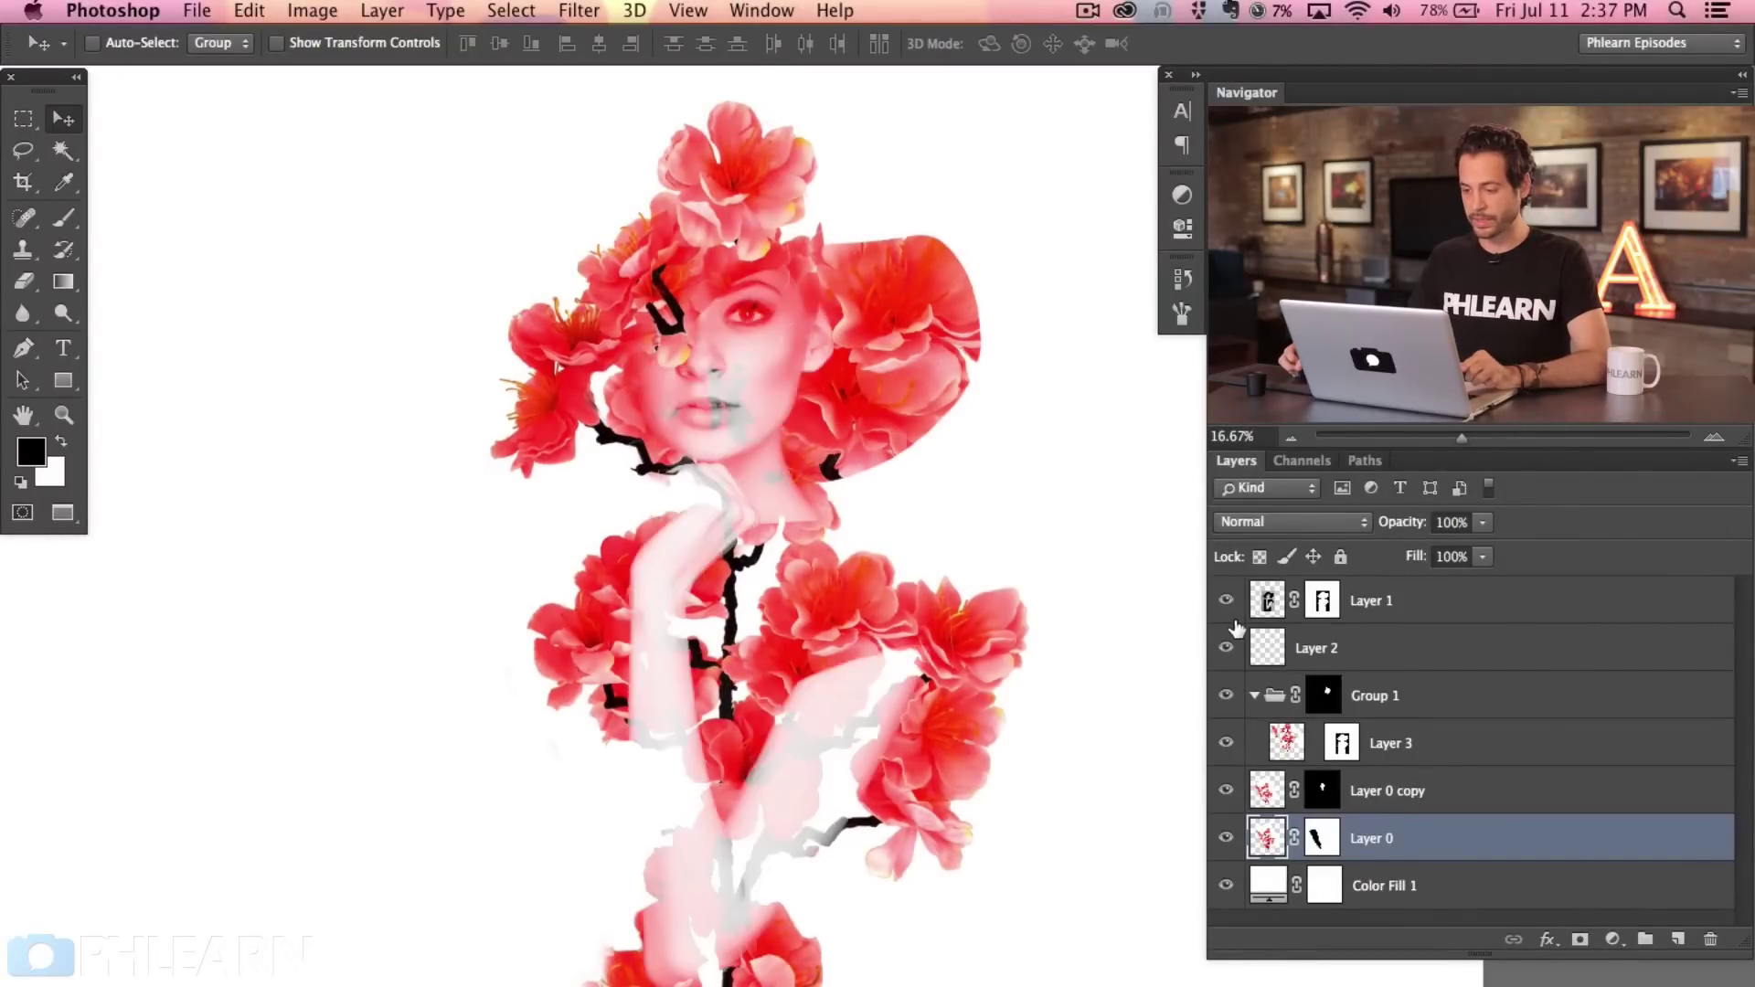
left_click(1229, 608)
left_click(1229, 608)
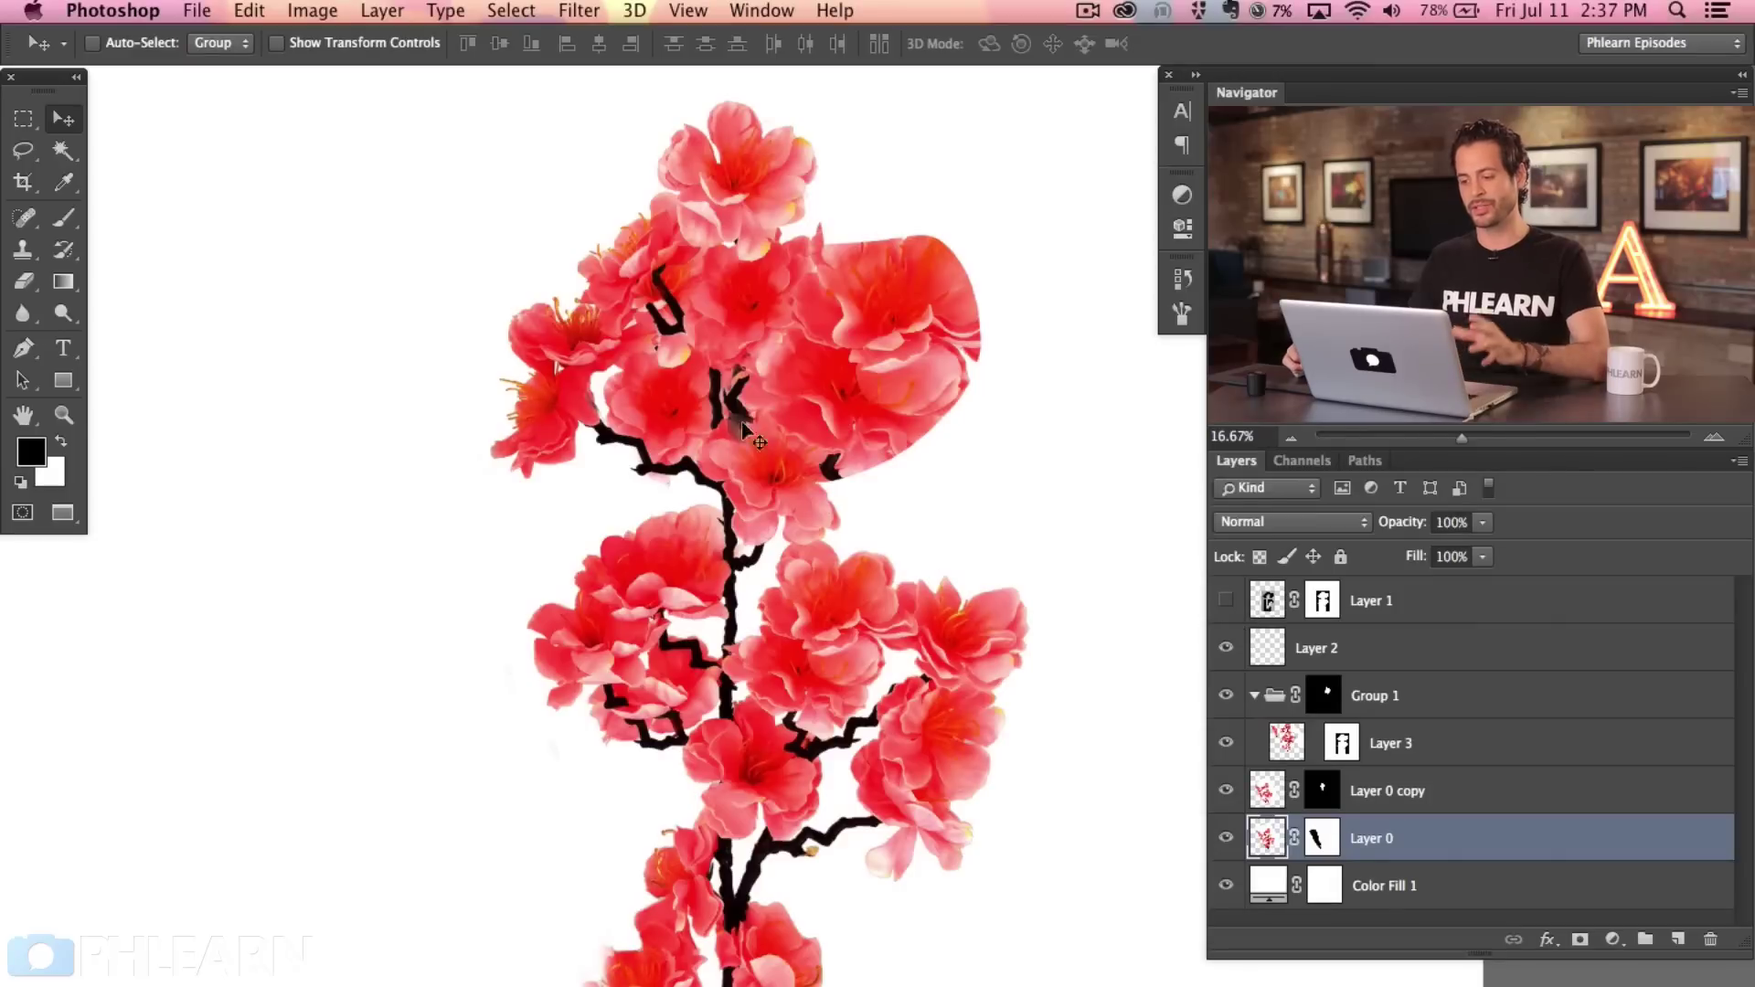
left_click(1227, 606)
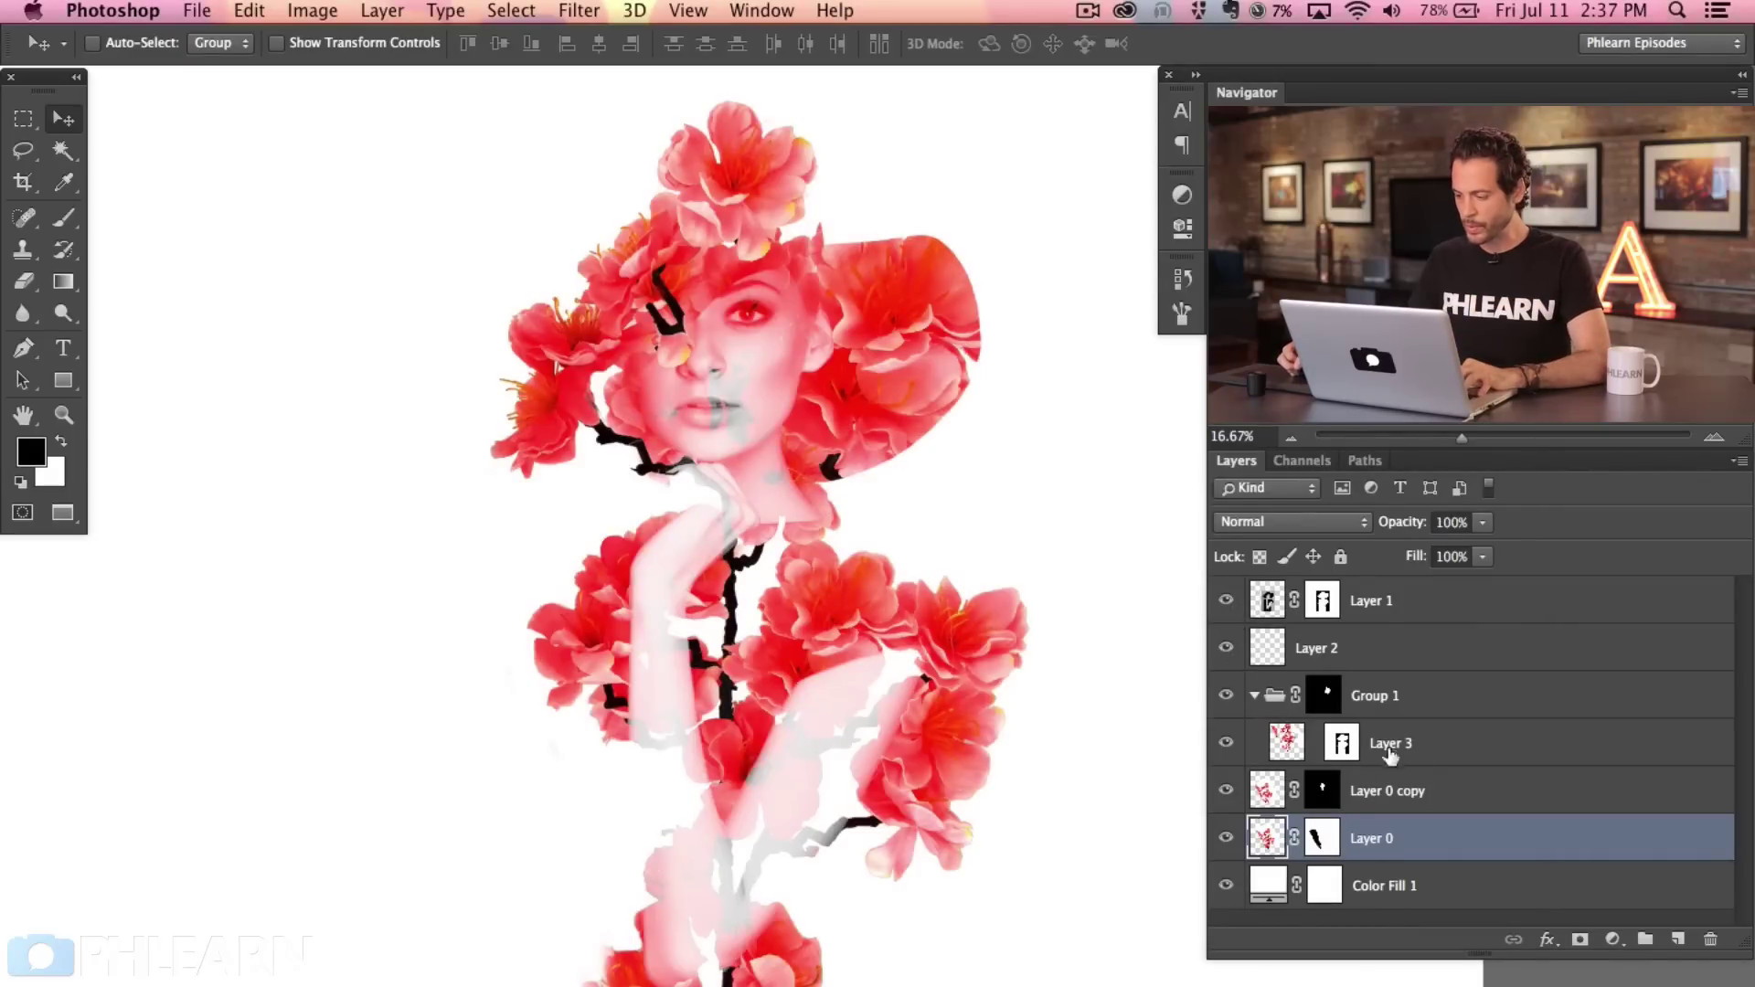
Create an empty layer directly above Group 1.
left_click(1471, 704)
key("ctrl+alt+shift+n")
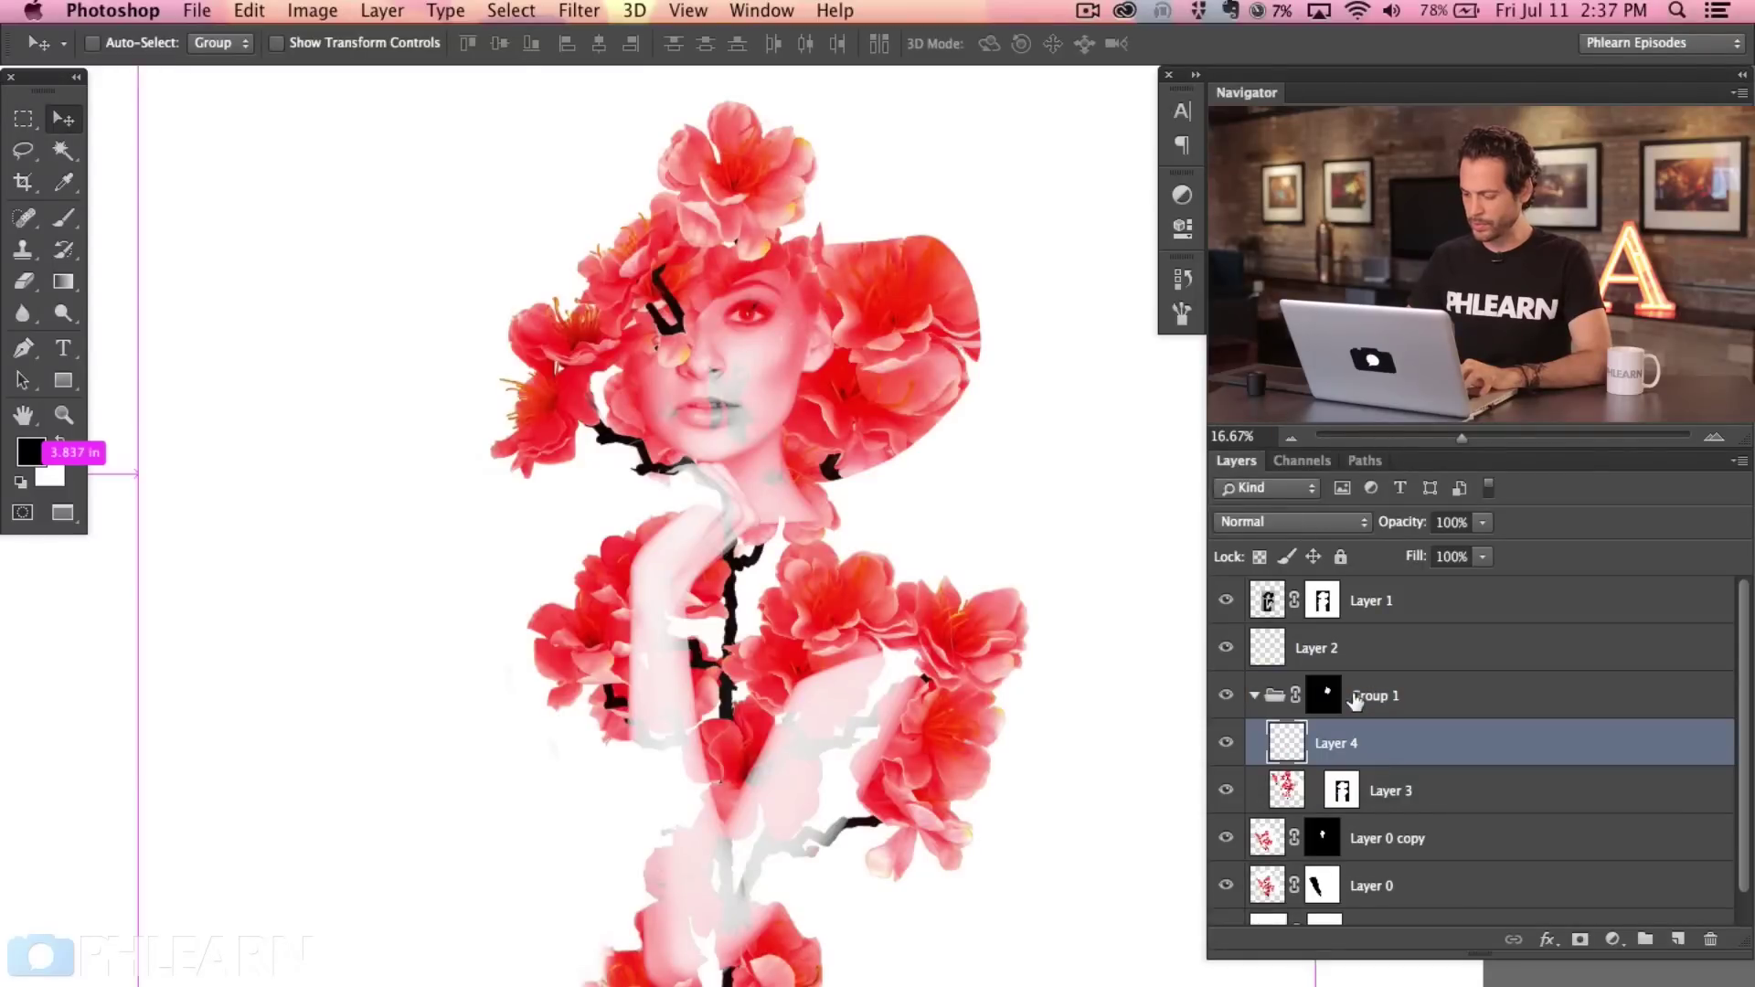
key("ctrl+plus")
scroll(704, 494, "up", 5)
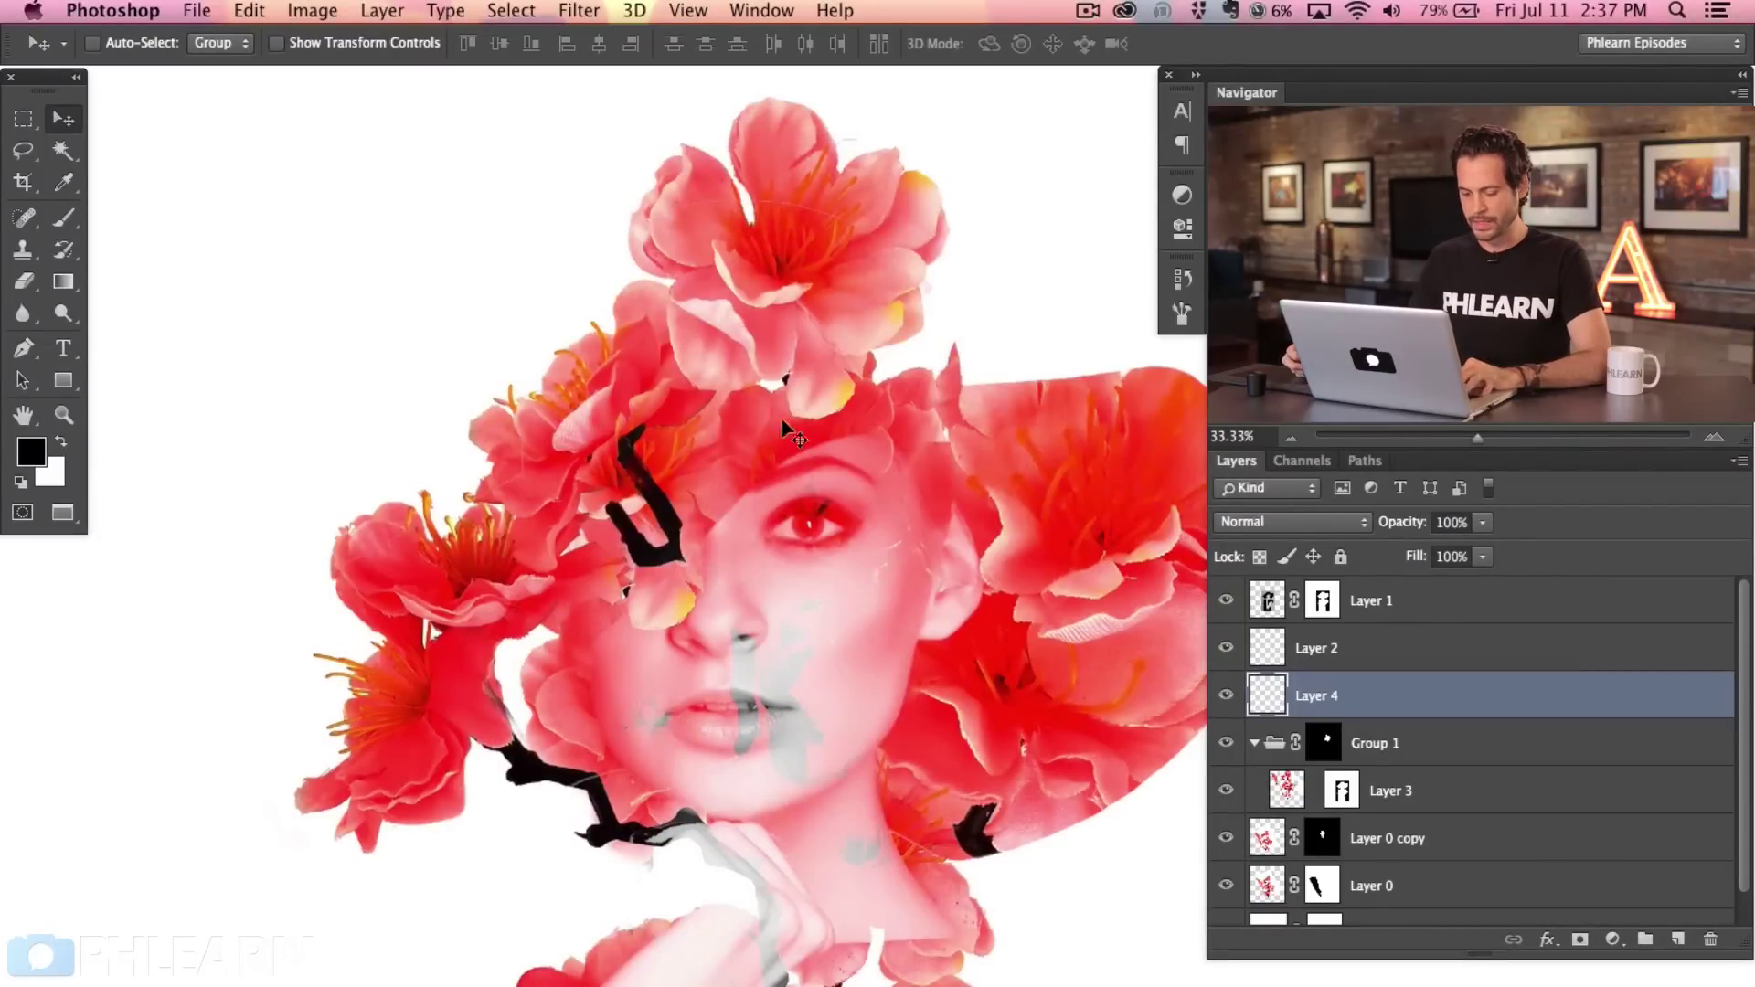
Set the Clone Stamp to sample Current & Below and check the blossoms with the portrait hidden.
key("s")
left_click_drag(626, 491, 677, 491)
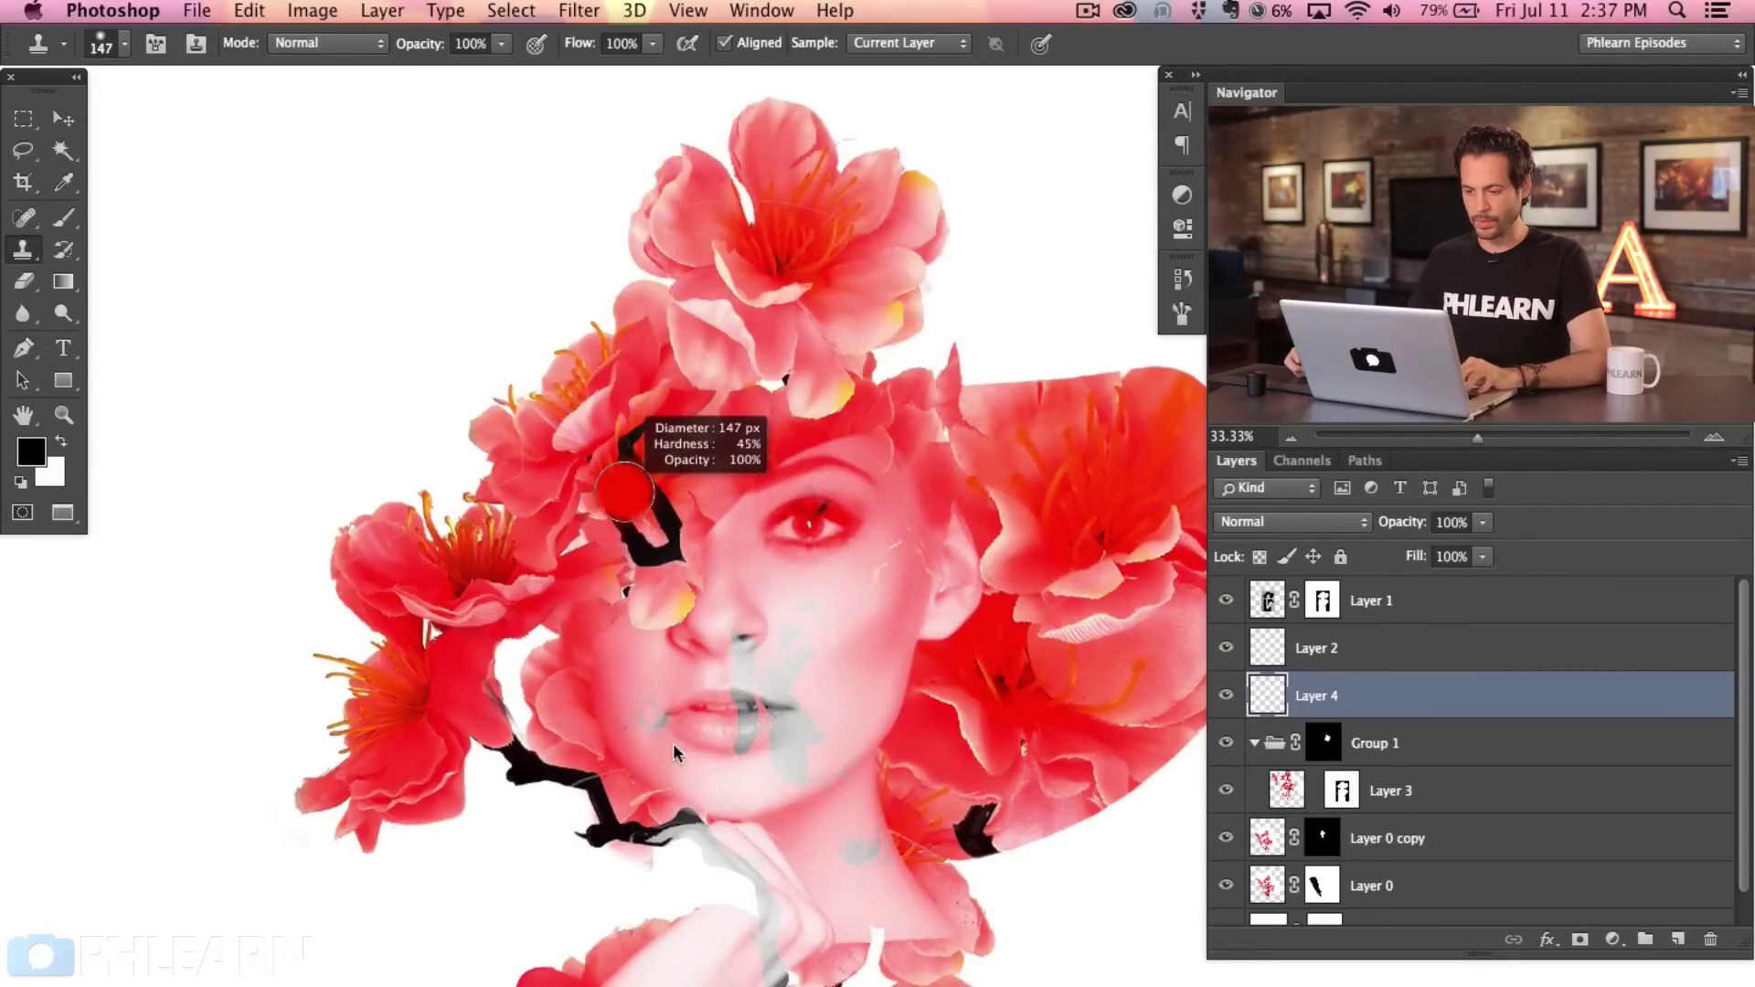
left_click(909, 44)
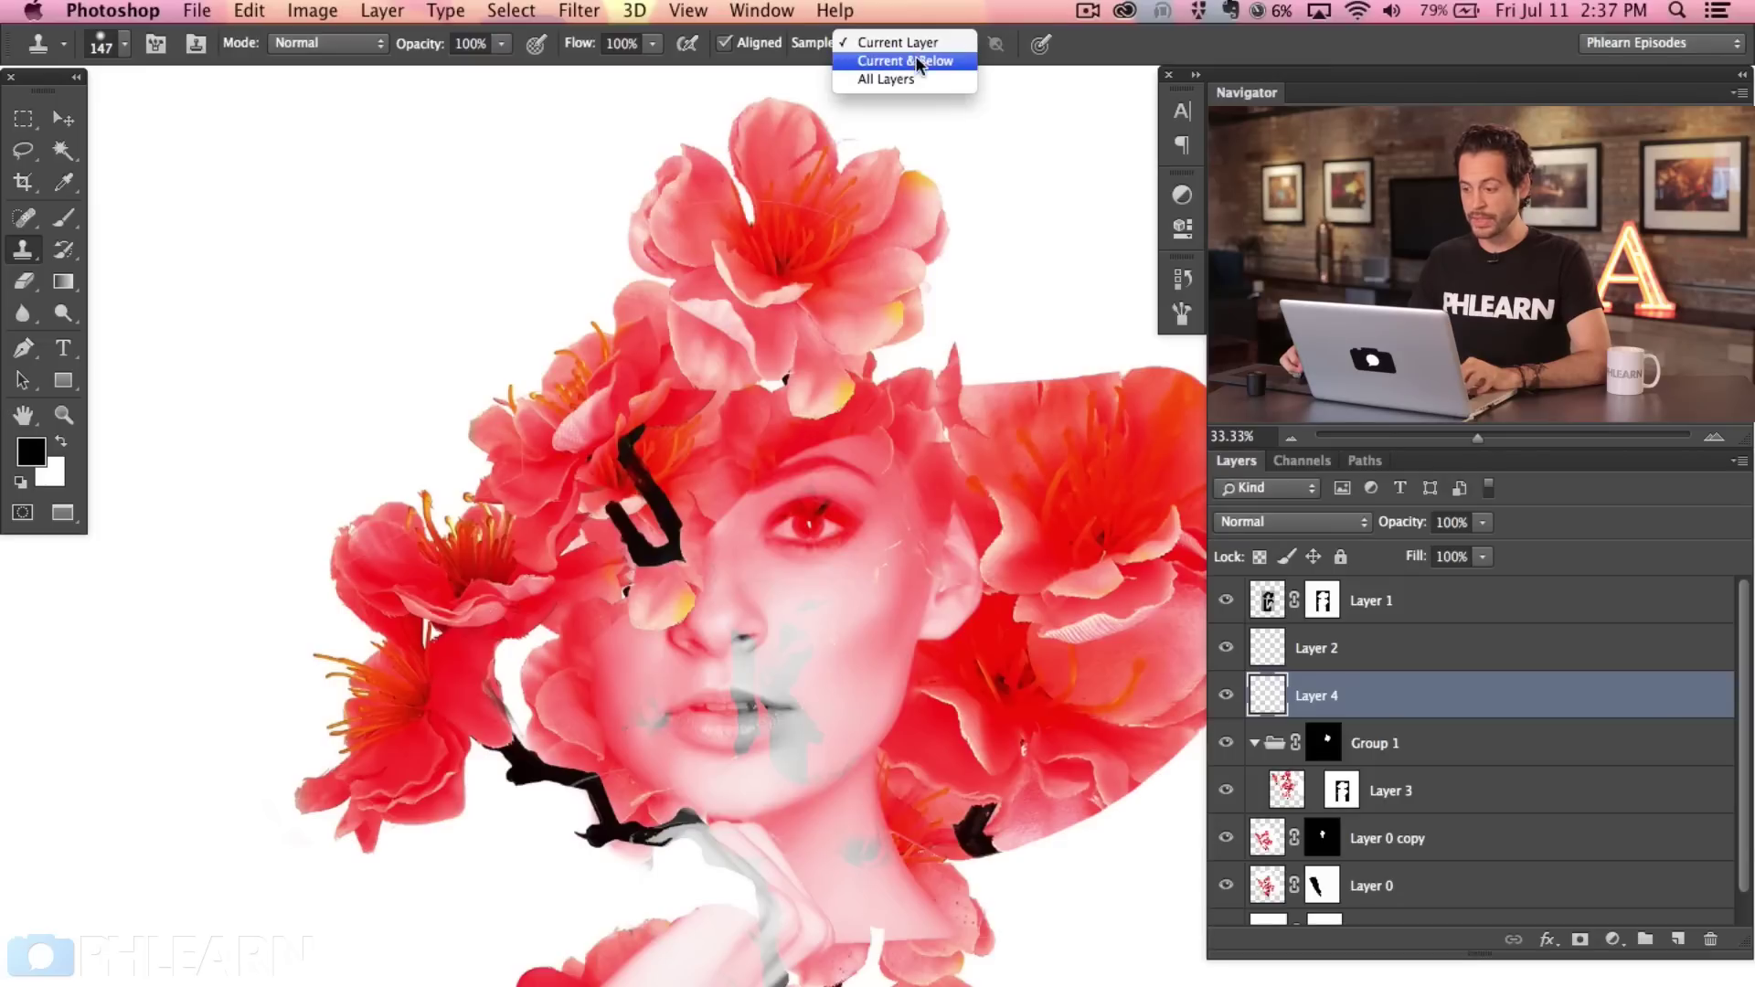
left_click(914, 61)
left_click(1226, 601)
left_click(1225, 601)
left_click(1226, 601)
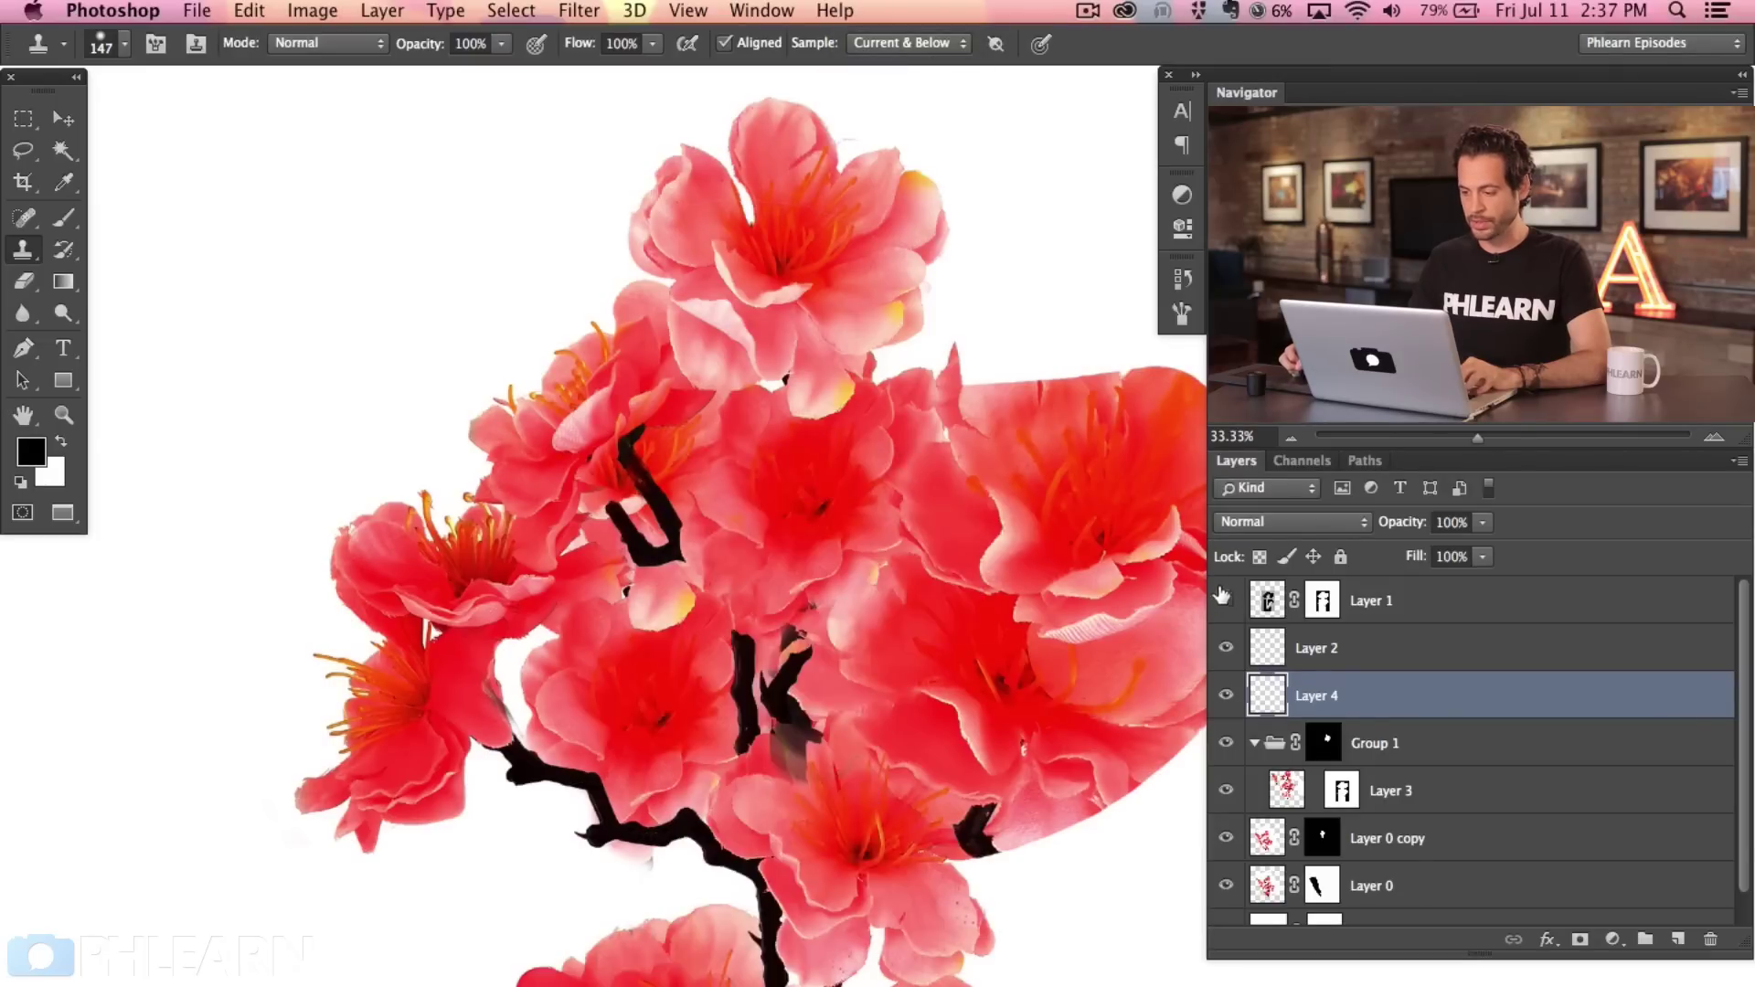
left_click(1226, 601)
Try cloning petals over the black branch beside her nose and eye, and undo the strokes.
left_click(979, 590, "alt")
mouse_move(640, 558)
left_mouse_down()
mouse_move(659, 562)
mouse_move(639, 521)
mouse_move(659, 536)
mouse_move(640, 553)
mouse_move(617, 439)
left_mouse_up()
key("super+z")
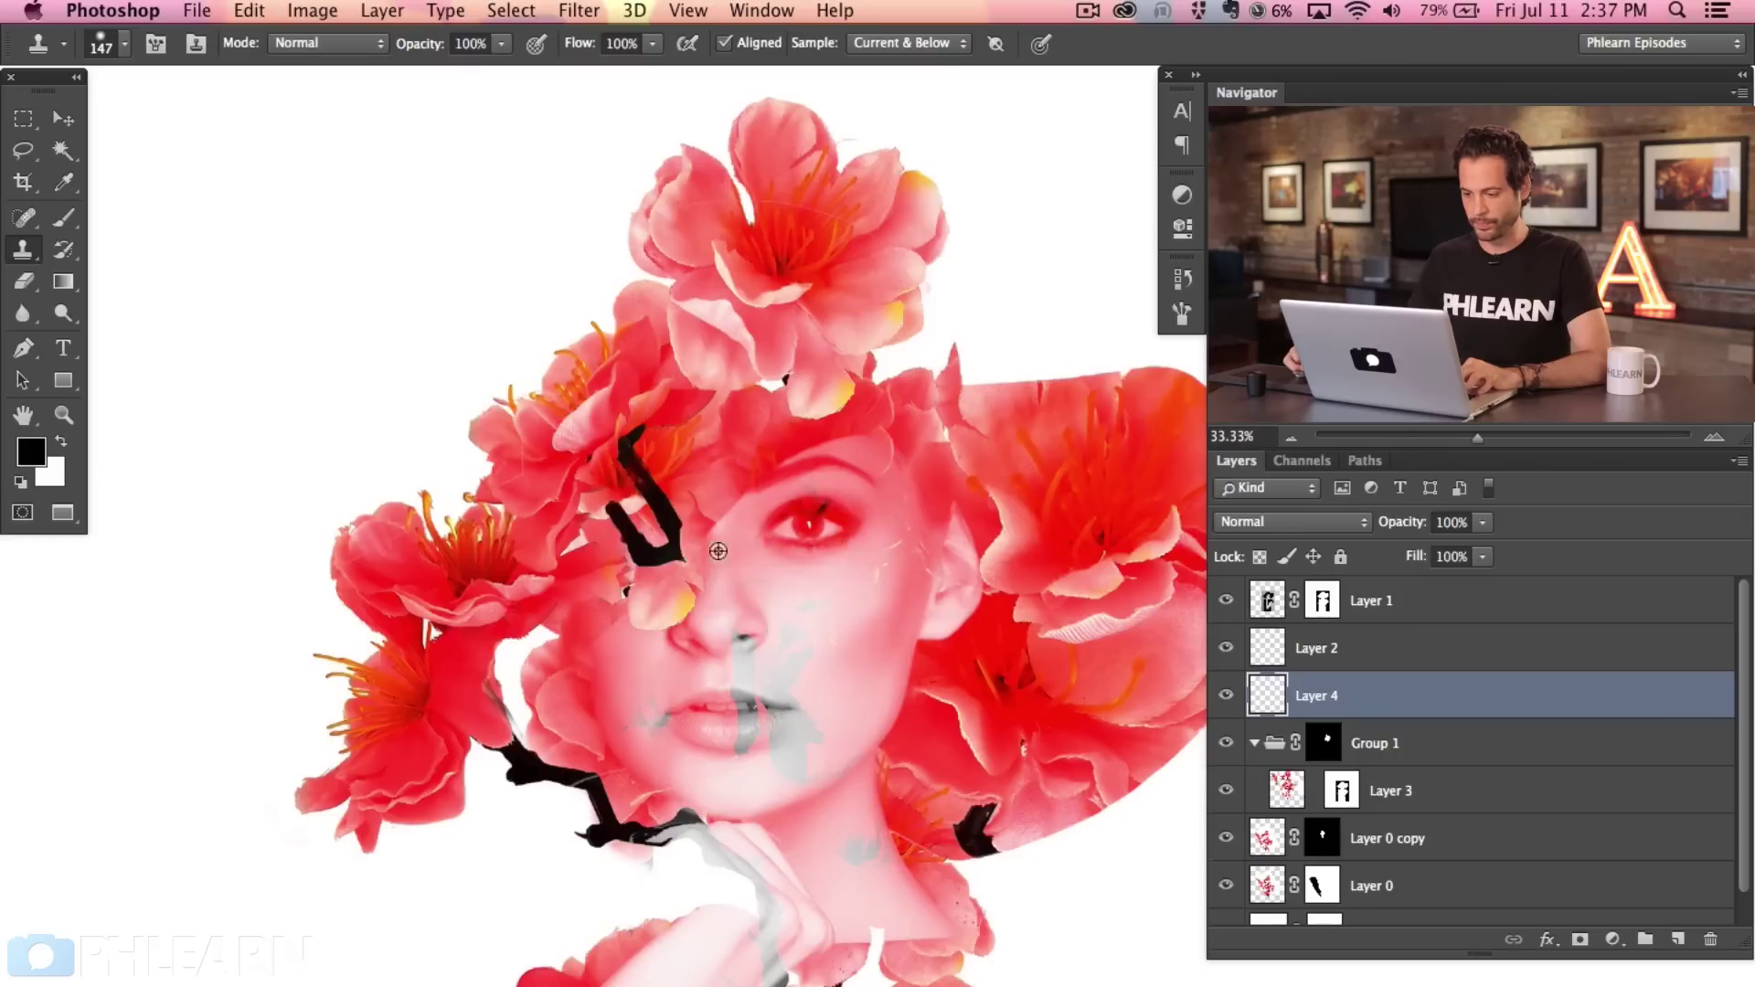
mouse_move(654, 512)
left_mouse_down()
mouse_move(635, 548)
mouse_move(660, 537)
mouse_move(663, 585)
mouse_move(624, 458)
mouse_move(613, 508)
mouse_move(679, 516)
mouse_move(665, 567)
left_mouse_up()
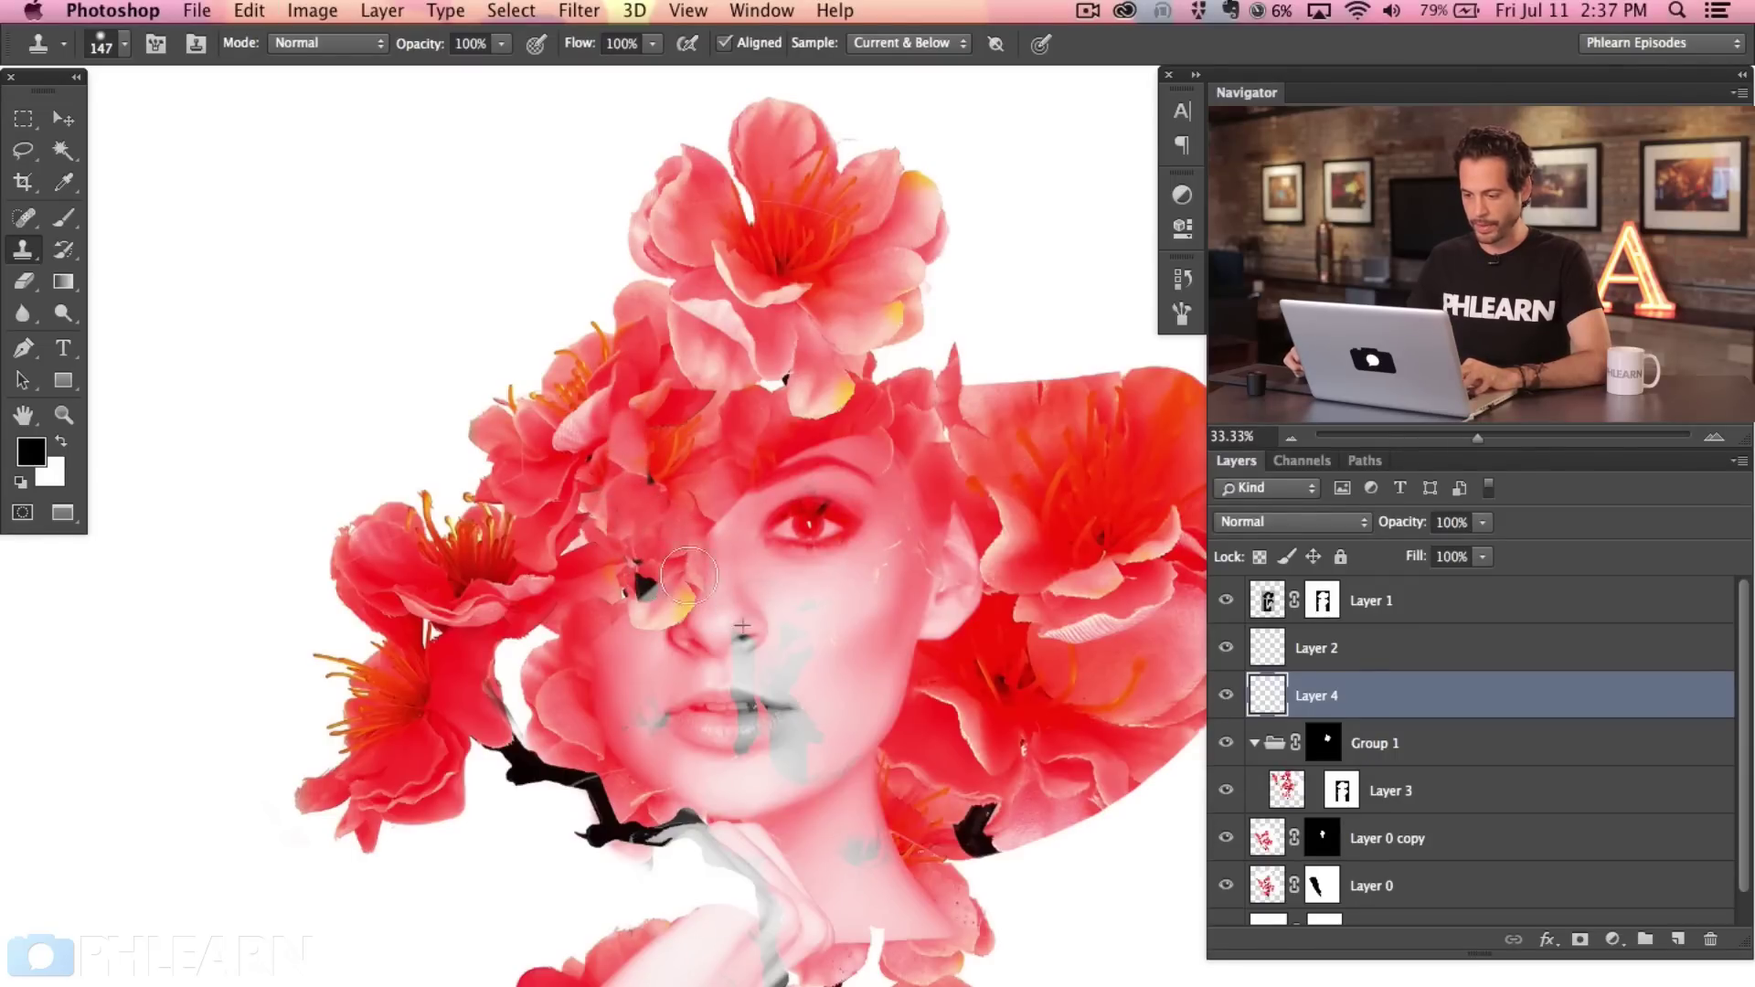
key("super+z")
Clone petals over the black branch beside her nose and the dark remnants around it on Layer 4.
left_click(607, 680, "alt")
mouse_move(645, 448)
left_mouse_down()
mouse_move(622, 438)
mouse_move(660, 548)
left_mouse_up()
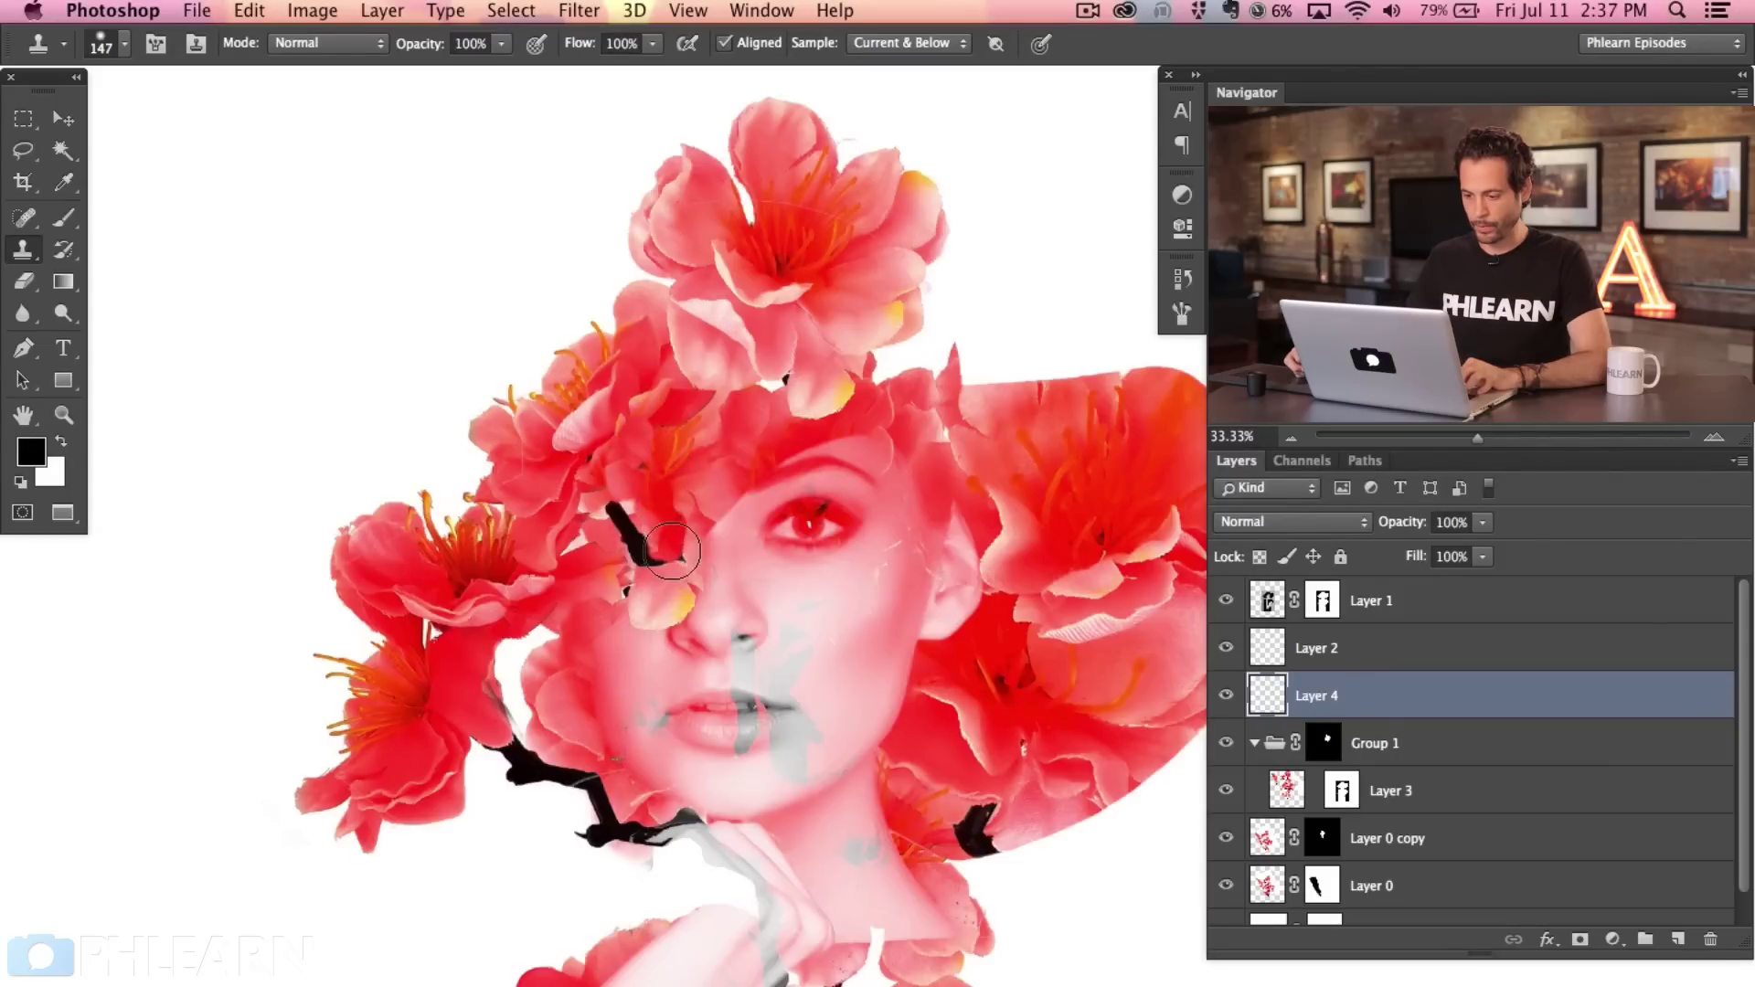
left_click_drag(648, 551, 600, 506)
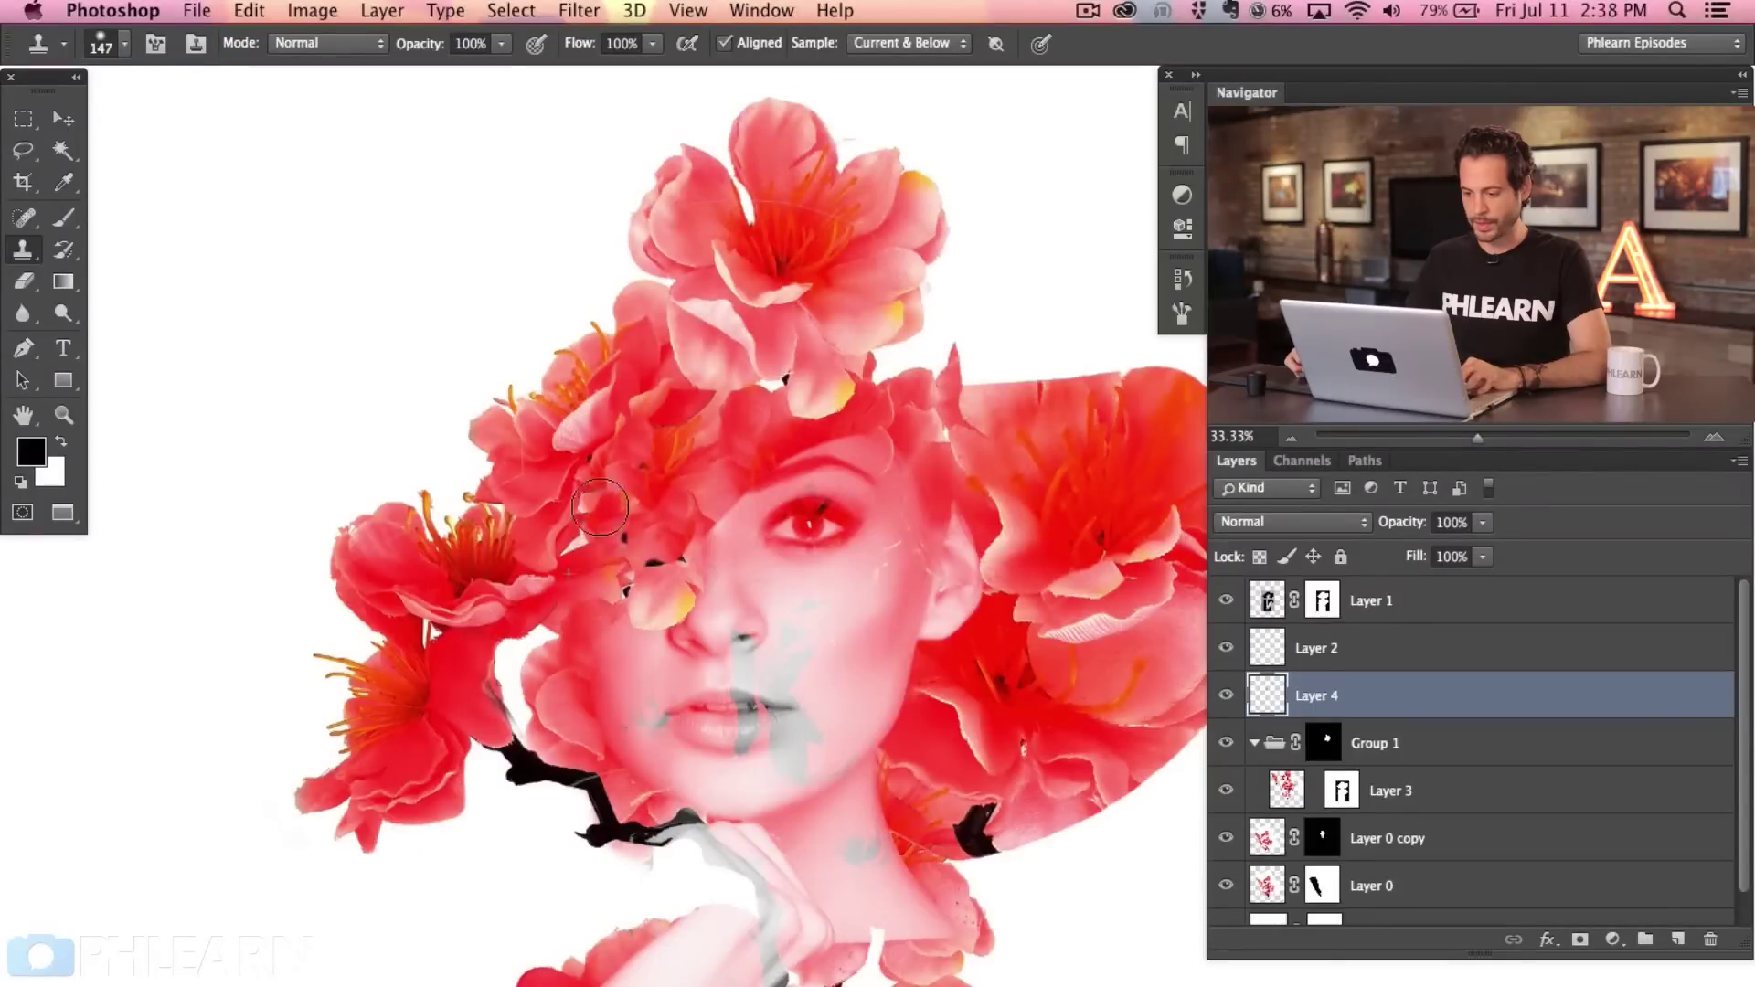
left_click_drag(626, 577, 639, 583)
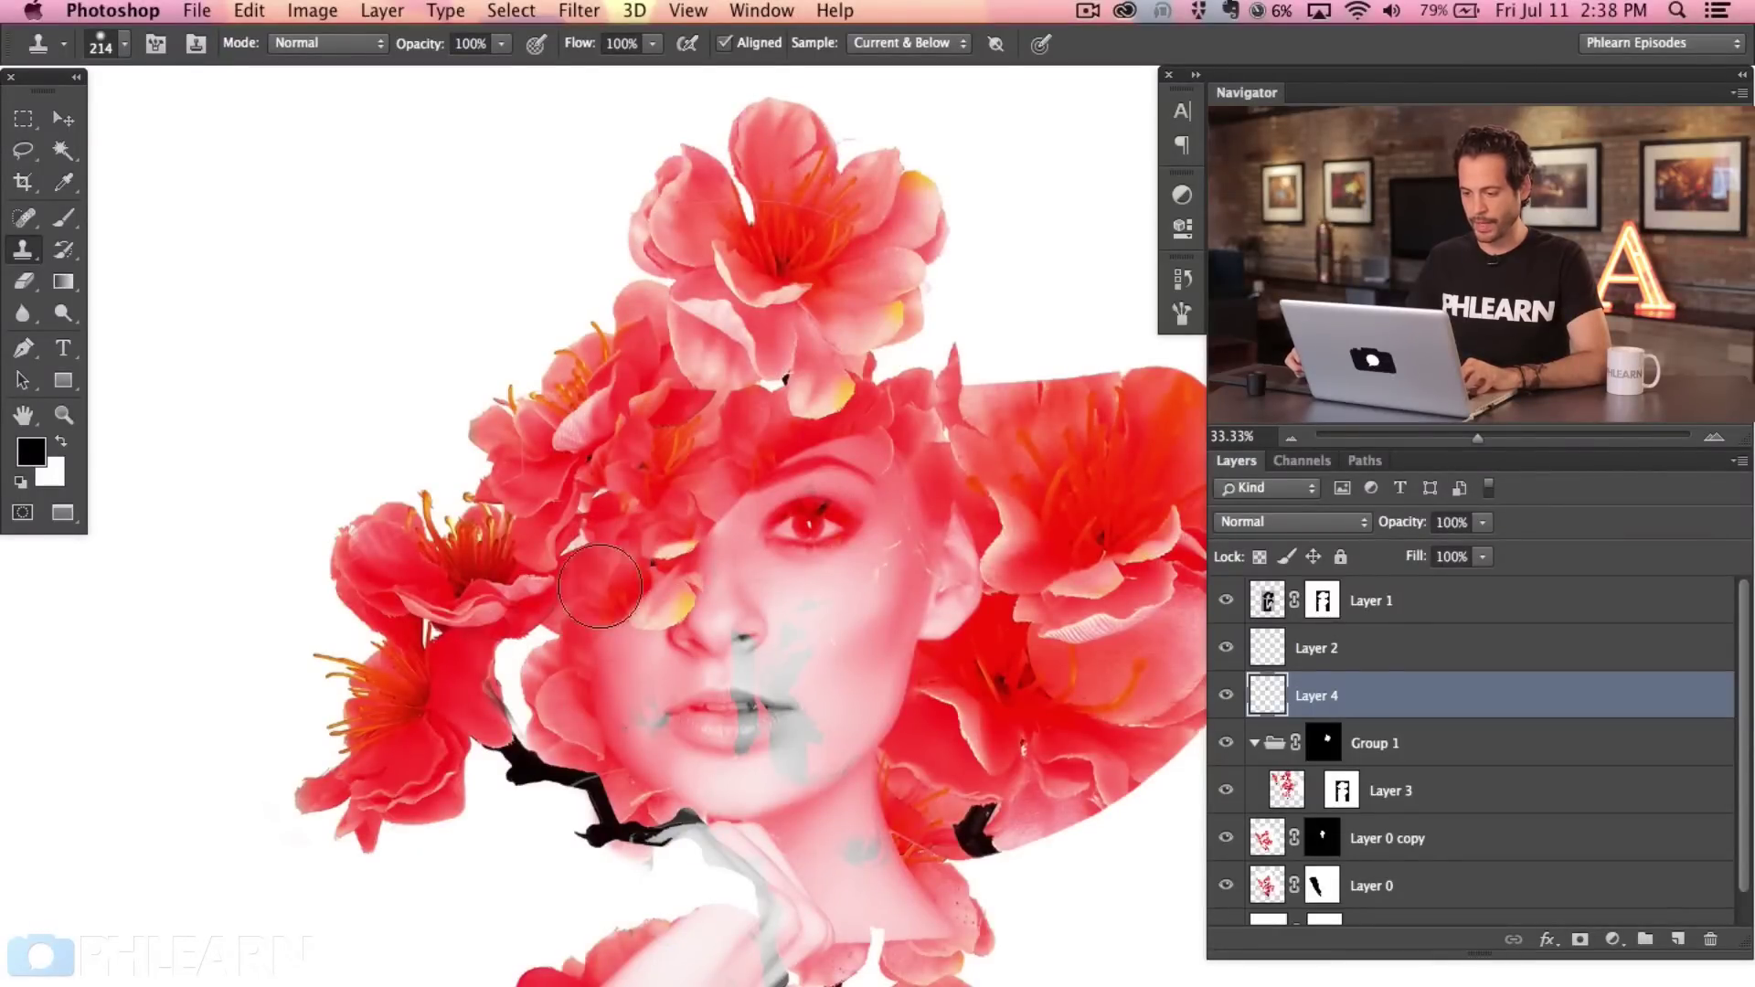
left_click(631, 562)
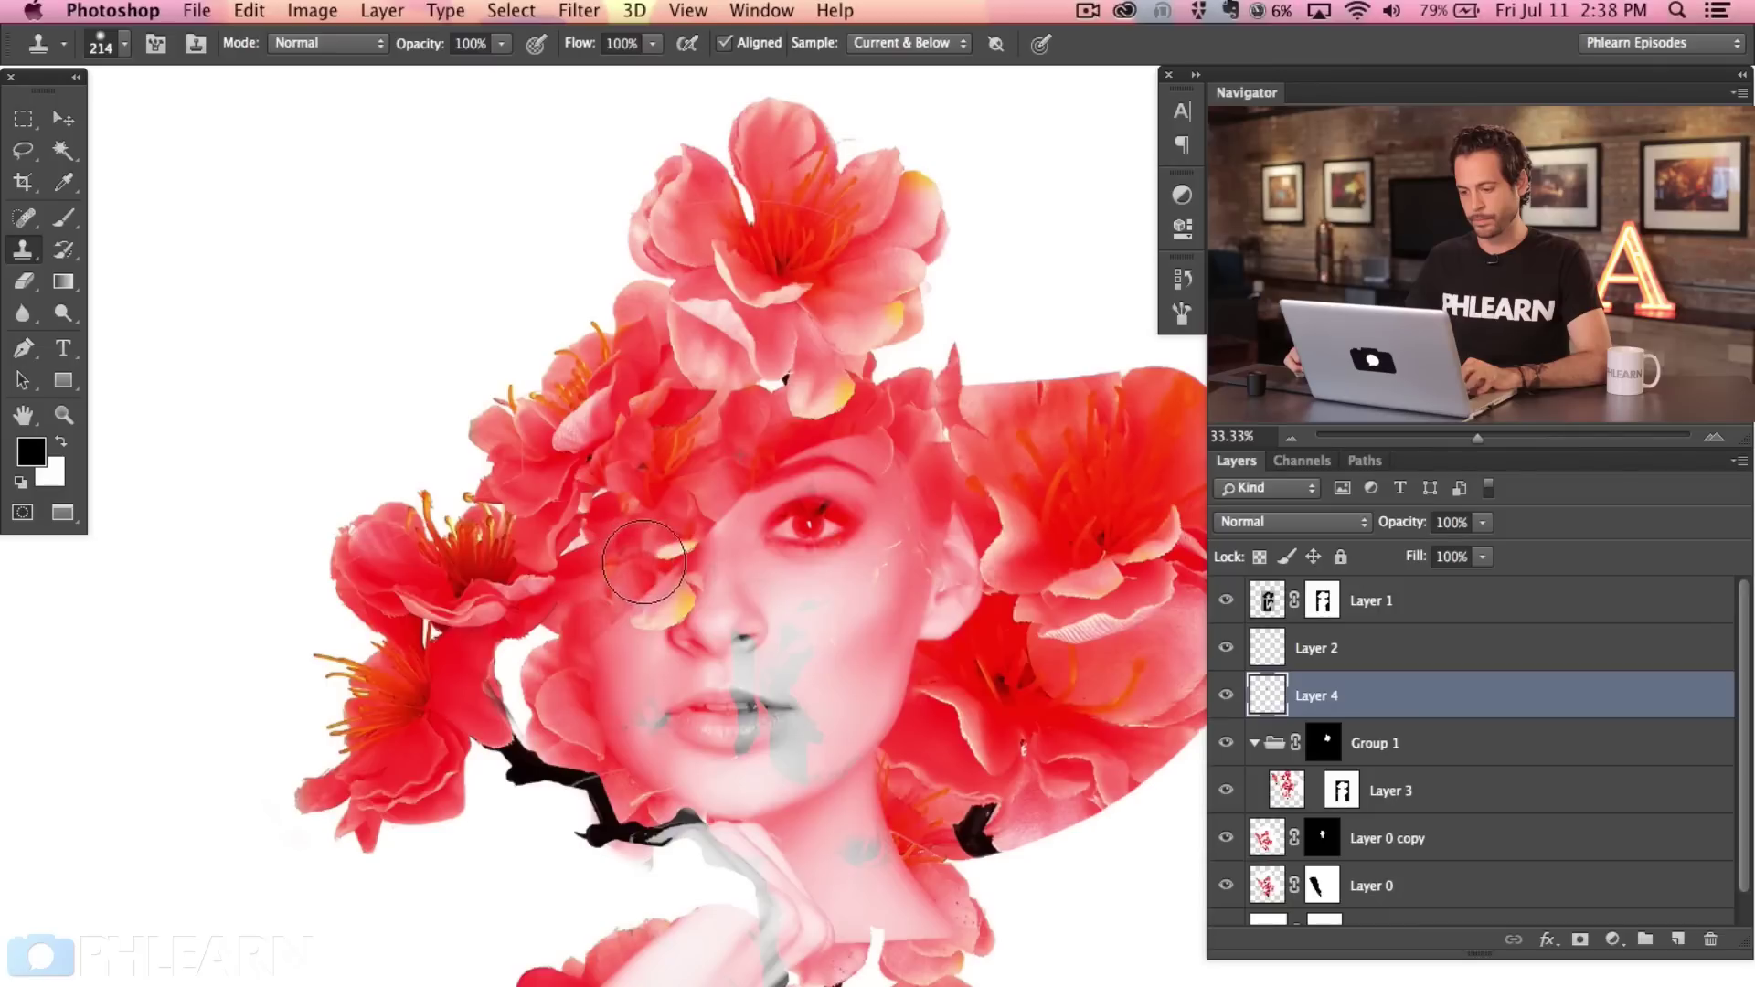
left_click_drag(658, 555, 704, 535)
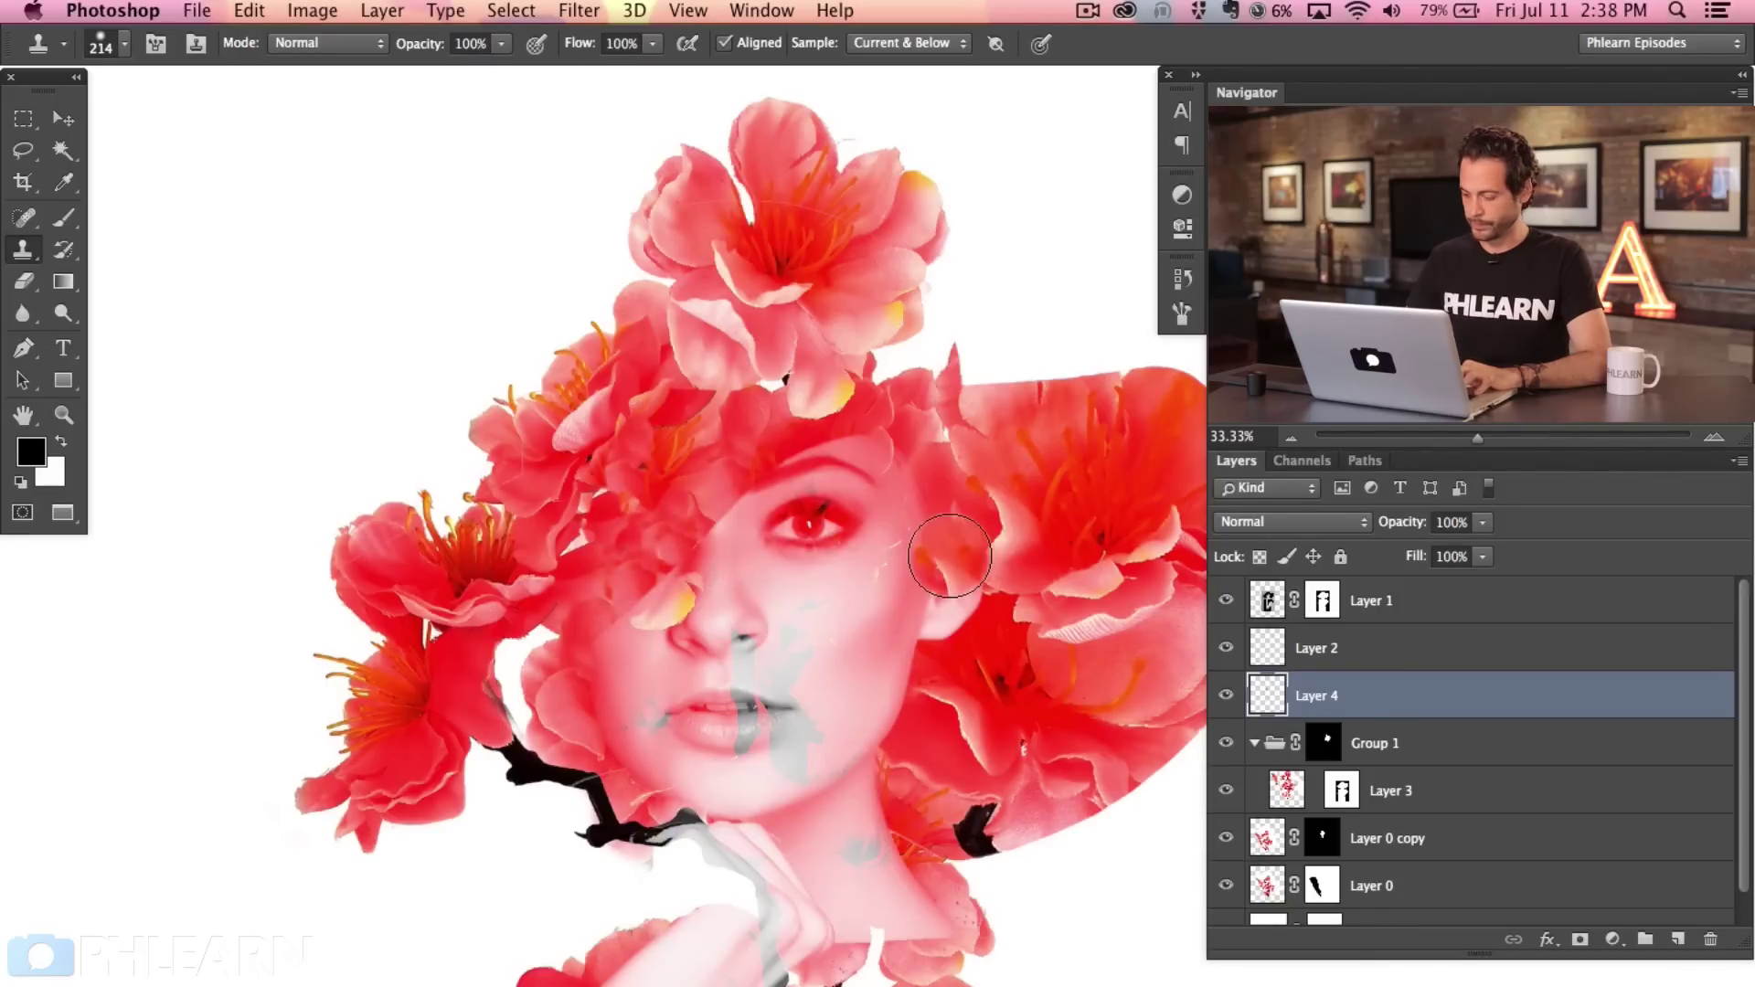
Crop the canvas to a tall portrait format centred on the figure and blossoms.
key("super+minus")
key("super+minus")
mouse_move(666, 745)
left_mouse_down()
mouse_move(677, 649)
mouse_move(576, 549)
mouse_move(583, 514)
left_mouse_up()
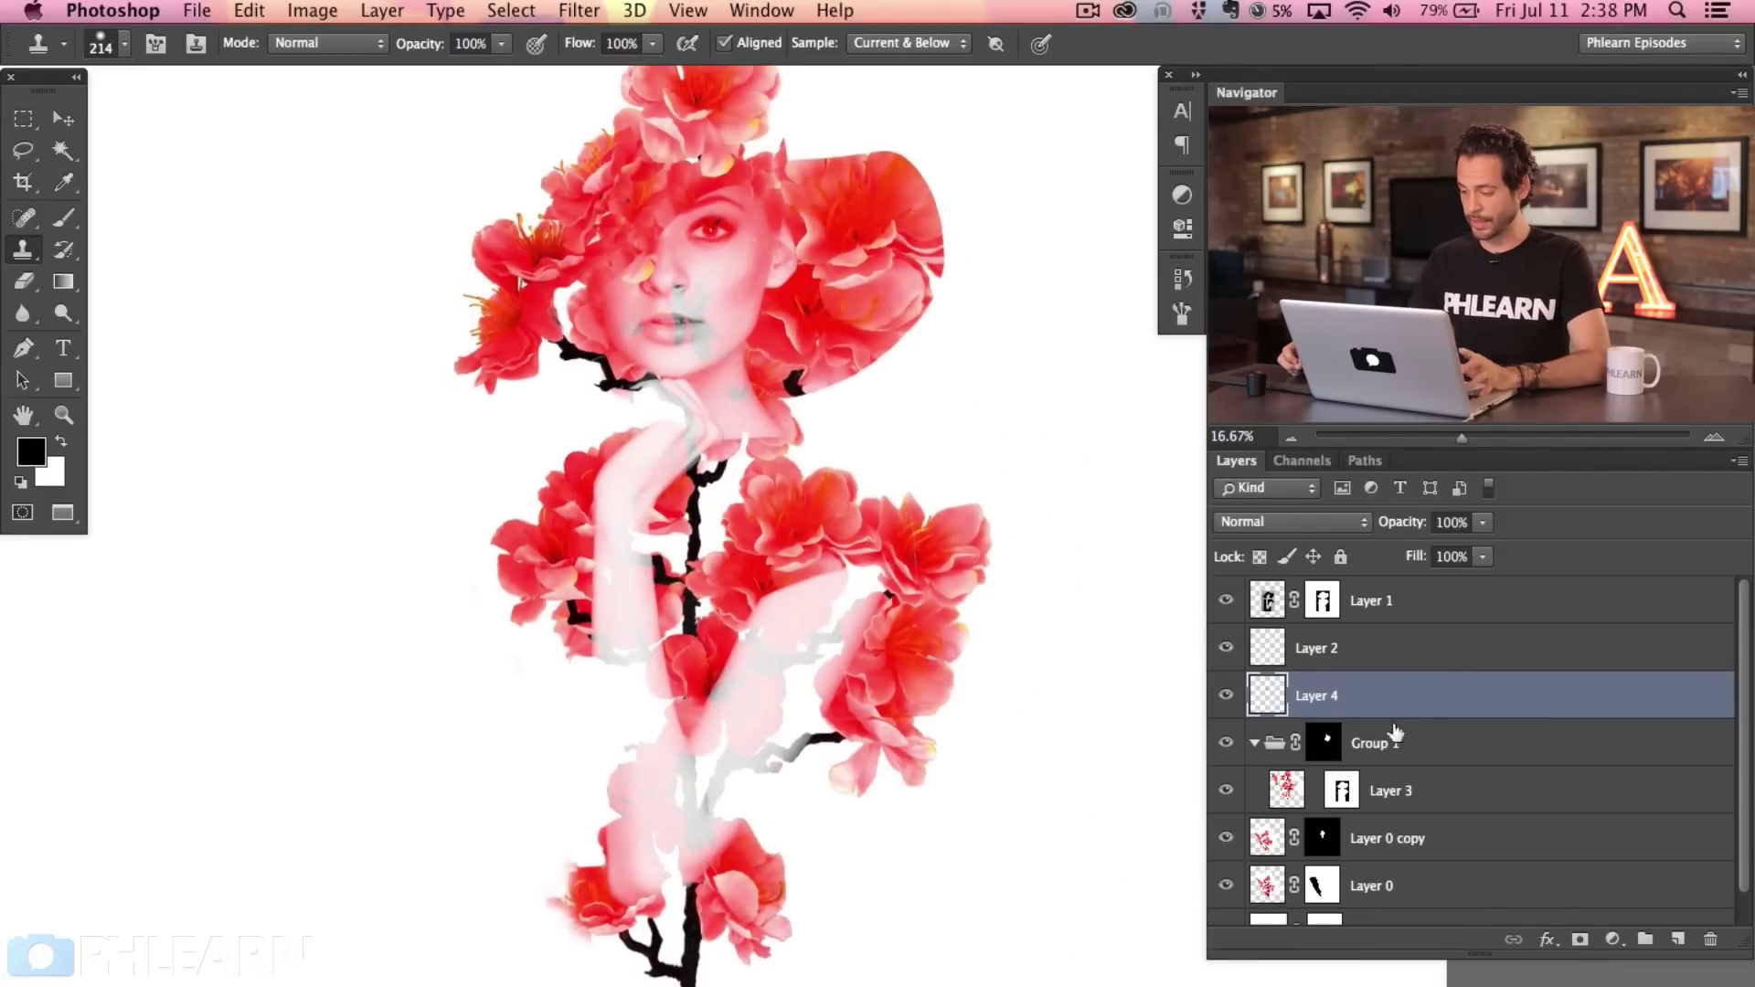
scroll(823, 783, "up", 2)
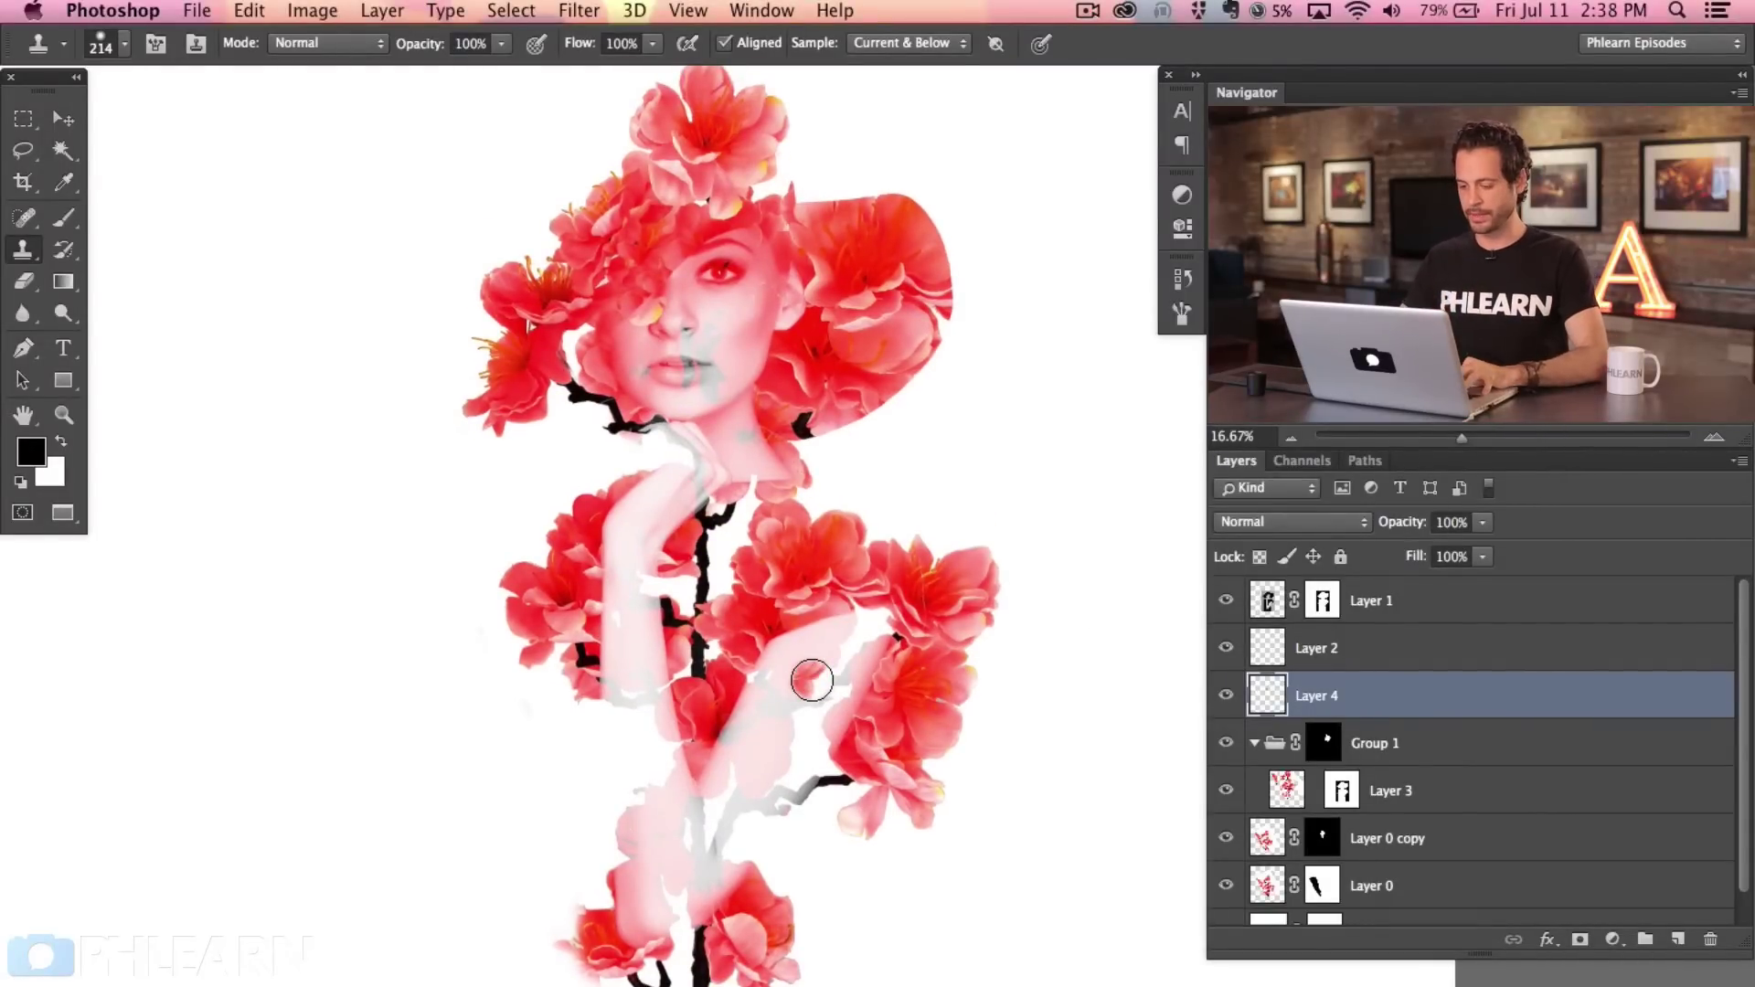
scroll(811, 680, "down", 1)
key("c")
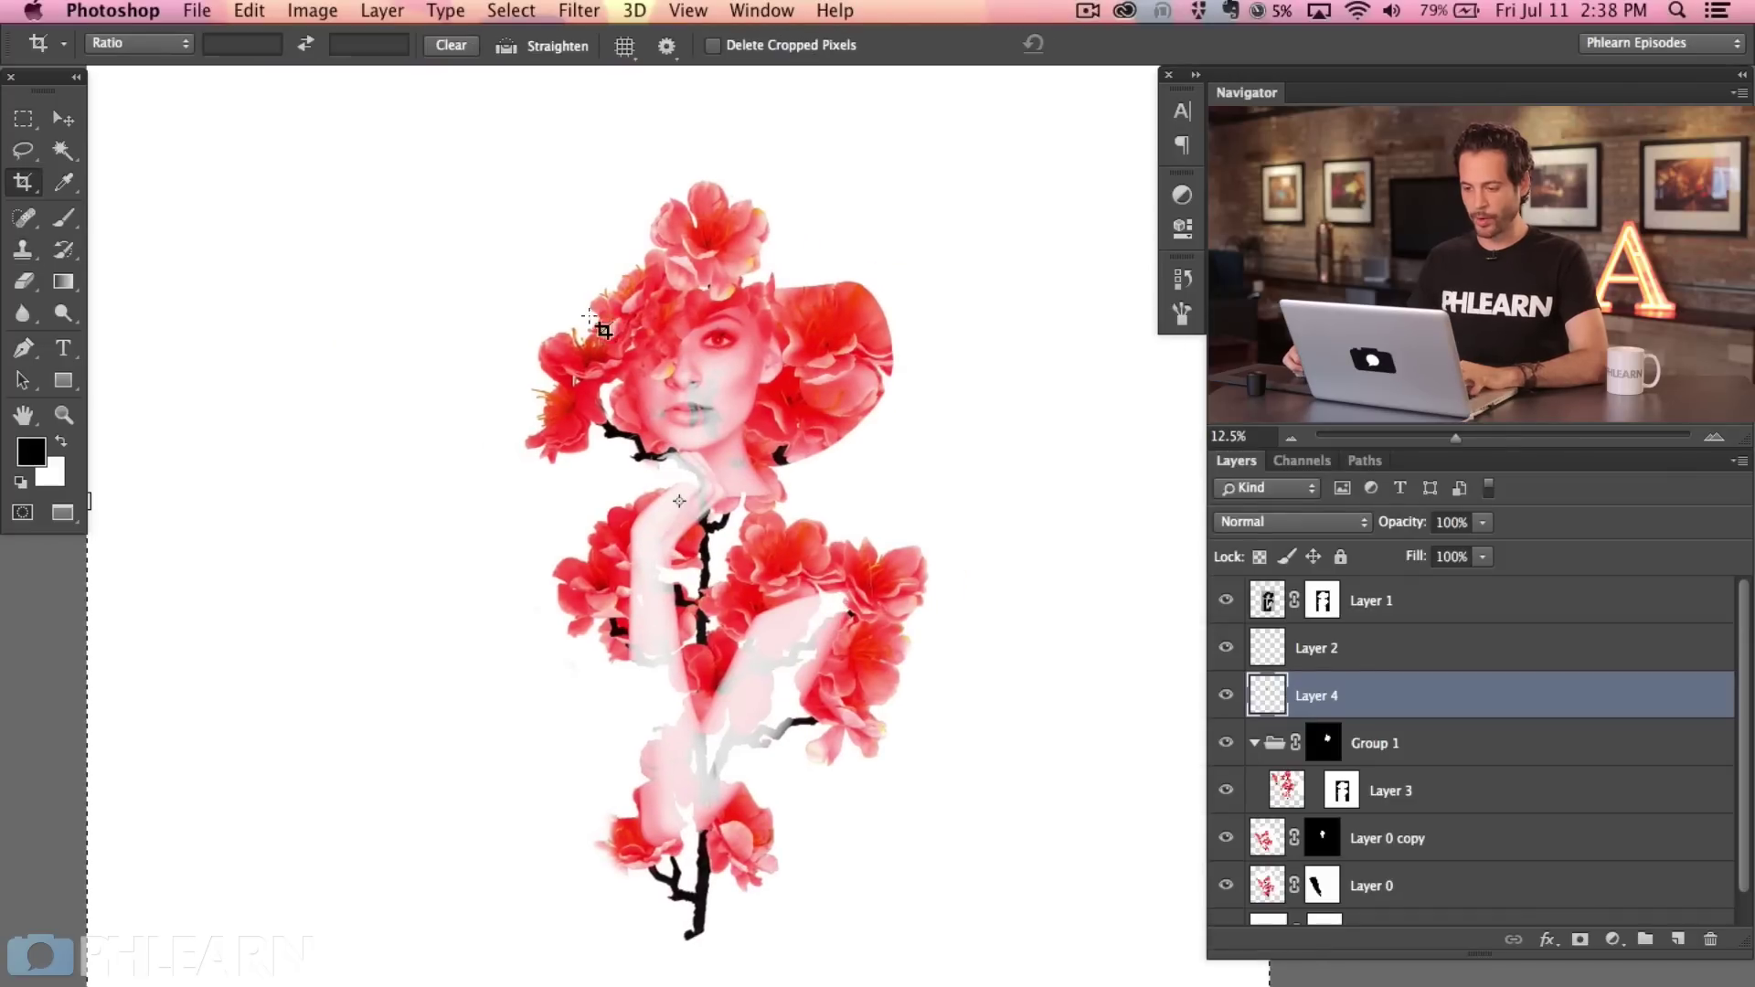
left_click_drag(419, 131, 1013, 952)
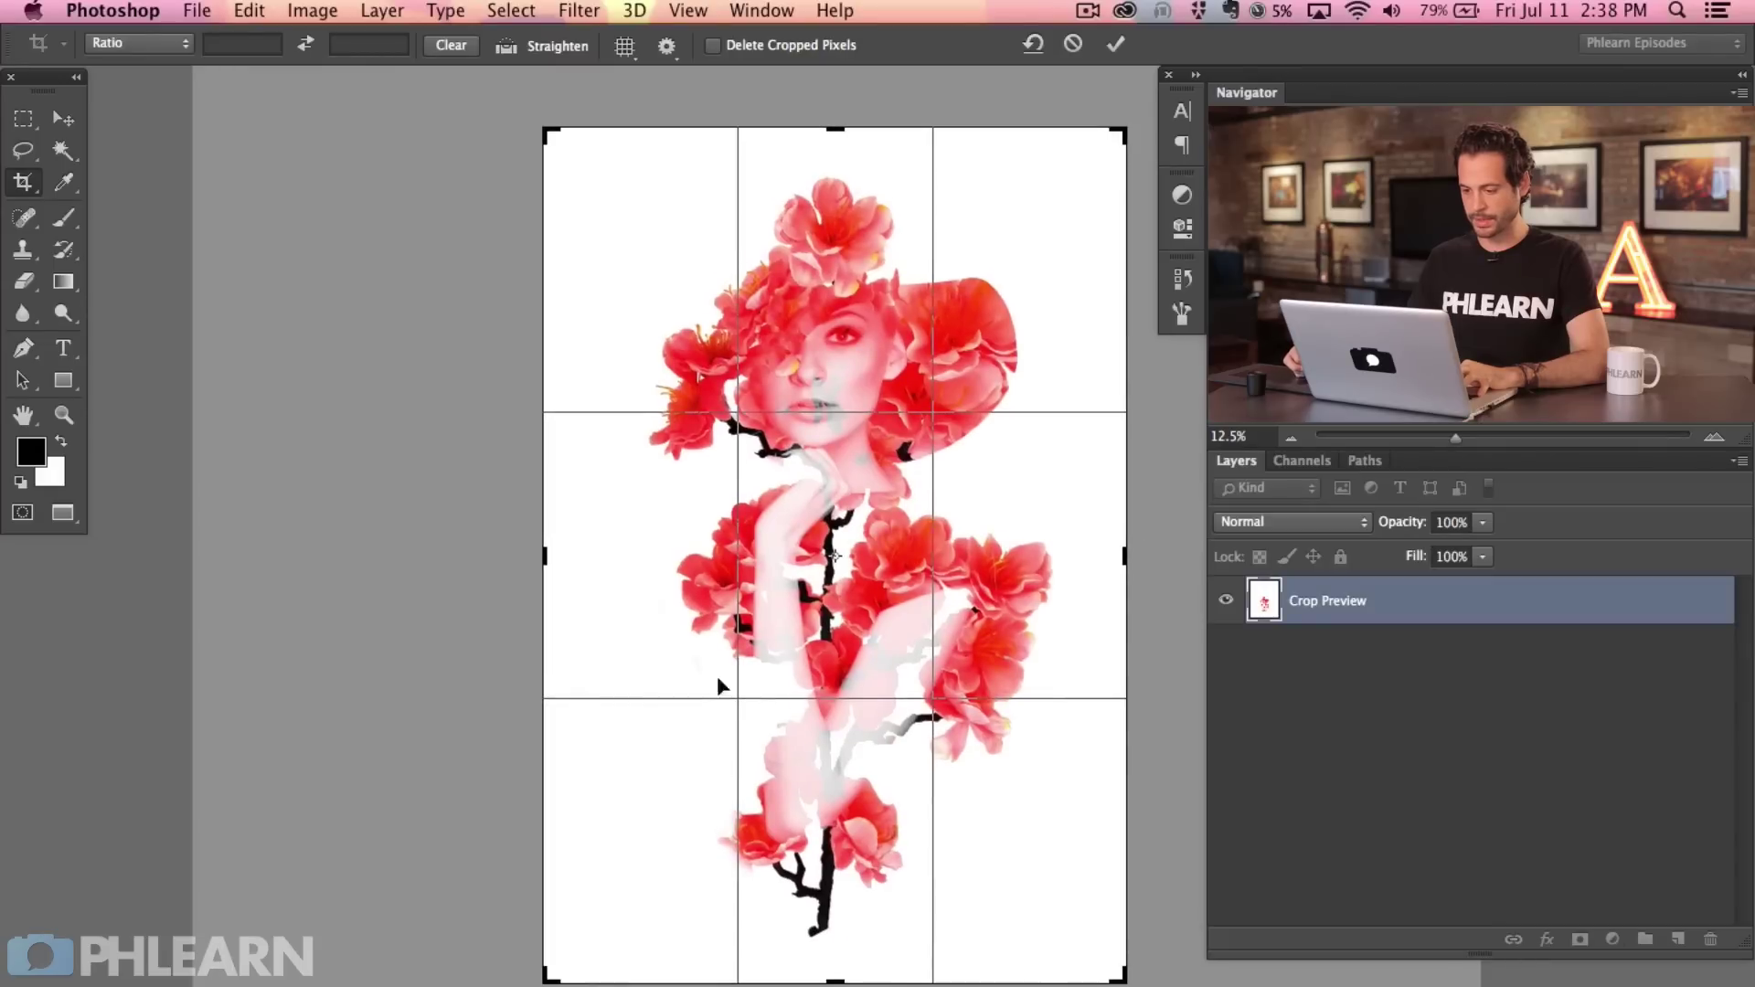
left_click_drag(522, 576, 548, 567)
left_click_drag(804, 722, 834, 711)
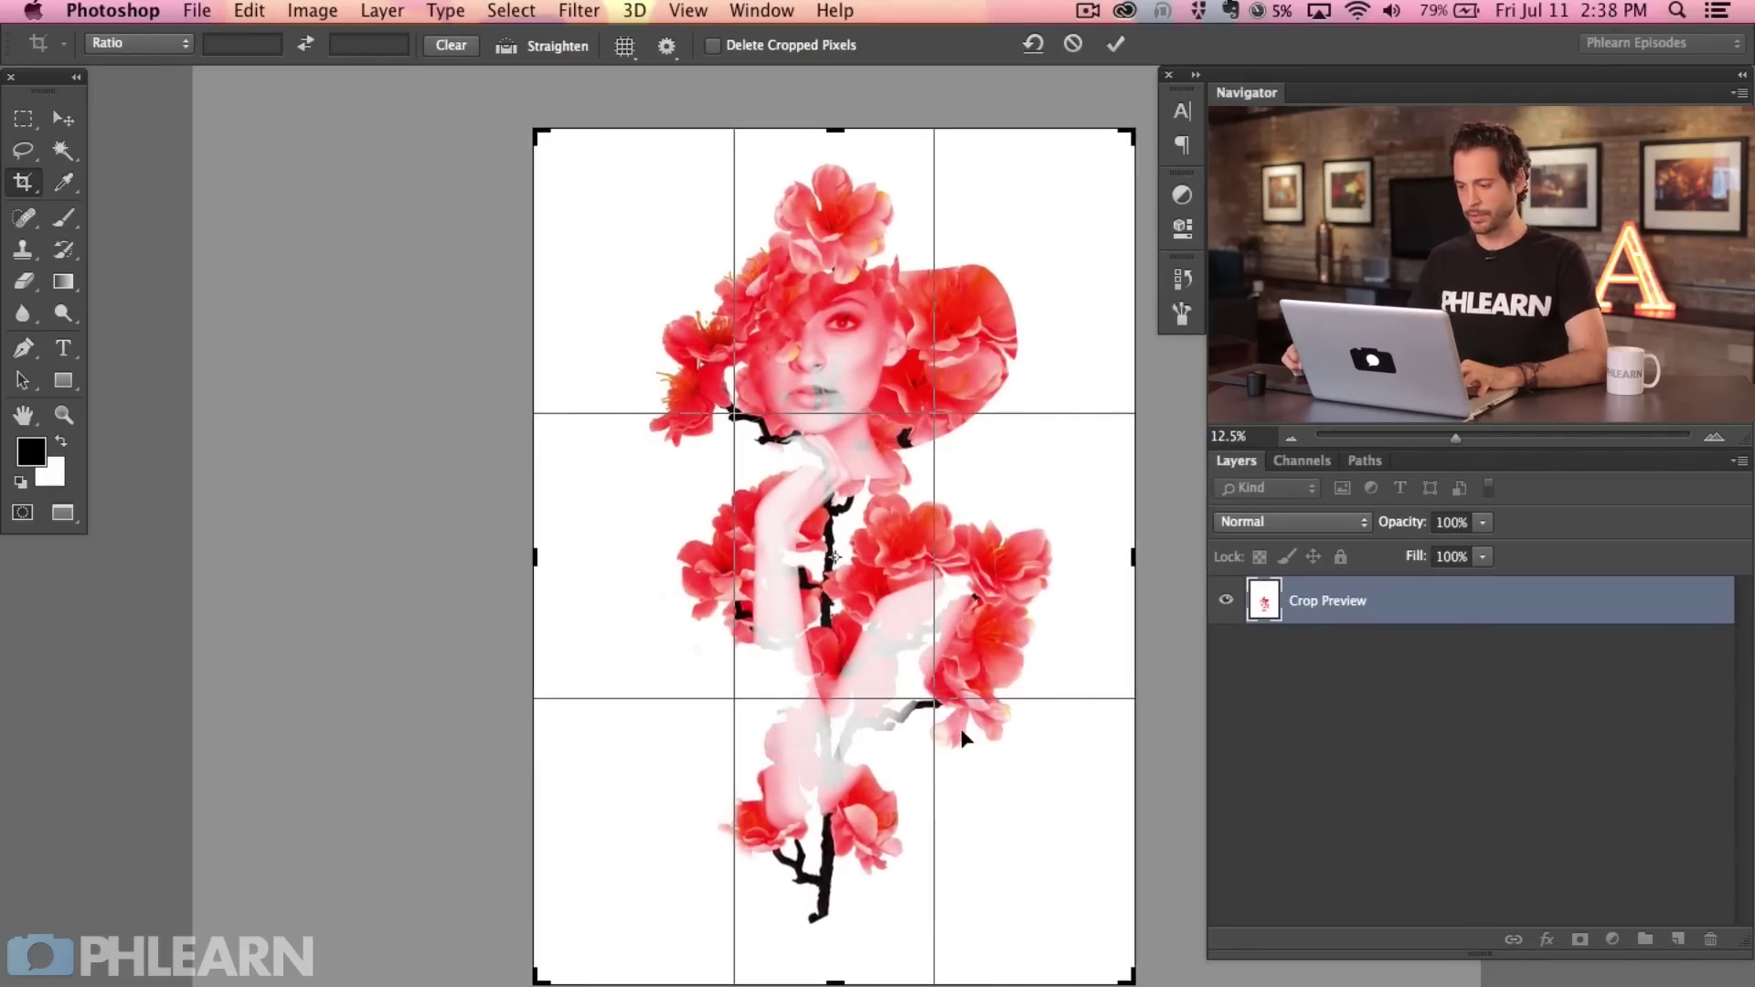
left_click(1117, 44)
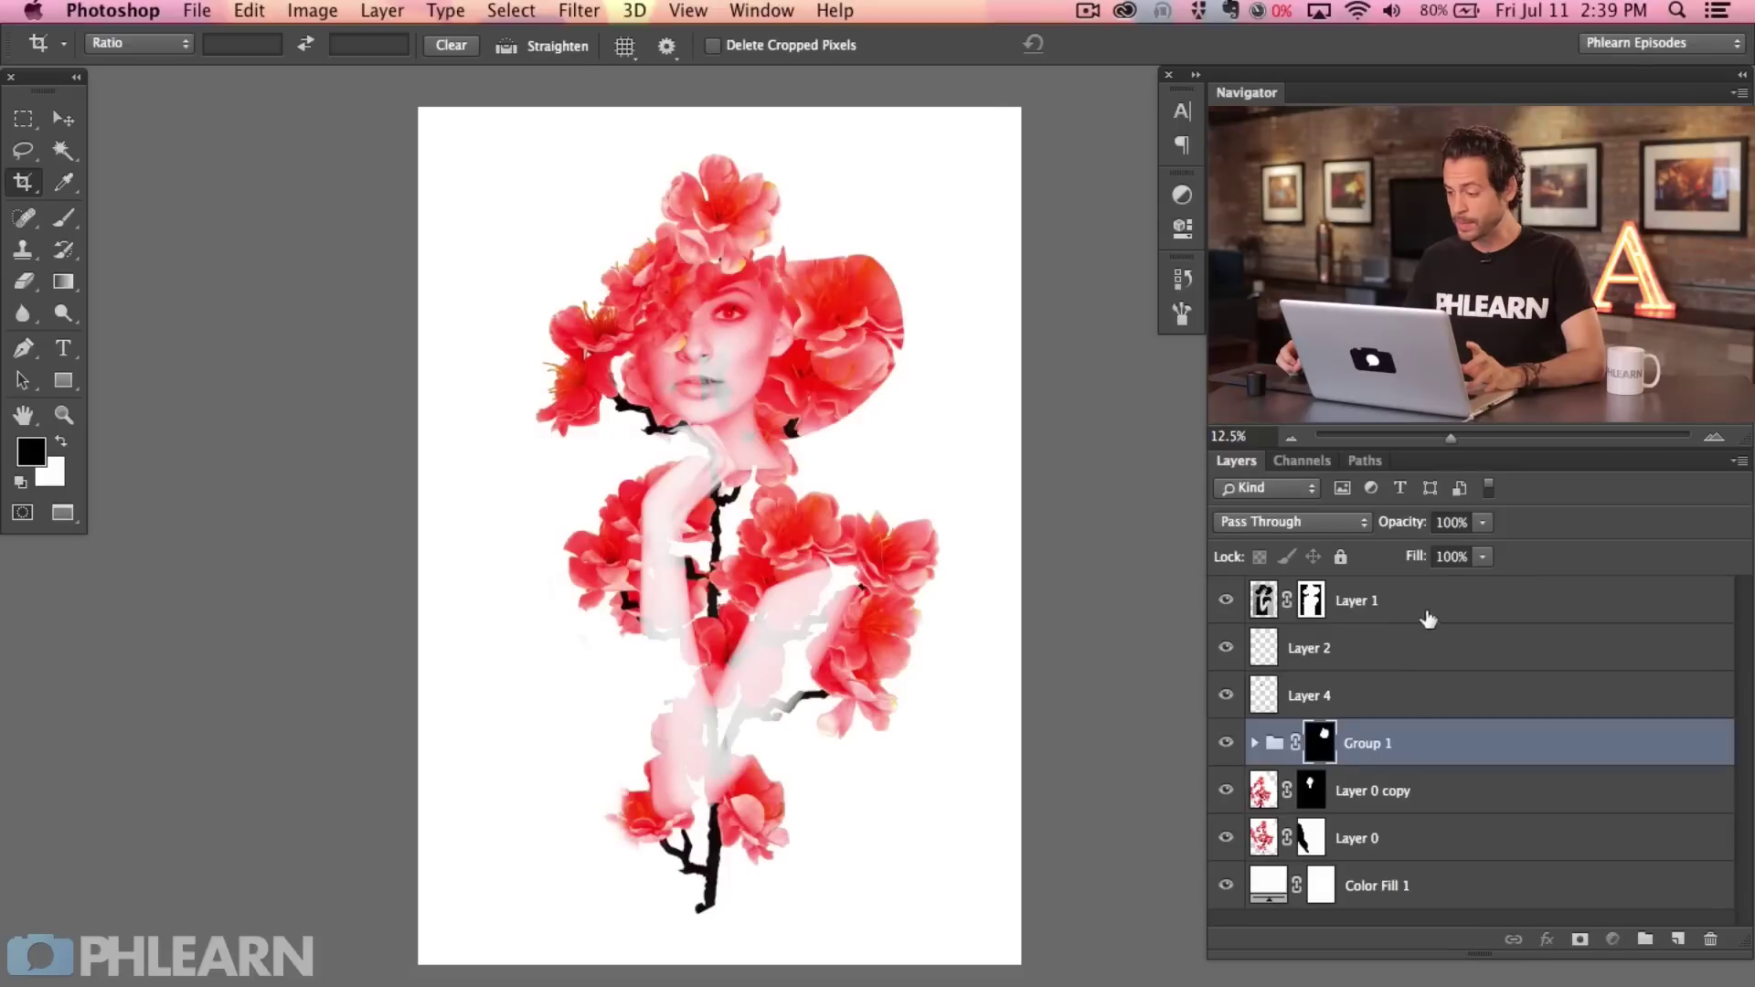
Group all layers from Layer 1 down to Layer 0 and check the group by hiding and showing it.
left_click(1429, 620)
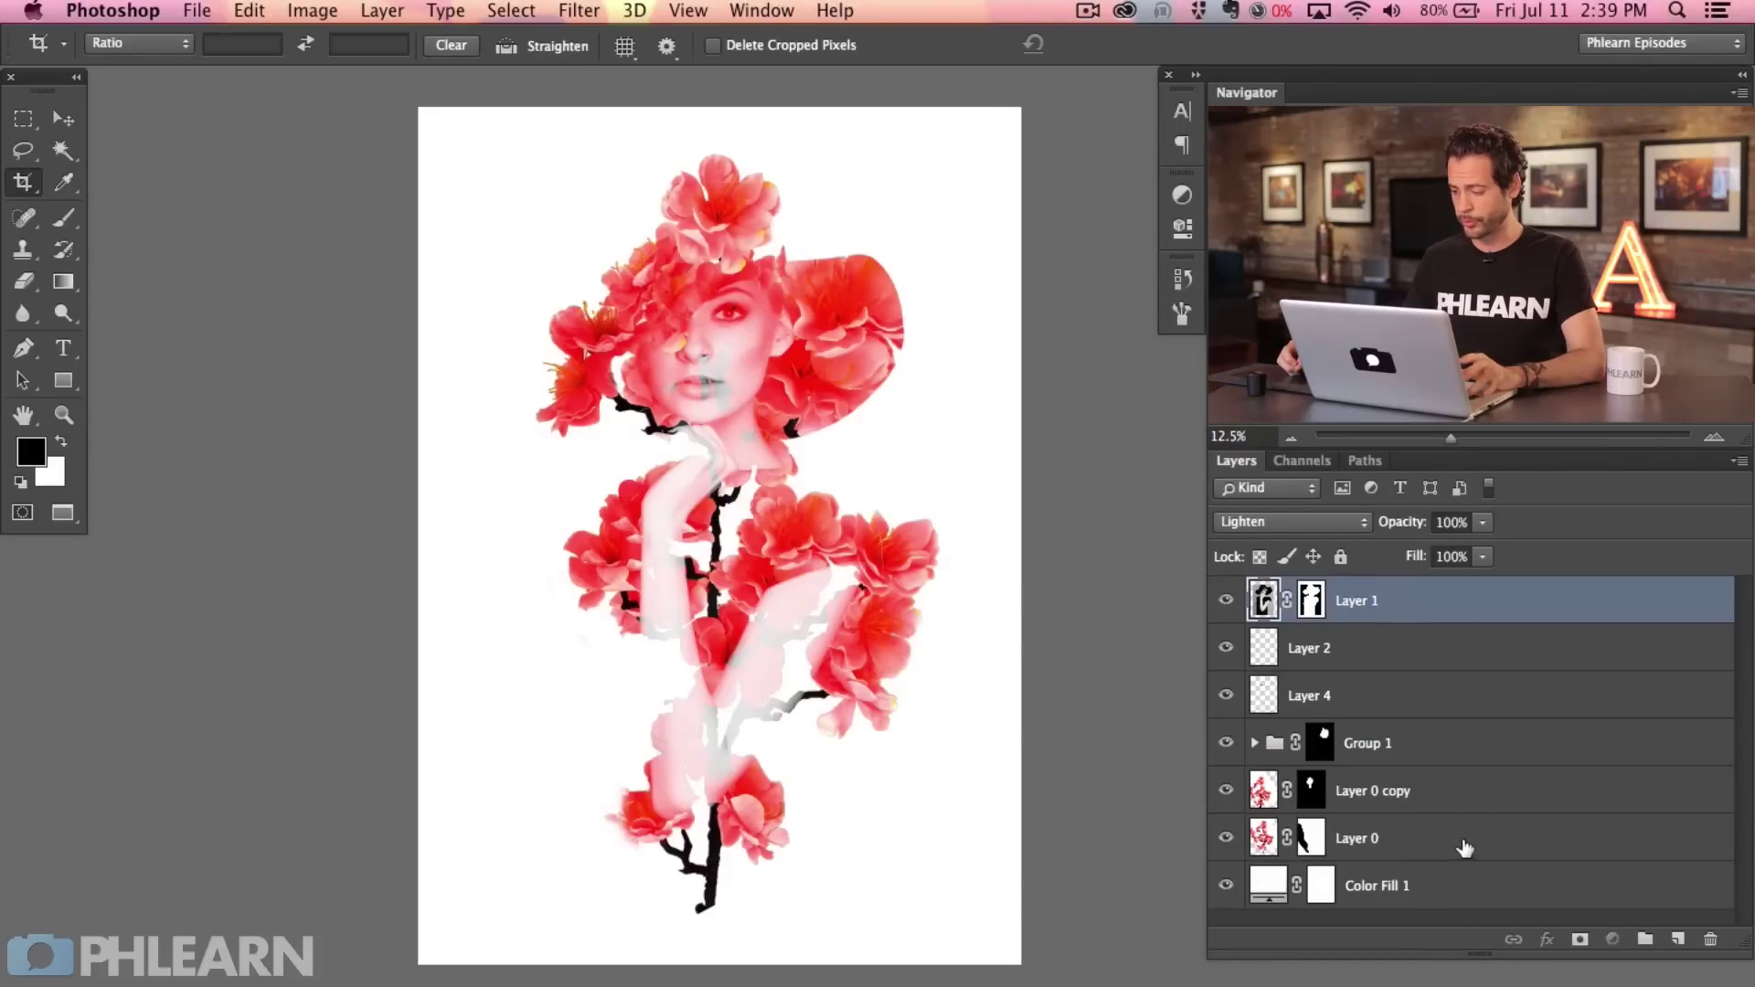
left_click(1457, 838, "shift")
key("super+g")
left_click(1225, 592)
left_click(1225, 593)
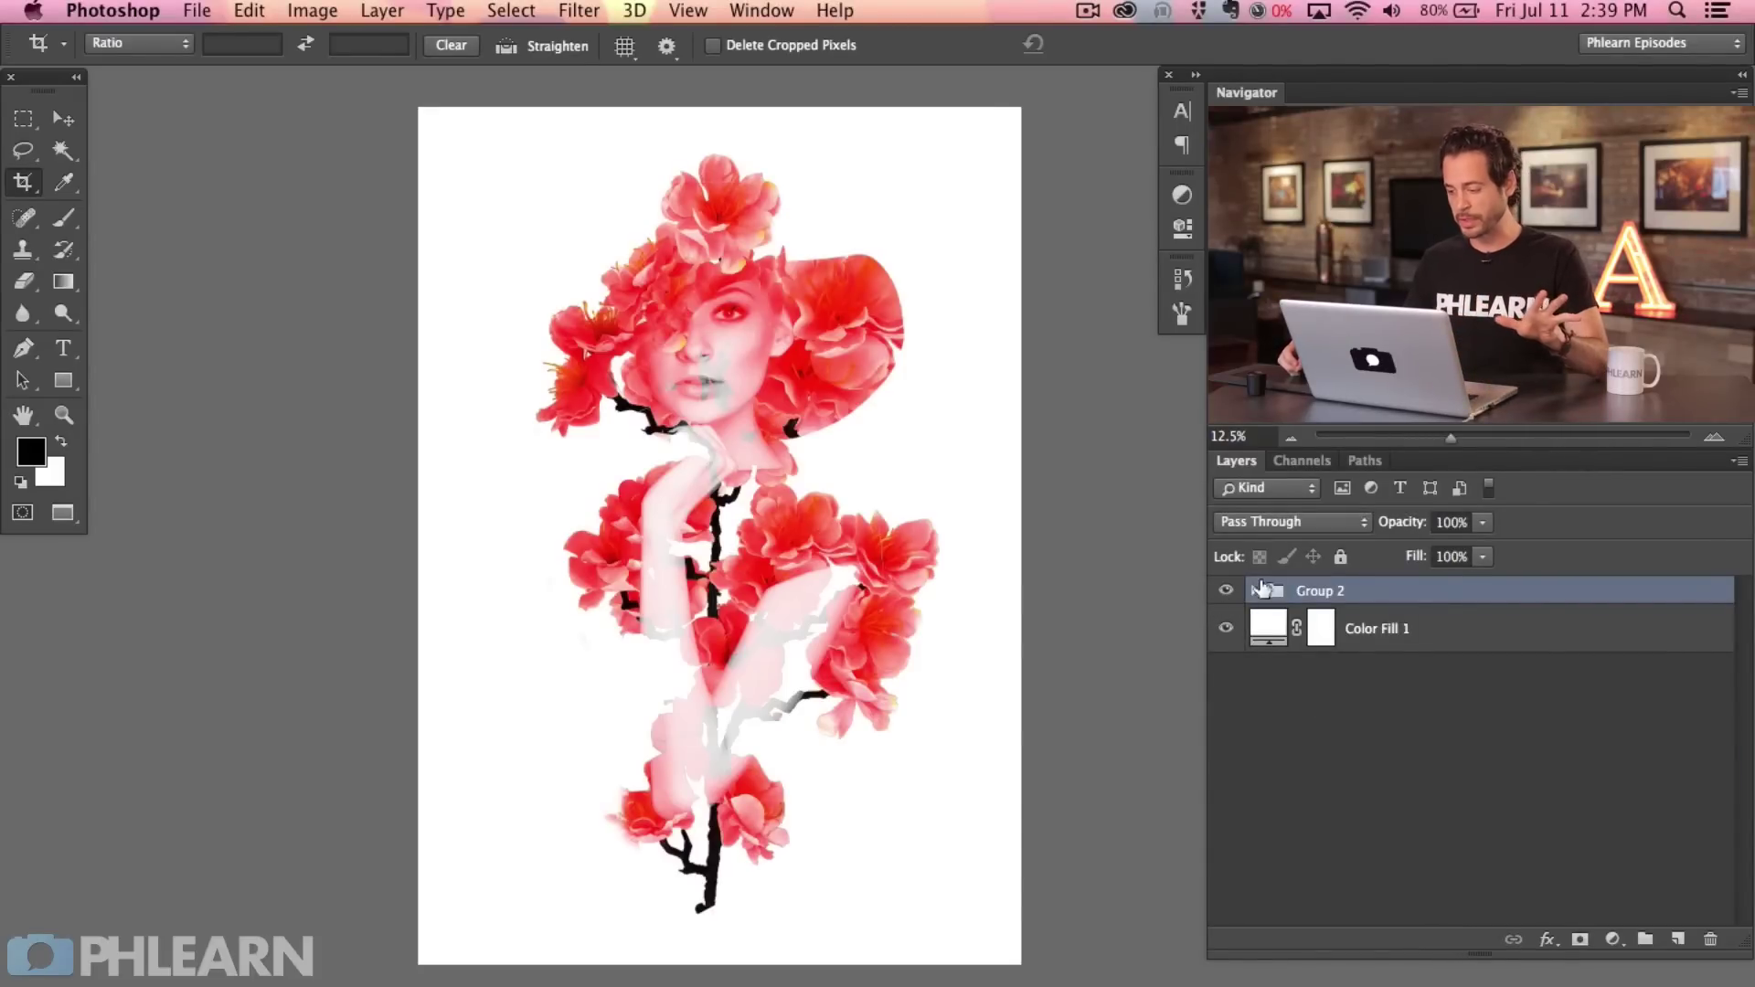
Add a Levels adjustment layer above Group 2 and lower the Blue channel's white output level.
left_click(1609, 940)
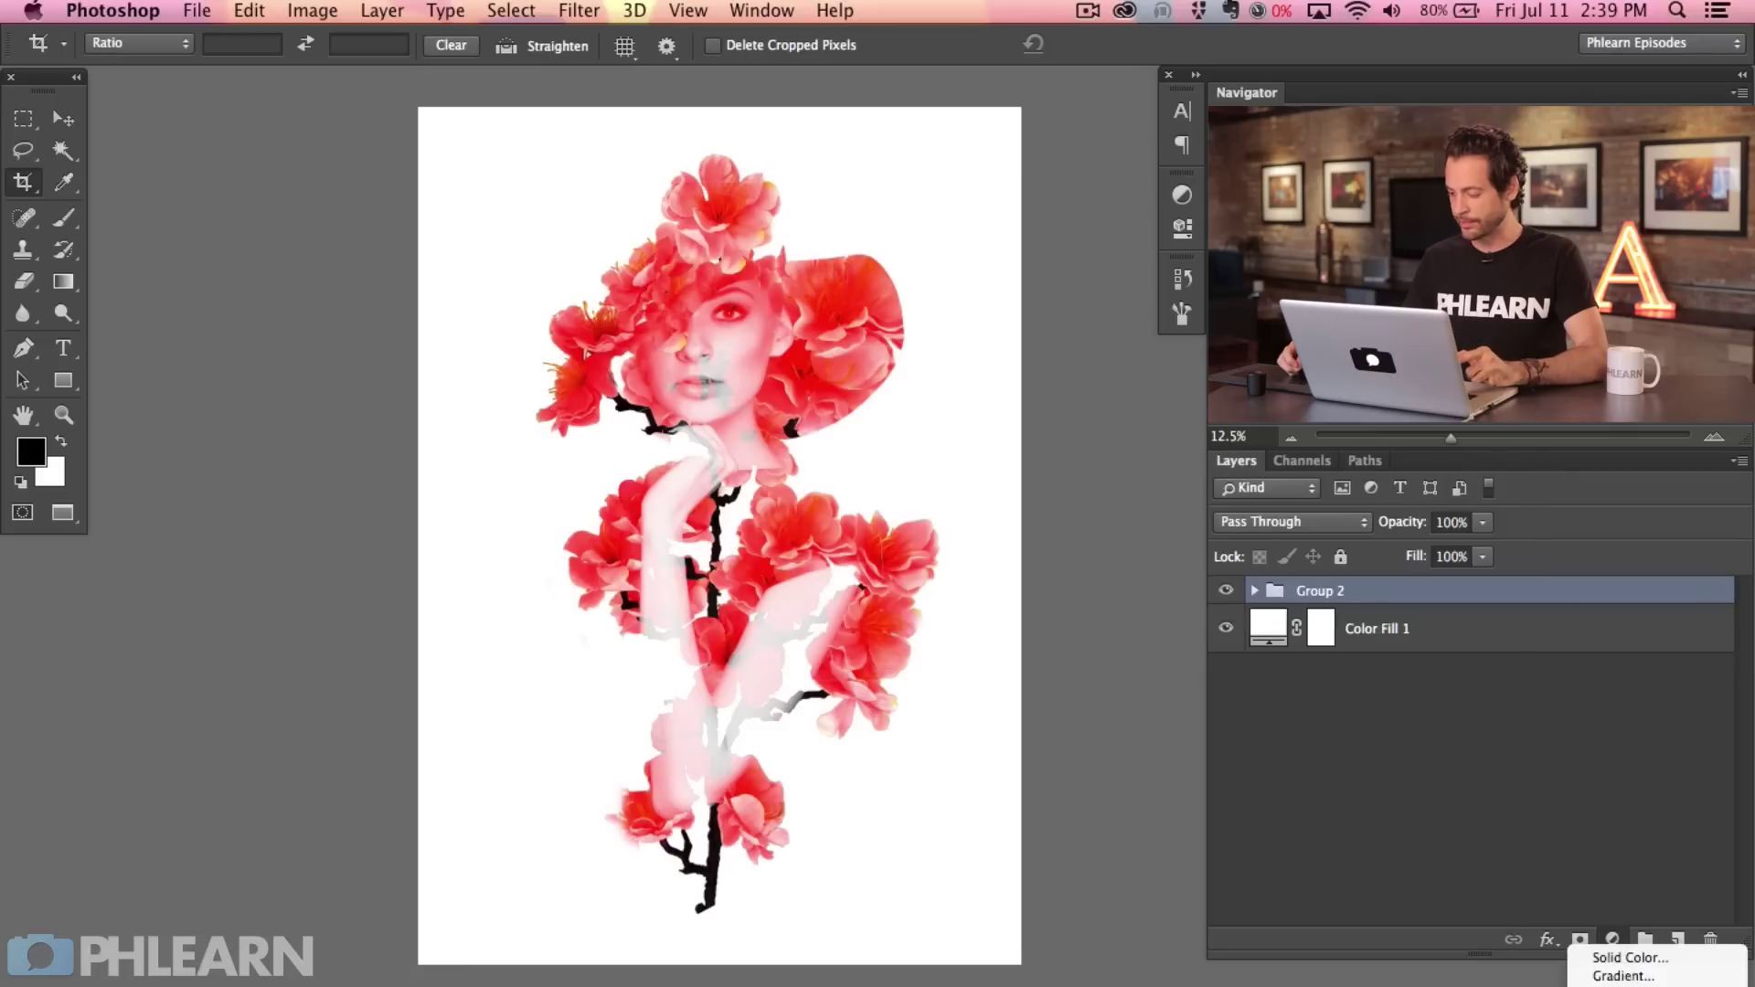
left_click(1653, 983)
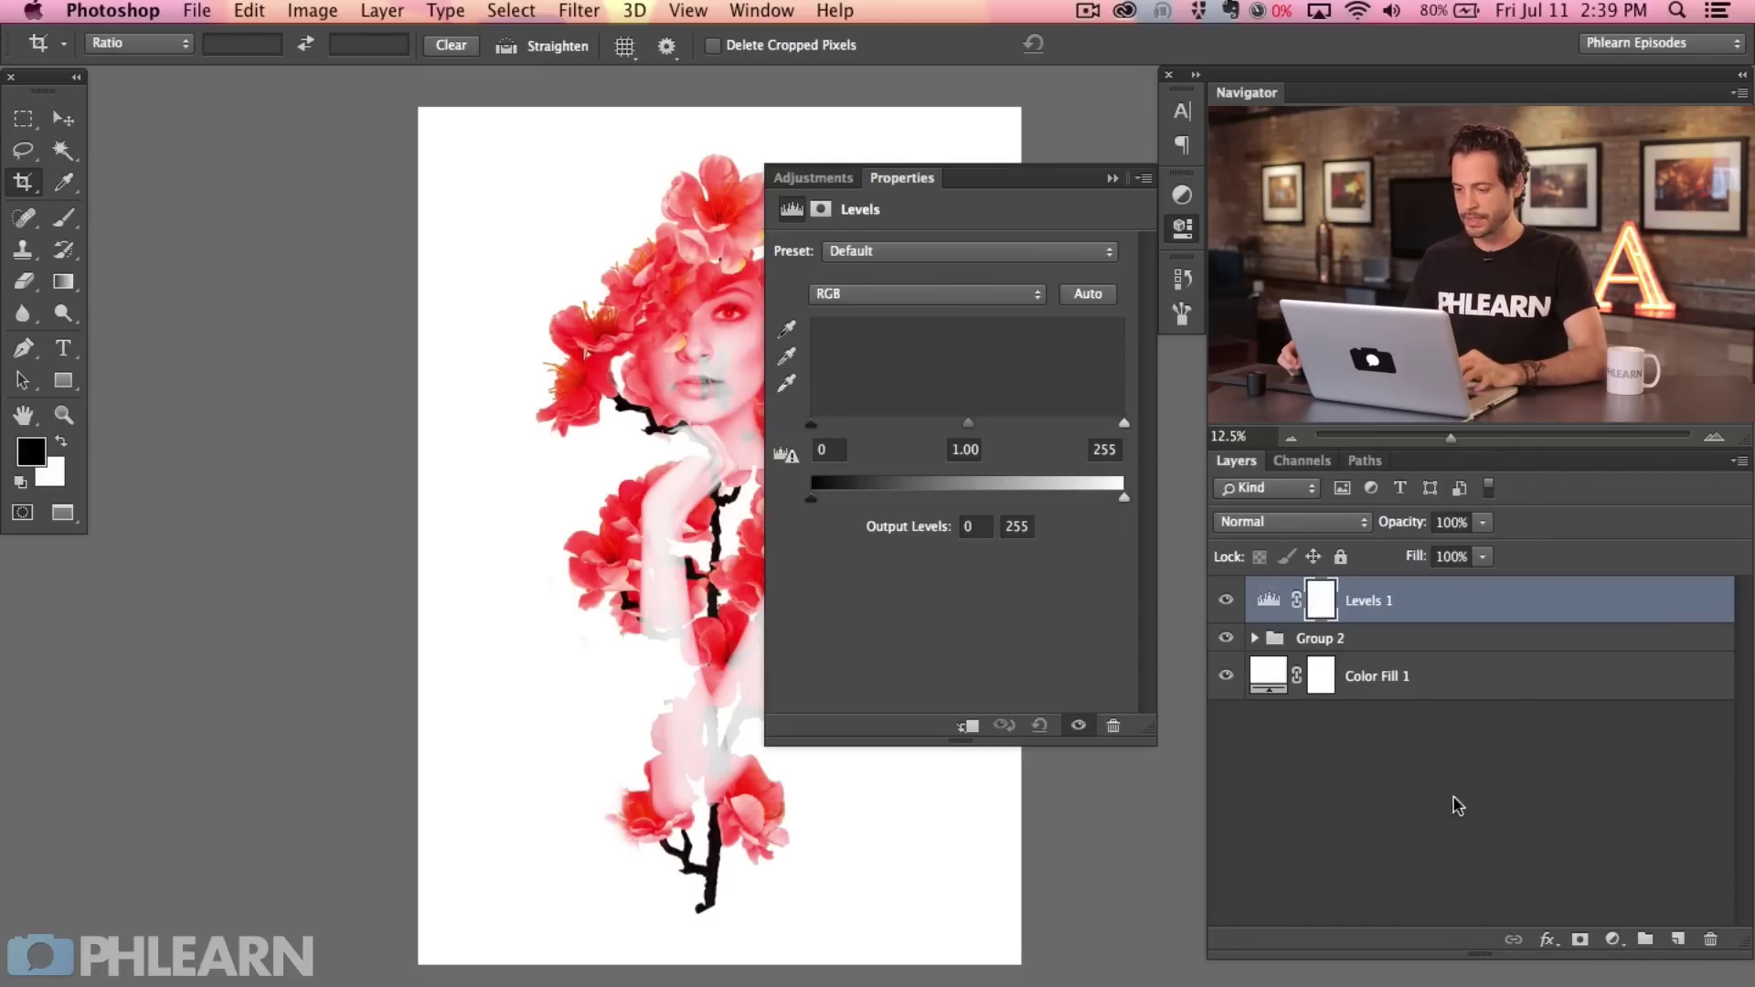
scroll(496, 231, "right", 5)
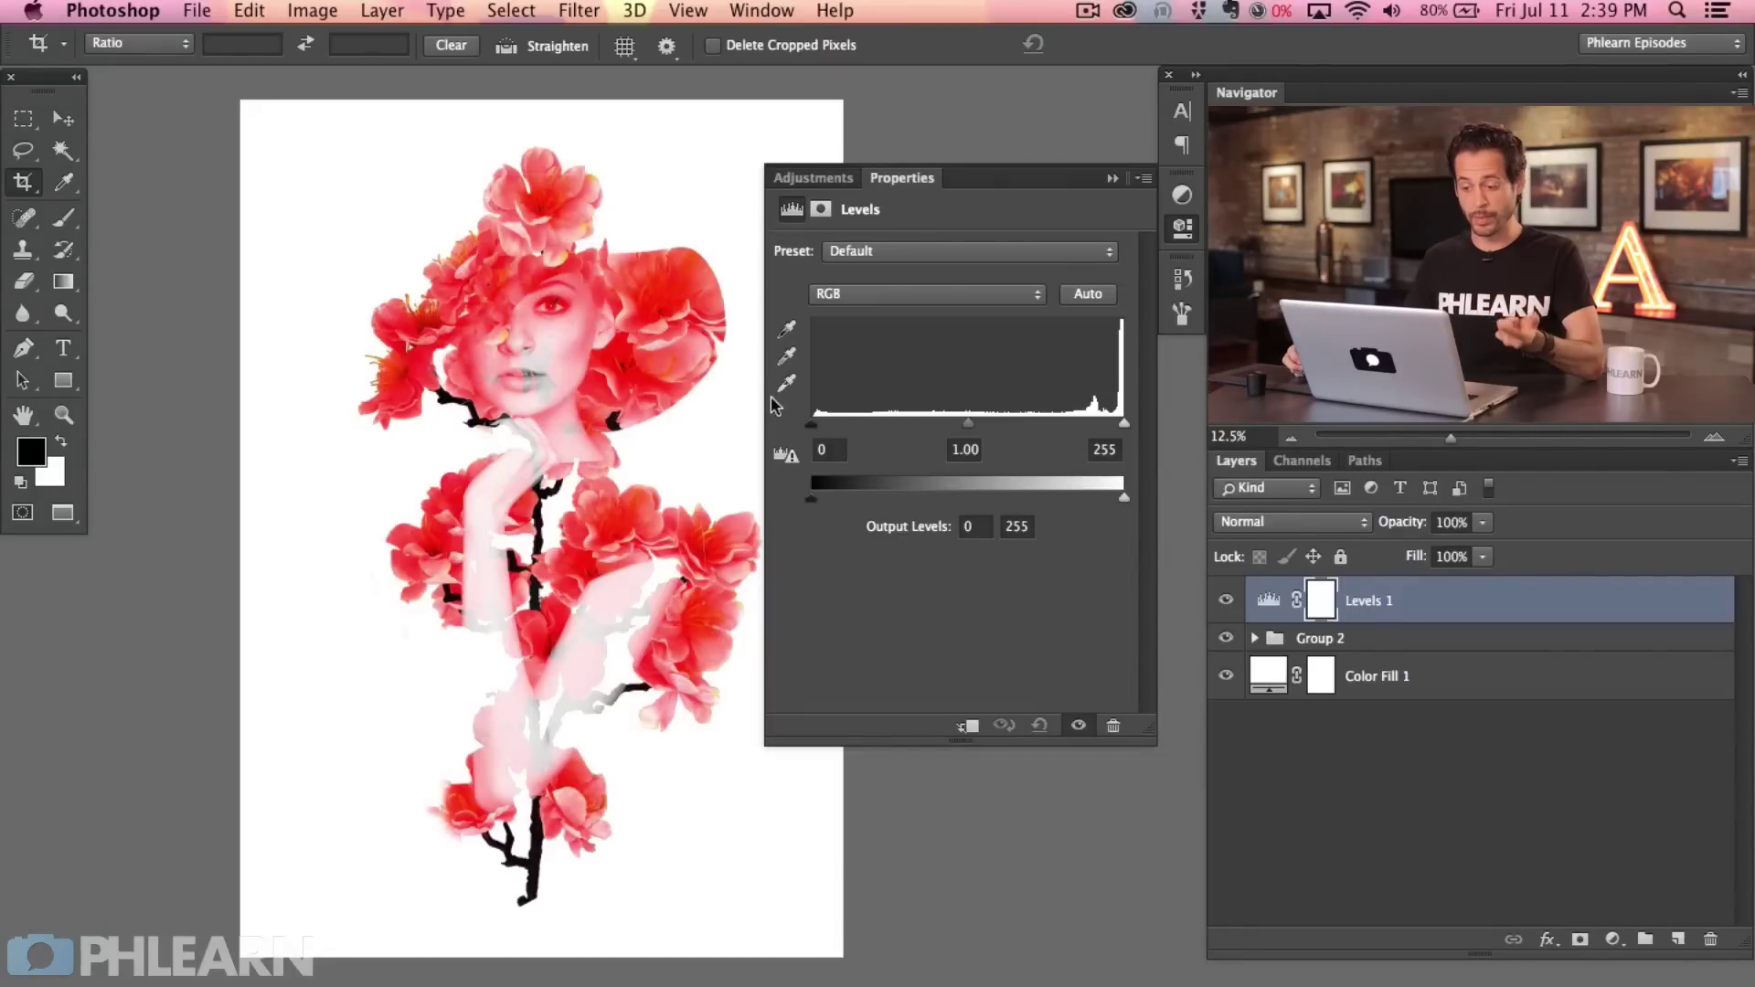
left_click(871, 295)
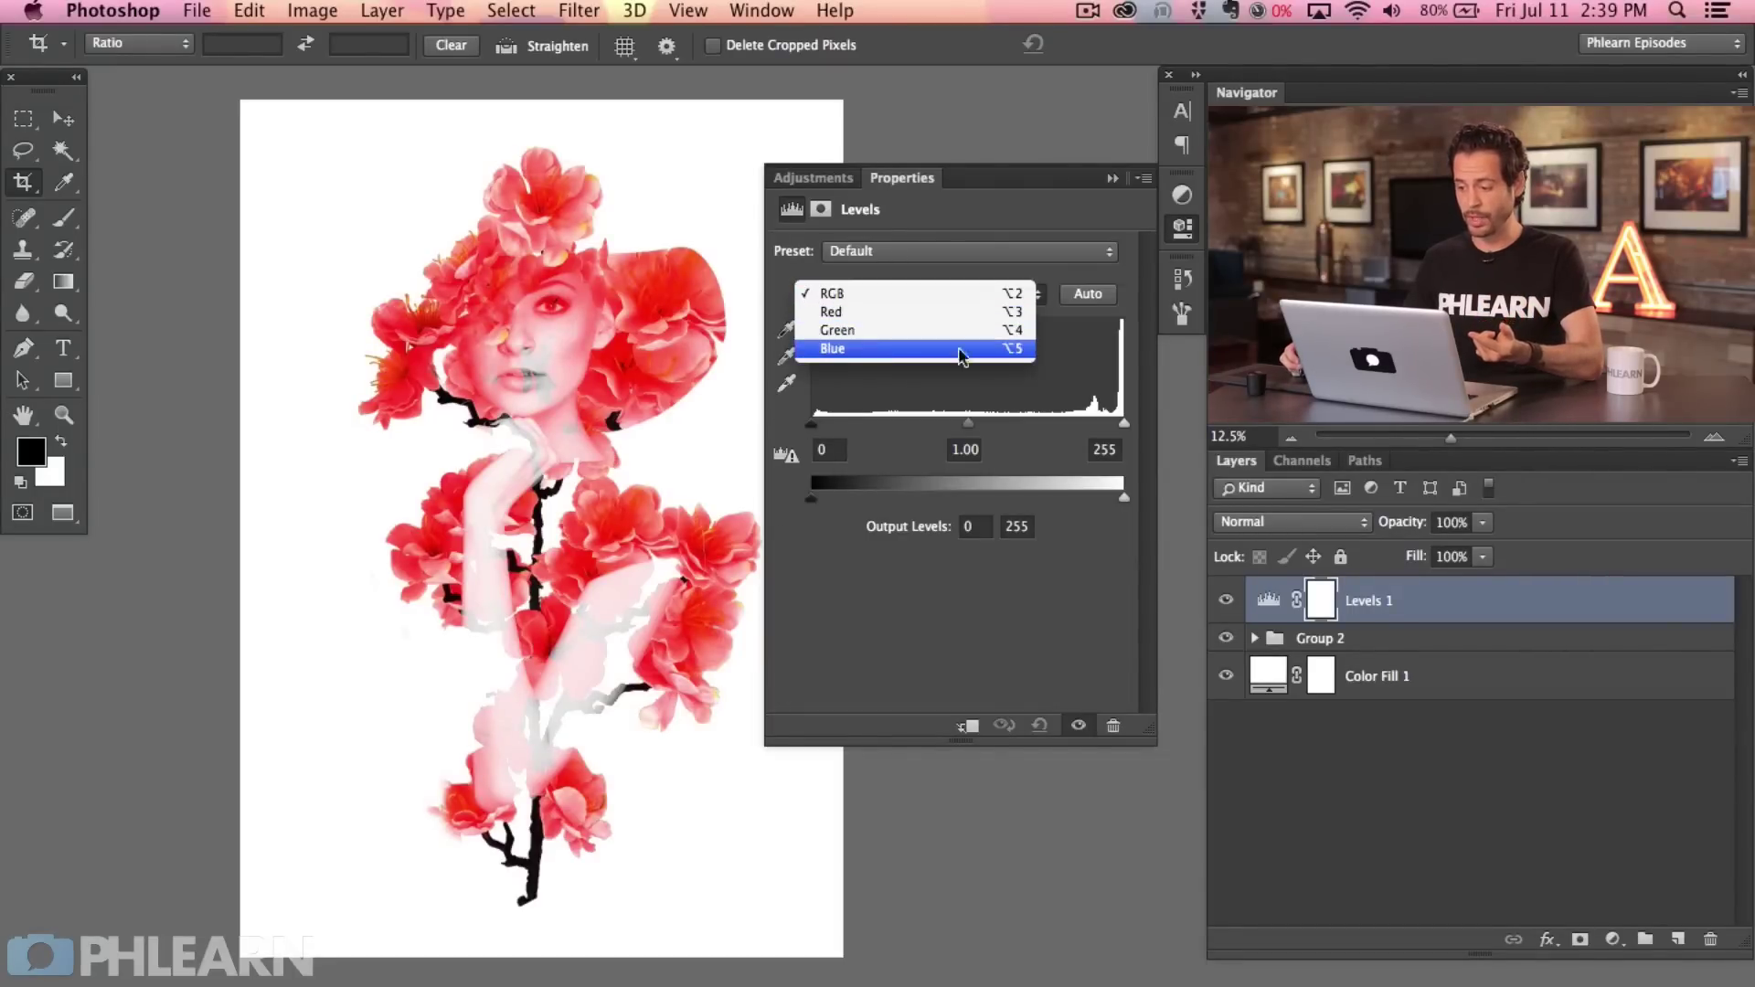
left_click(869, 348)
left_click_drag(1124, 498, 1082, 499)
Set the Green channel's white output level to 223 and try lowering the Red channel's to 250.
left_click(914, 293)
left_click(1097, 528)
key("alt+4")
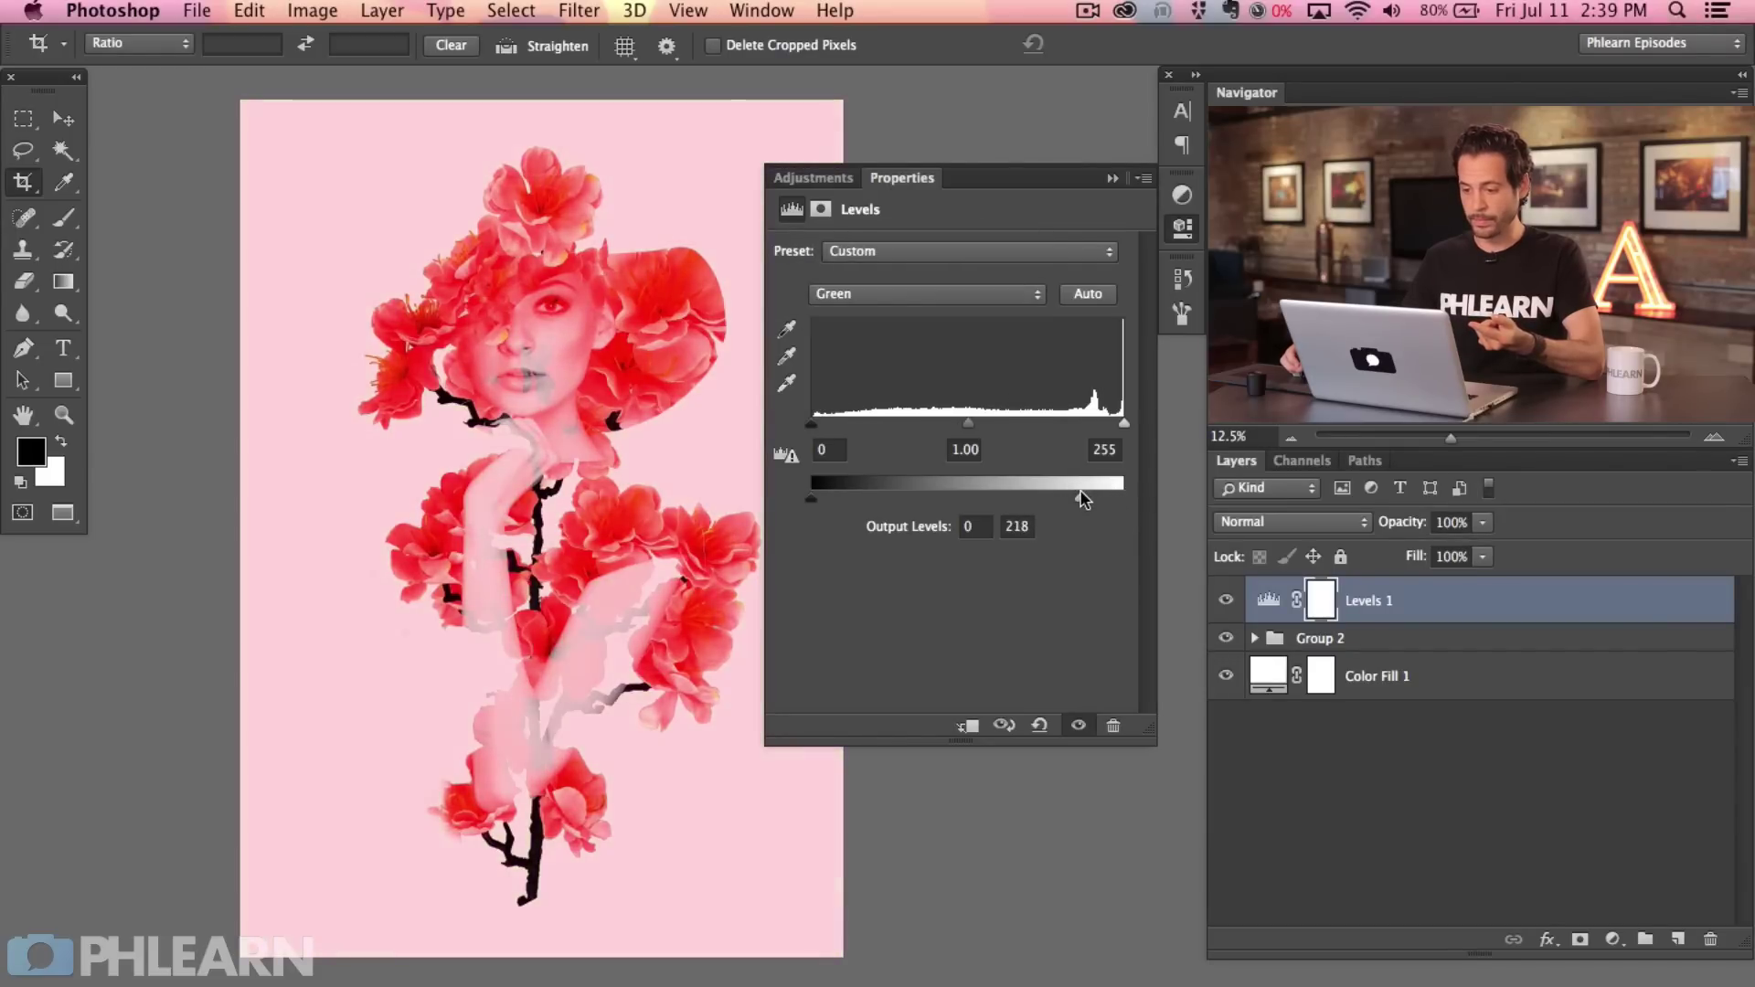
left_click(969, 294)
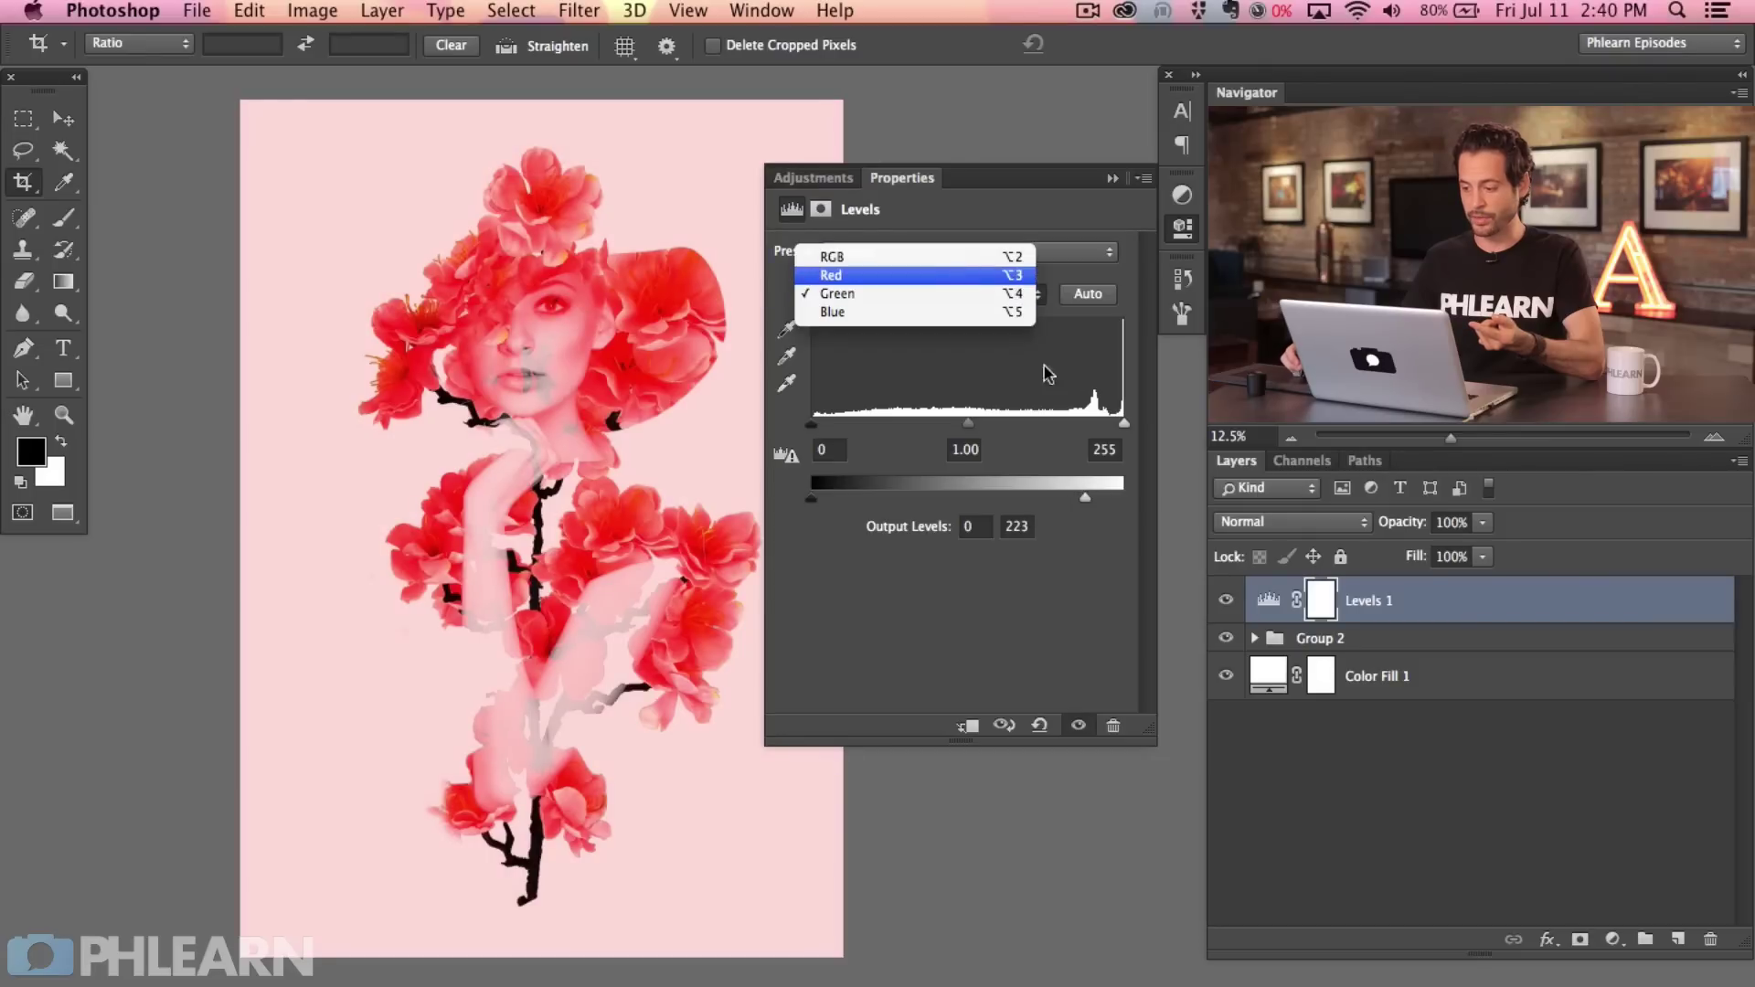
left_click(960, 270)
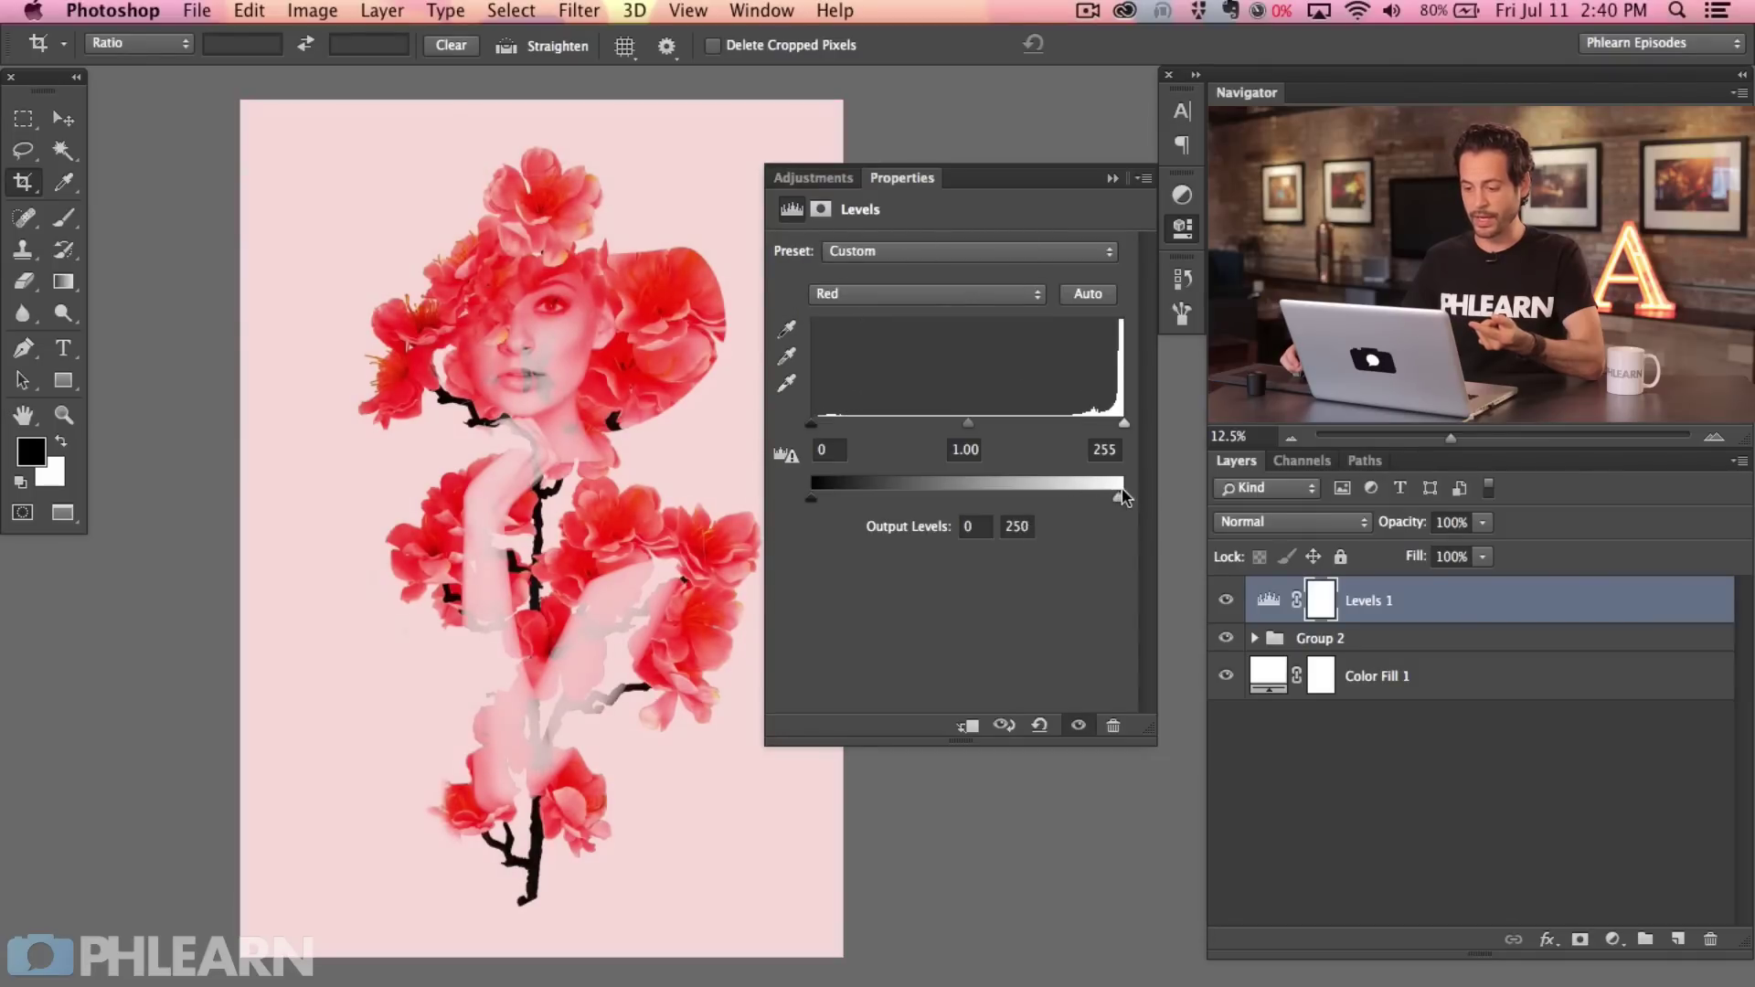
Set the Blue channel's white output level to 209 and compare the image with and without the Levels adjustment.
left_click(914, 293)
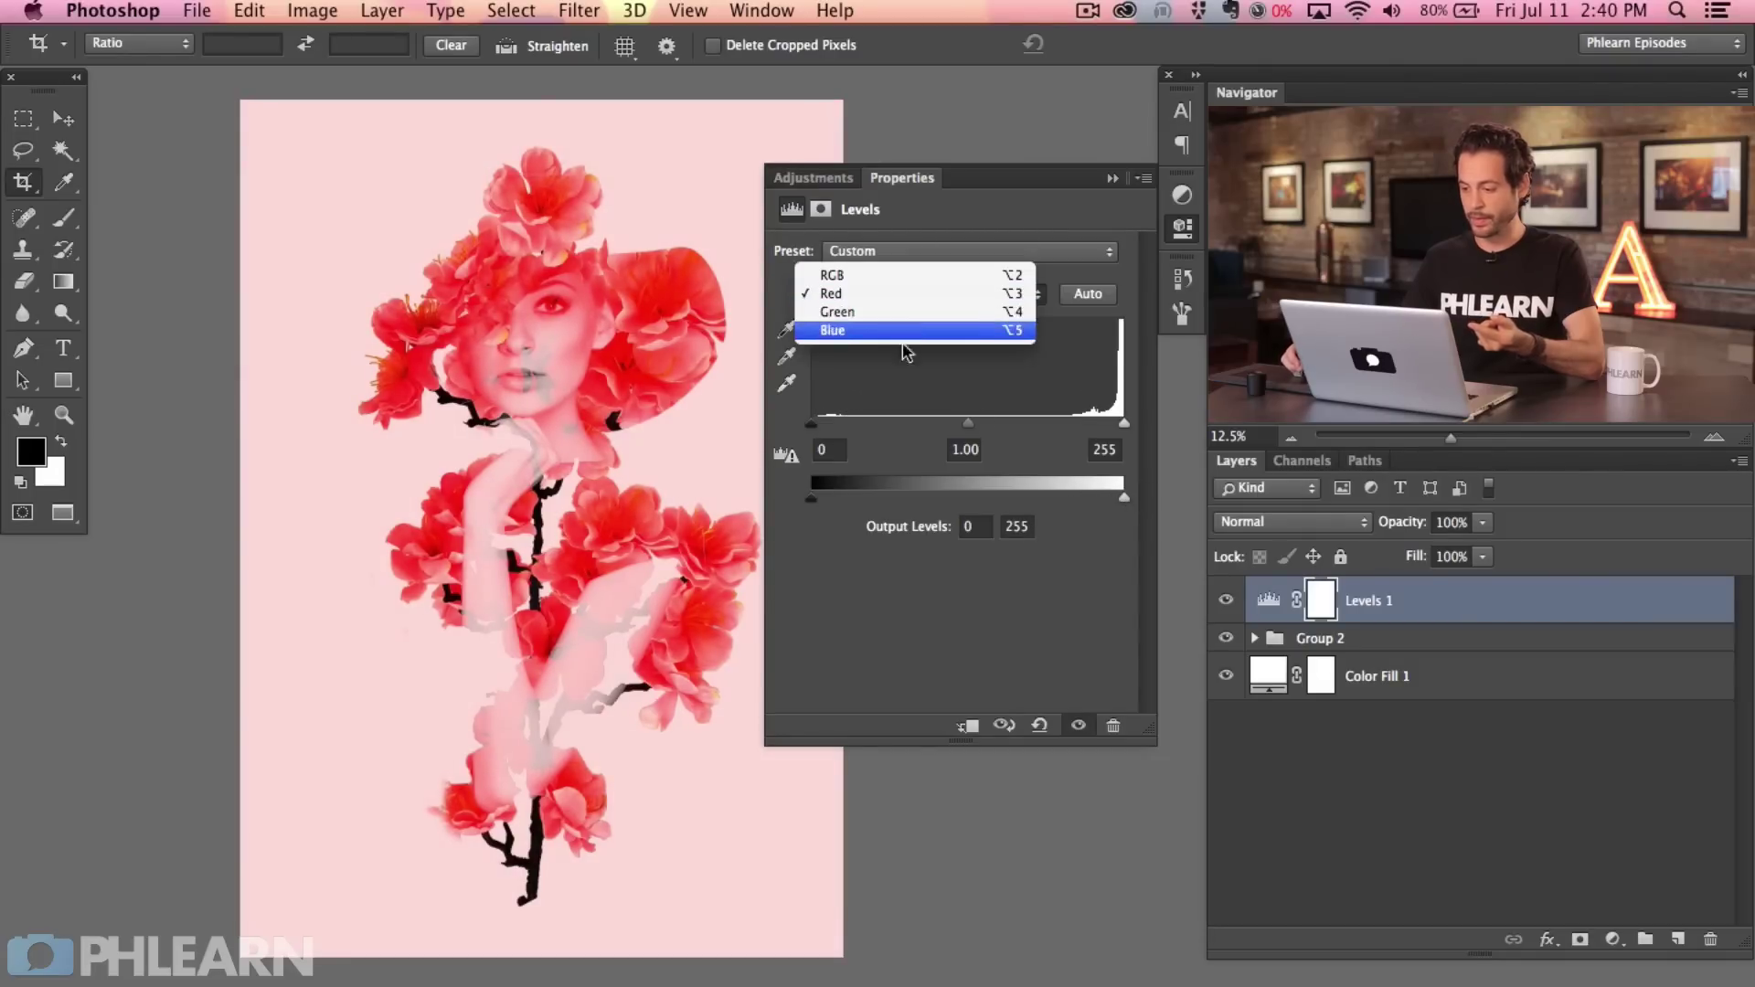
left_click(908, 343)
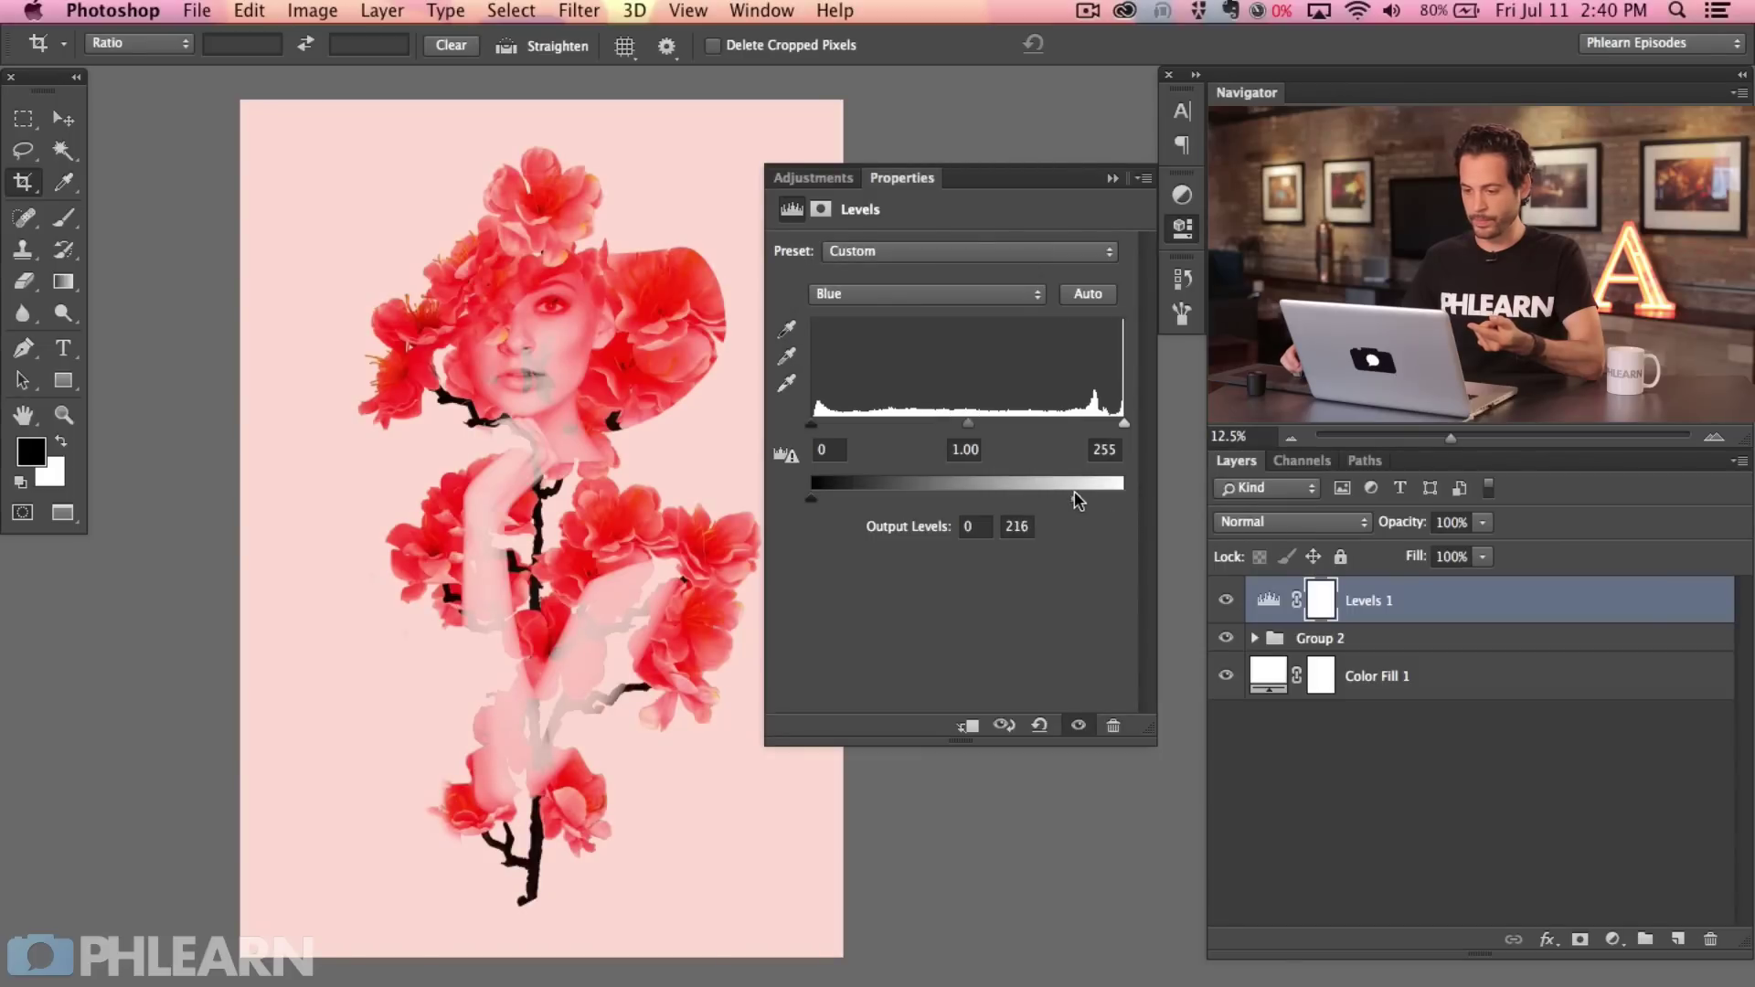
left_click_drag(1072, 499, 1068, 498)
left_click(1228, 601)
left_click(1227, 601)
left_click(1226, 600)
left_click(1225, 599)
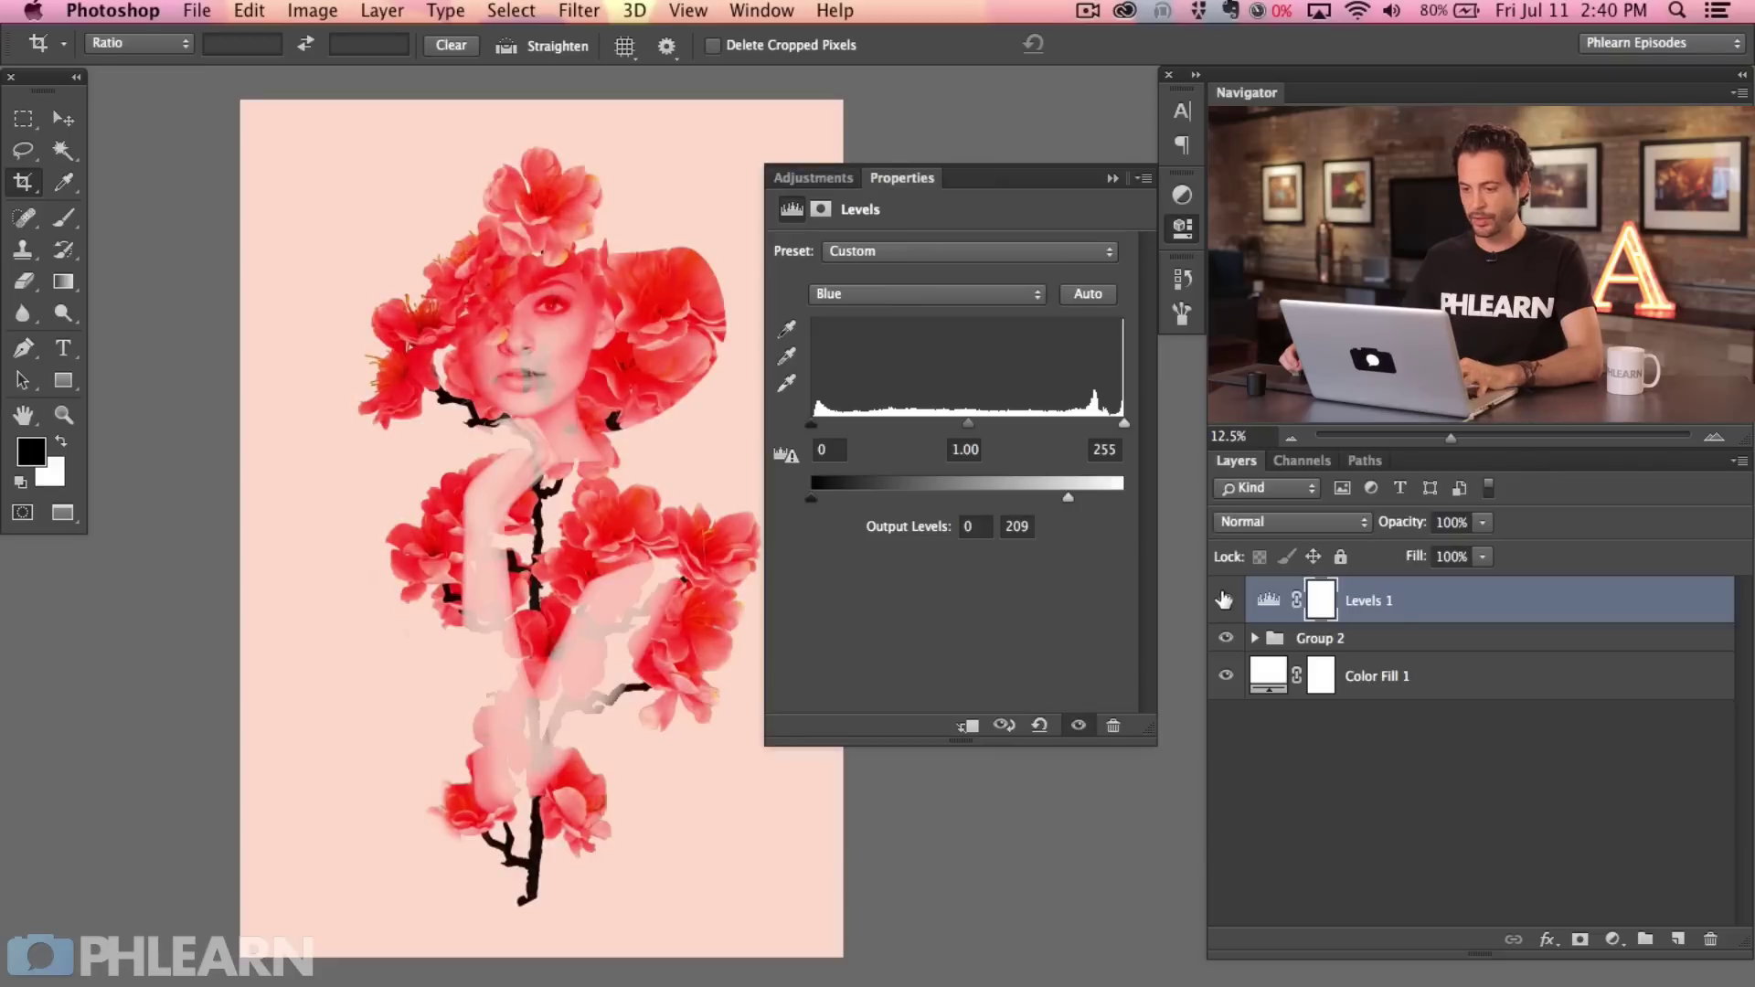
Target the Levels 1 mask and set up a black radial gradient with the Foreground to Transparent preset.
left_click(1313, 607)
left_click(1184, 239)
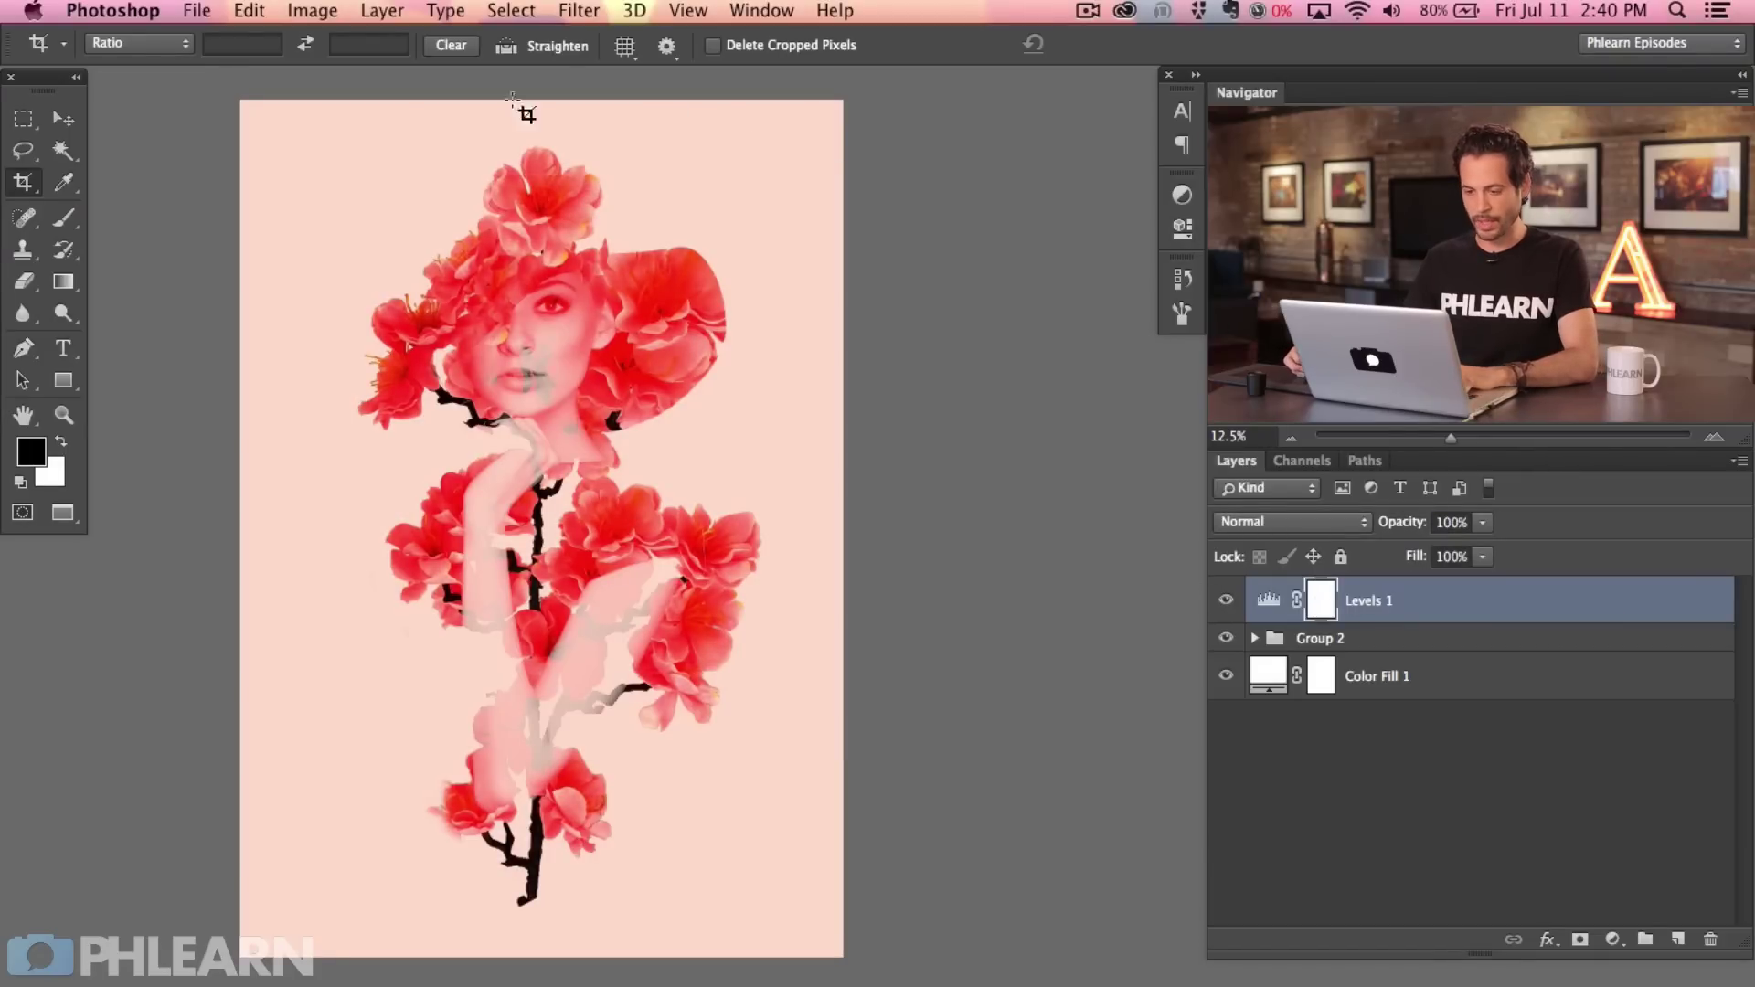
key("g")
left_click(249, 47)
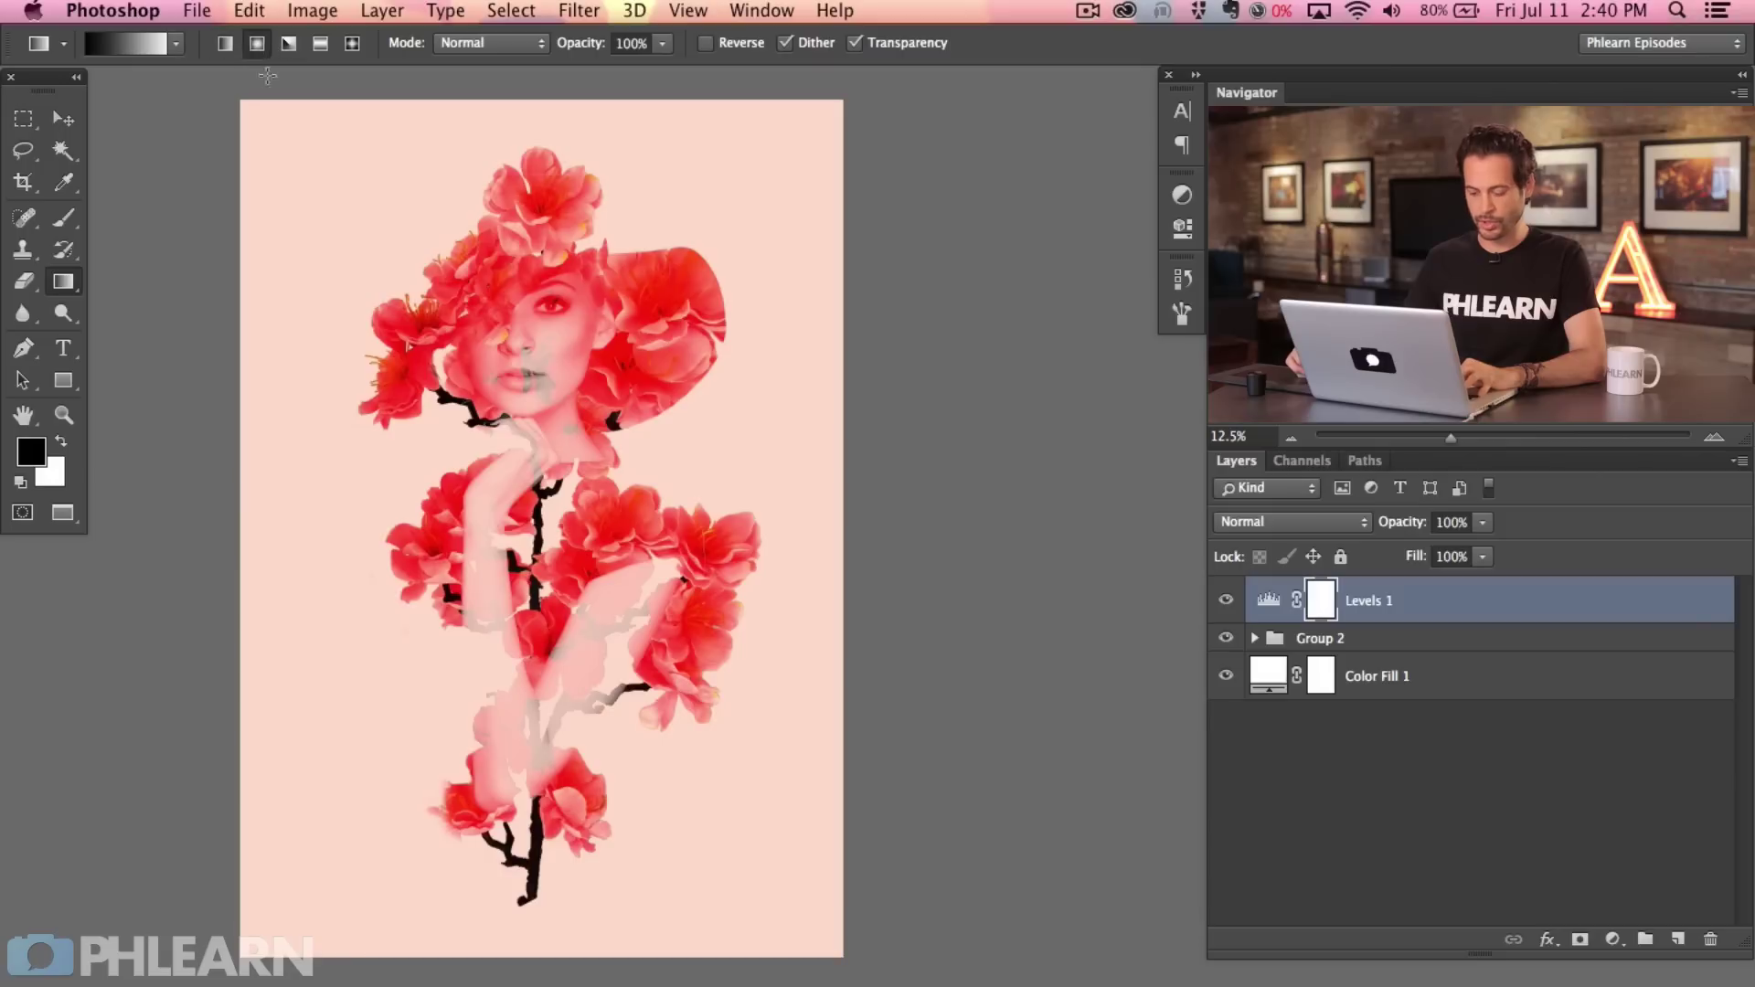
key("x")
key("x")
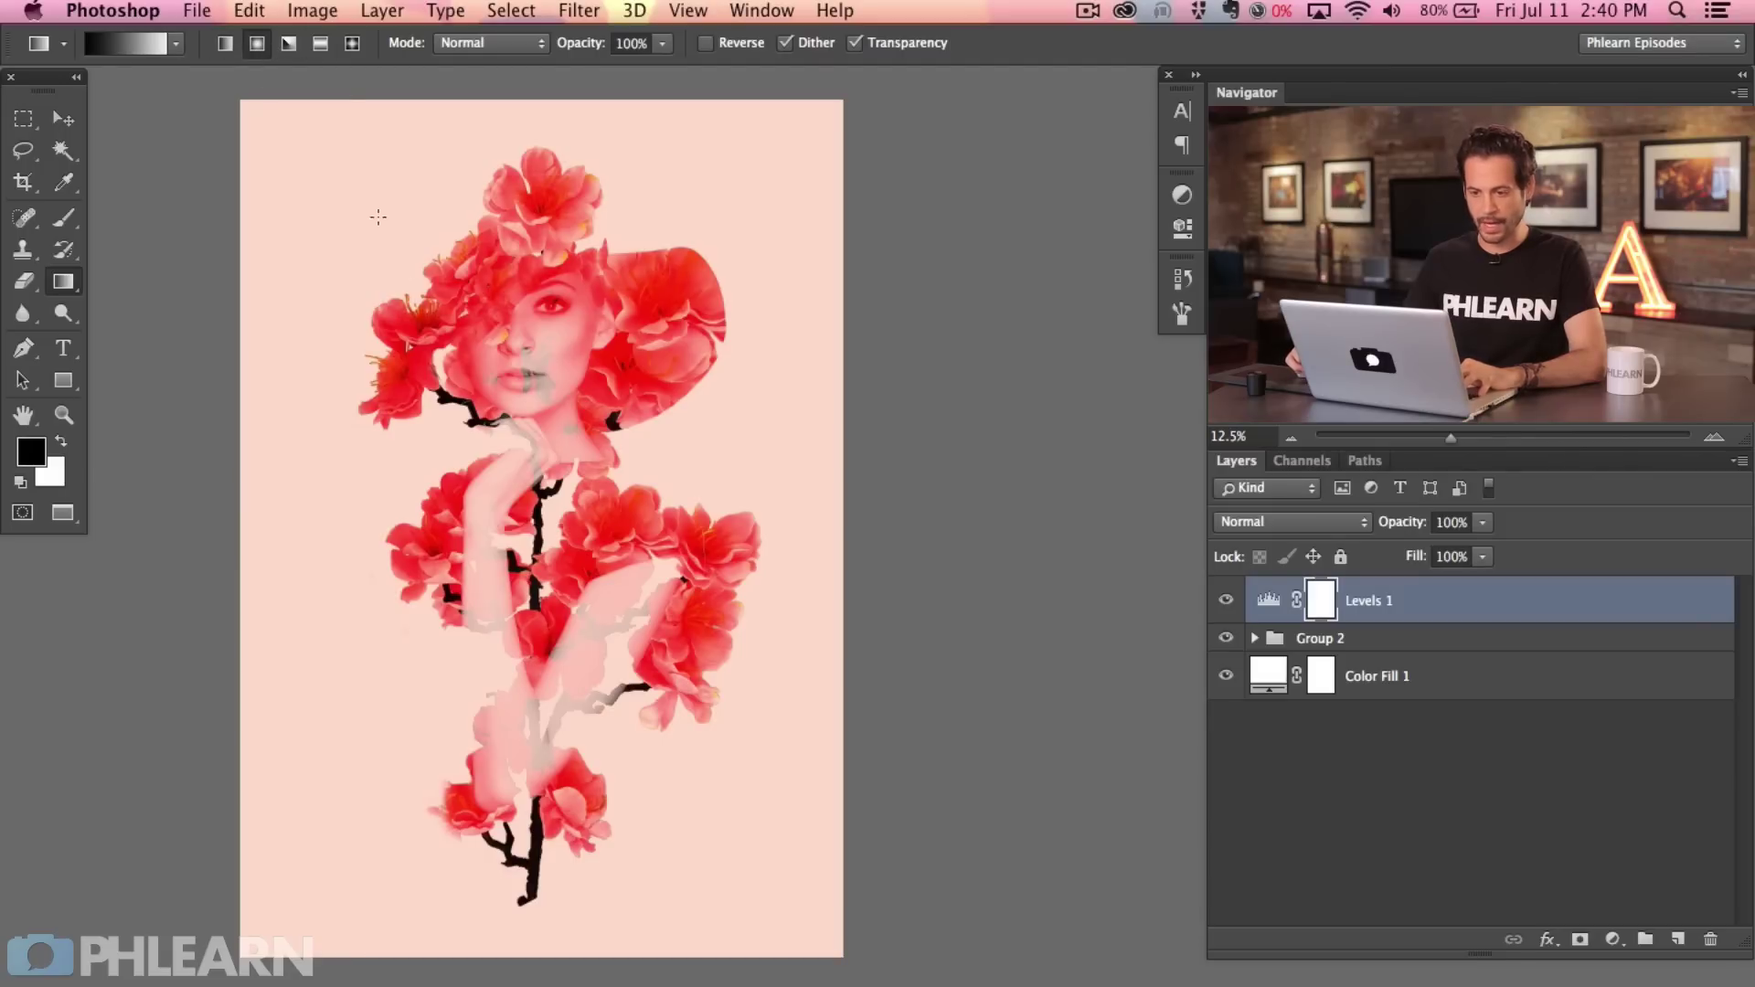
left_click(163, 40)
left_click(688, 301)
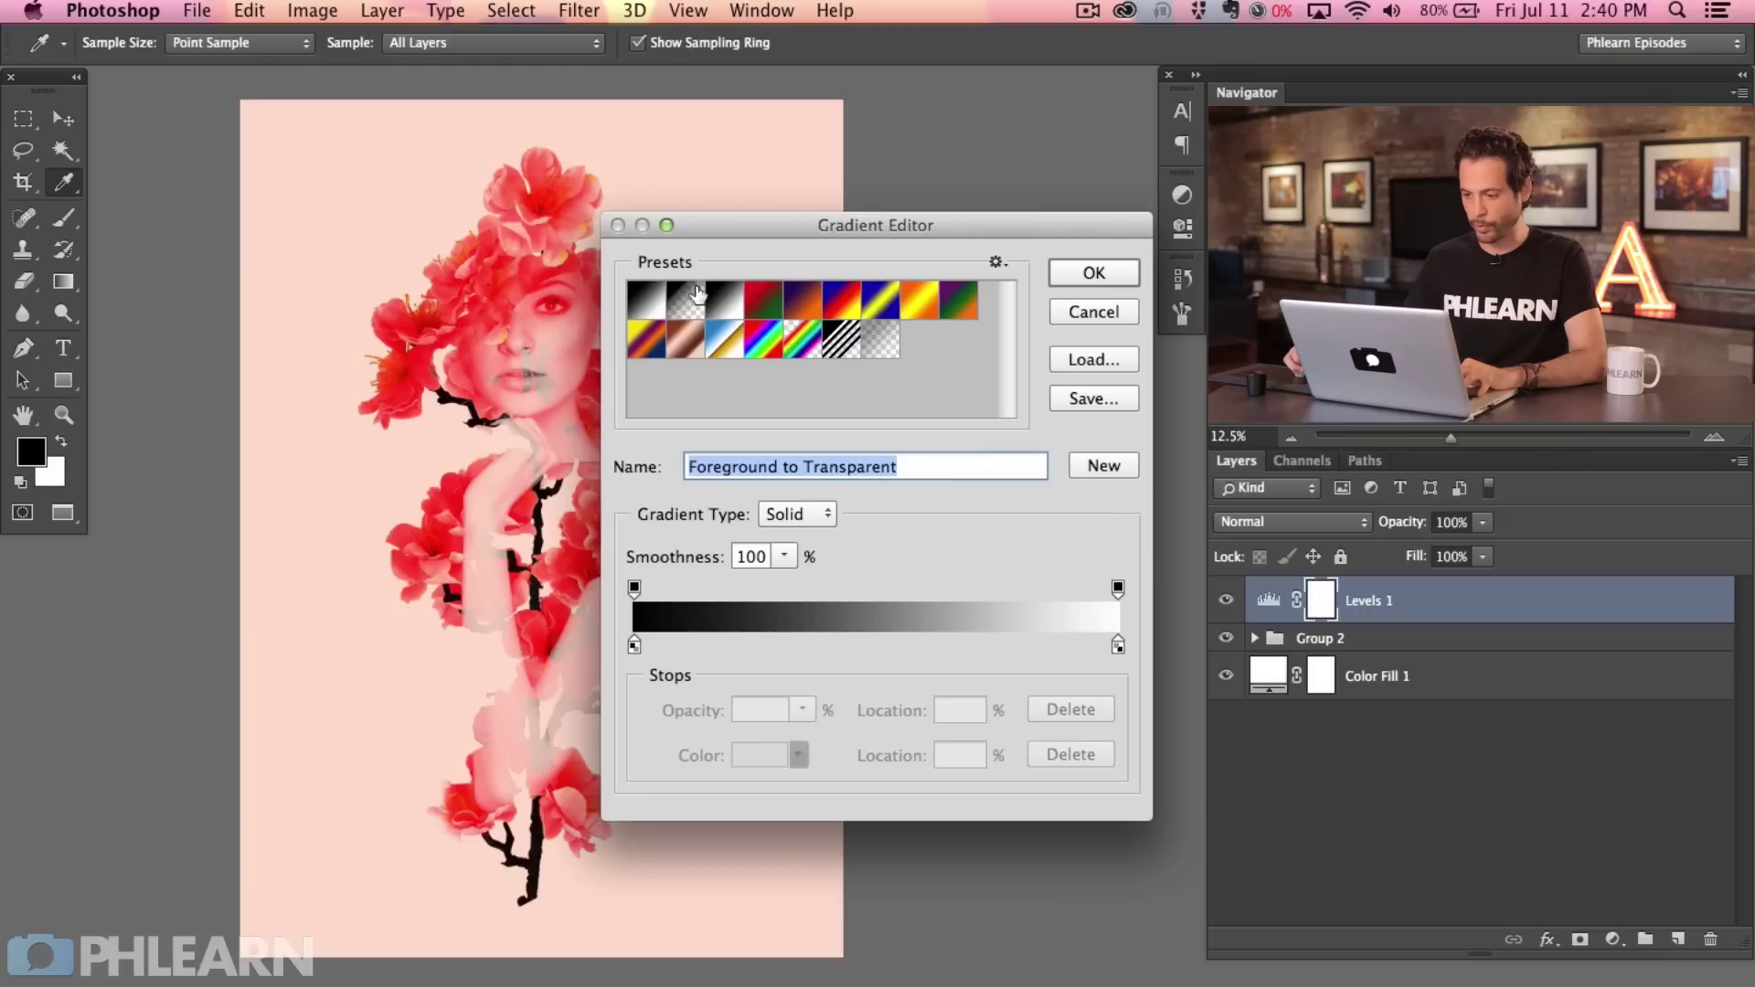
left_click(1088, 273)
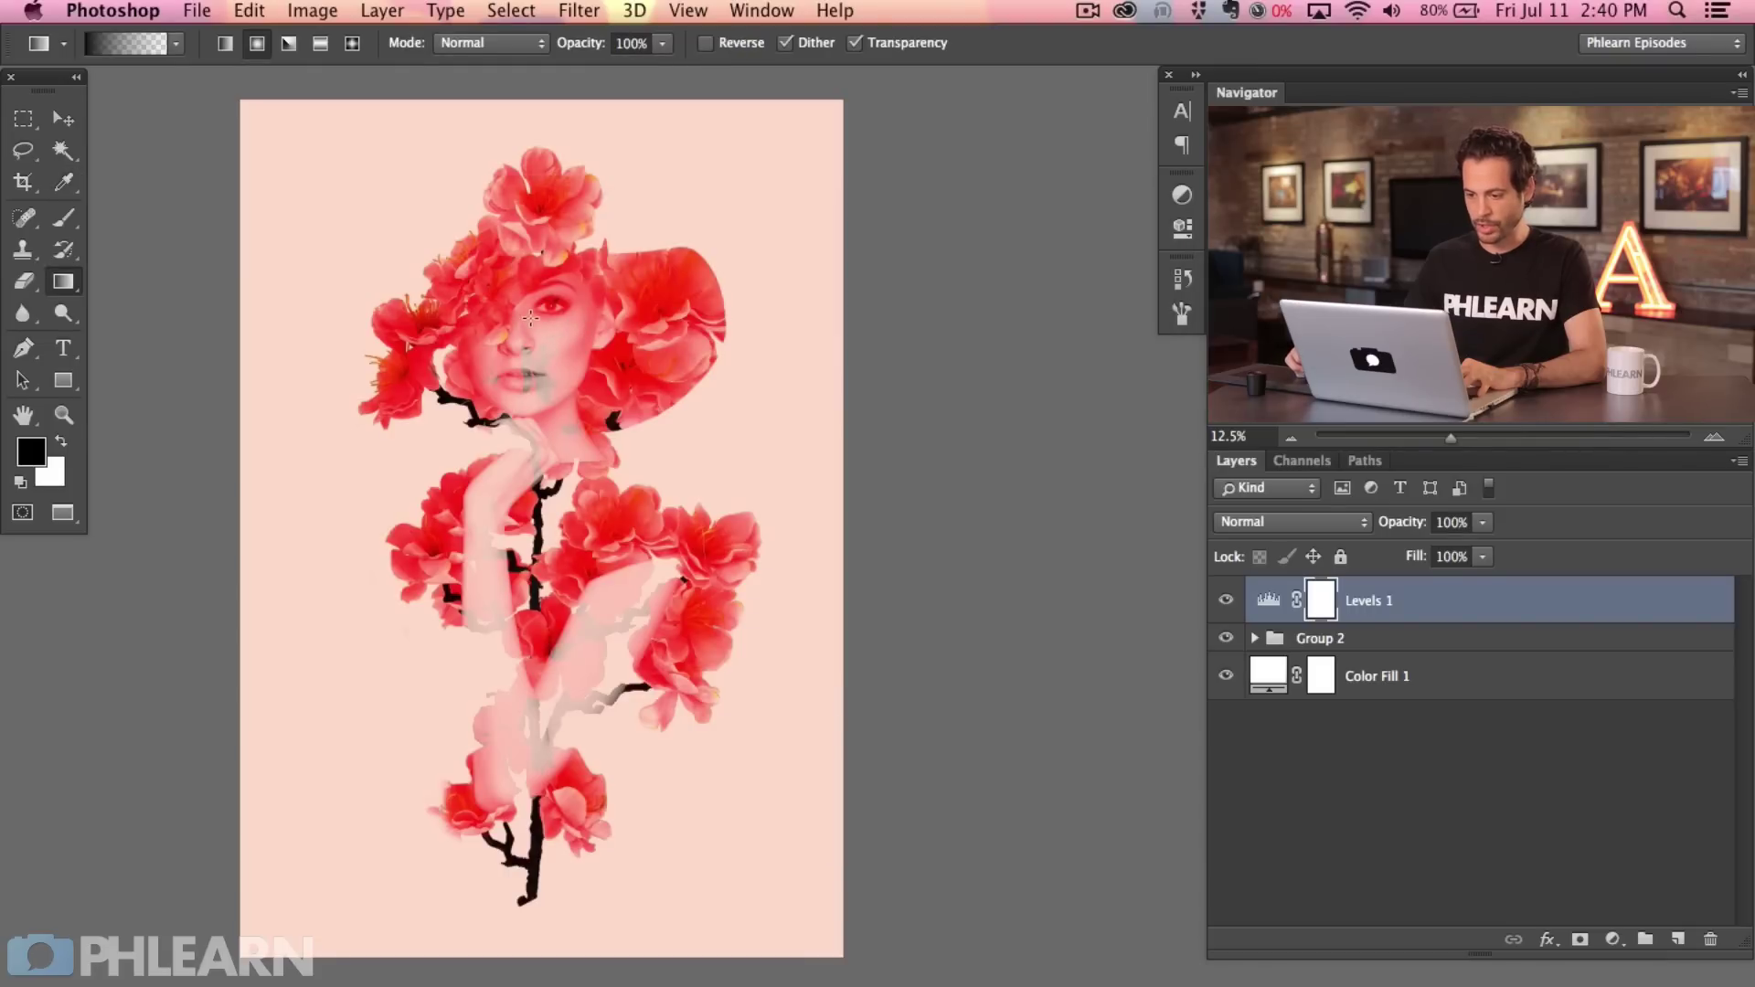
Draw the radial gradient outward from around her face on the Levels 1 mask and compare the glow with Levels 1 hidden.
left_click_drag(610, 437, 805, 550)
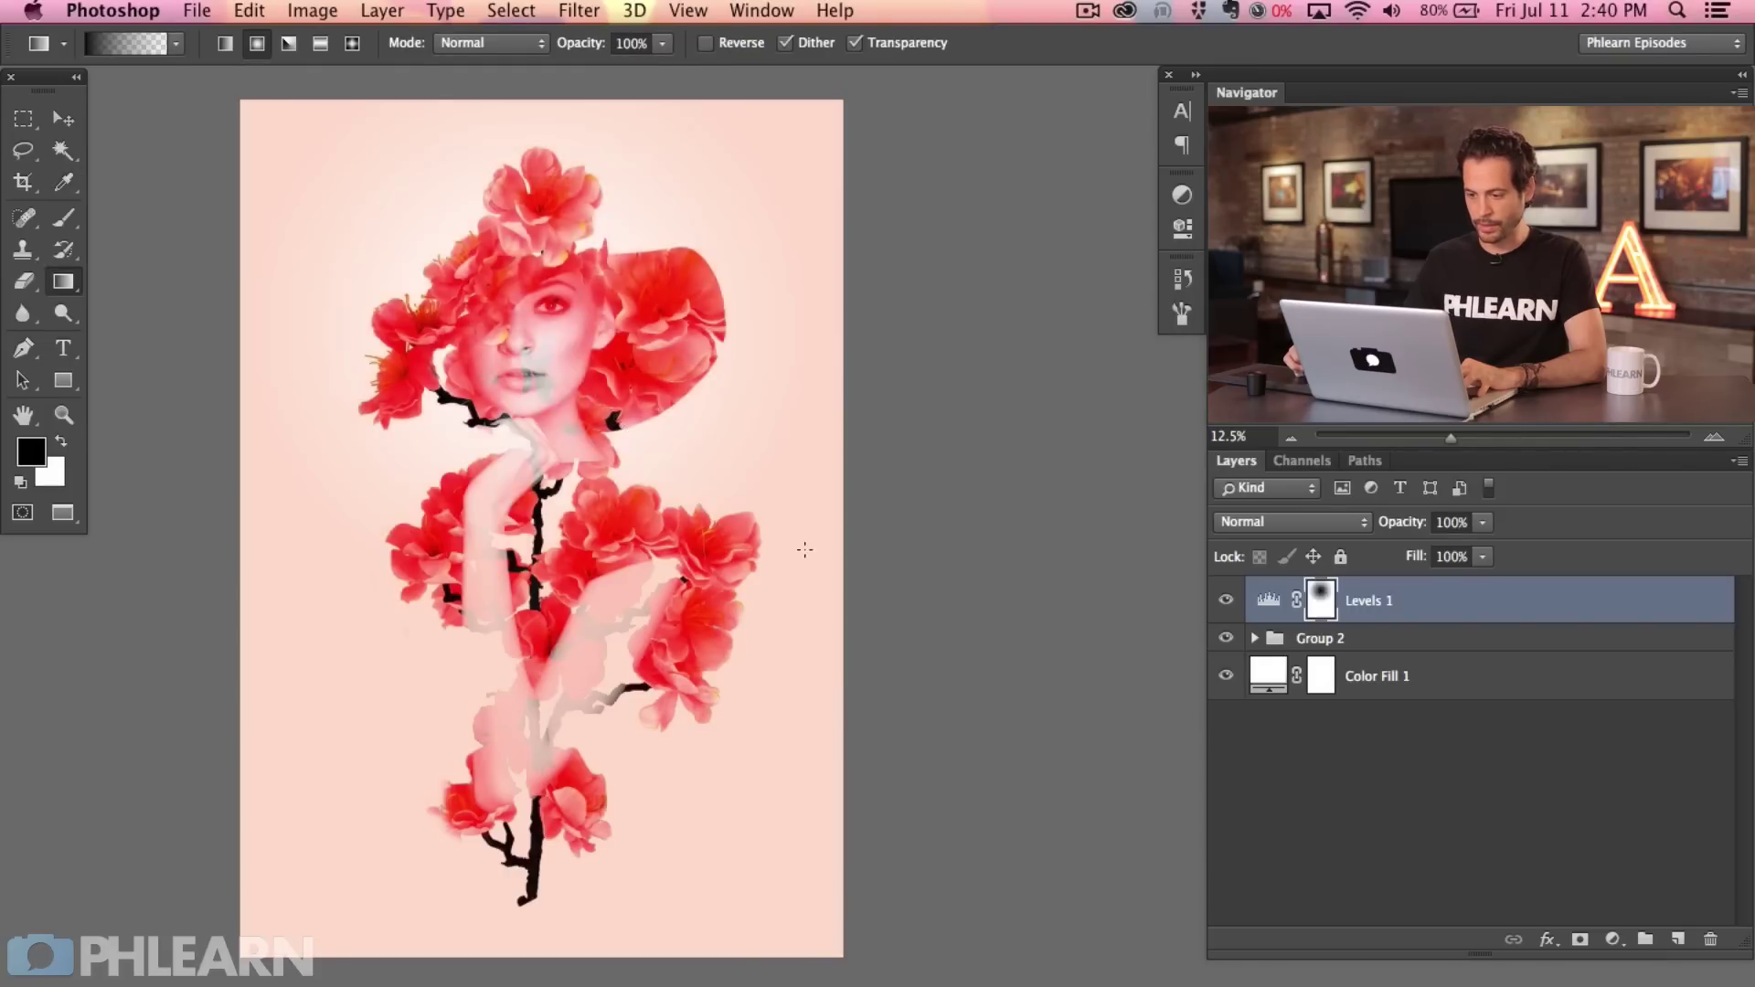
left_click(1226, 599)
left_click(1225, 600)
left_click(1225, 599)
left_click(1226, 600)
left_click_drag(600, 579, 729, 606)
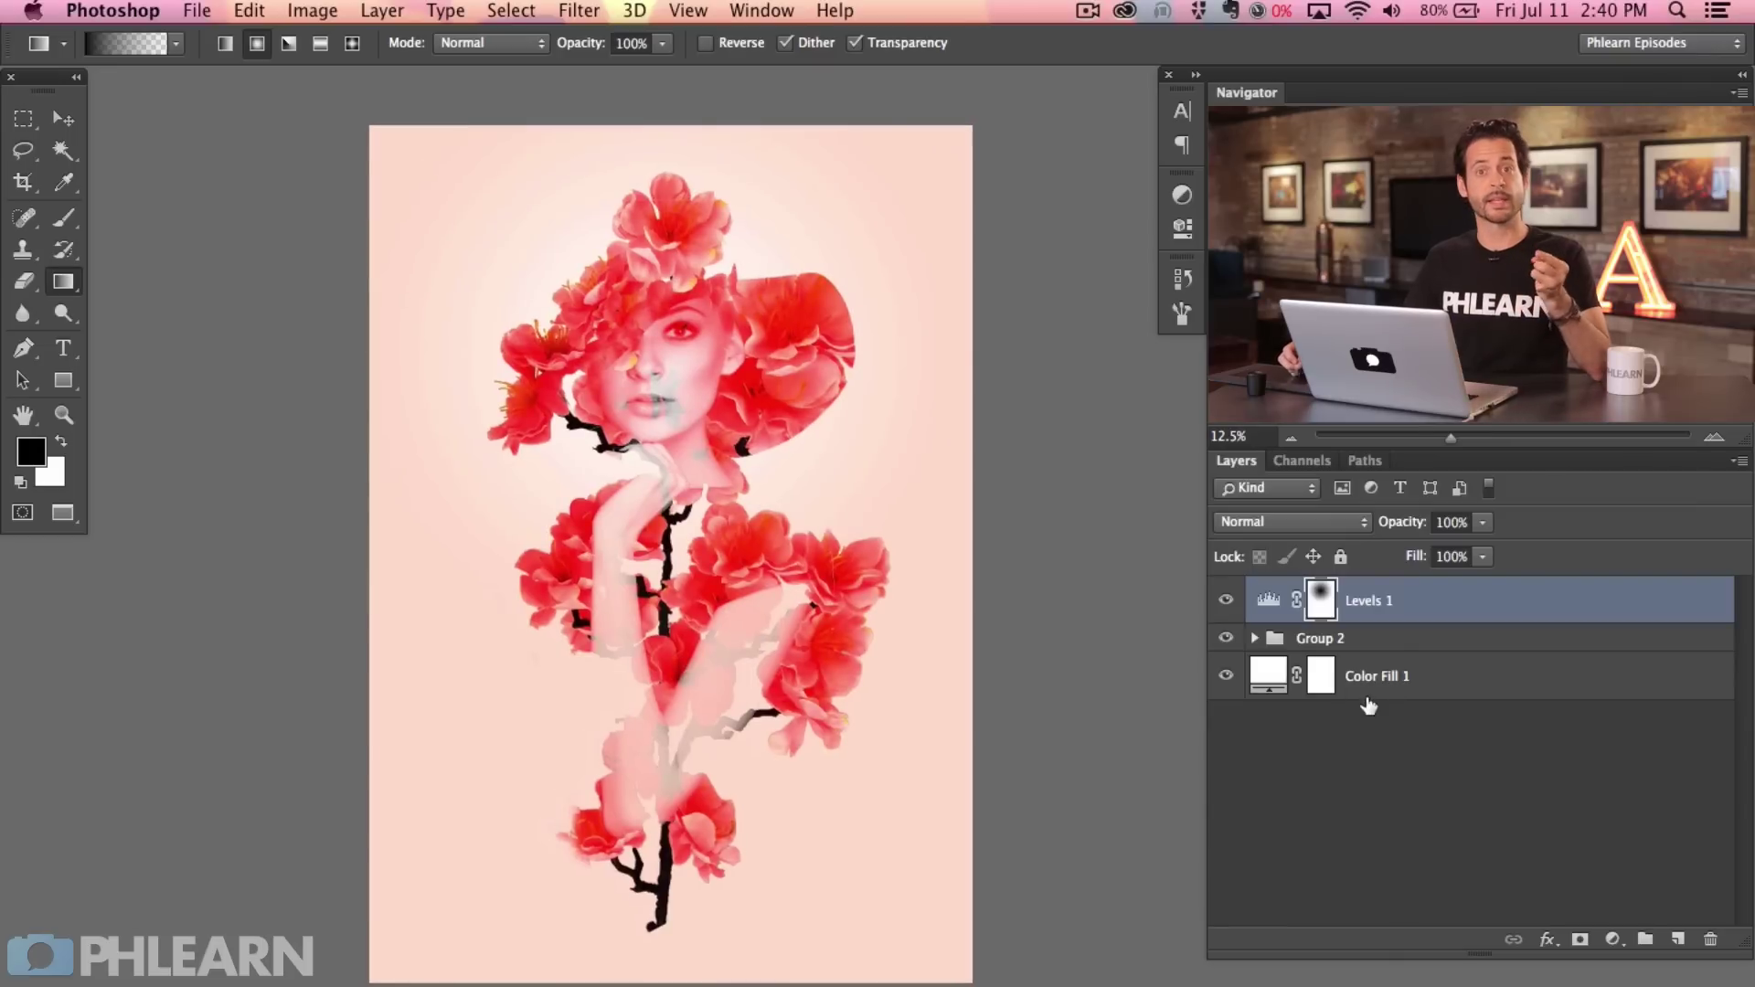
Add a Hue/Saturation adjustment layer above Levels 1 with Colorize enabled.
left_click(1612, 939)
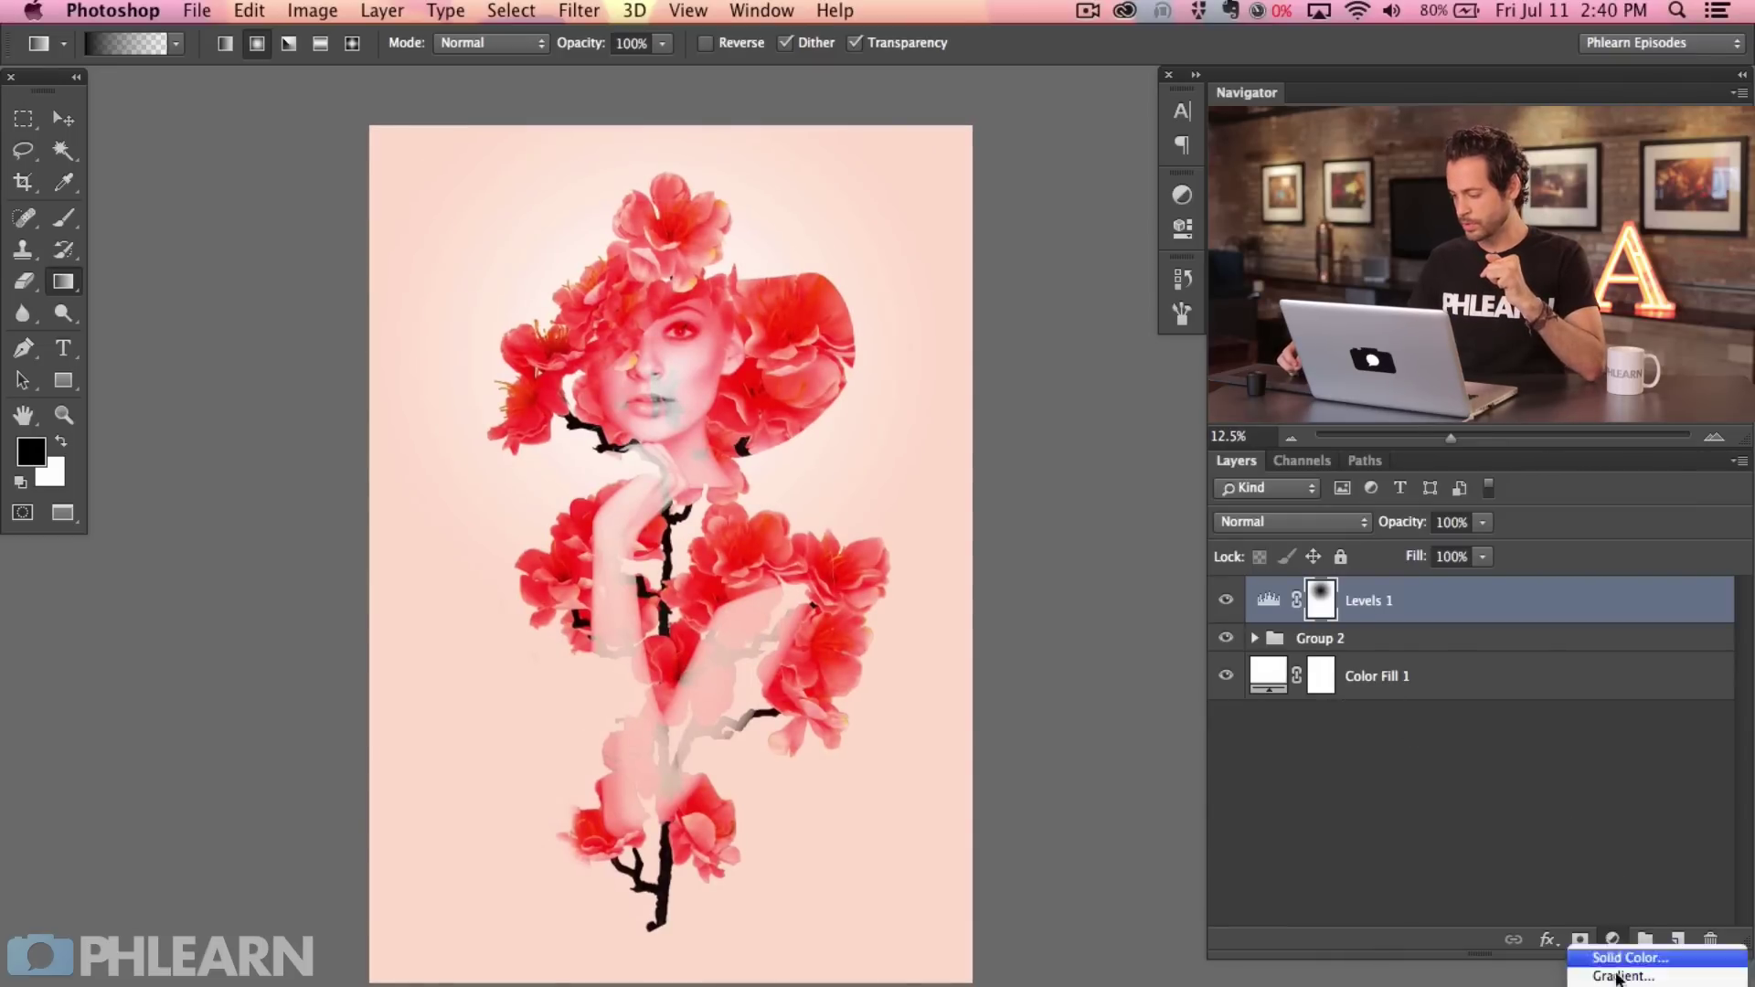
left_click(1636, 985)
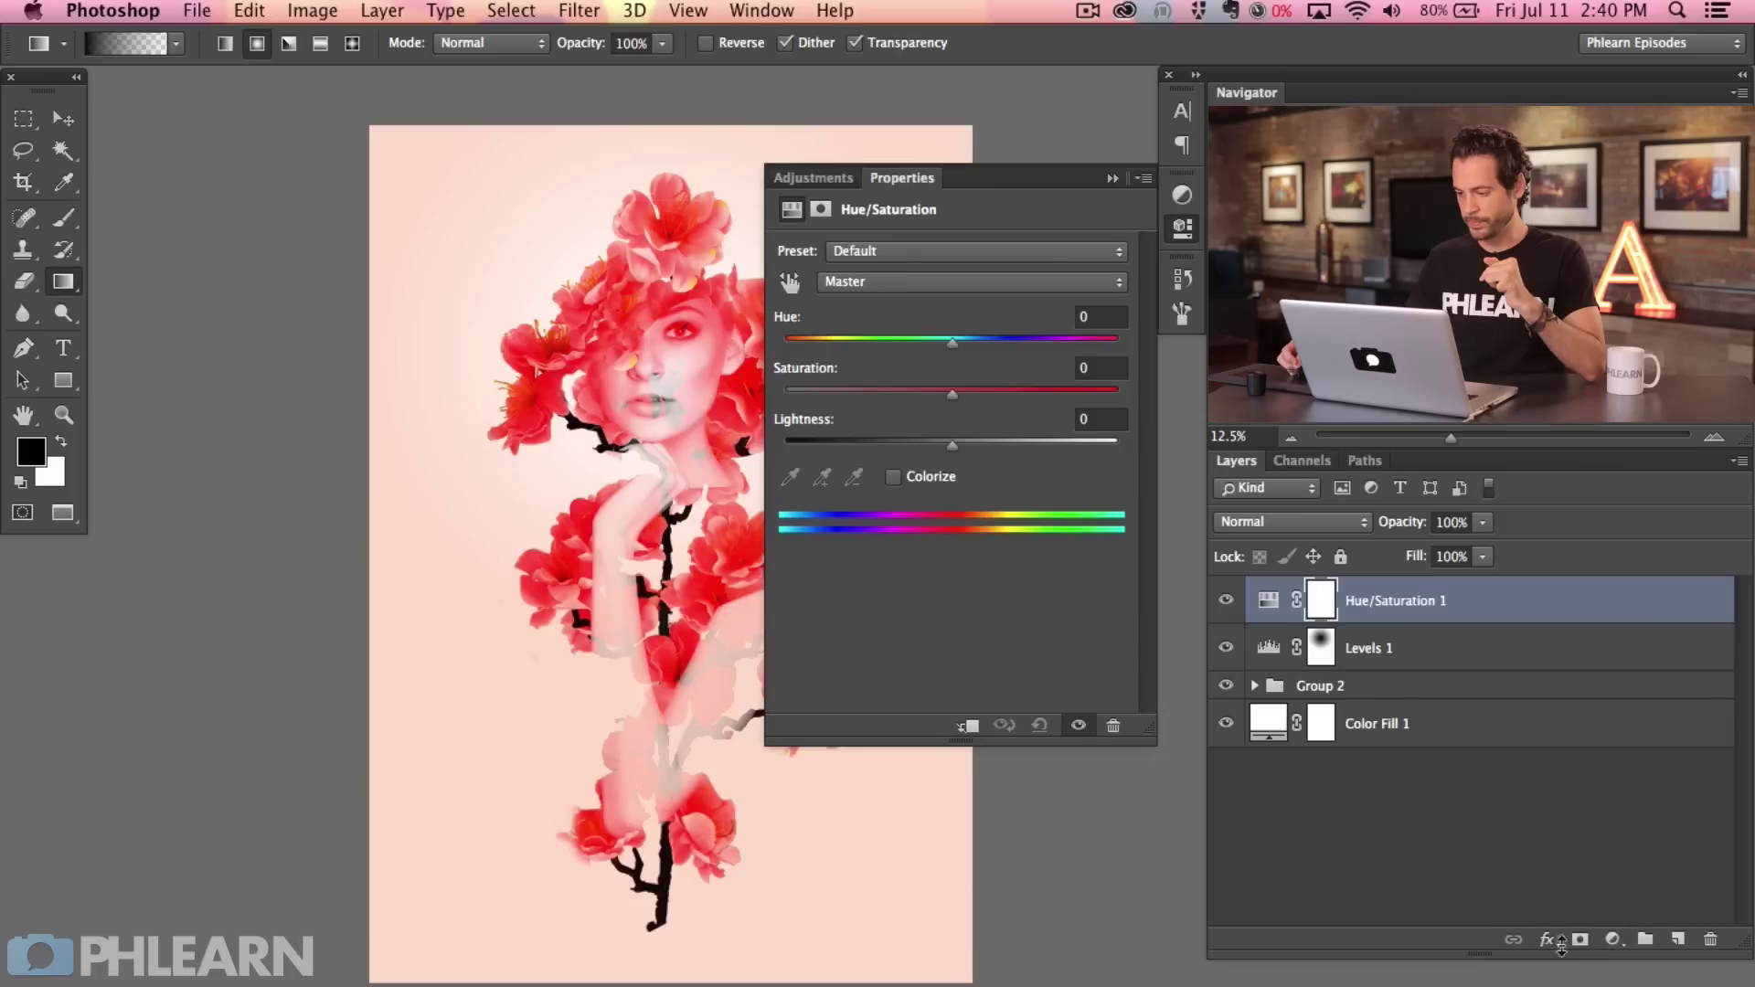
left_click(893, 477)
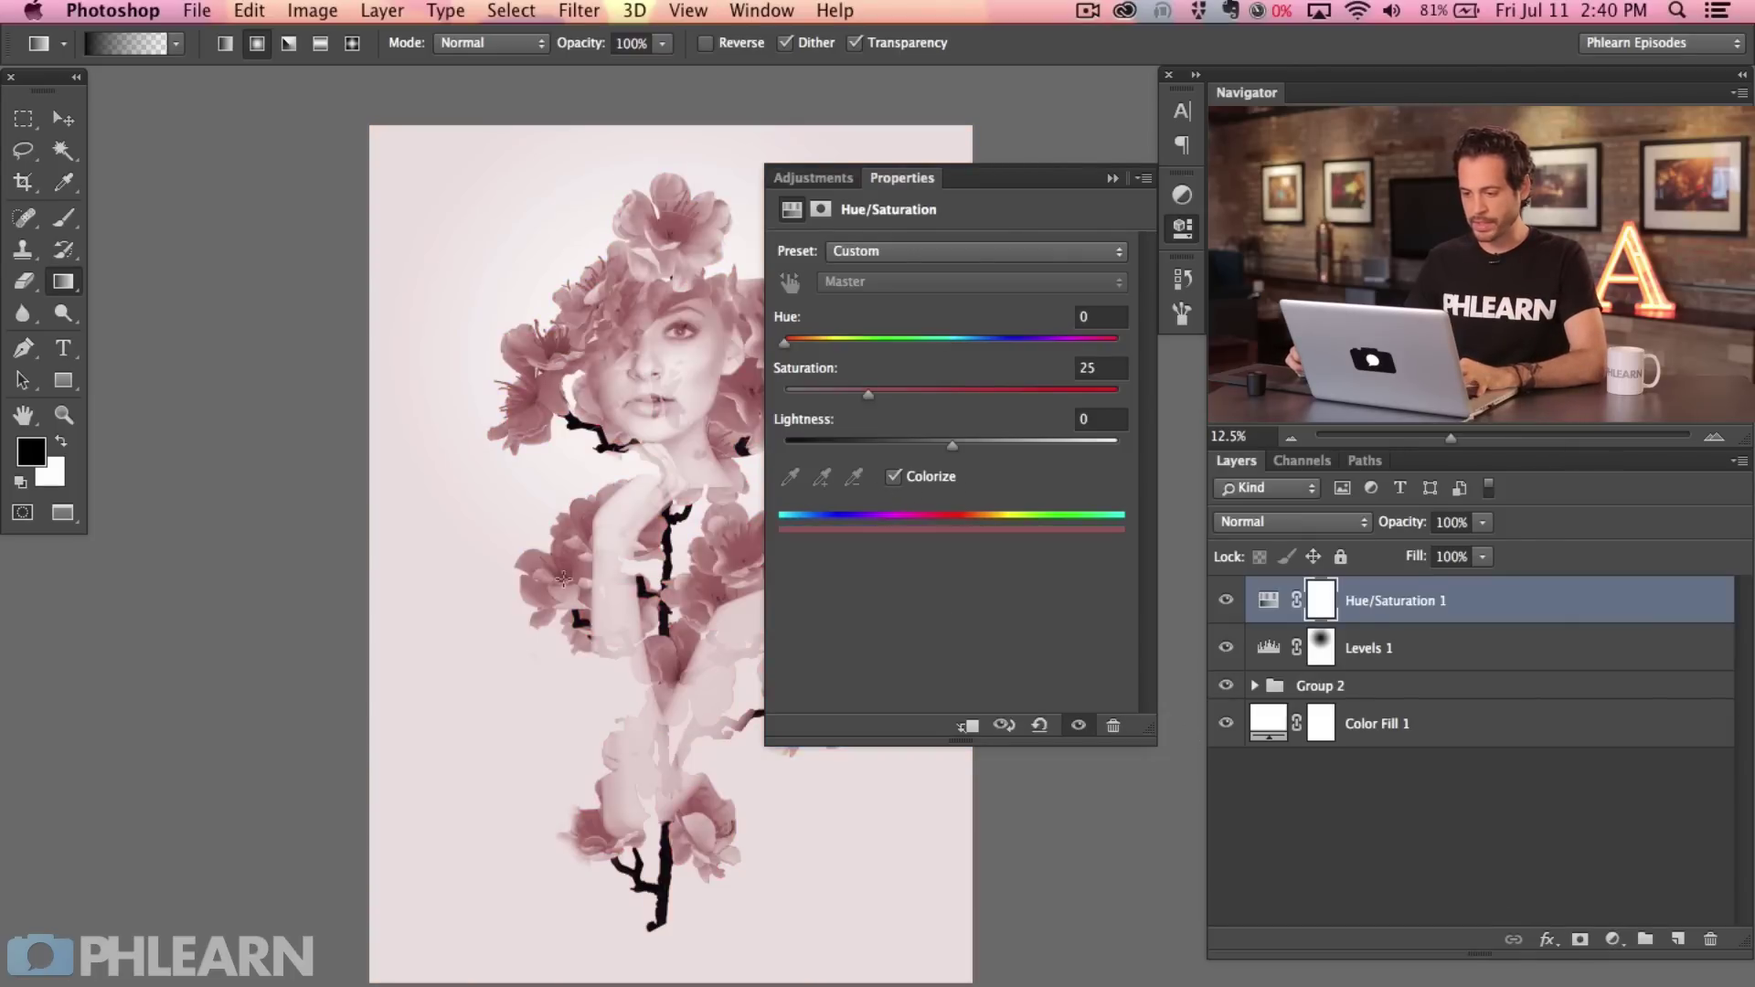
Tint the whole image green by setting the Hue/Saturation layer to Hue 130, Saturation 58 and Lightness -5.
scroll(562, 501, "right", 5)
left_click_drag(915, 389, 977, 391)
left_click_drag(919, 445, 946, 452)
left_click_drag(923, 340, 904, 336)
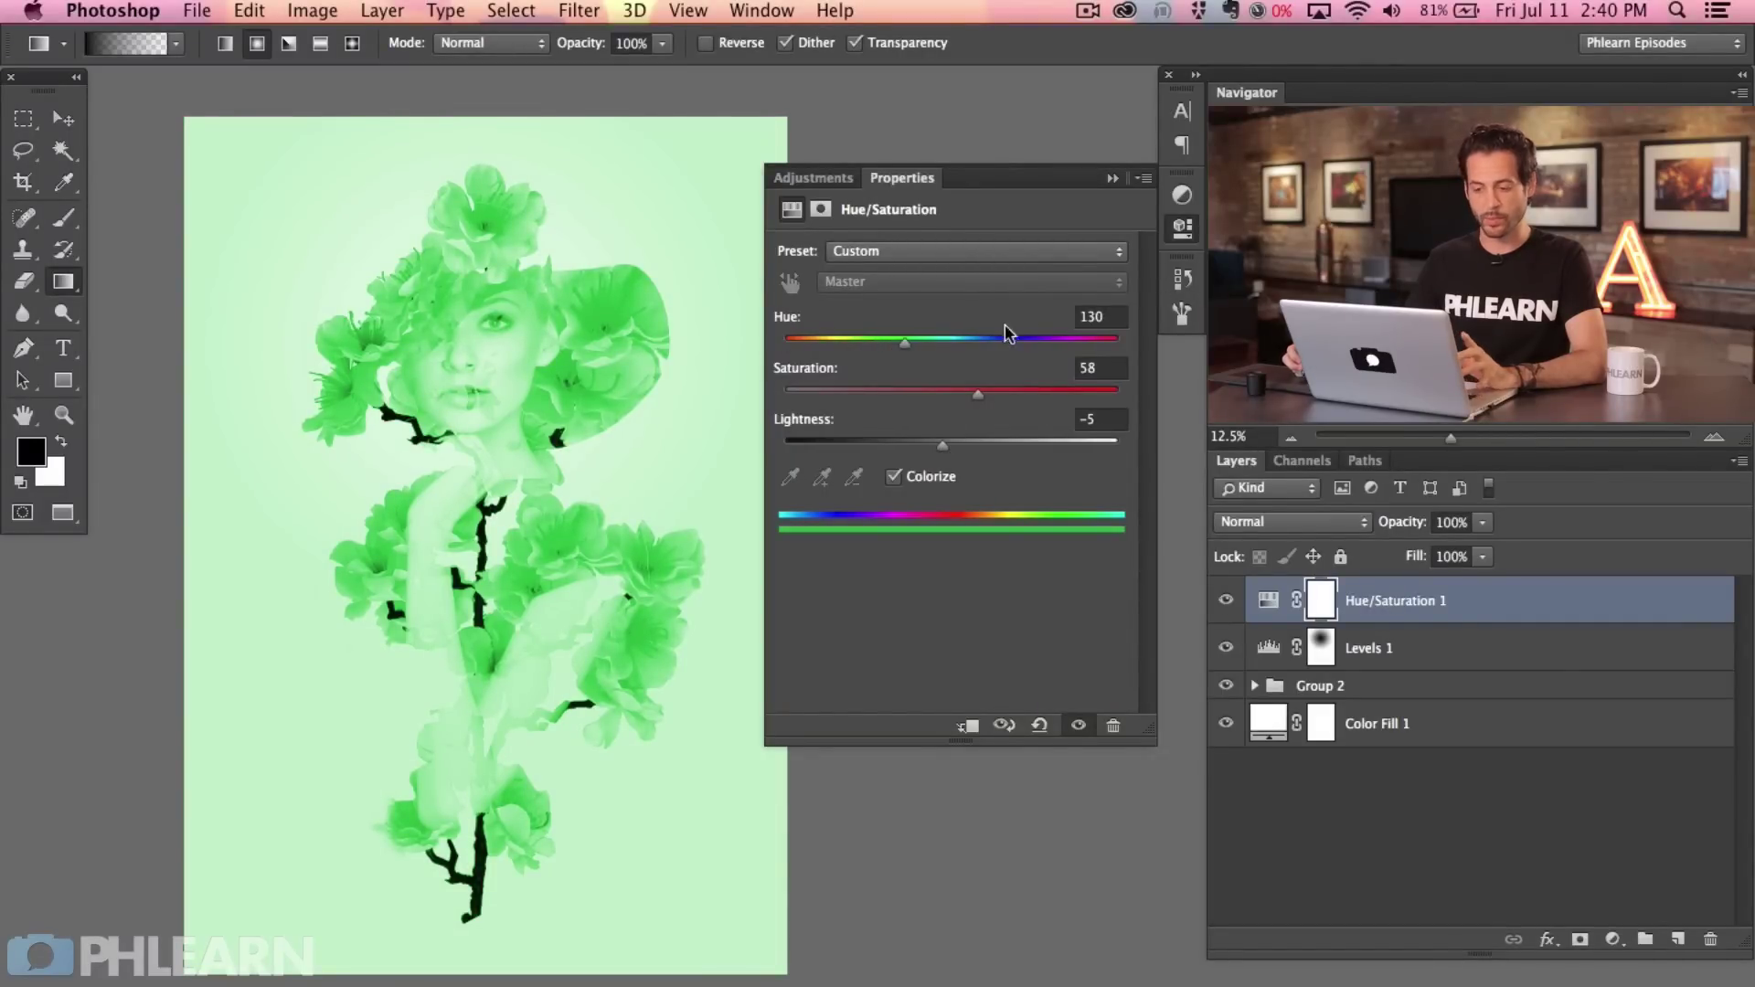
left_click(1182, 227)
scroll(731, 585, "left", 5)
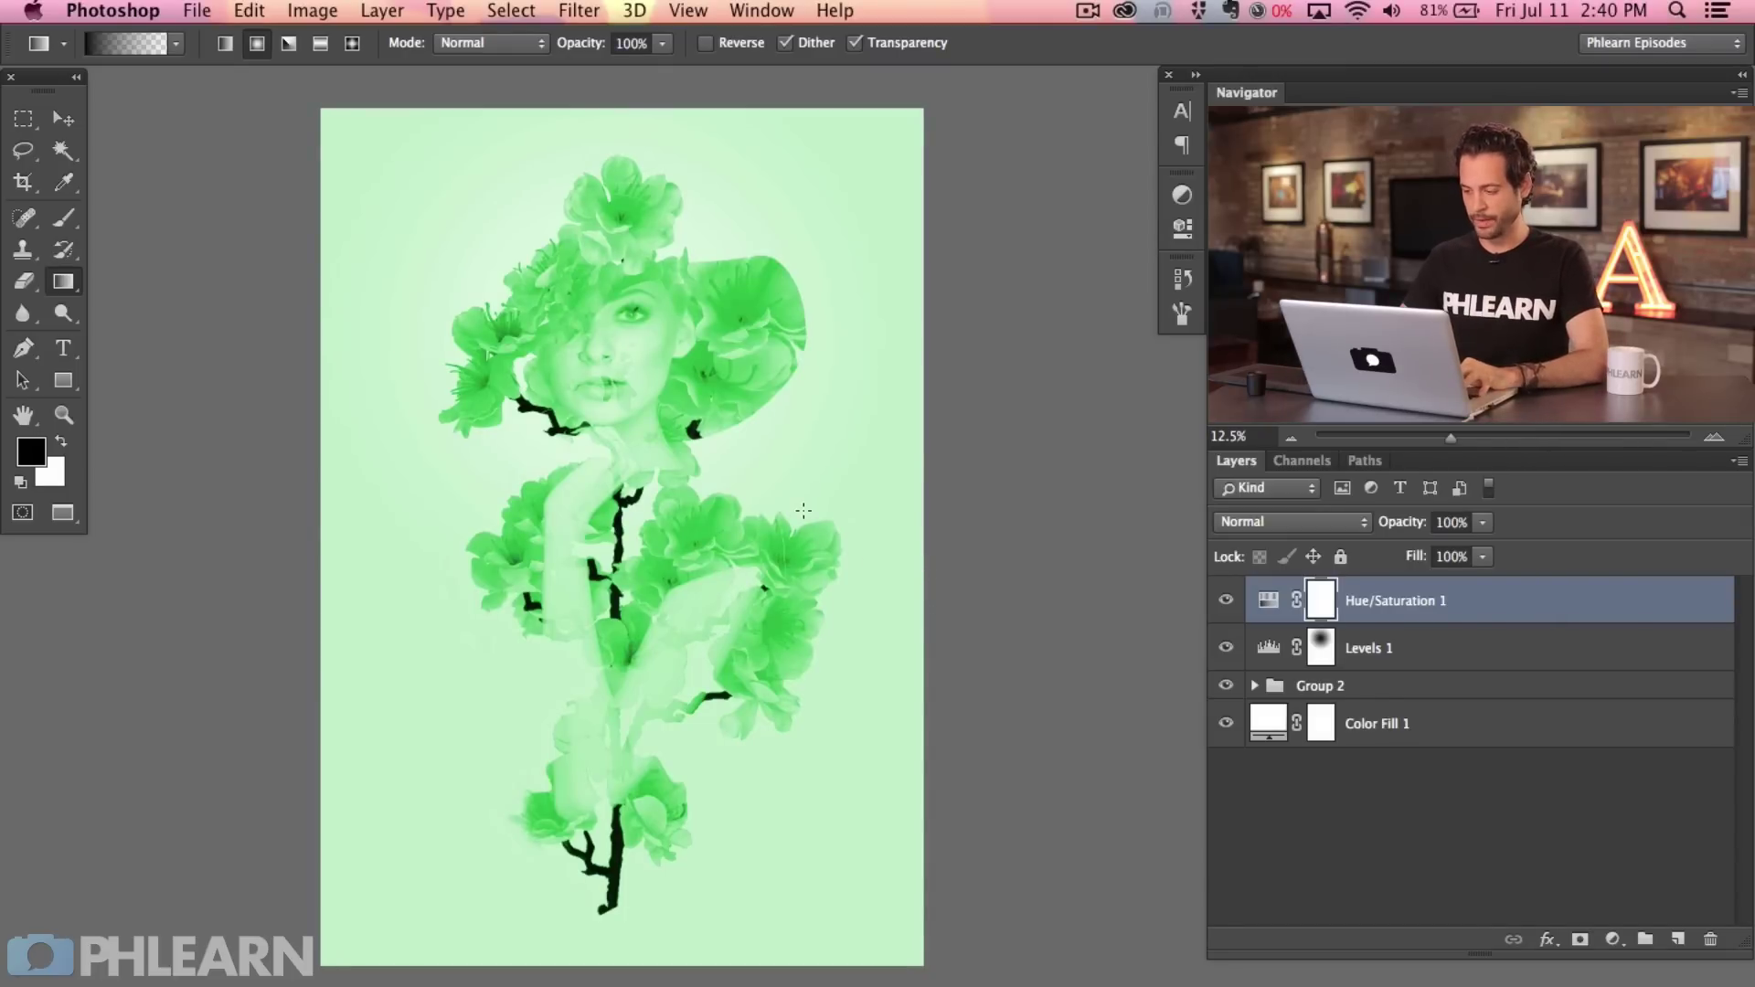
Invert the Hue/Saturation 1 mask to black and set up a white-to-transparent linear gradient.
key("super+i")
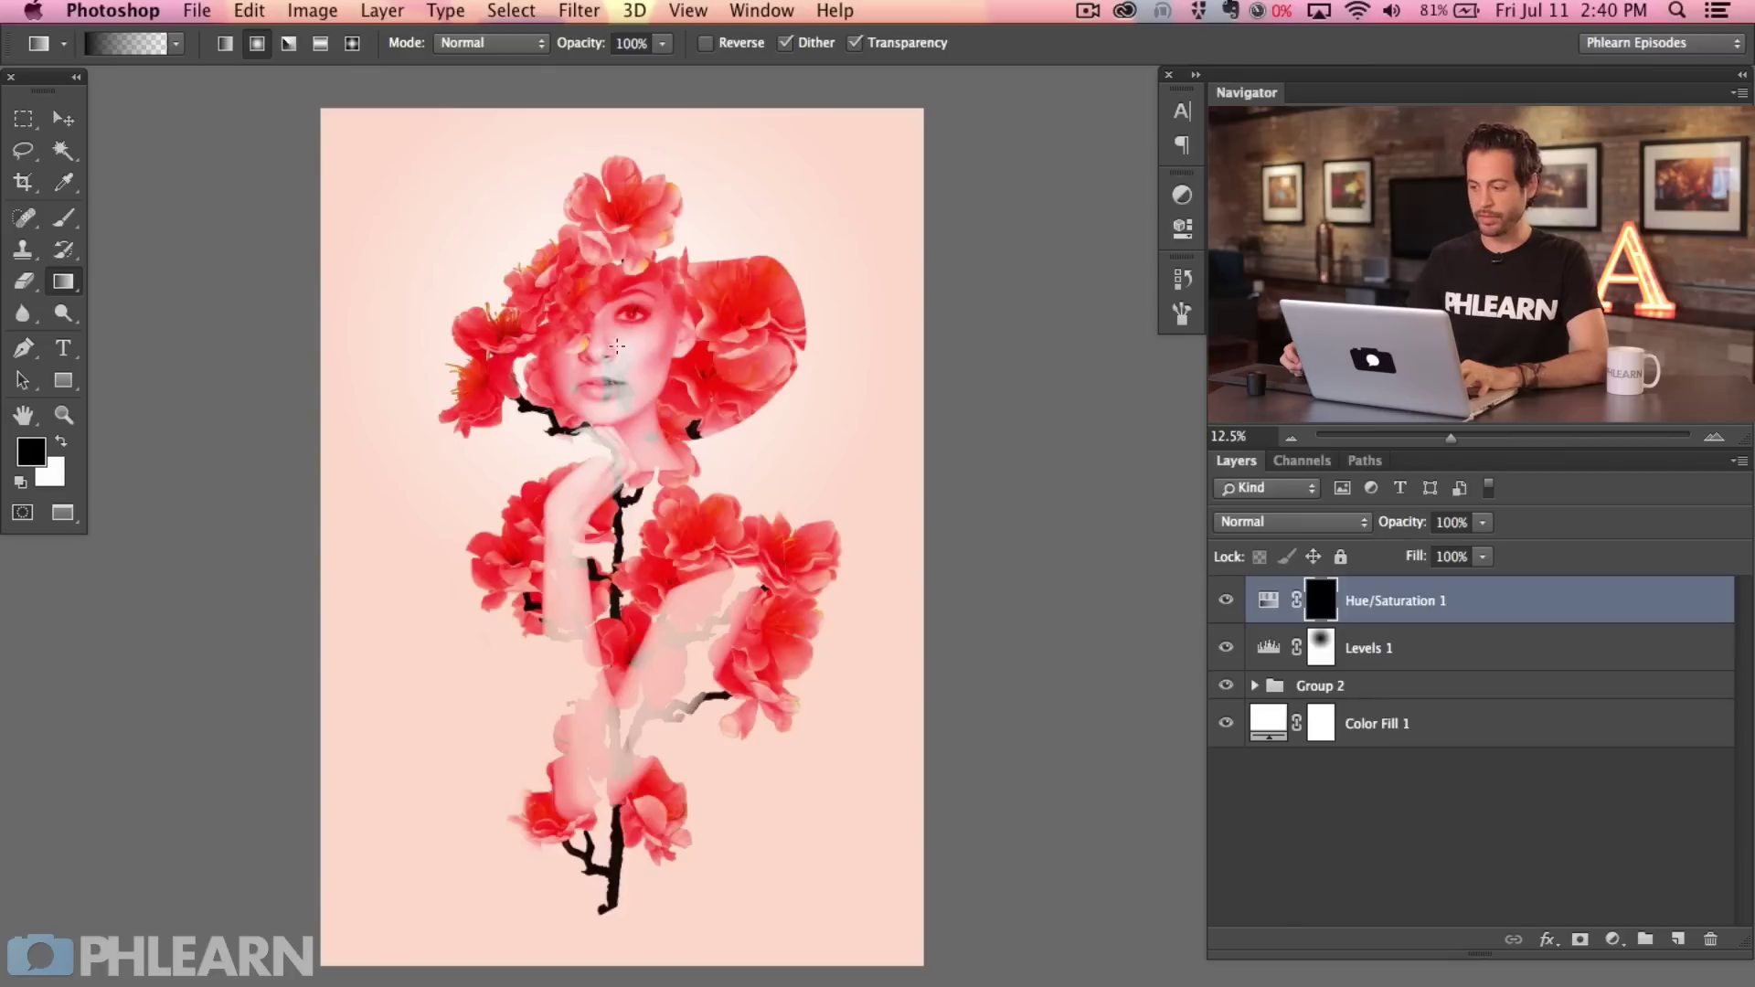
left_click(225, 43)
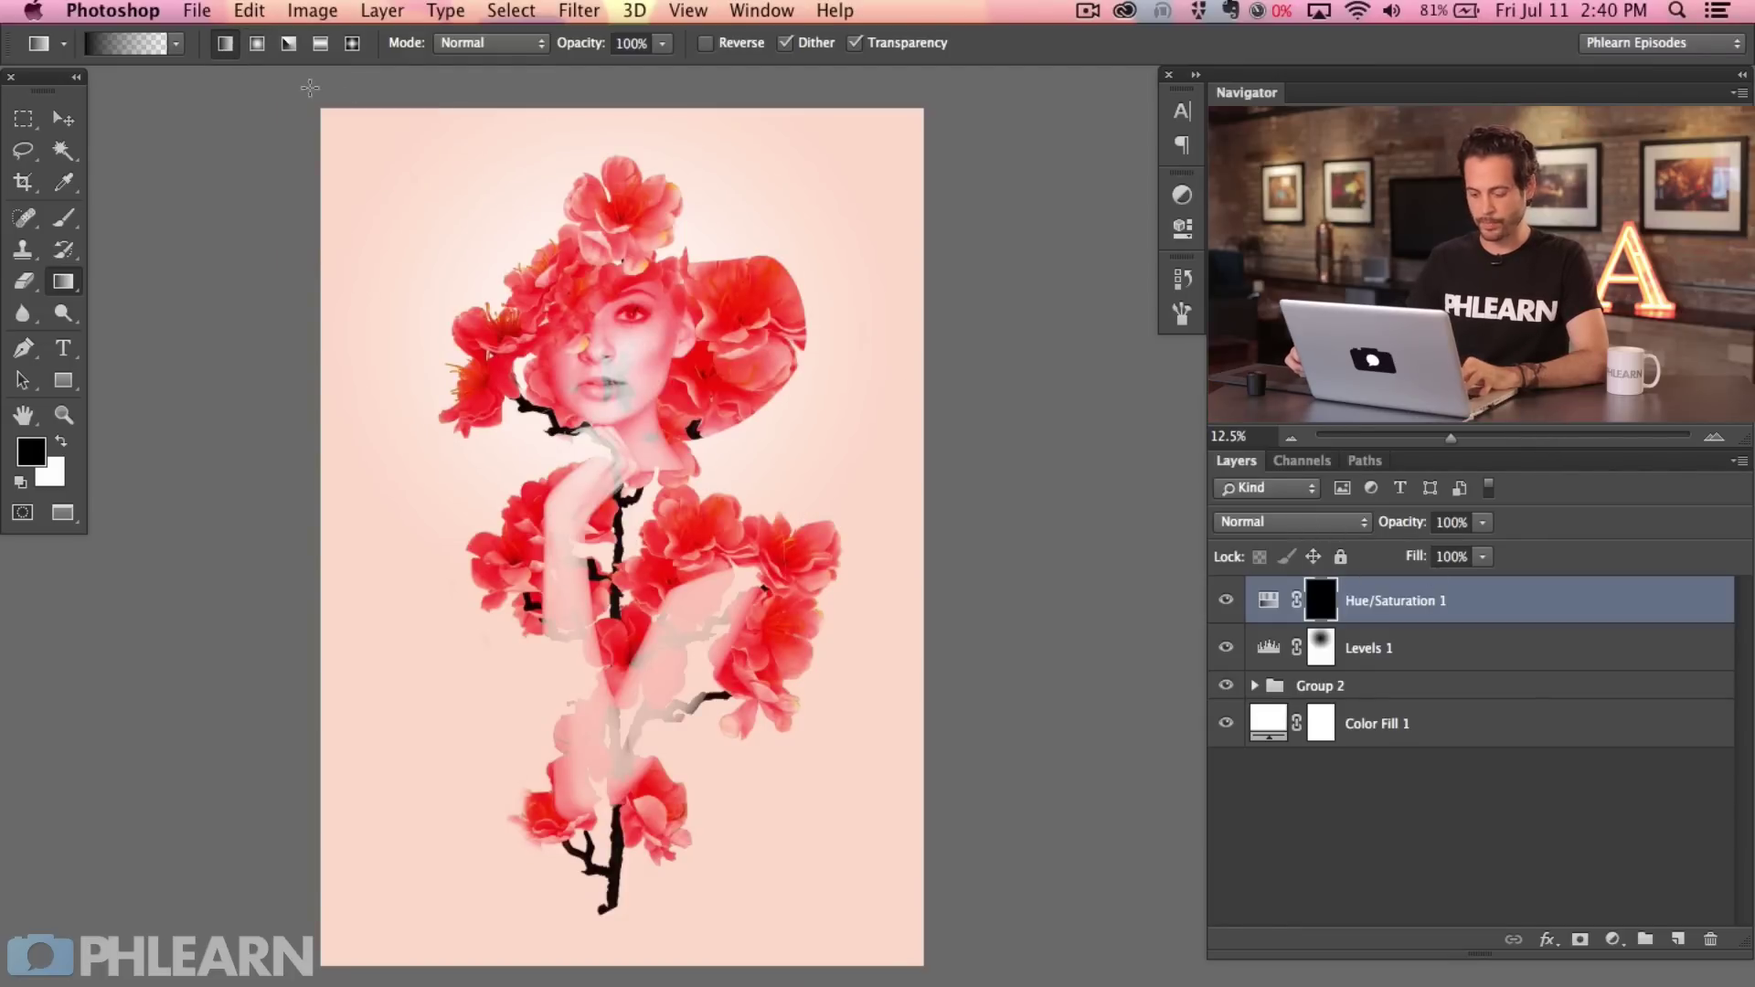
key("x")
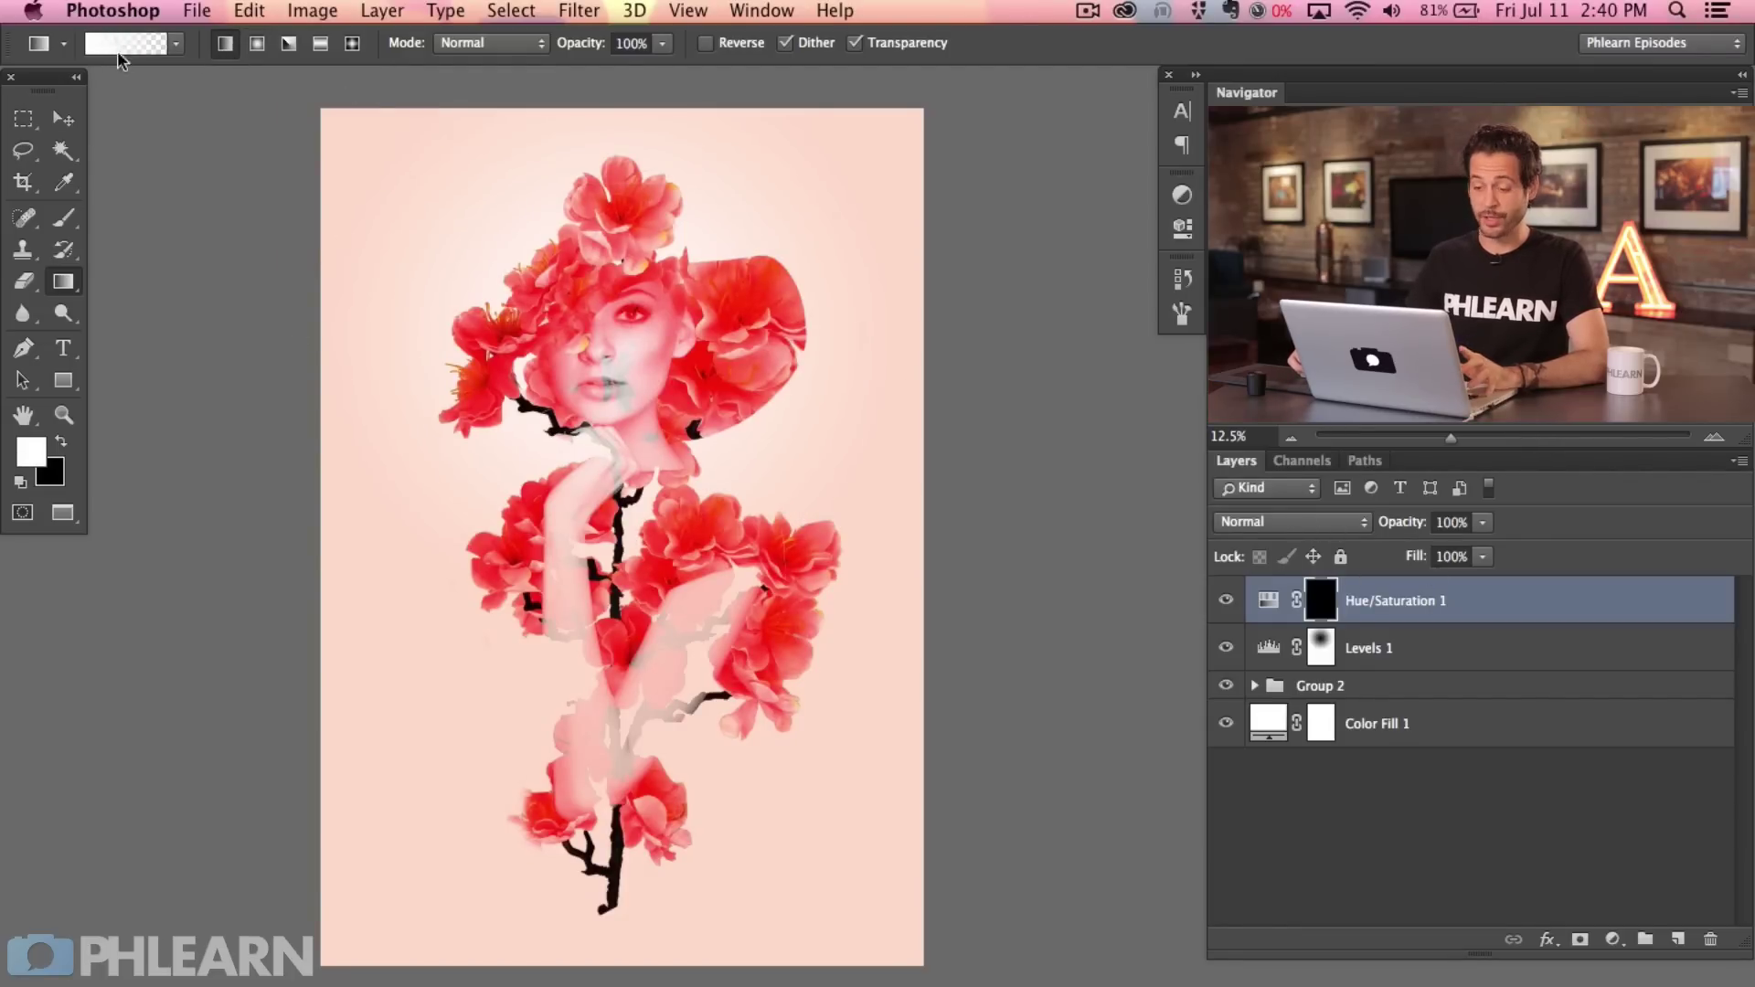
key("super+minus")
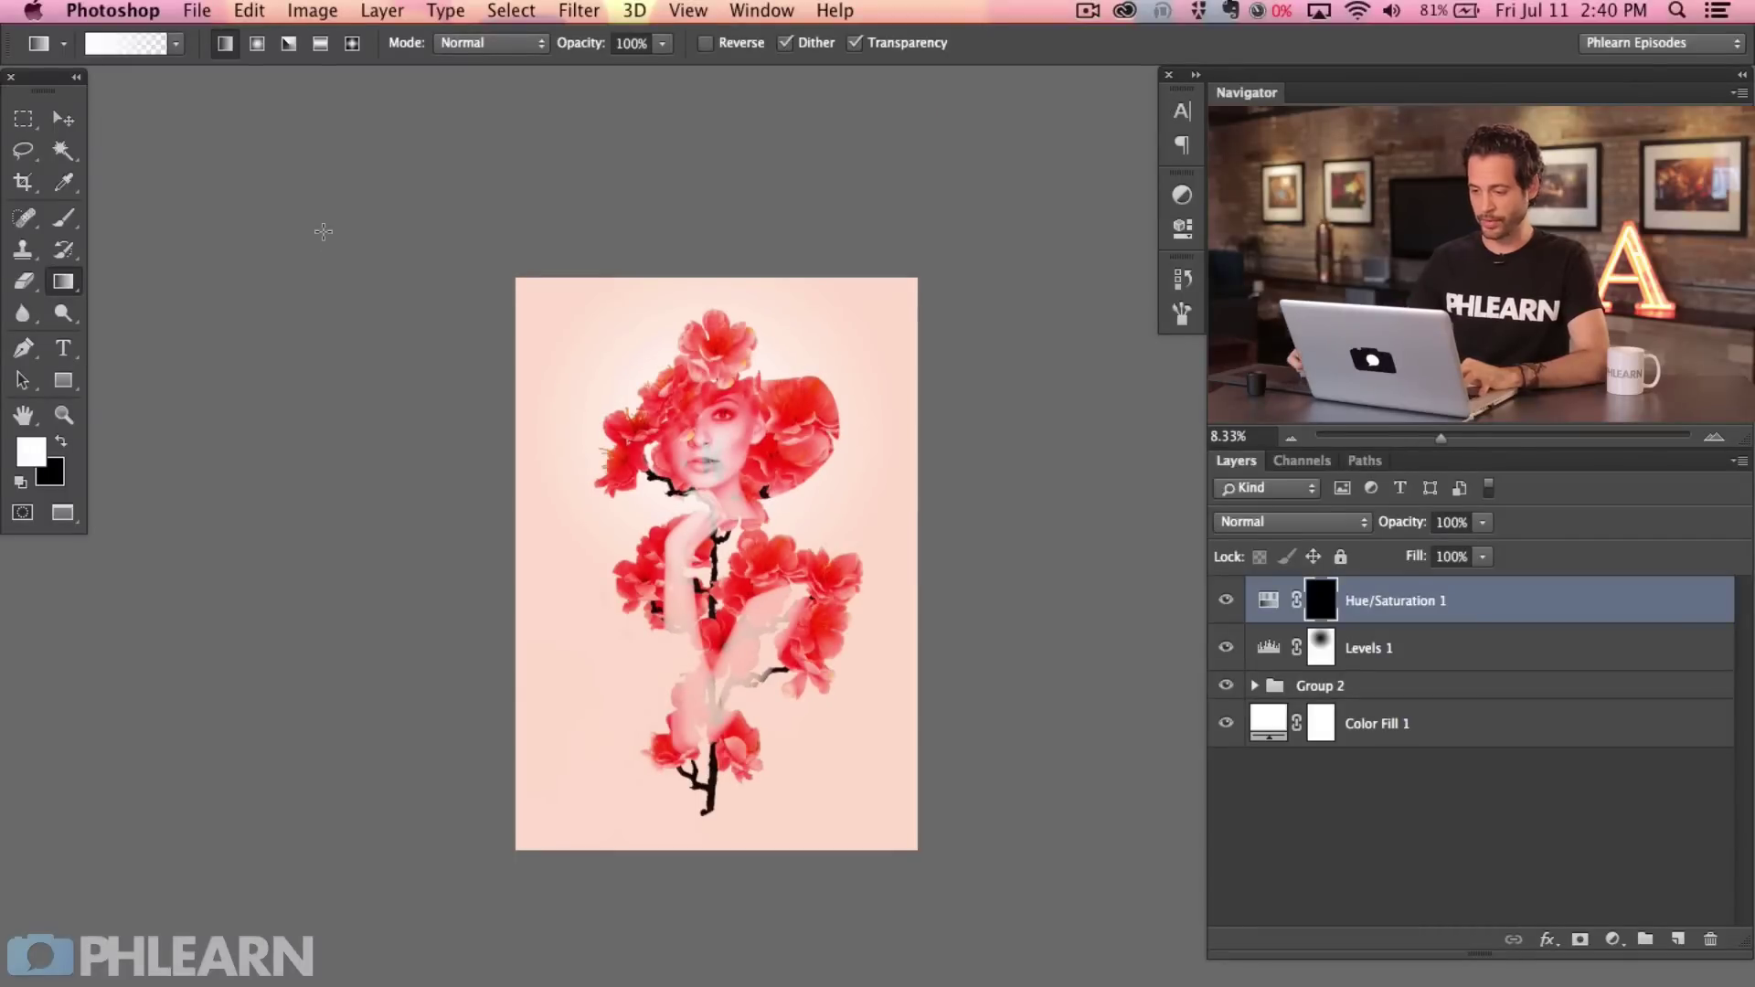
Draw white linear gradients inward from the corners and edges on the Hue/Saturation 1 mask to reveal the green around the image's border.
left_click_drag(441, 206, 610, 370)
left_click_drag(991, 224, 781, 622)
mouse_move(1029, 414)
left_mouse_down()
mouse_move(805, 489)
mouse_move(978, 434)
left_mouse_up()
key("super+z")
left_click_drag(1011, 208, 909, 426)
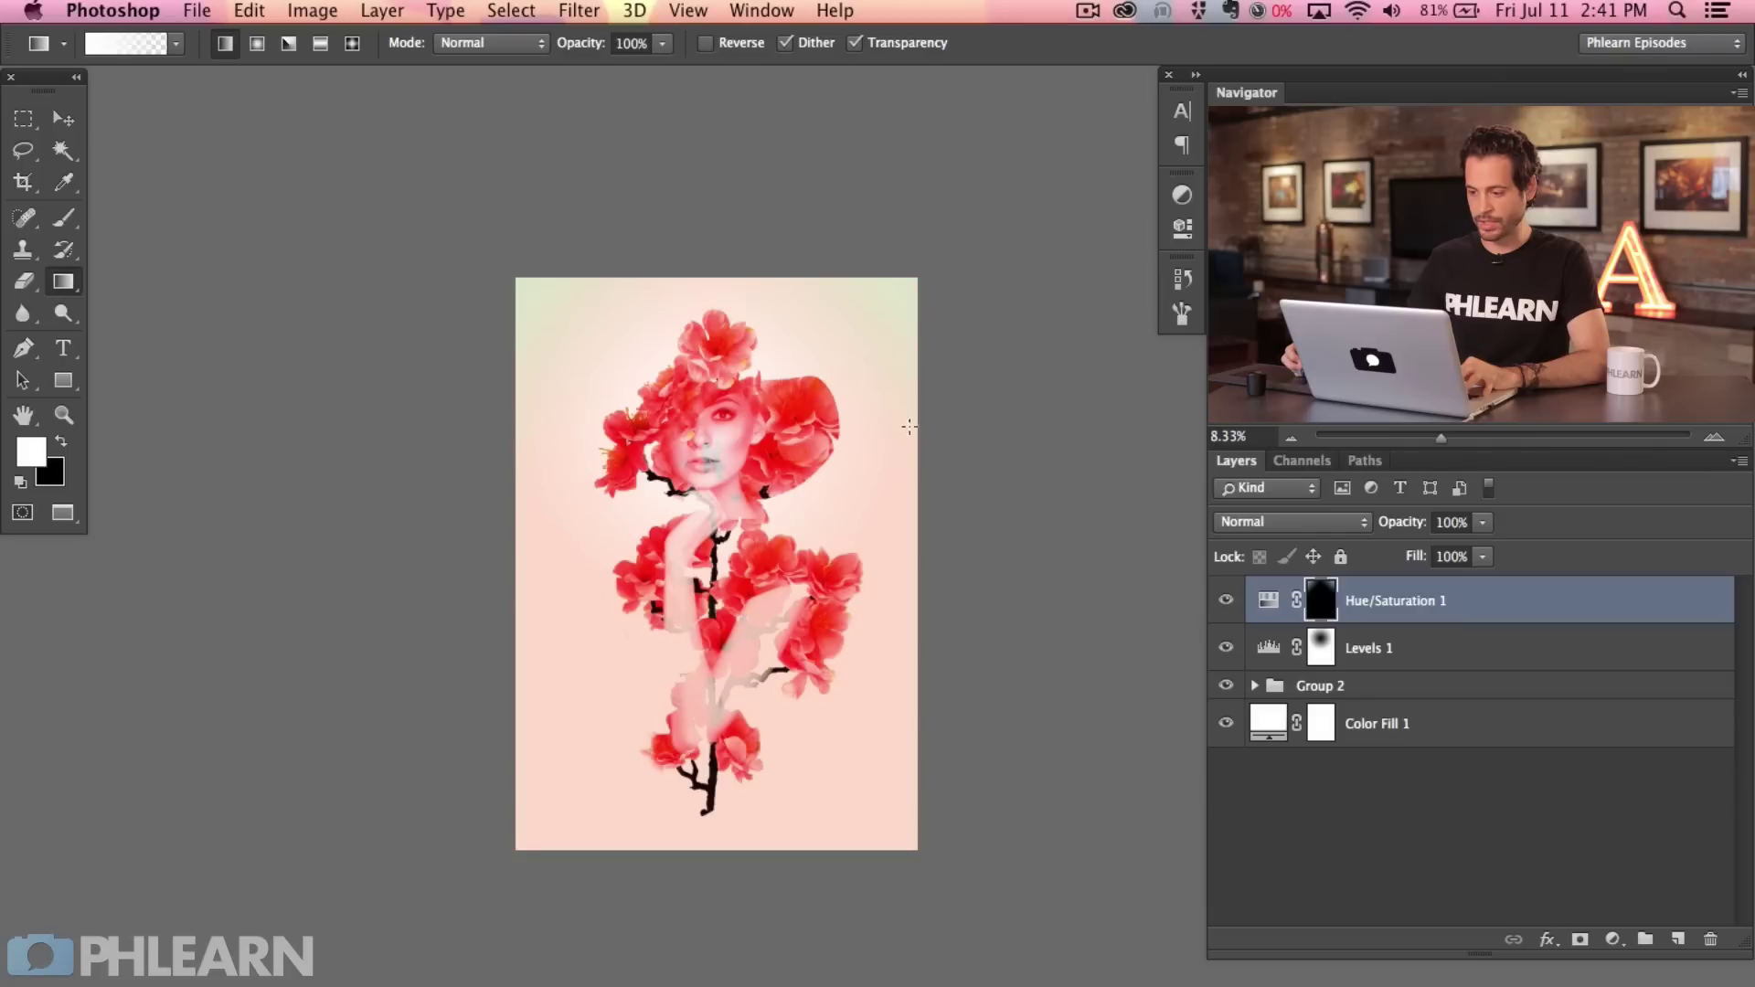
left_click_drag(753, 968, 748, 779)
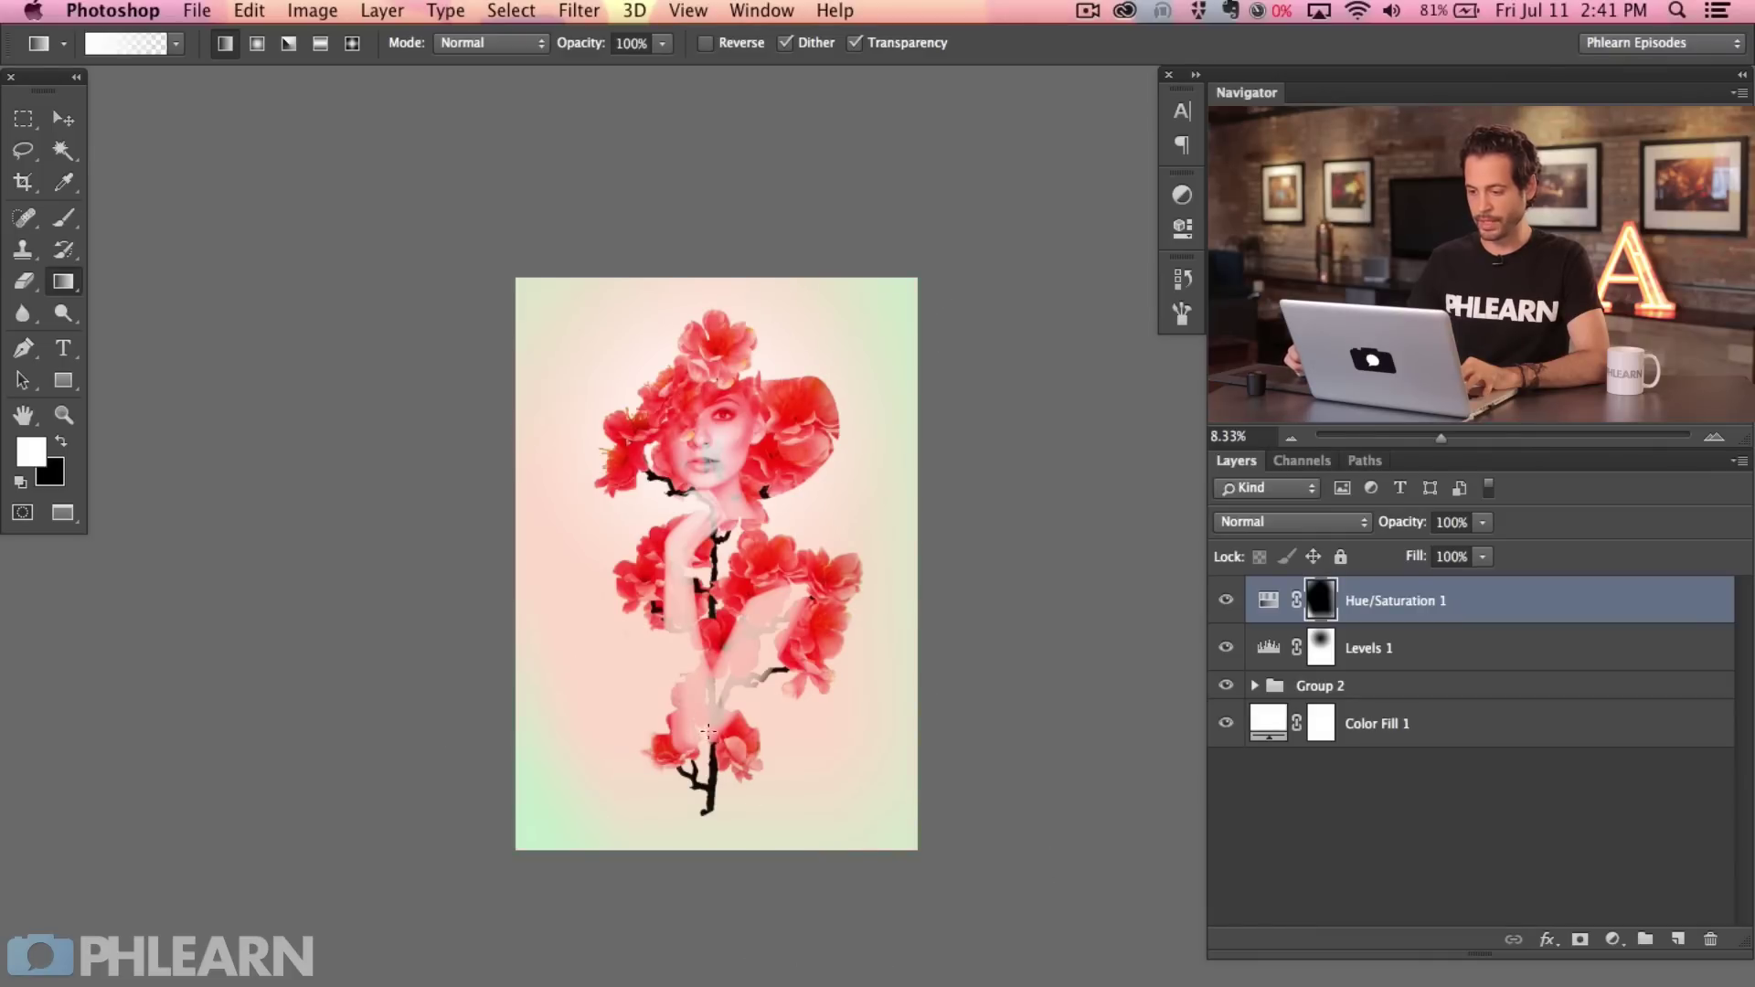
key("super+equal")
left_click_drag(298, 157, 484, 388)
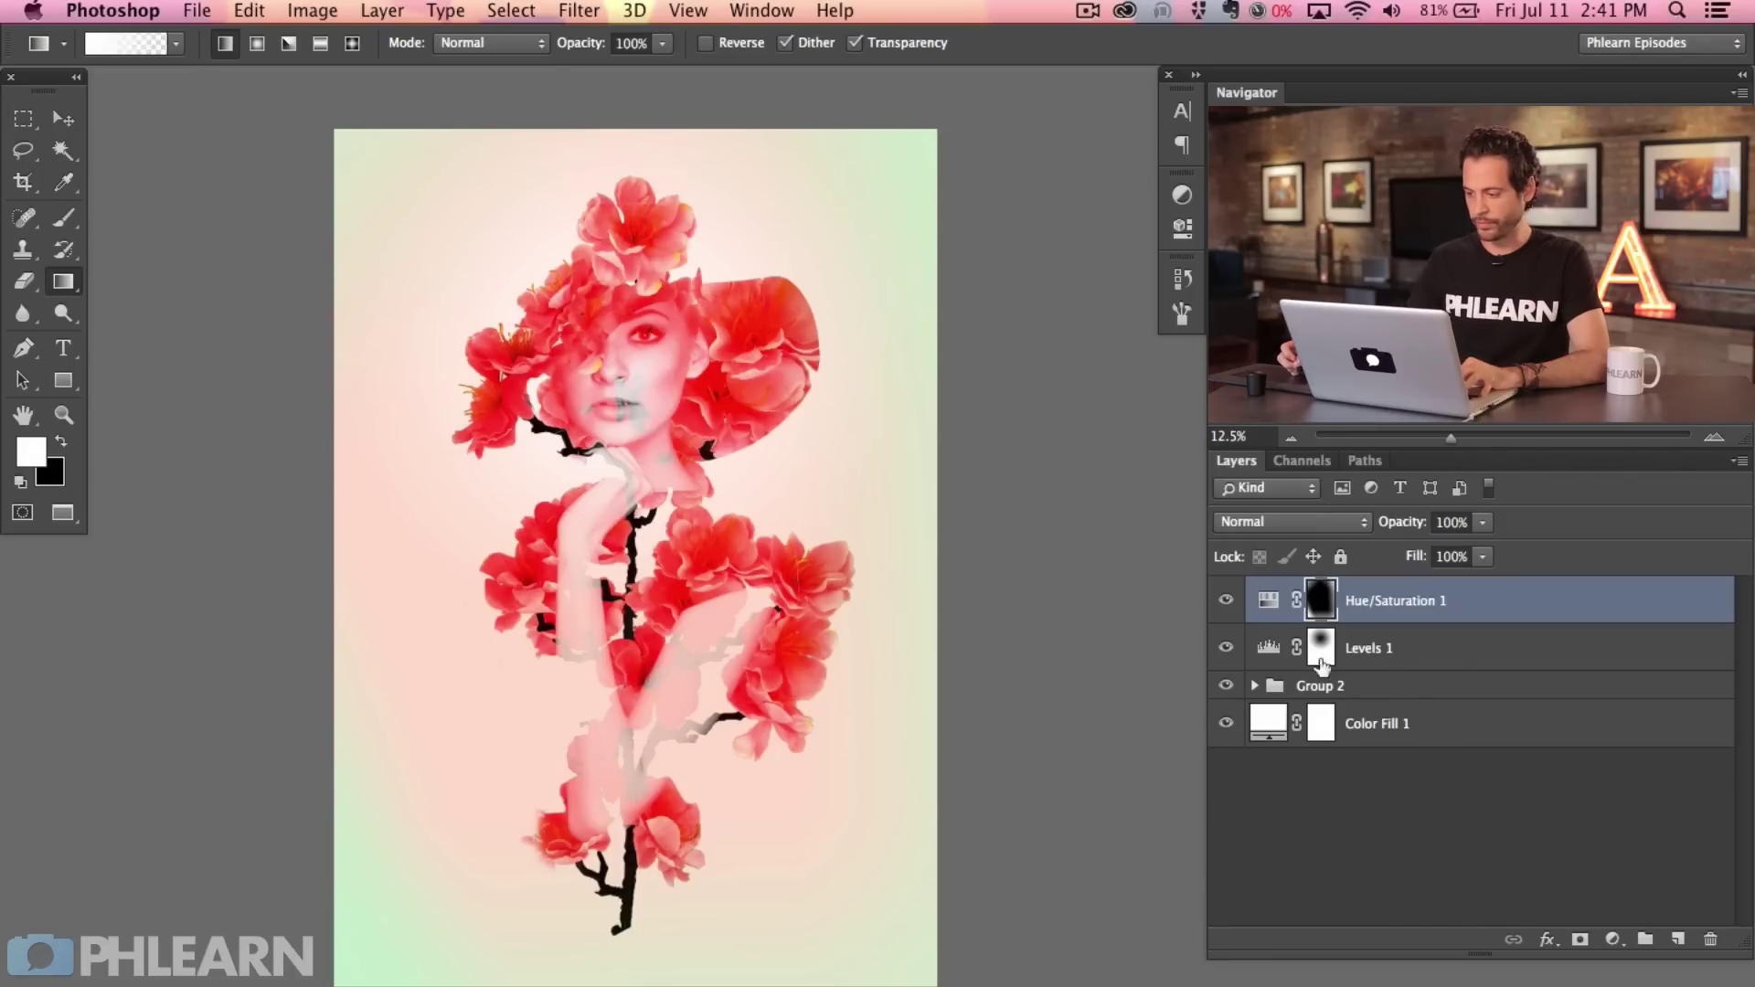
Set the Hue/Saturation layer to Hue 164, Saturation 65 and Lightness -24, and compare the image with both adjustment layers hidden.
double_click(1259, 605)
key("x")
scroll(585, 549, "right", 2)
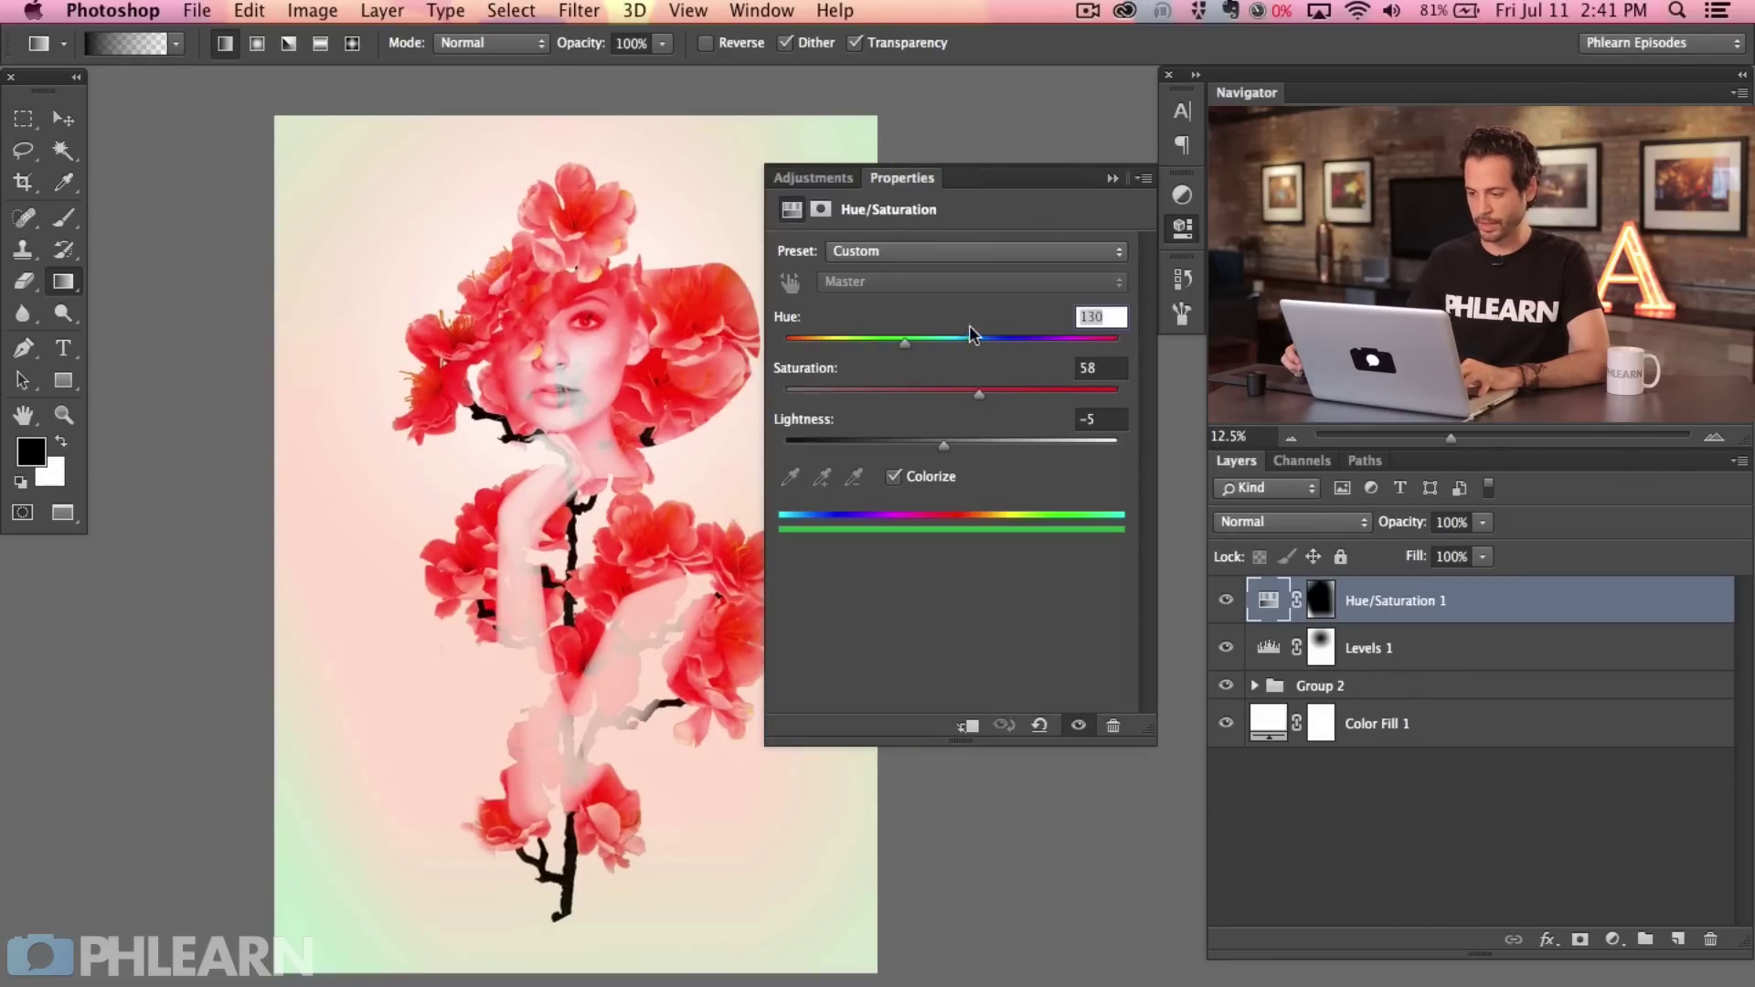
left_click_drag(921, 343, 938, 343)
left_click_drag(979, 394, 1004, 395)
left_click_drag(943, 445, 917, 437)
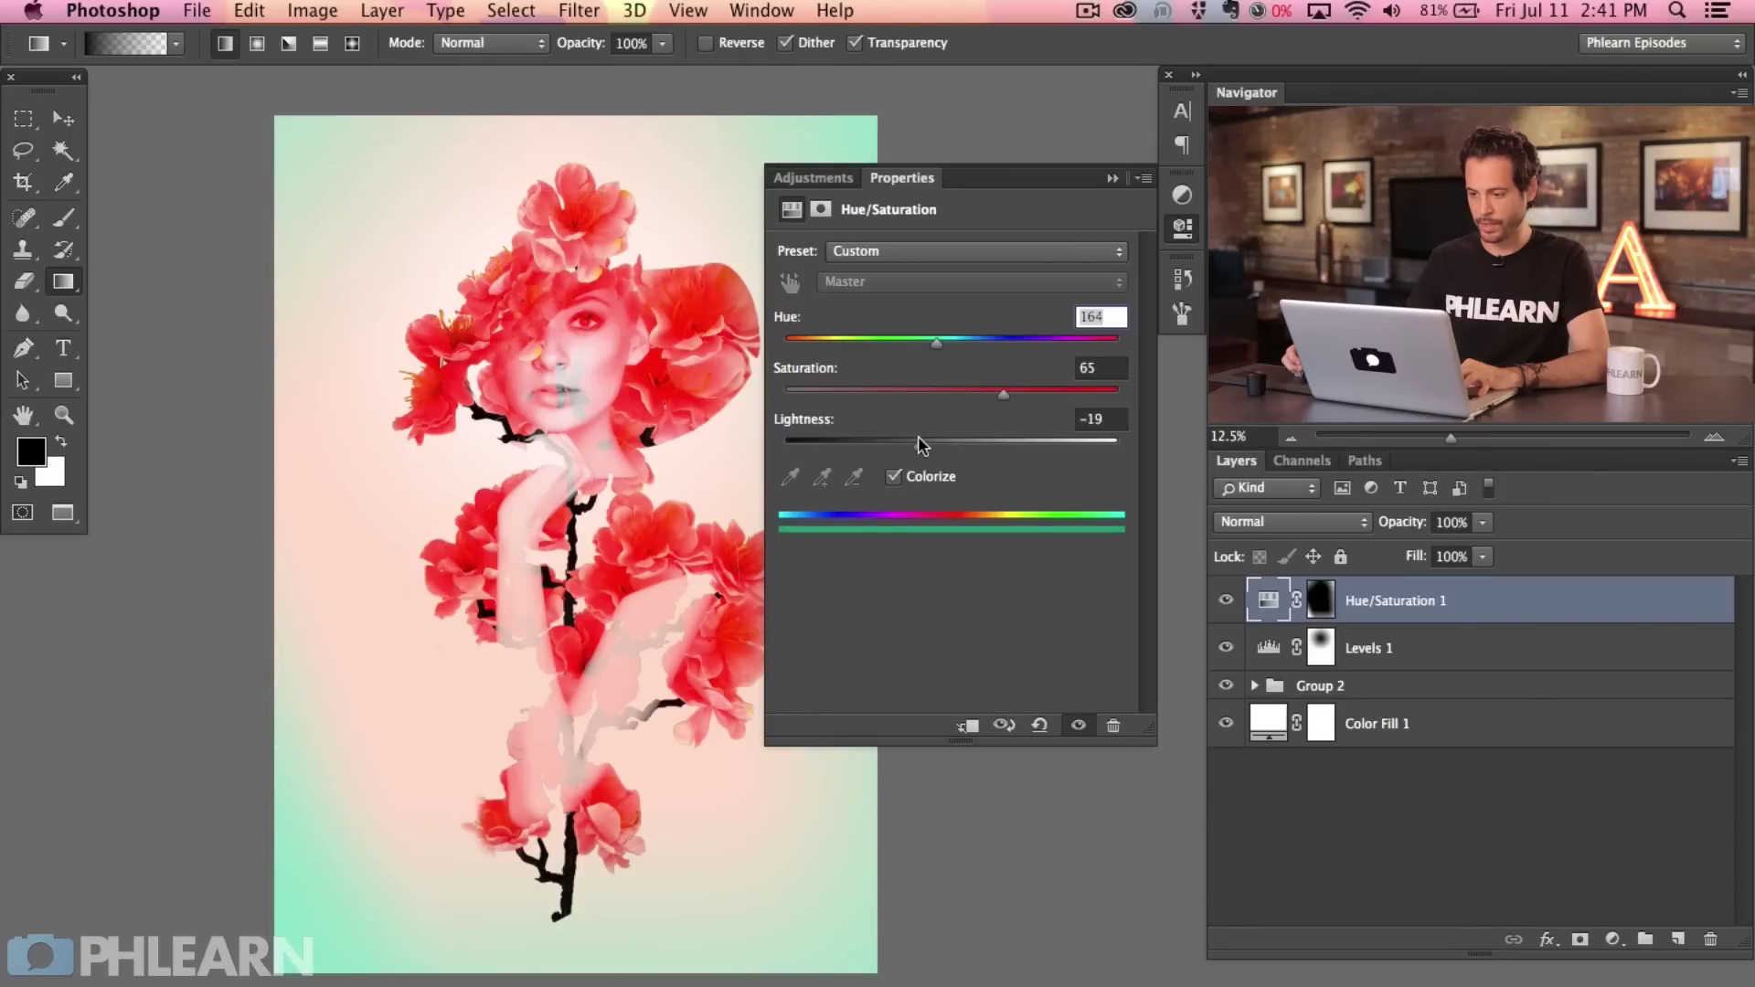
left_click_drag(920, 351, 939, 357)
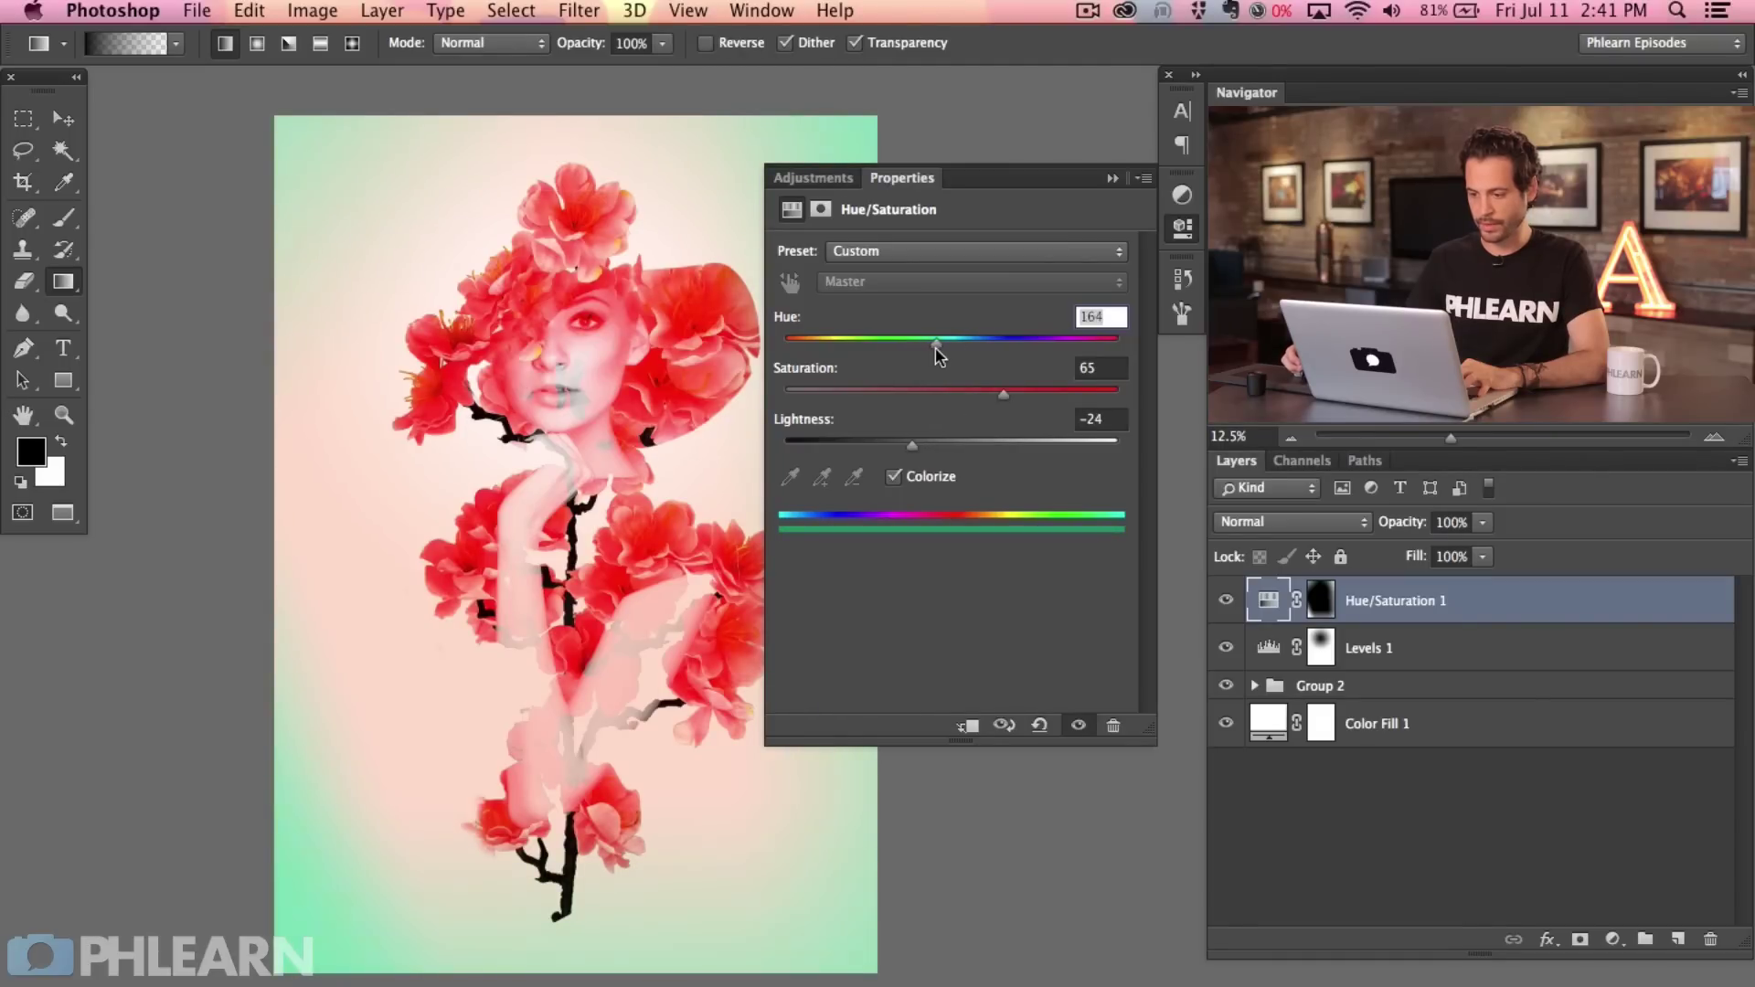
left_click(1183, 227)
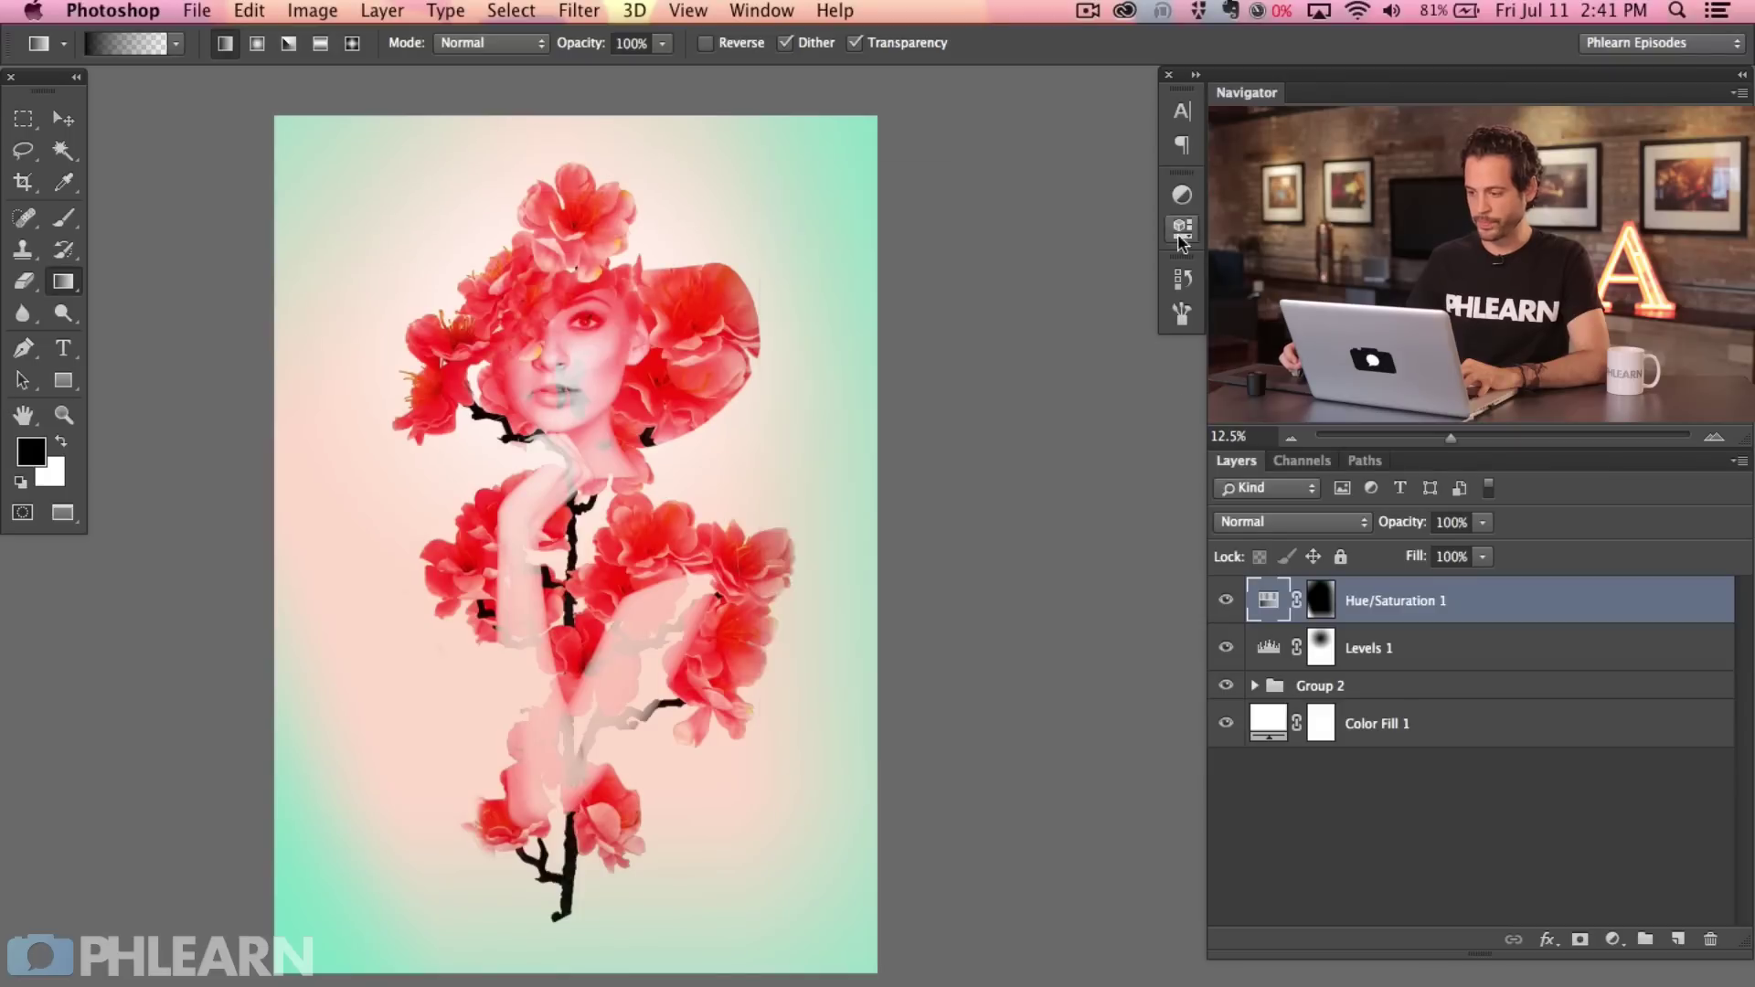
left_click(1225, 599)
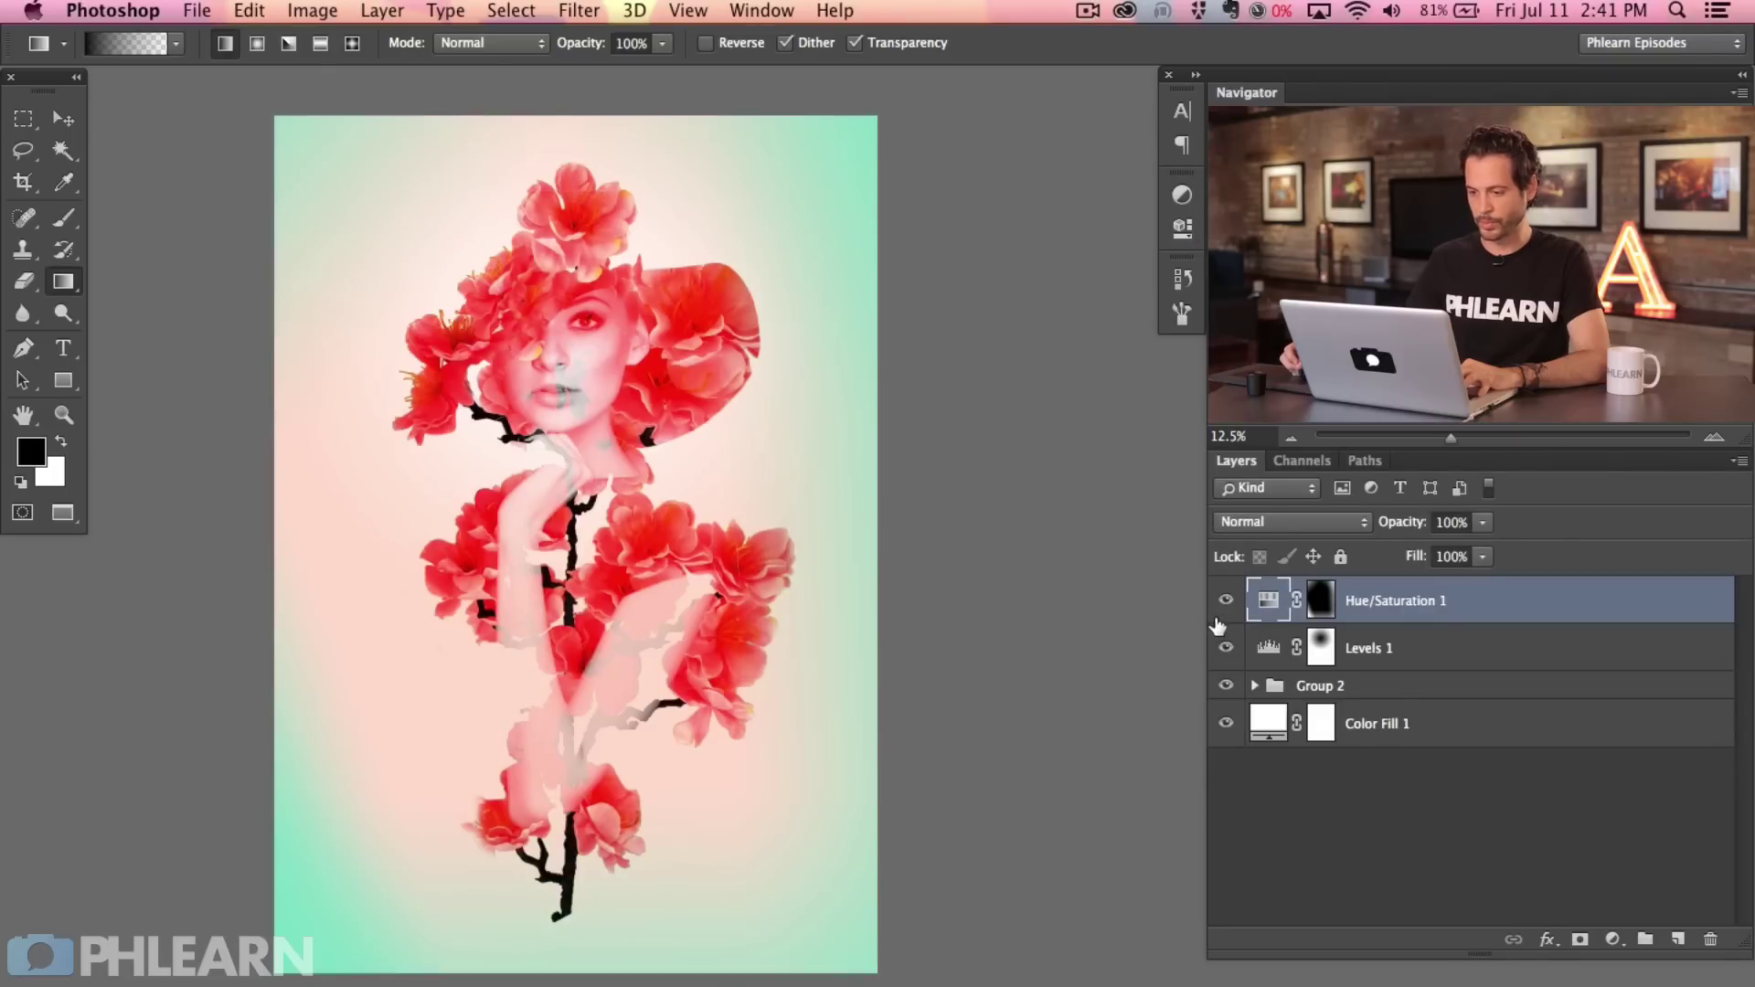
left_click(1226, 647)
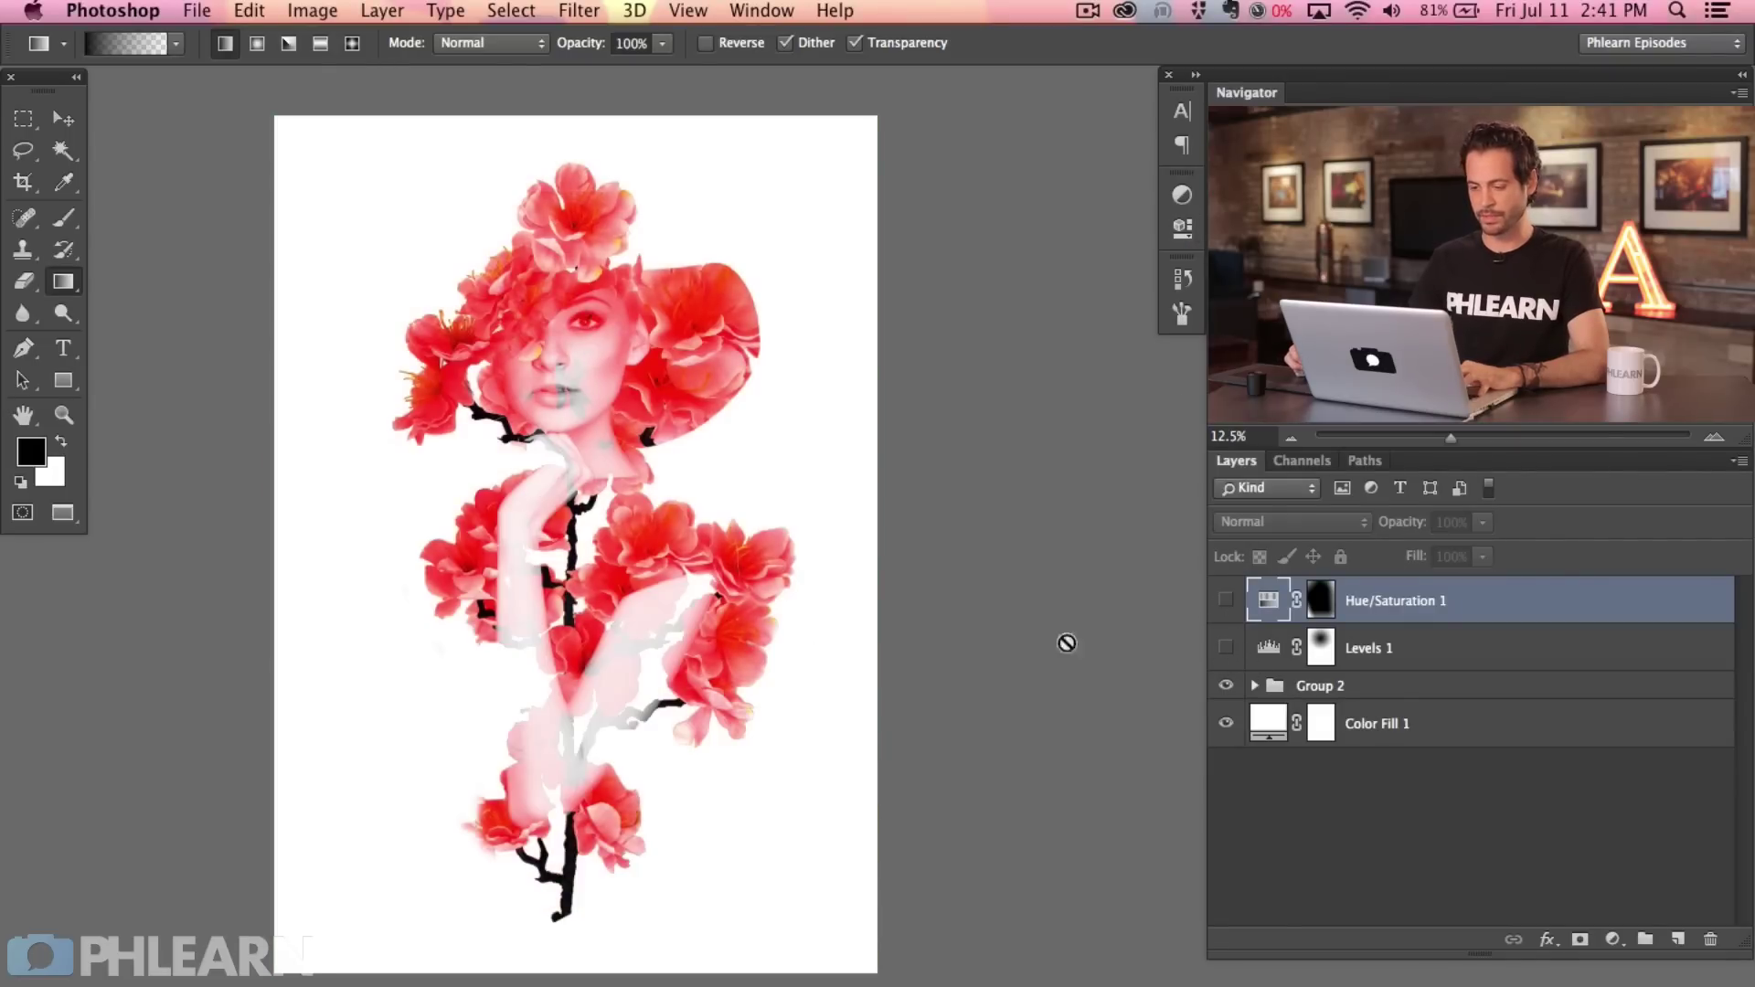
scroll(1066, 643, "left", 5)
left_click(1226, 649)
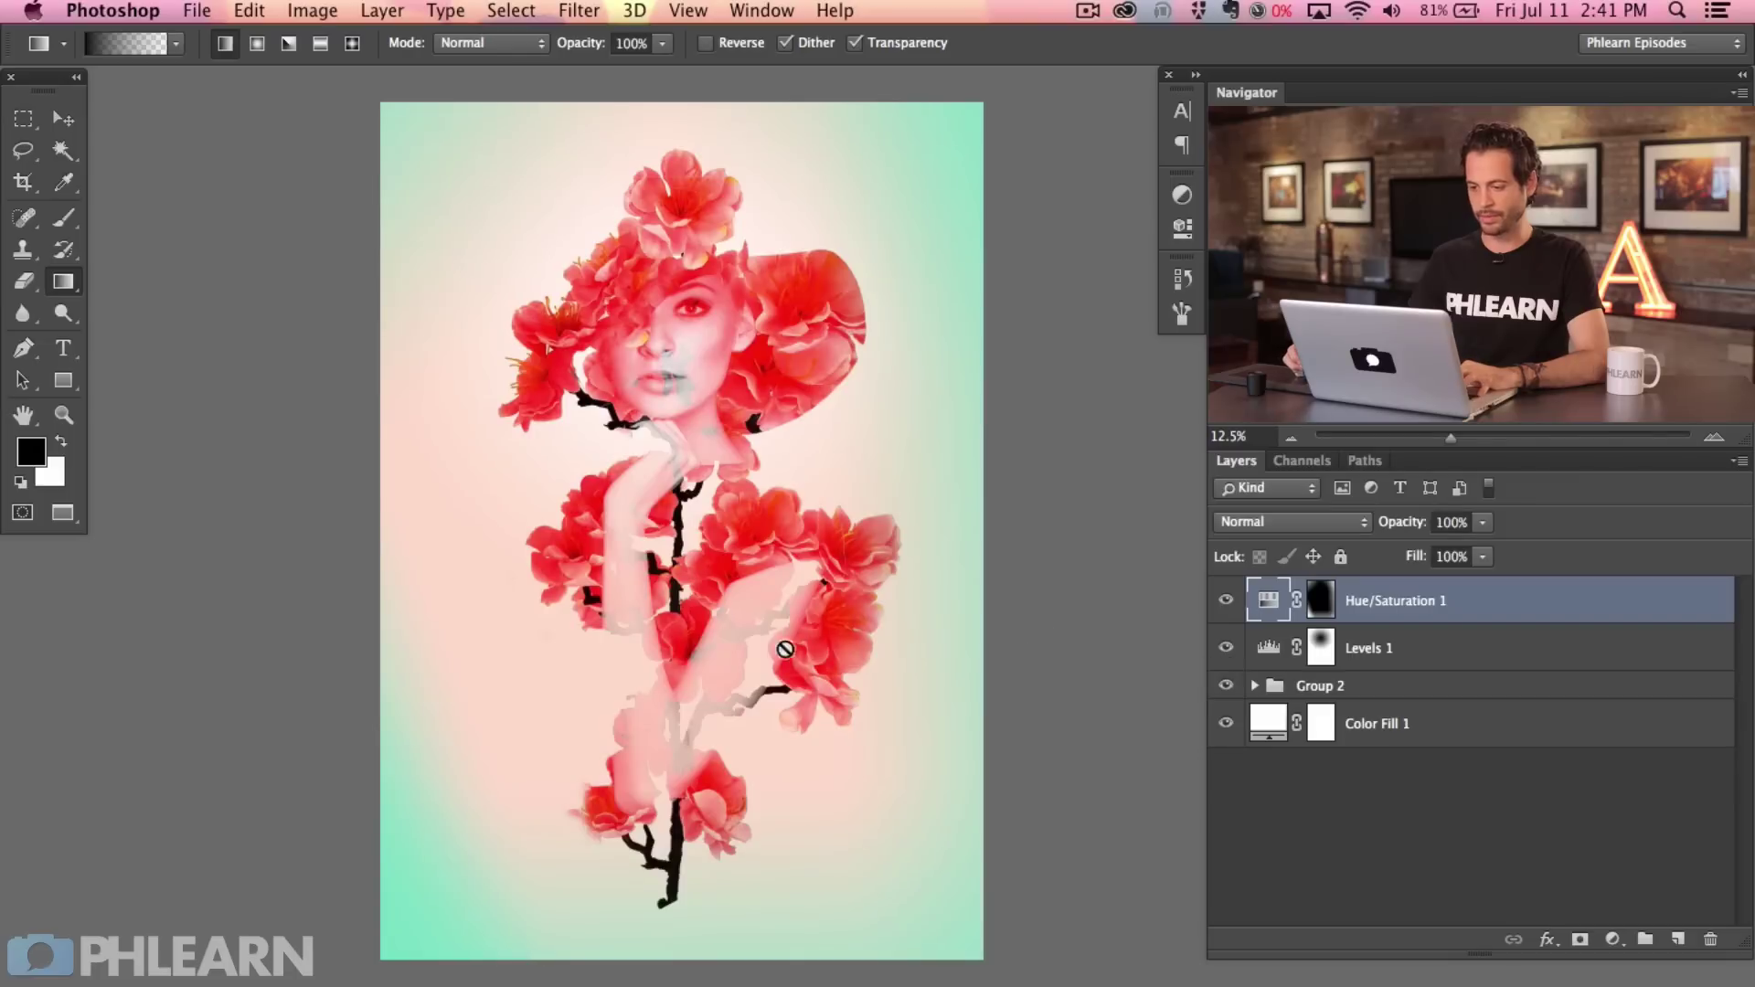
Add a new layer above Hue/Saturation 1 and select a thin, even border strip around the image's edges.
scroll(813, 623, "up", 2)
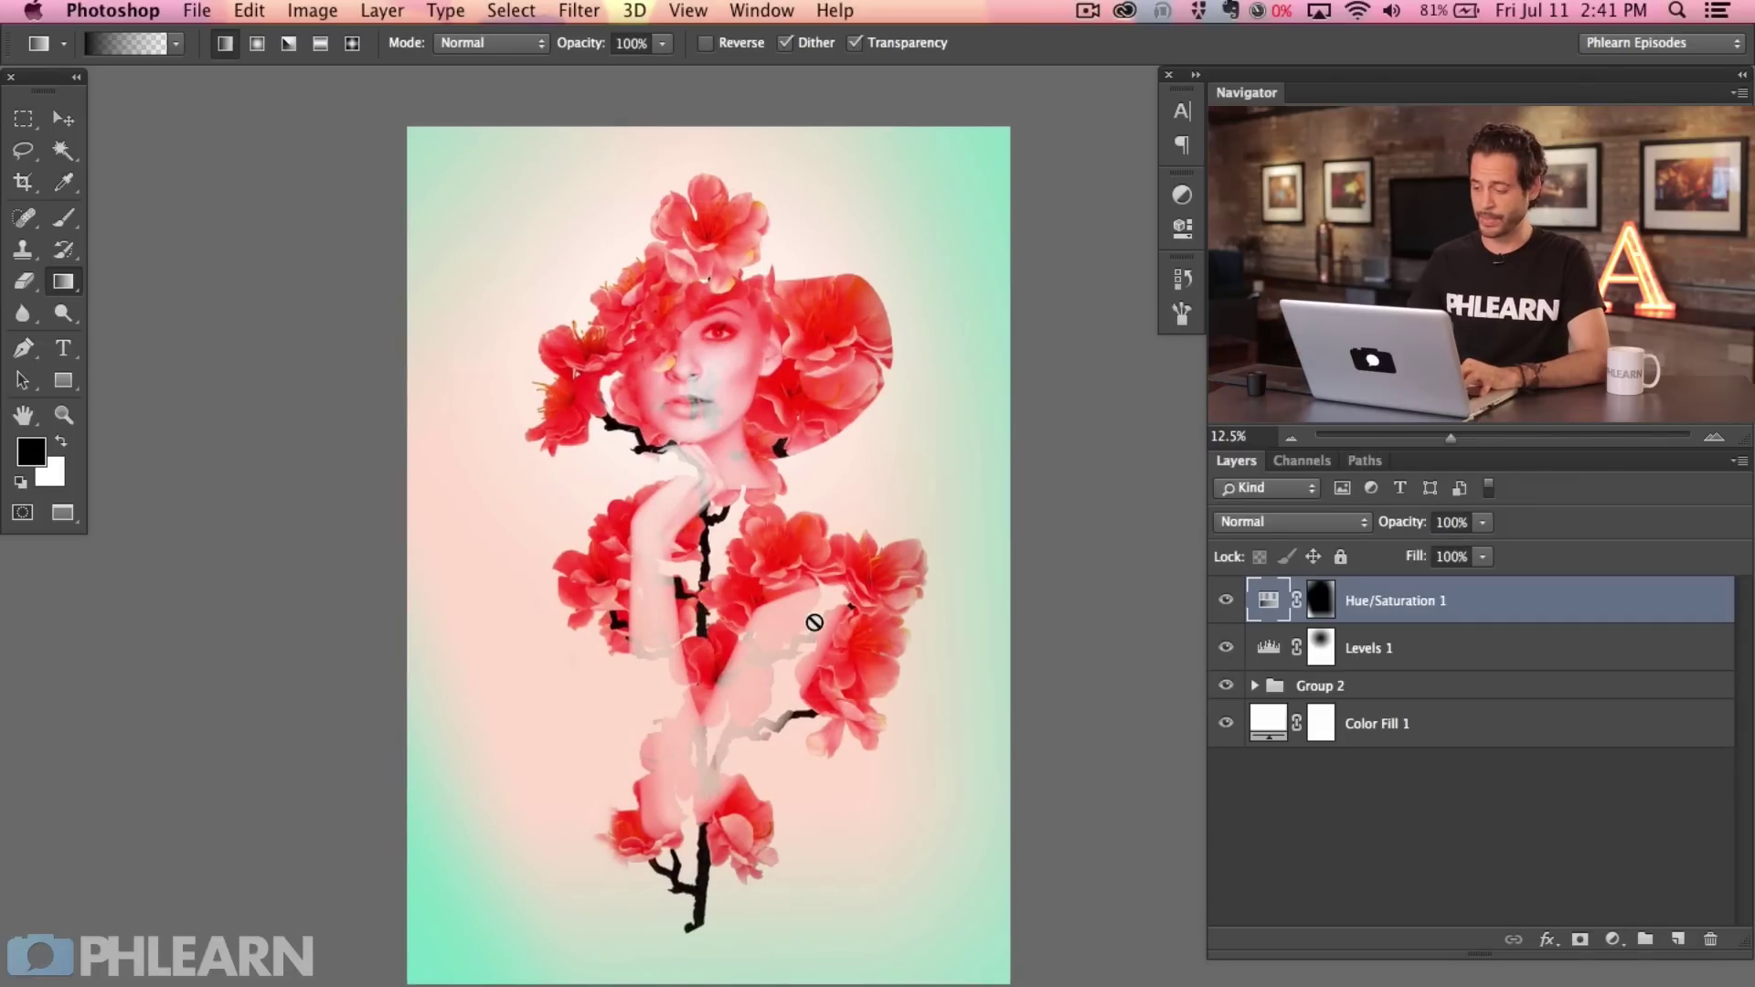
key("super+alt+shift+n")
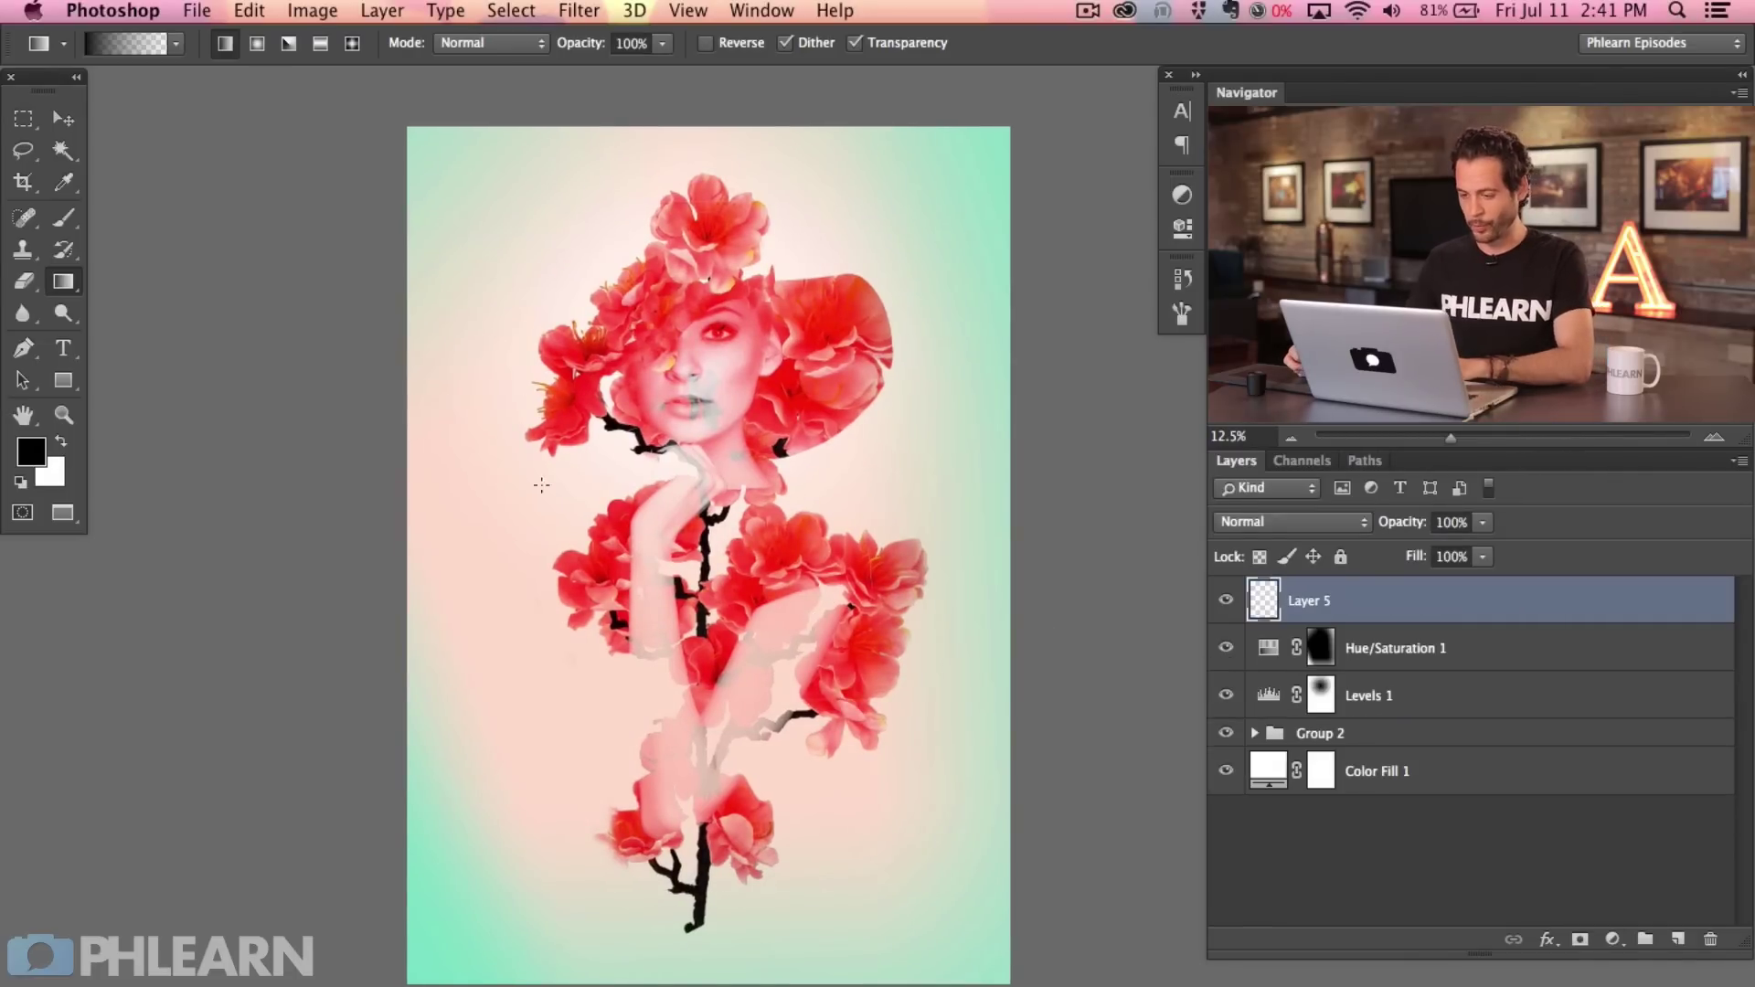
key("m")
mouse_move(451, 195)
left_mouse_down()
mouse_move(433, 178)
mouse_move(752, 630)
mouse_move(941, 951)
mouse_move(996, 969)
left_mouse_up()
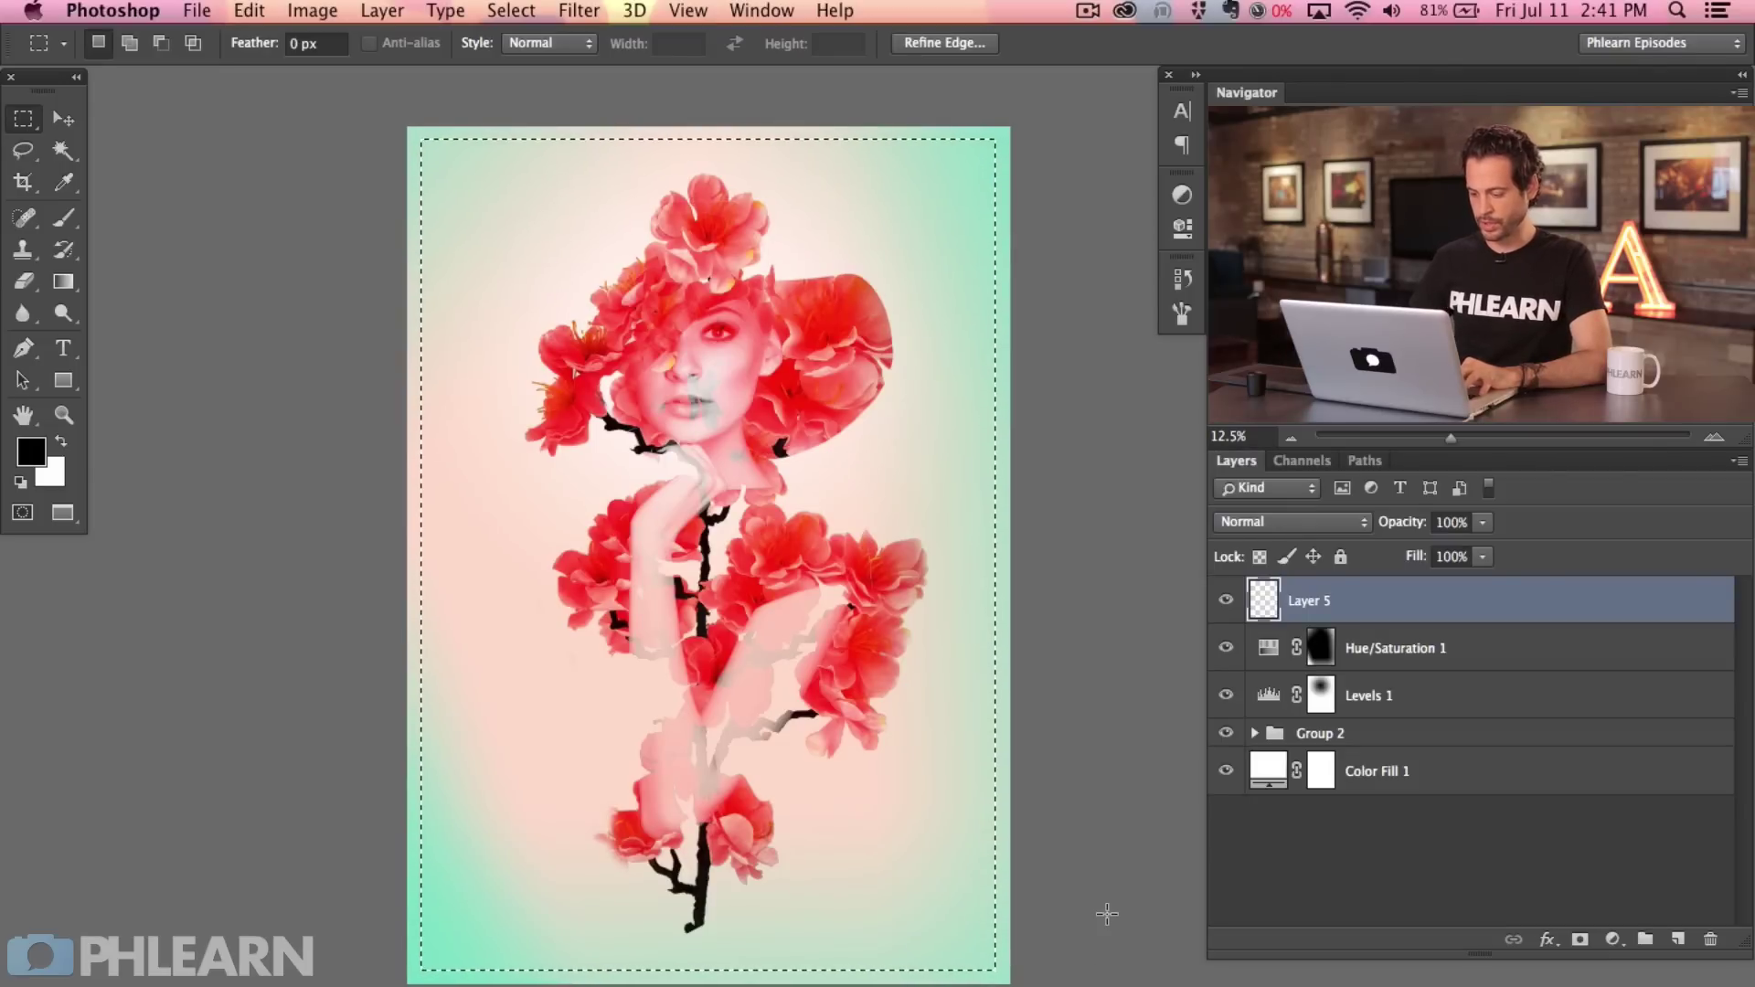
Fill the border selection on the new layer with White at 100% opacity and deselect it.
key("shift+BackSpace")
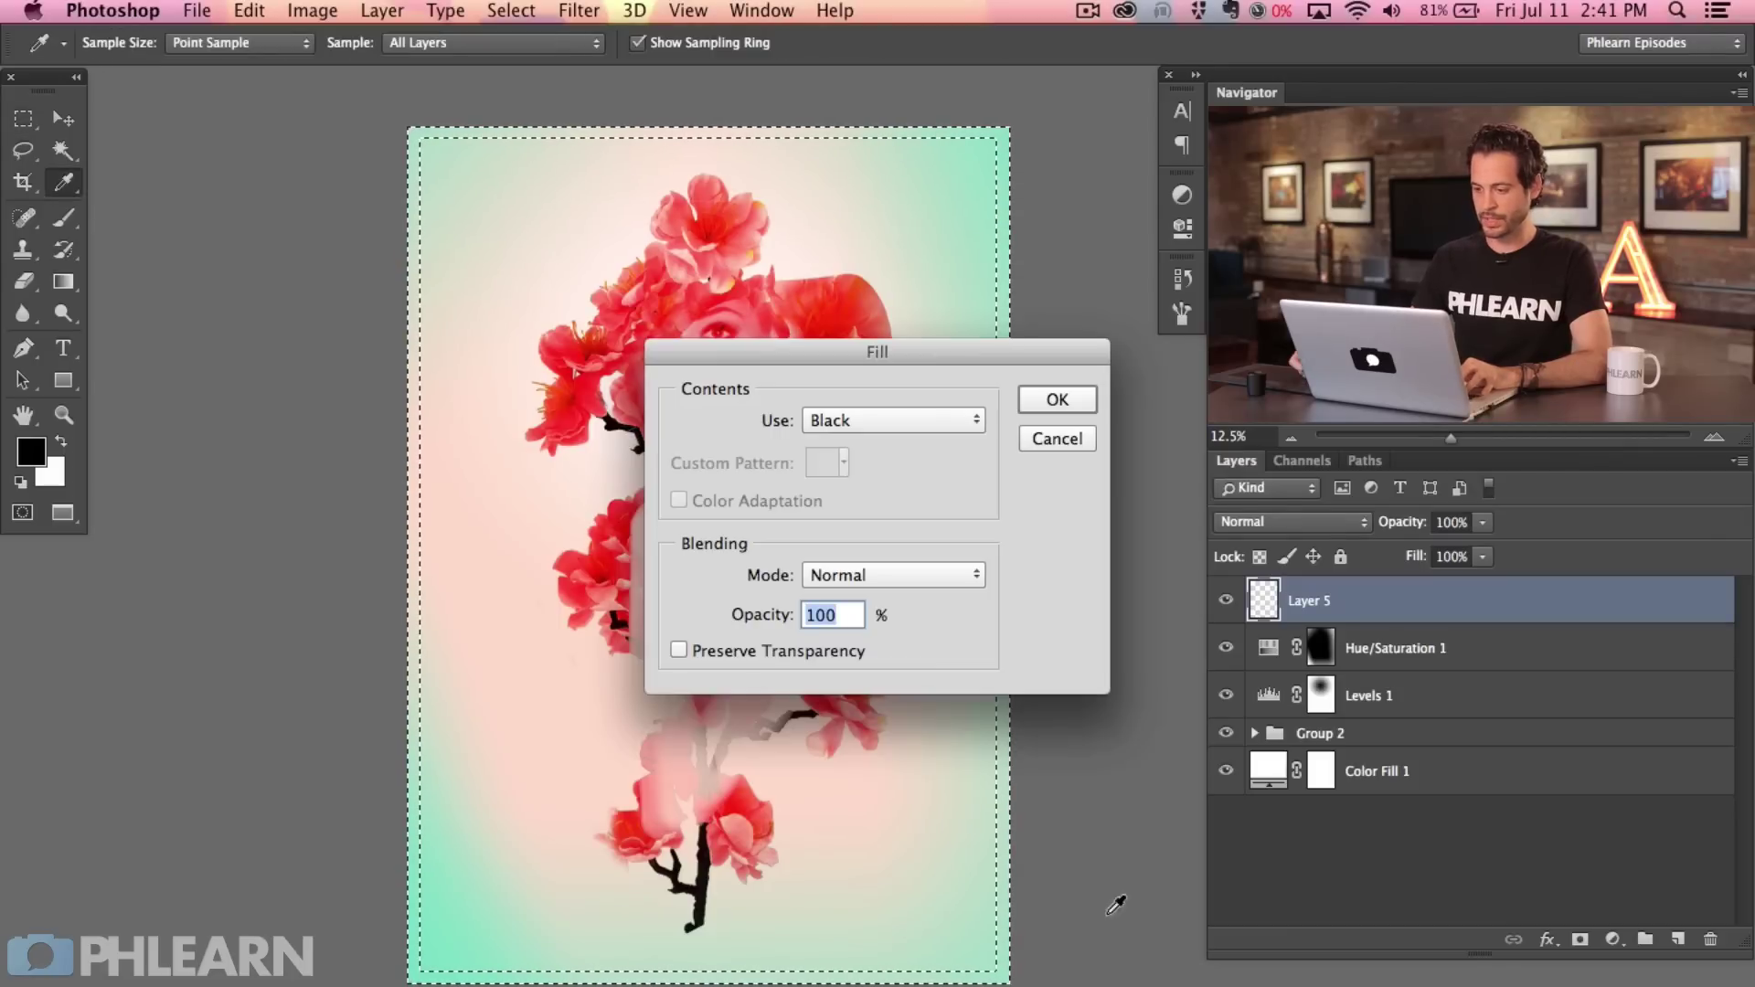
left_click(908, 419)
left_click(908, 459)
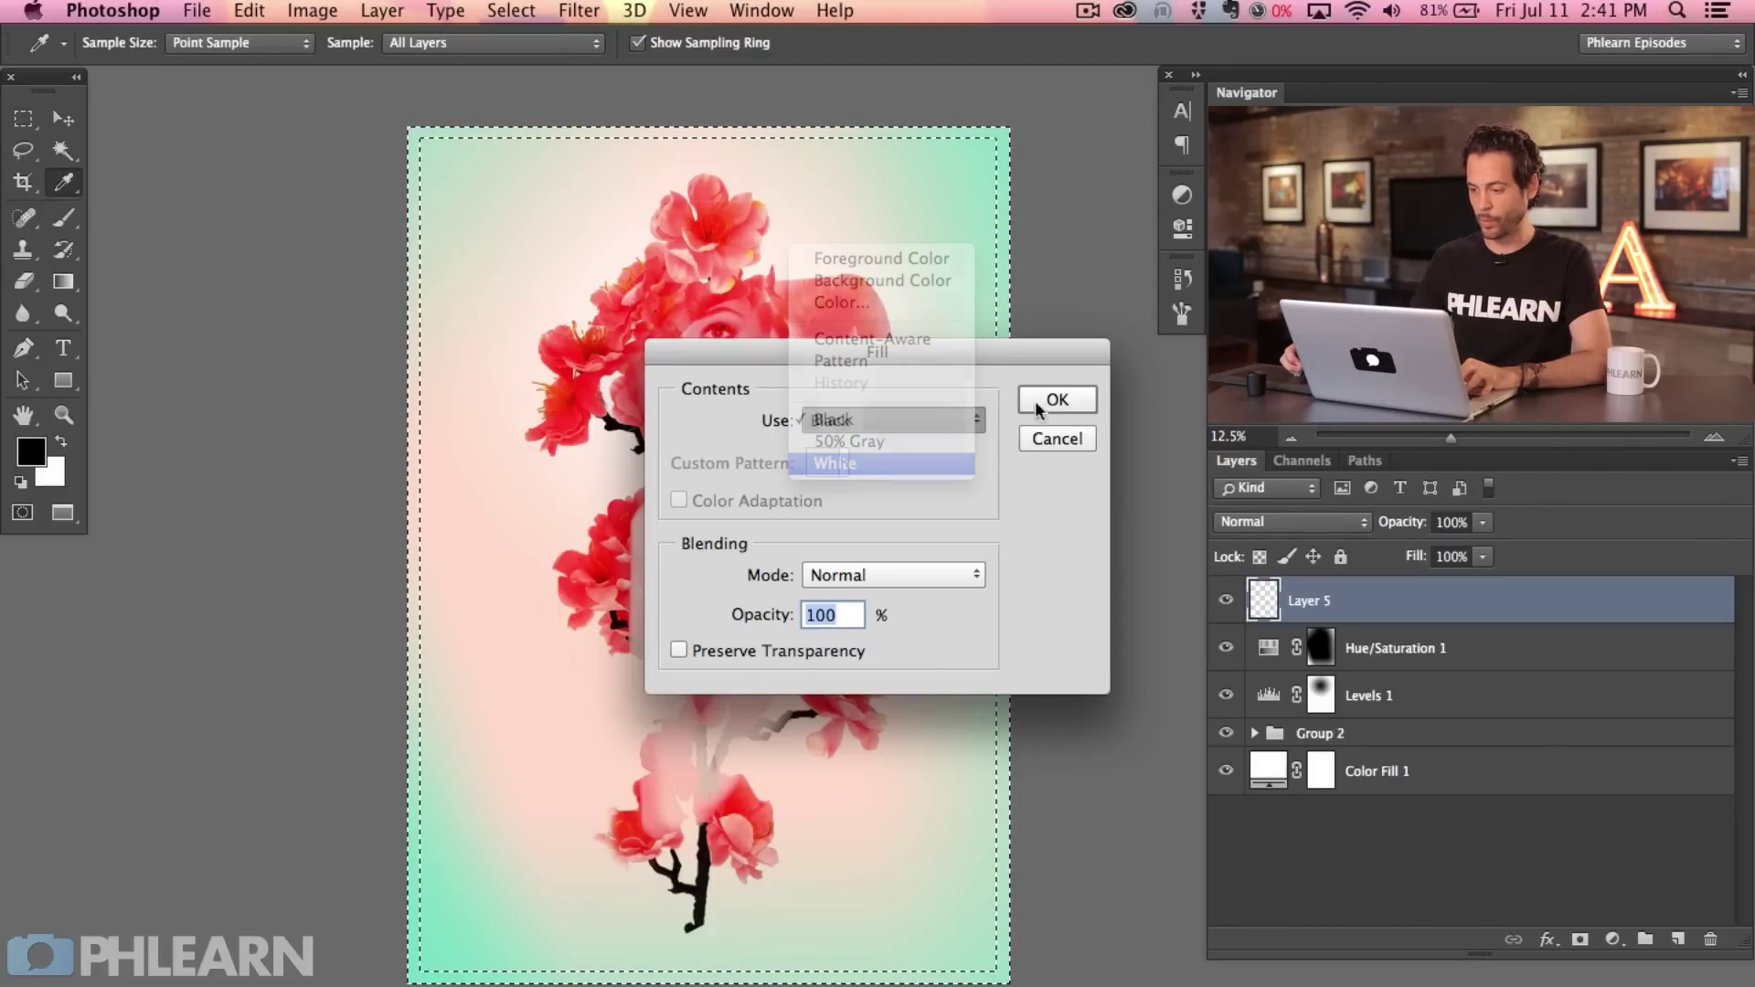
left_click(1055, 399)
left_click_drag(1026, 513, 955, 697)
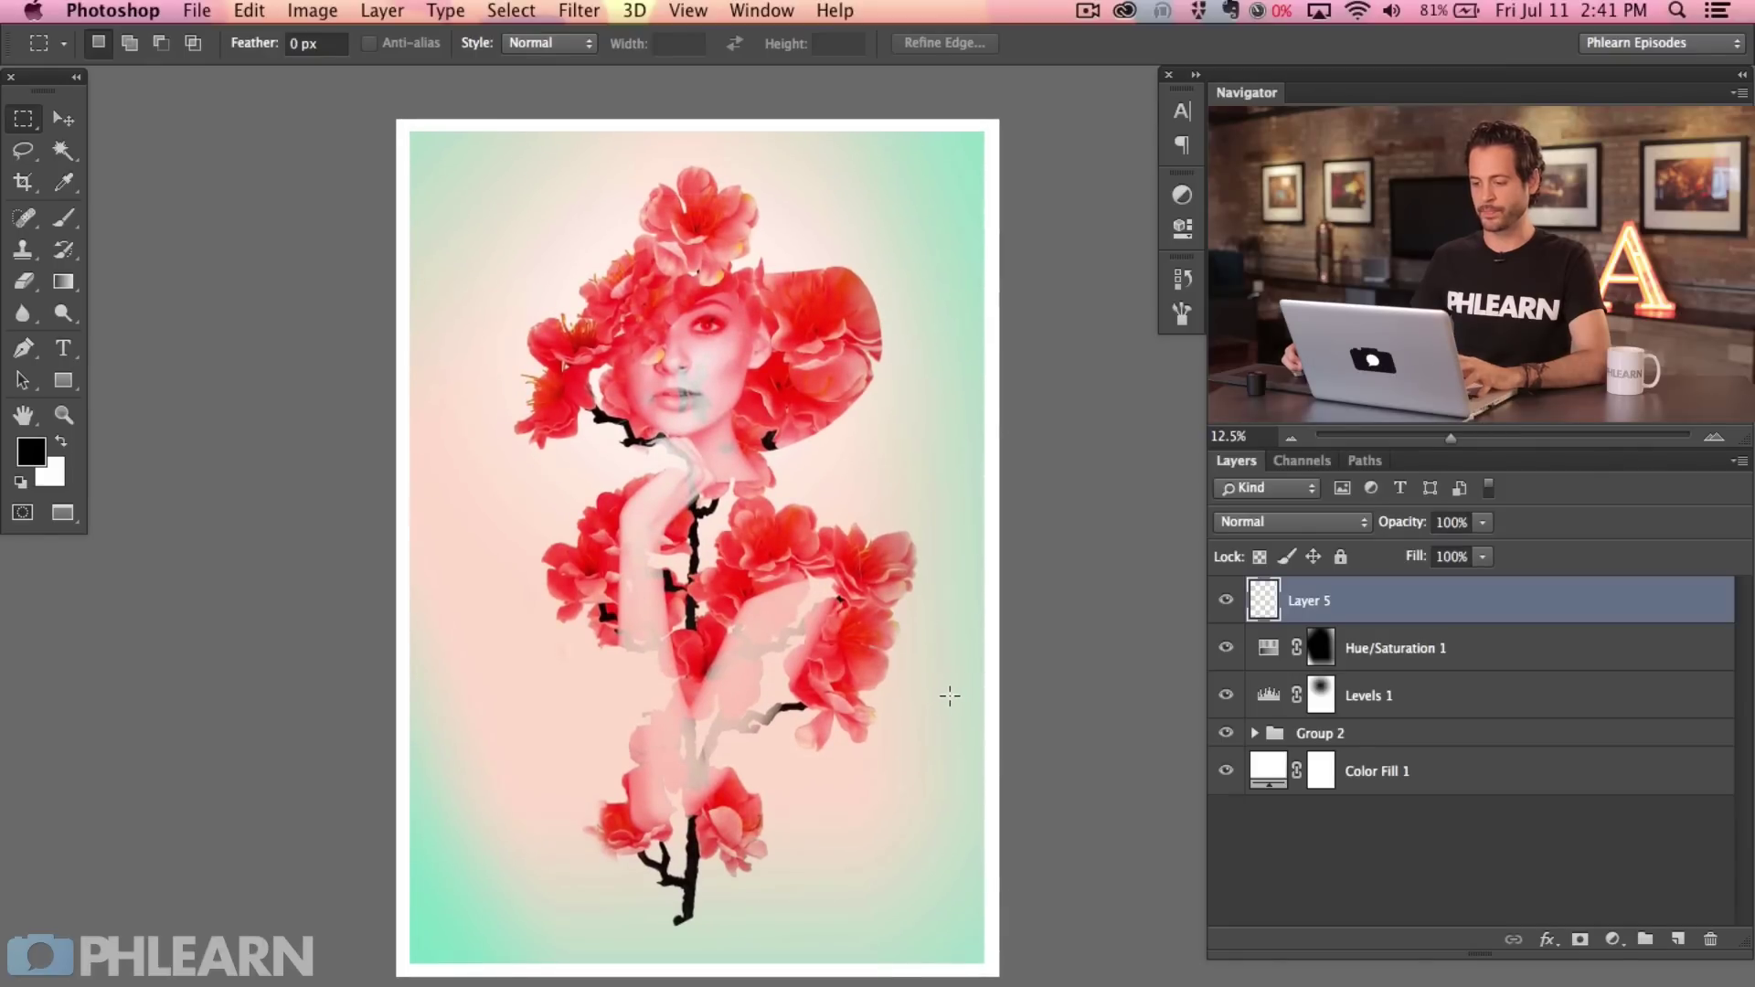